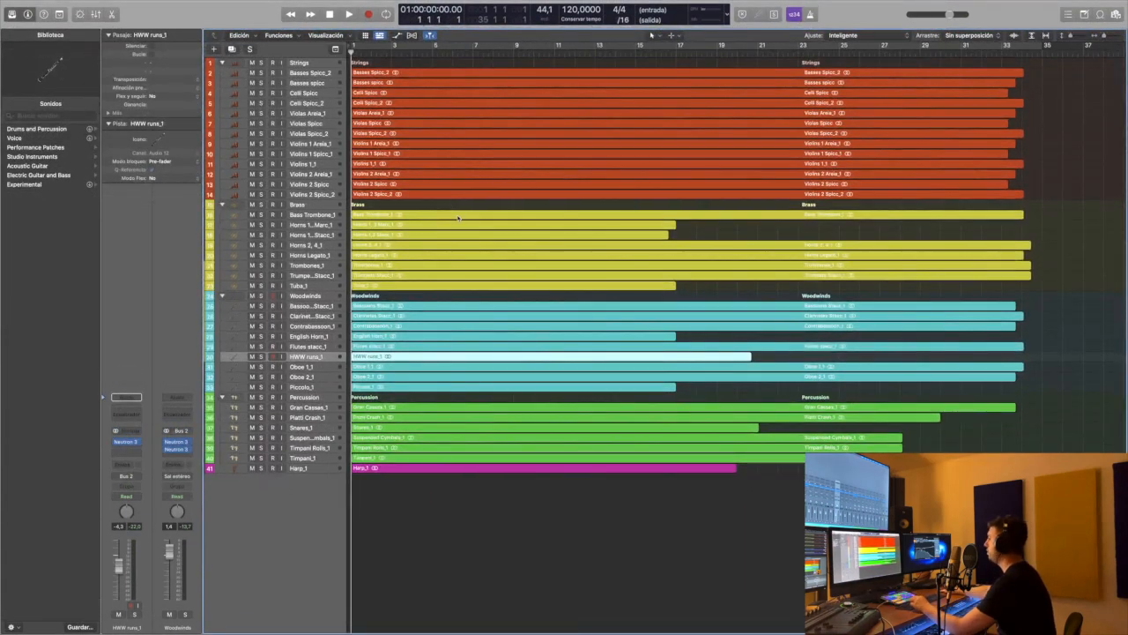
- Play the full orchestral arrangement from the start and examine the track waveforms at closer zoom
{"action": "key", "text": "space"}
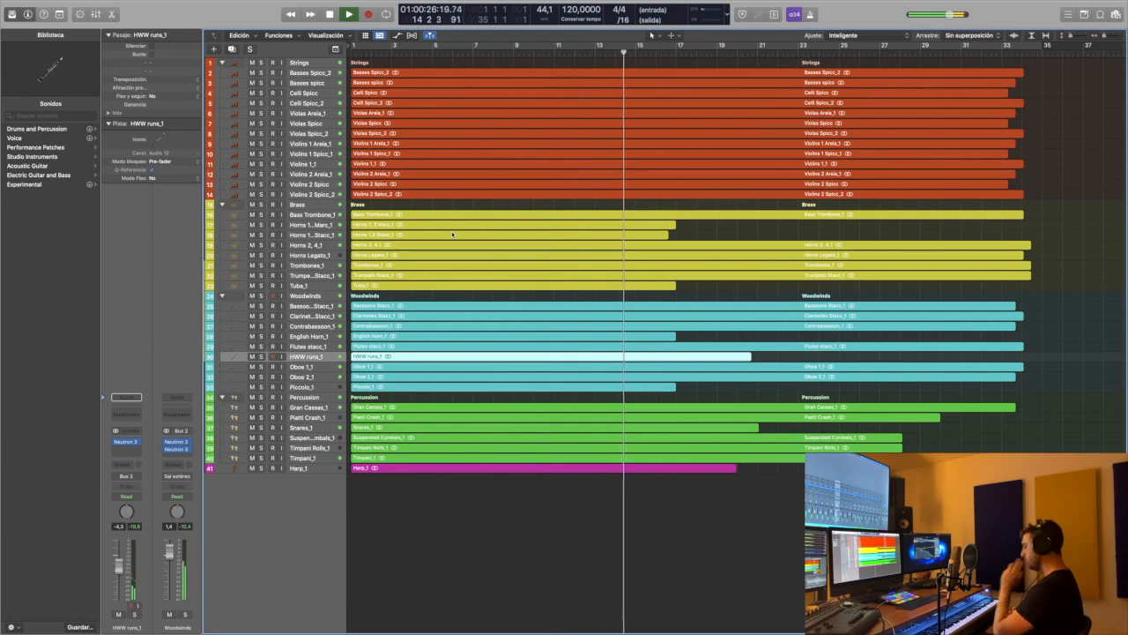
{"action": "scroll", "coordinate": [495, 278], "scroll_direction": "up", "scroll_amount": 3}
{"action": "key", "text": "super+Down"}
{"action": "key", "text": "super+Down"}
{"action": "key", "text": "super+Down"}
{"action": "key", "text": "super+Down"}
{"action": "key", "text": "super+Down"}
{"action": "key", "text": "super+Down"}
{"action": "key", "text": "super+Down"}
{"action": "key", "text": "super+Down"}
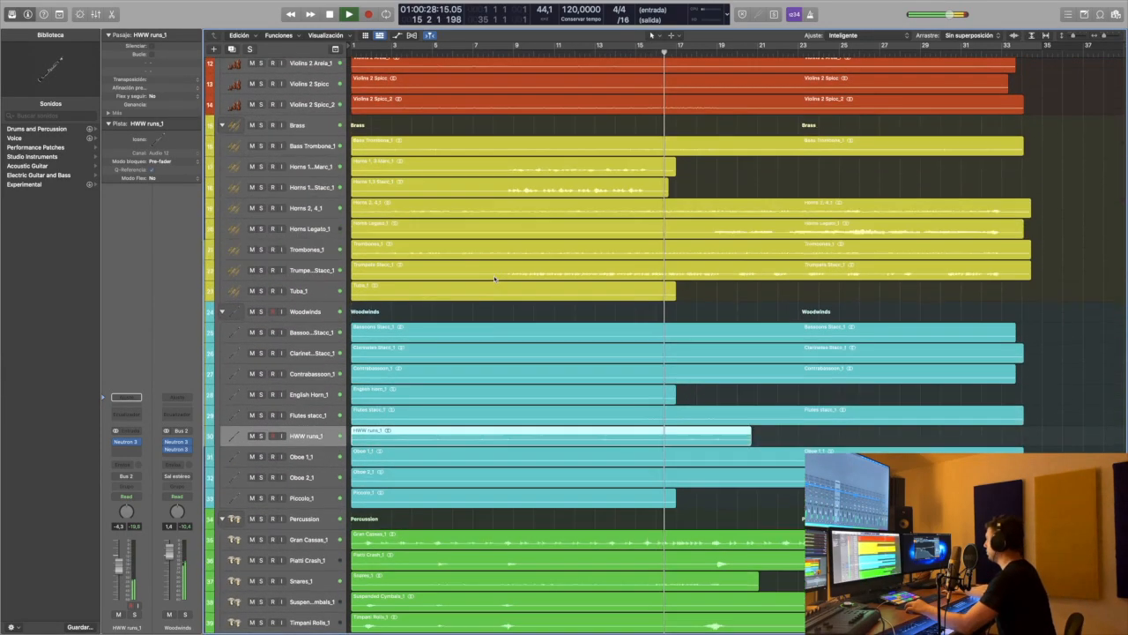
{"action": "key", "text": "super+Right"}
{"action": "key", "text": "super+Right"}
{"action": "key", "text": "super+Right"}
{"action": "key", "text": "super+Right"}
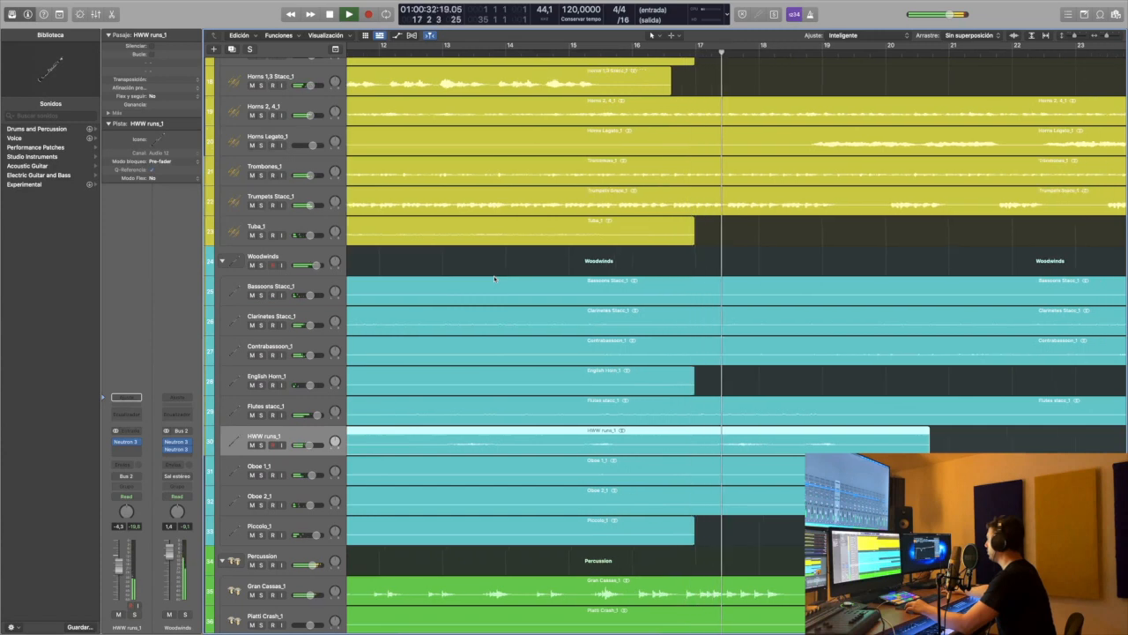
{"action": "scroll", "coordinate": [760, 259], "scroll_direction": "right", "scroll_amount": 5}
{"action": "key", "text": "super+Right"}
{"action": "key", "text": "super+Right"}
{"action": "key", "text": "super+Right"}
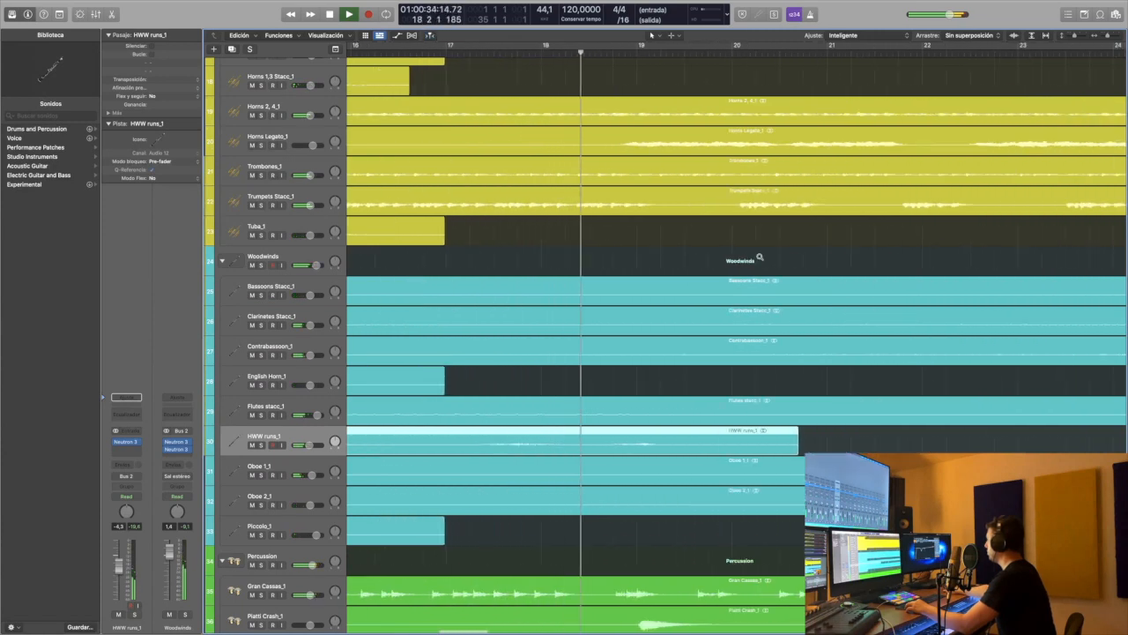
- Examine the strings, brass, woodwinds and percussion tracks during playback to the end, and return the playhead to the start
{"action": "scroll", "coordinate": [760, 260], "scroll_direction": "up", "scroll_amount": 6}
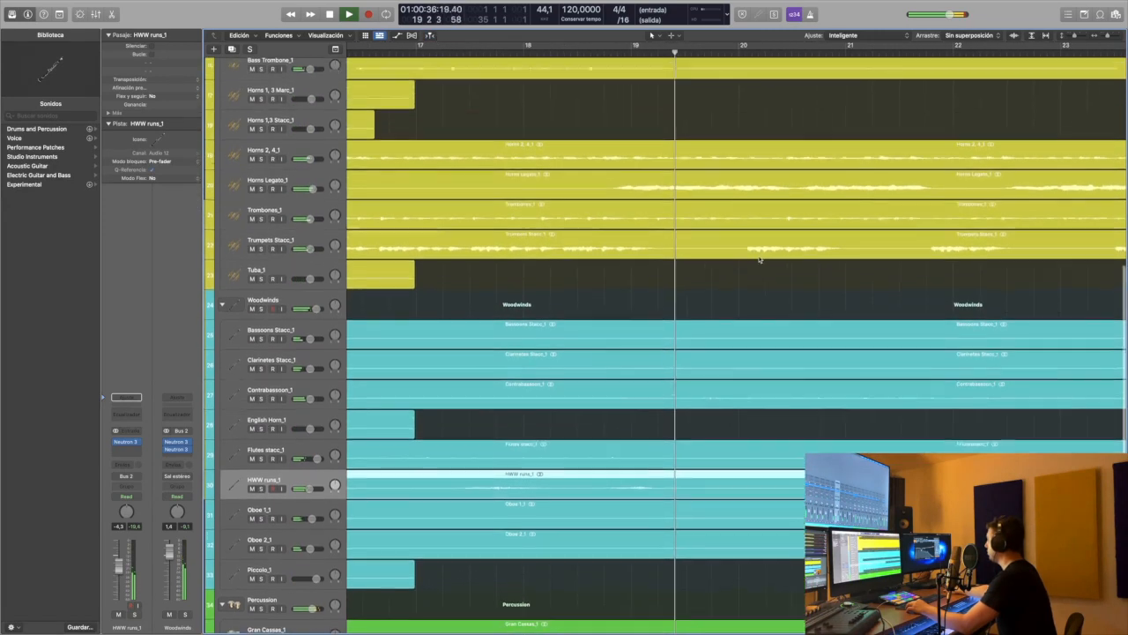
{"action": "scroll", "coordinate": [758, 261], "scroll_direction": "up", "scroll_amount": 10}
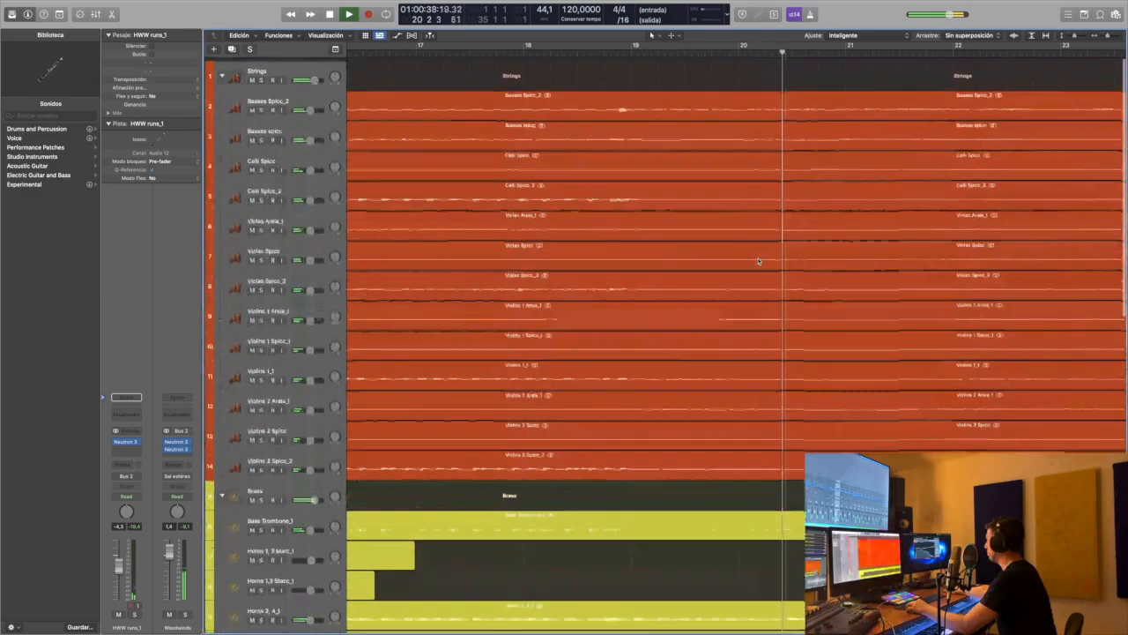
{"action": "scroll", "coordinate": [758, 261], "scroll_direction": "down", "scroll_amount": 15}
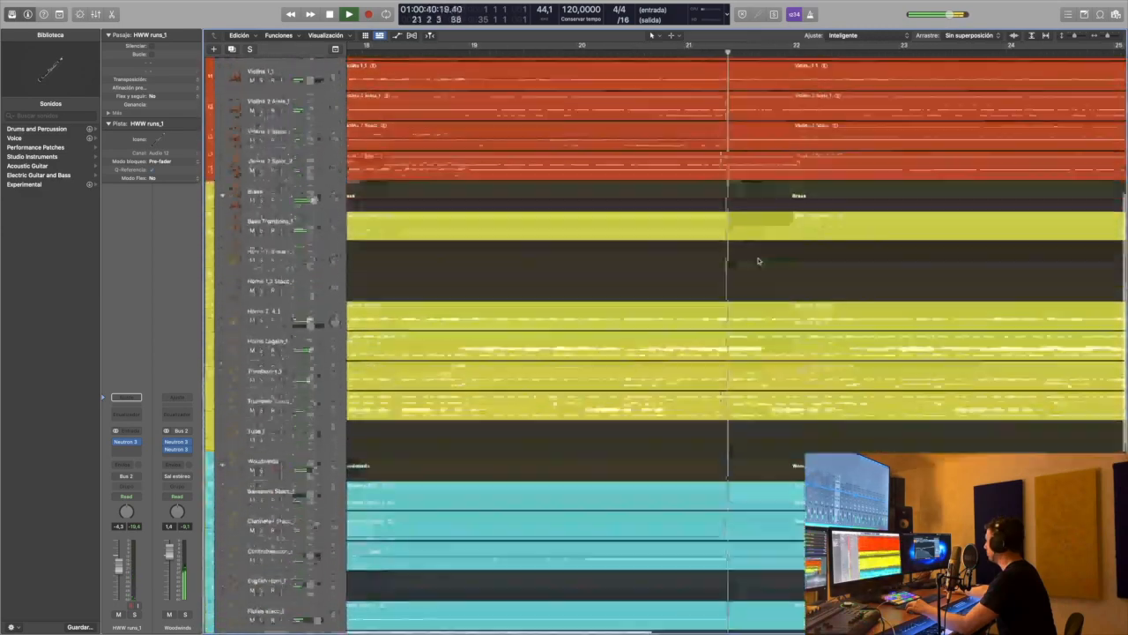
{"action": "scroll", "coordinate": [758, 261], "scroll_direction": "down", "scroll_amount": 3}
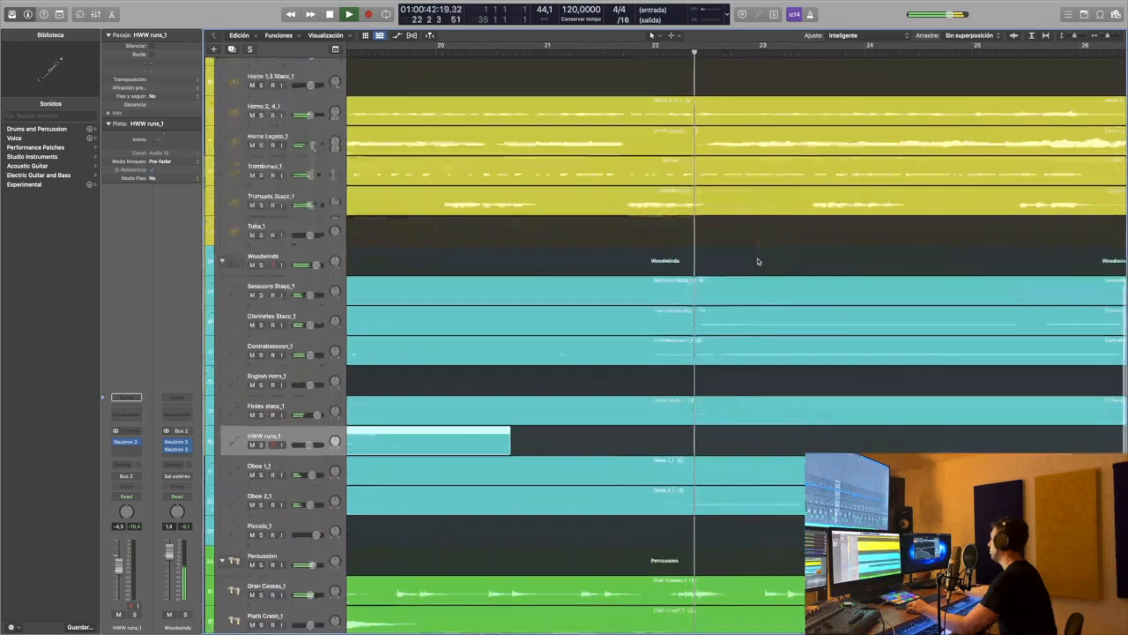
{"action": "scroll", "coordinate": [758, 261], "scroll_direction": "down", "scroll_amount": 5}
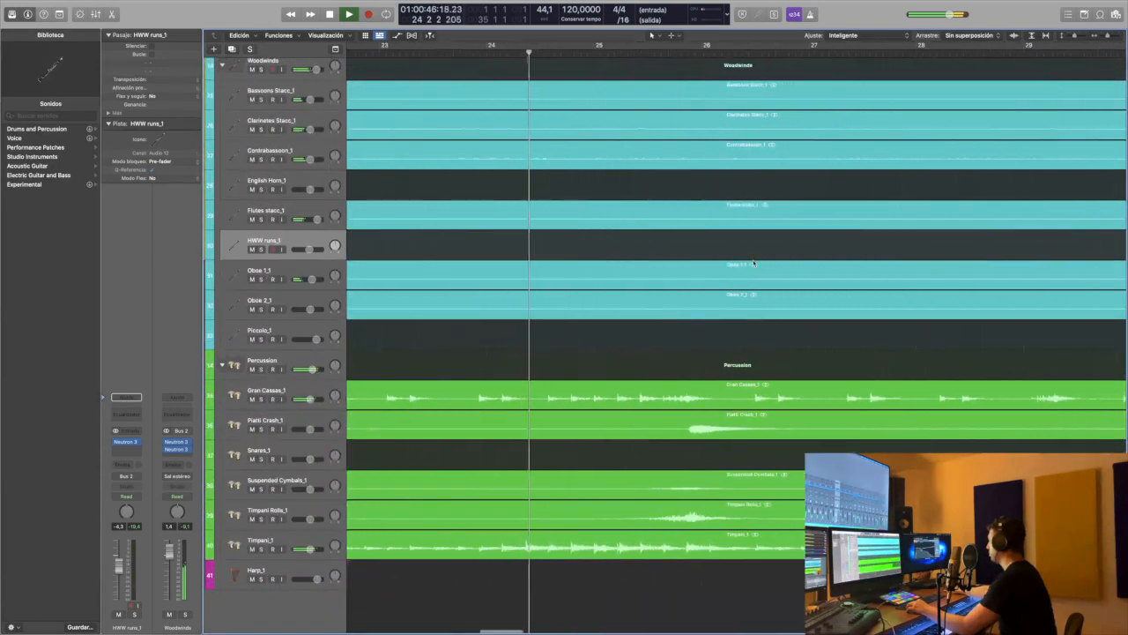
{"action": "scroll", "coordinate": [754, 263], "scroll_direction": "up", "scroll_amount": 15}
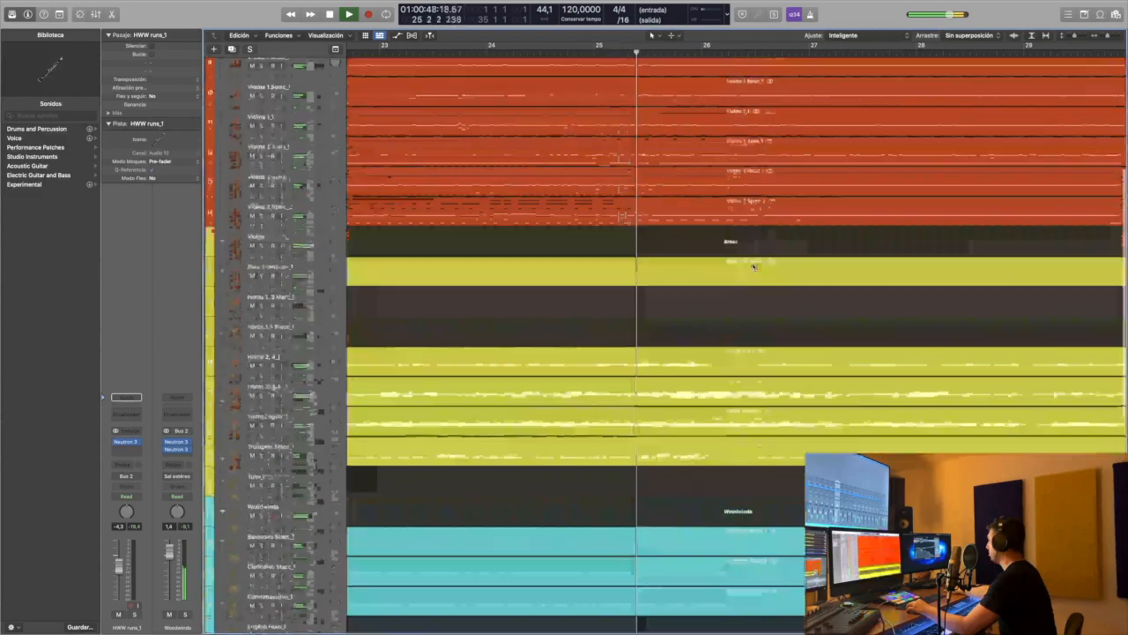
{"action": "scroll", "coordinate": [753, 266], "scroll_direction": "down", "scroll_amount": 14}
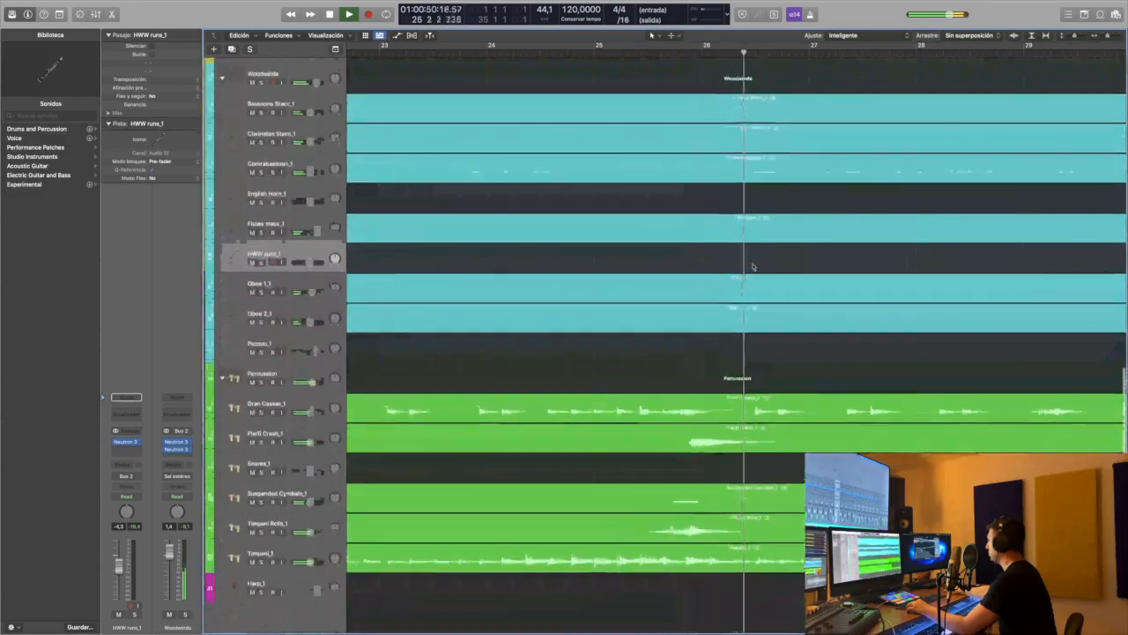
{"action": "scroll", "coordinate": [754, 266], "scroll_direction": "up", "scroll_amount": 14}
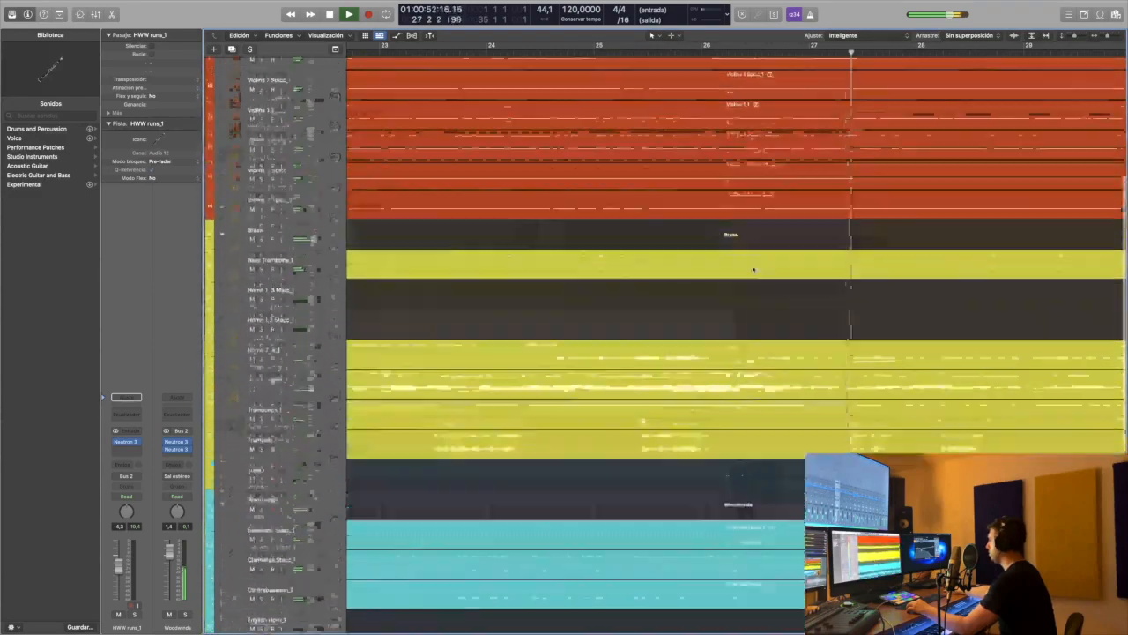
{"action": "scroll", "coordinate": [754, 269], "scroll_direction": "up", "scroll_amount": 3}
{"action": "scroll", "coordinate": [752, 267], "scroll_direction": "up", "scroll_amount": 1}
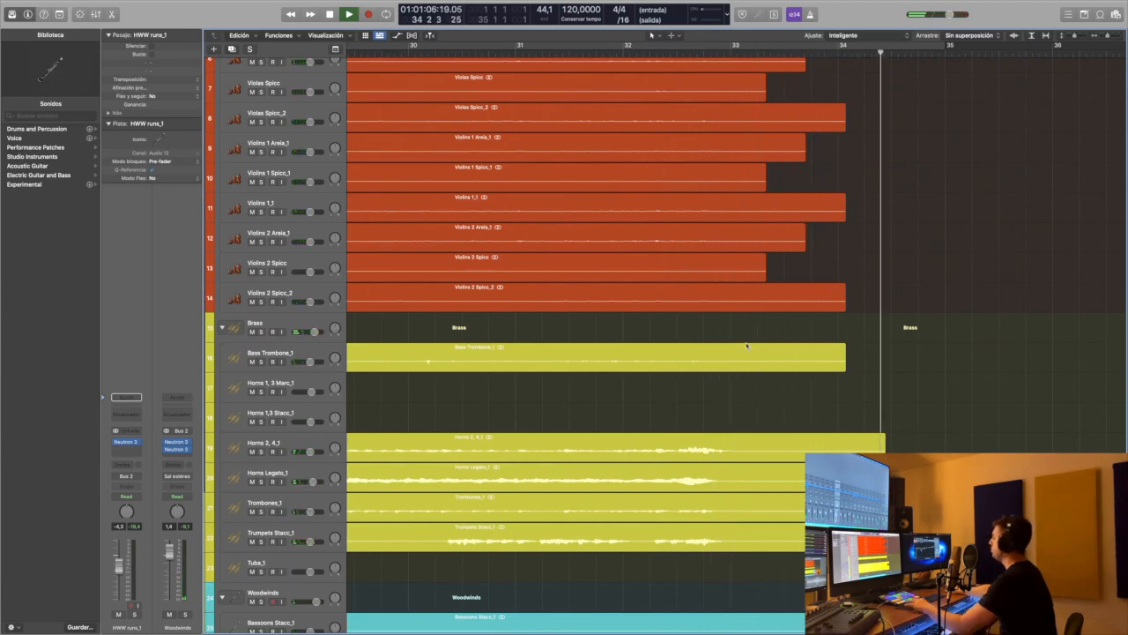
{"action": "key", "text": "space"}
{"action": "key", "text": "Return"}
- Solo the Strings group track
{"action": "scroll", "coordinate": [575, 345], "scroll_direction": "up", "scroll_amount": 5}
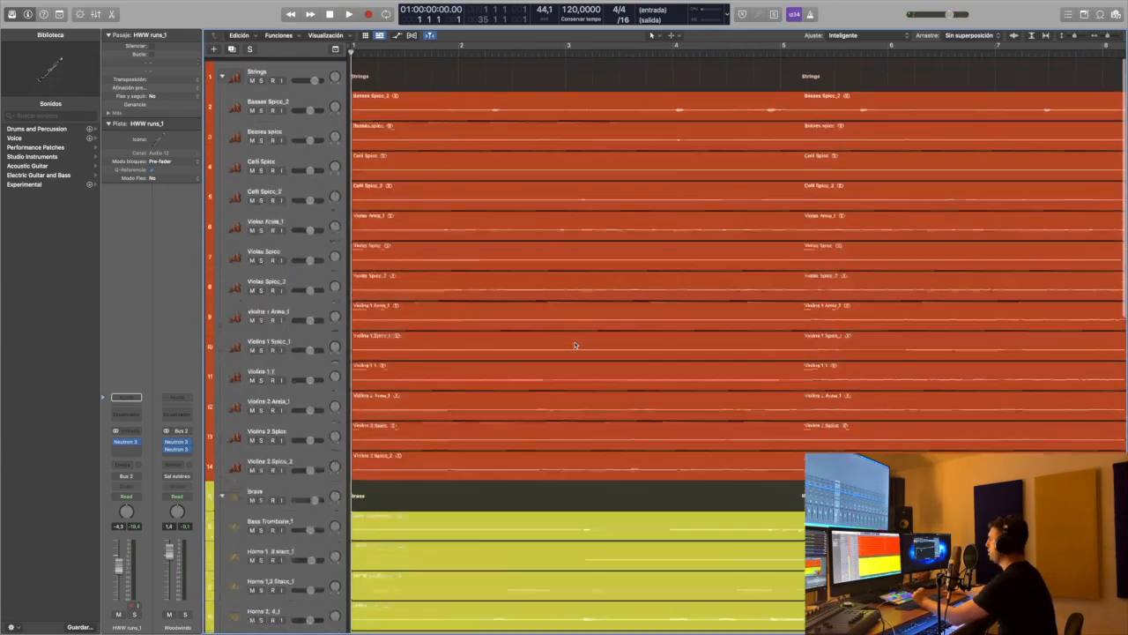
{"action": "scroll", "coordinate": [607, 335], "scroll_direction": "right", "scroll_amount": 5}
{"action": "scroll", "coordinate": [610, 336], "scroll_direction": "left", "scroll_amount": 5}
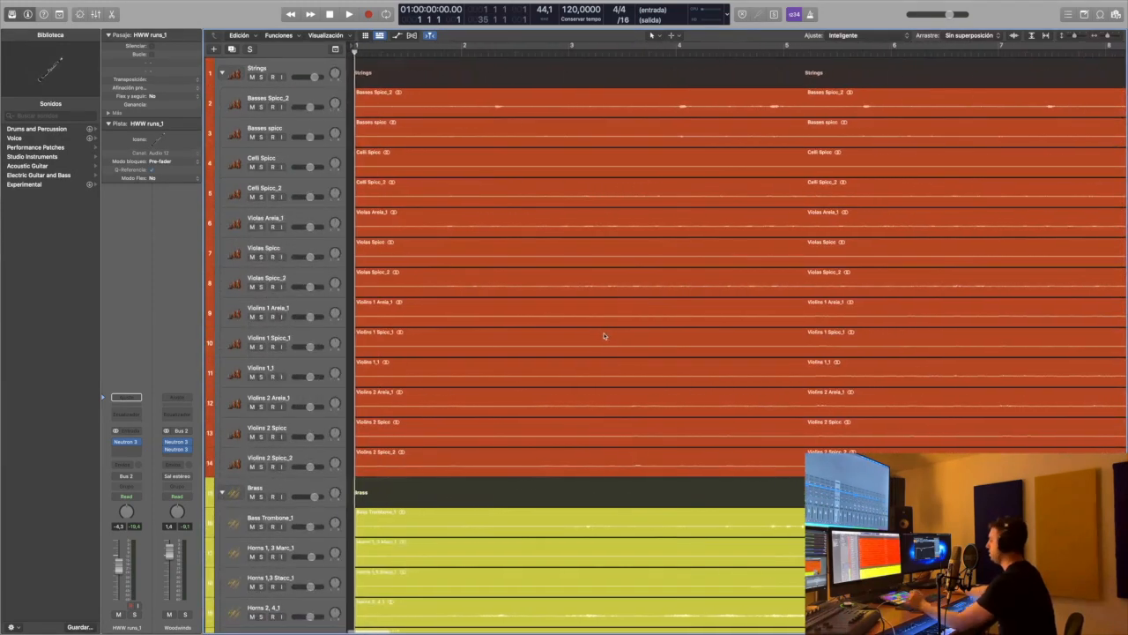
{"action": "scroll", "coordinate": [605, 336], "scroll_direction": "left", "scroll_amount": 10}
{"action": "scroll", "coordinate": [607, 337], "scroll_direction": "up", "scroll_amount": 2}
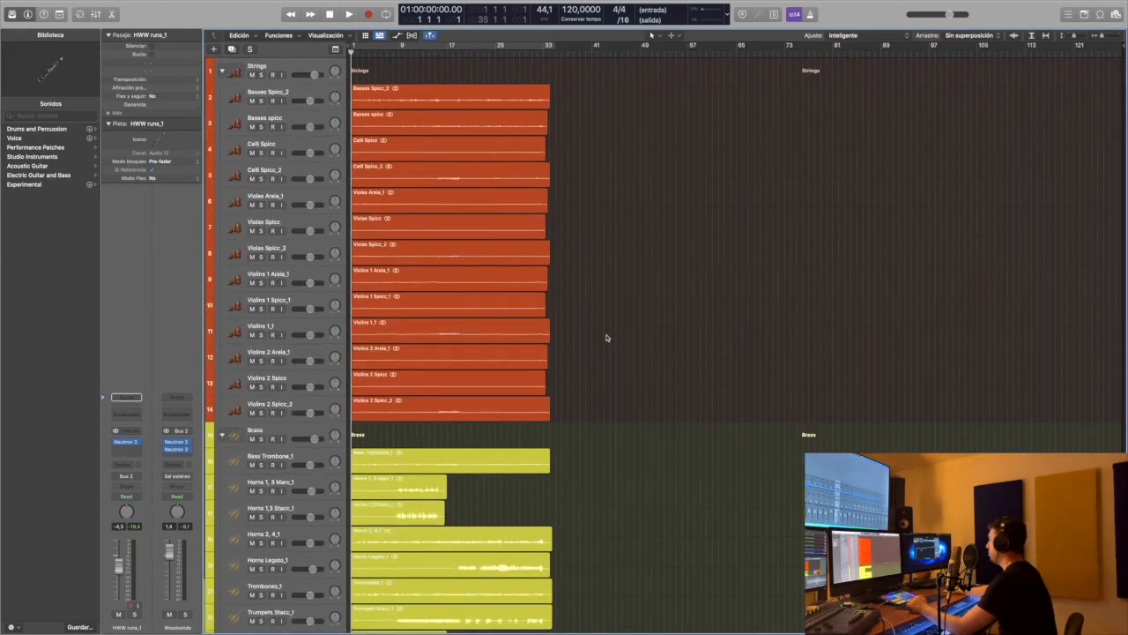
{"action": "scroll", "coordinate": [607, 337], "scroll_direction": "up", "scroll_amount": 4}
{"action": "scroll", "coordinate": [580, 327], "scroll_direction": "right", "scroll_amount": 5}
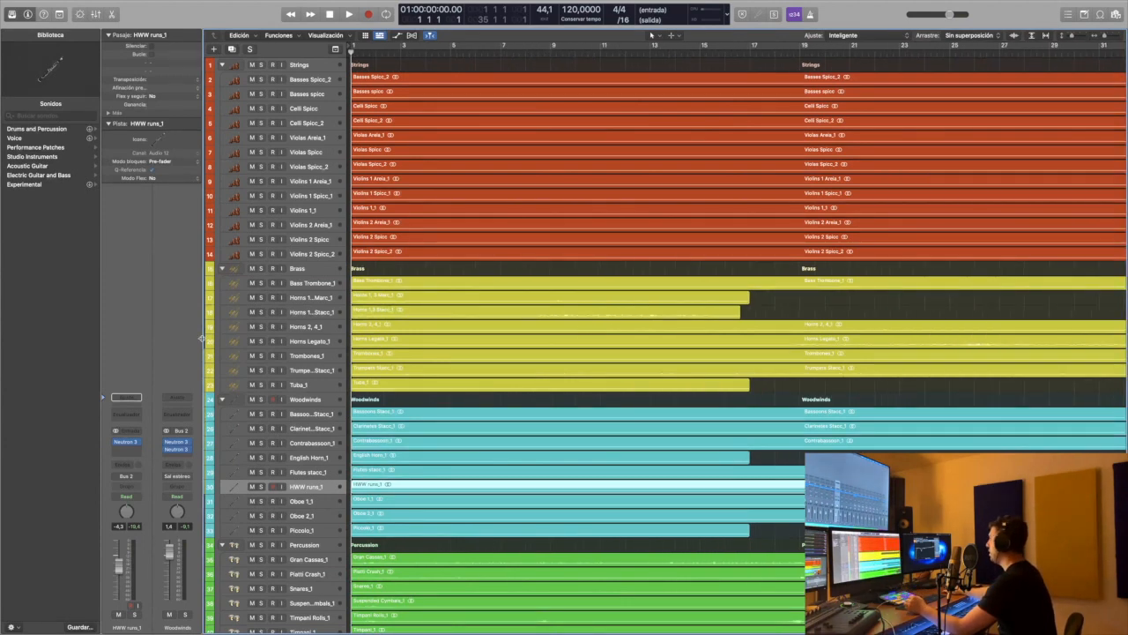
{"action": "scroll", "coordinate": [359, 330], "scroll_direction": "up", "scroll_amount": 1}
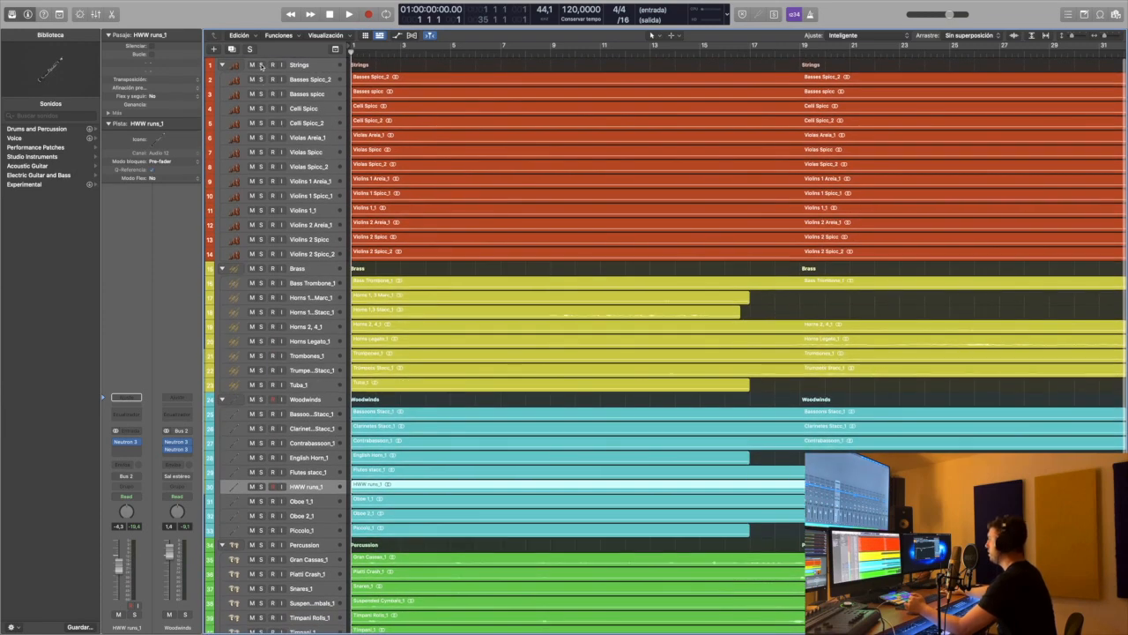
{"action": "left_click", "coordinate": [261, 65]}
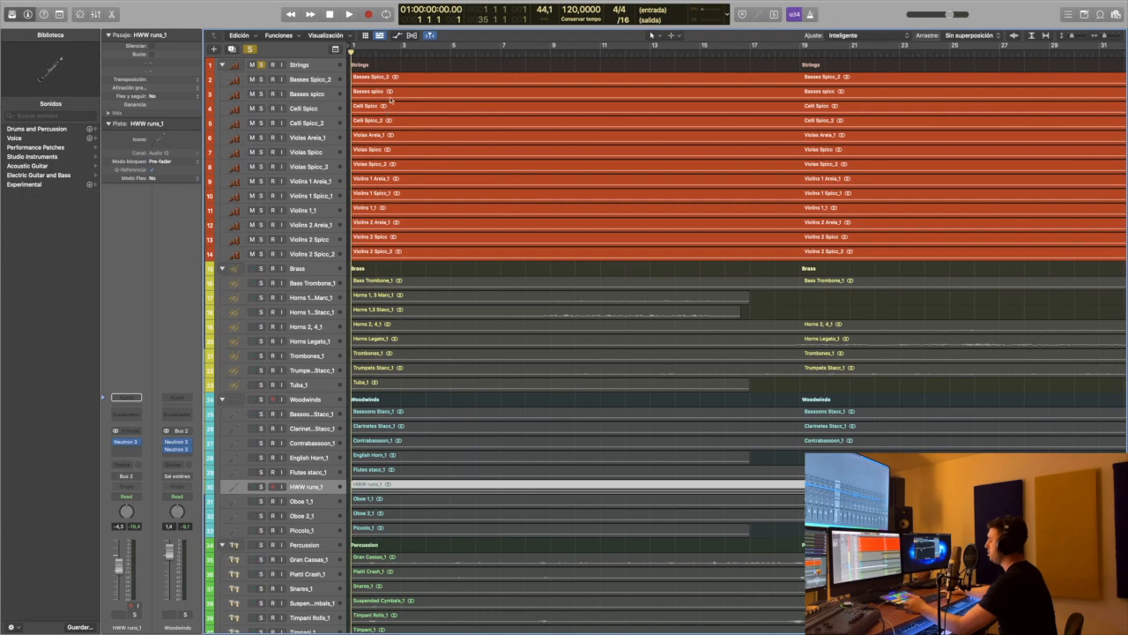
- Select the Violins 1_1 track and look over its region along the timeline
{"action": "key", "text": "super+Down"}
{"action": "key", "text": "super+Down"}
{"action": "key", "text": "super+Down"}
{"action": "scroll", "coordinate": [404, 125], "scroll_direction": "up", "scroll_amount": 8}
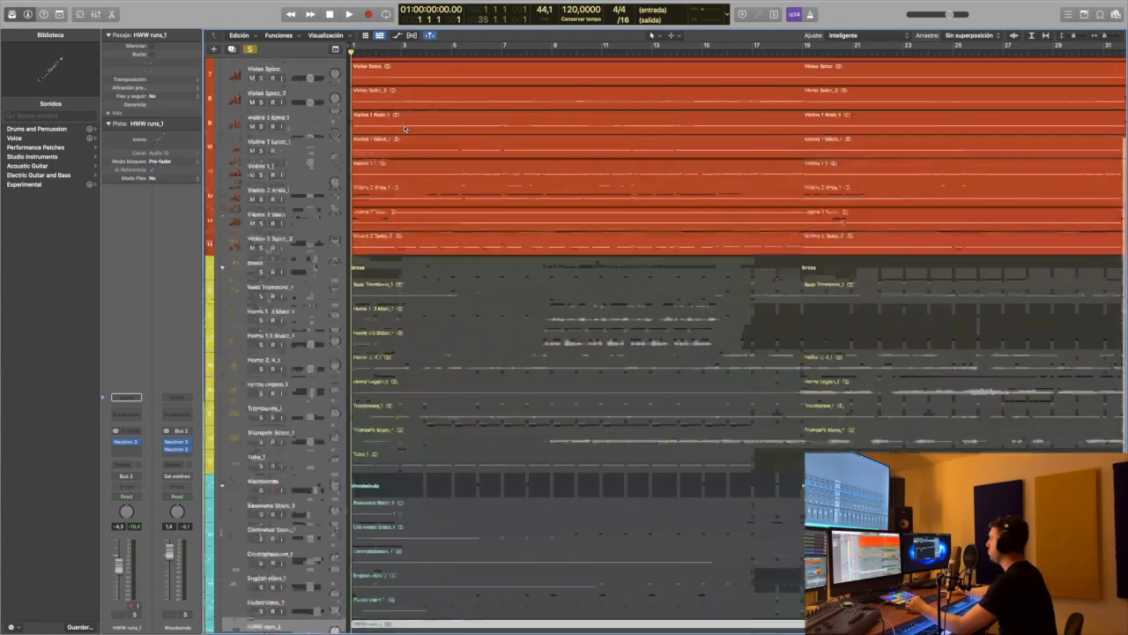
{"action": "key", "text": "super+Right"}
{"action": "key", "text": "super+Right"}
{"action": "key", "text": "super+Right"}
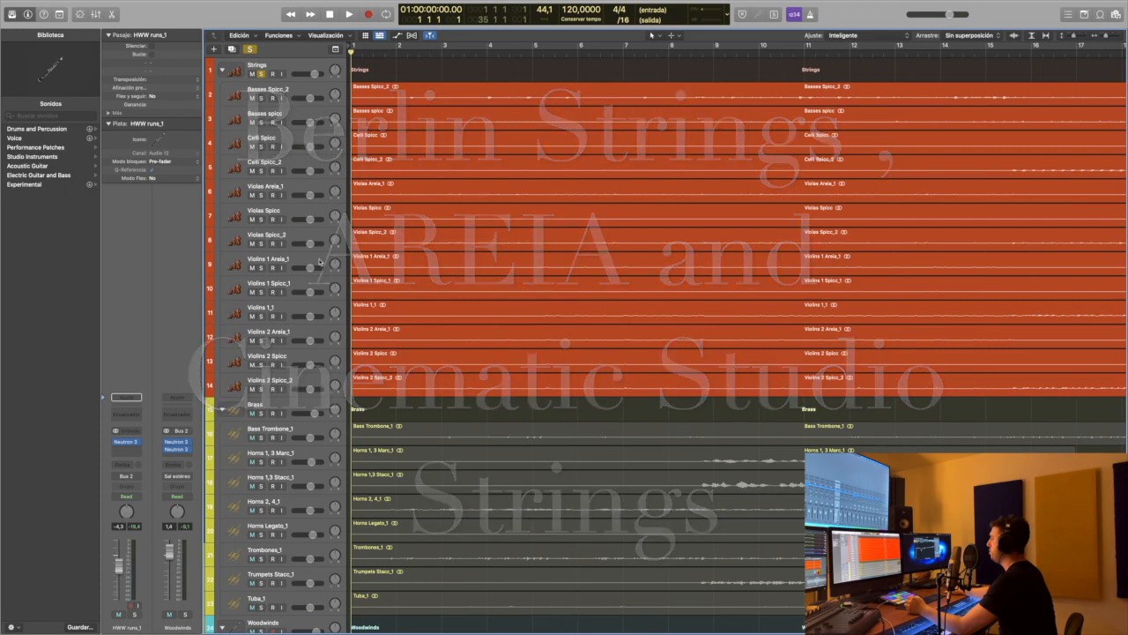
{"action": "left_click", "coordinate": [306, 309]}
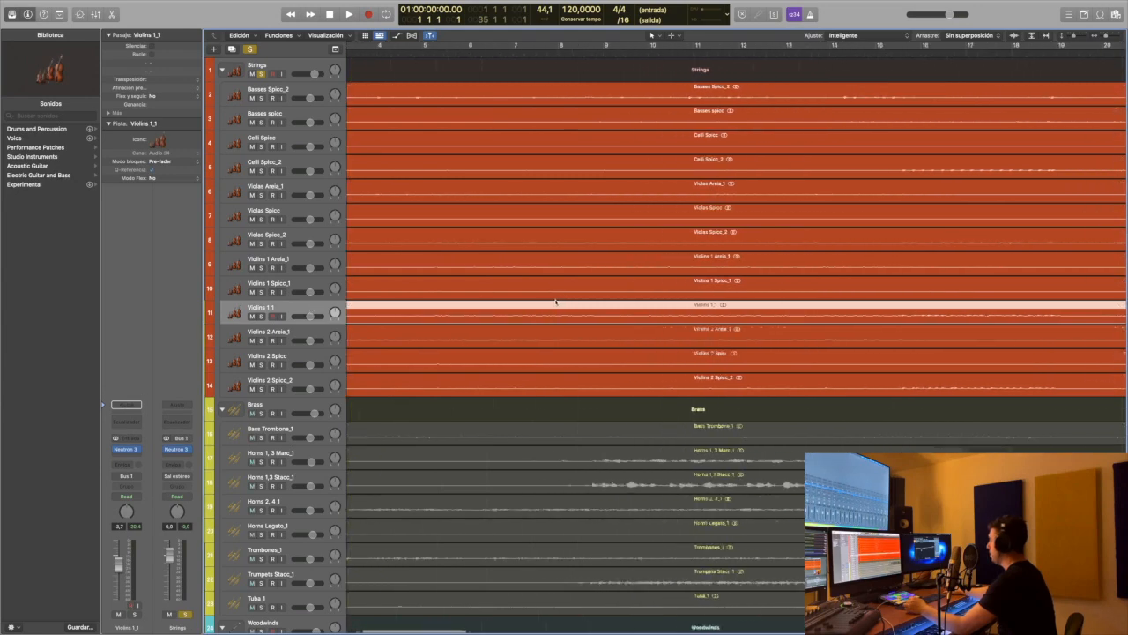
{"action": "scroll", "coordinate": [552, 303], "scroll_direction": "right", "scroll_amount": 1}
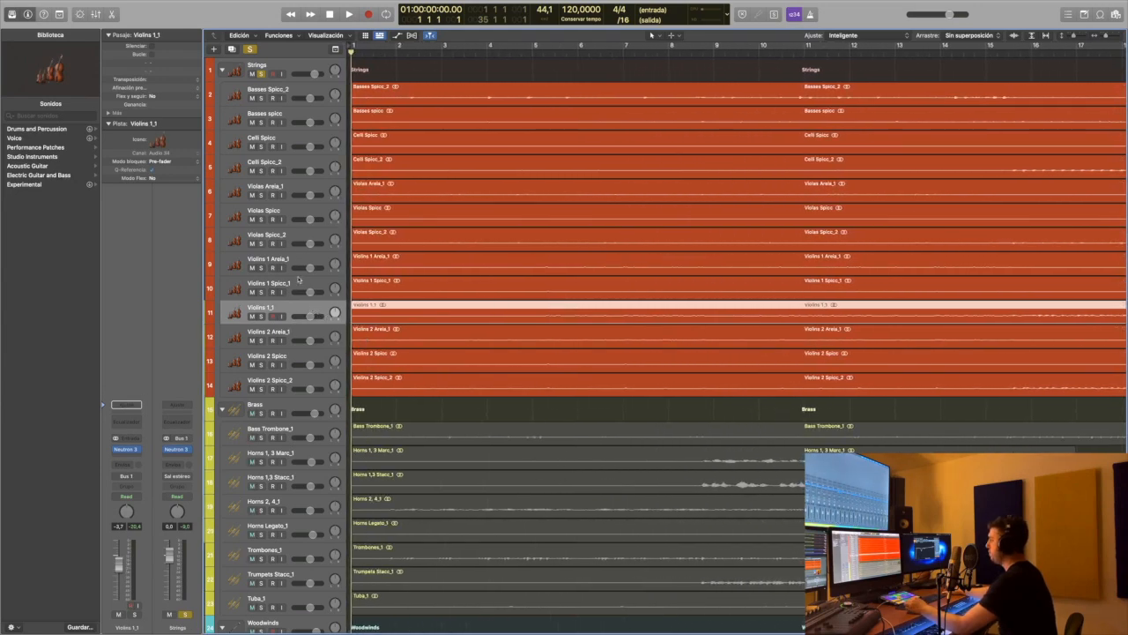
{"action": "scroll", "coordinate": [527, 307], "scroll_direction": "right", "scroll_amount": 10}
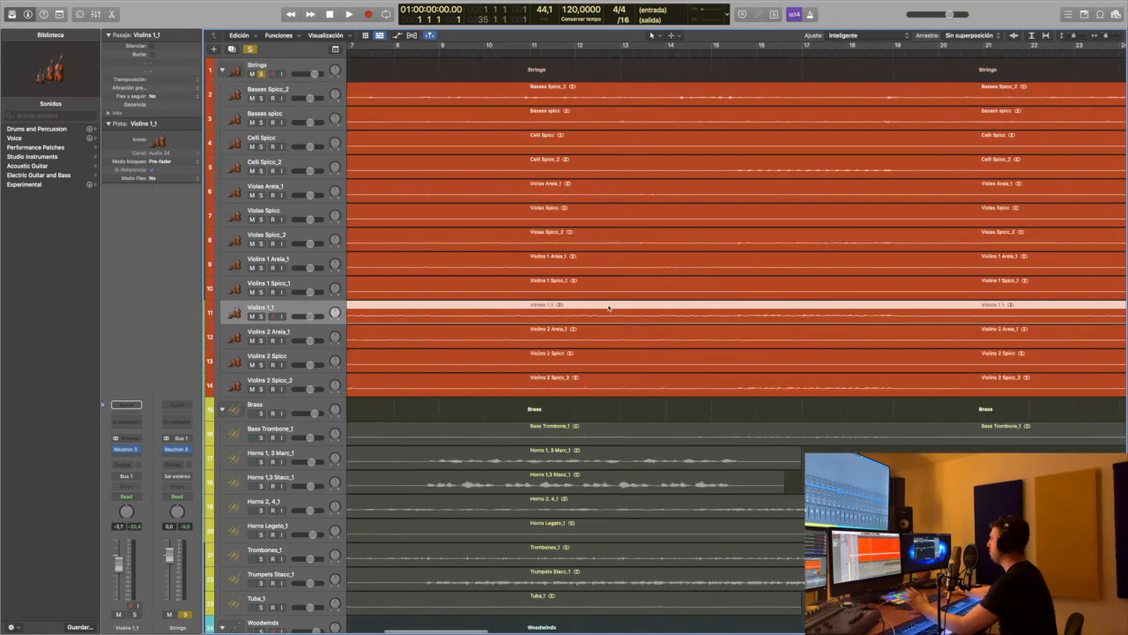
{"action": "scroll", "coordinate": [603, 308], "scroll_direction": "left", "scroll_amount": 3}
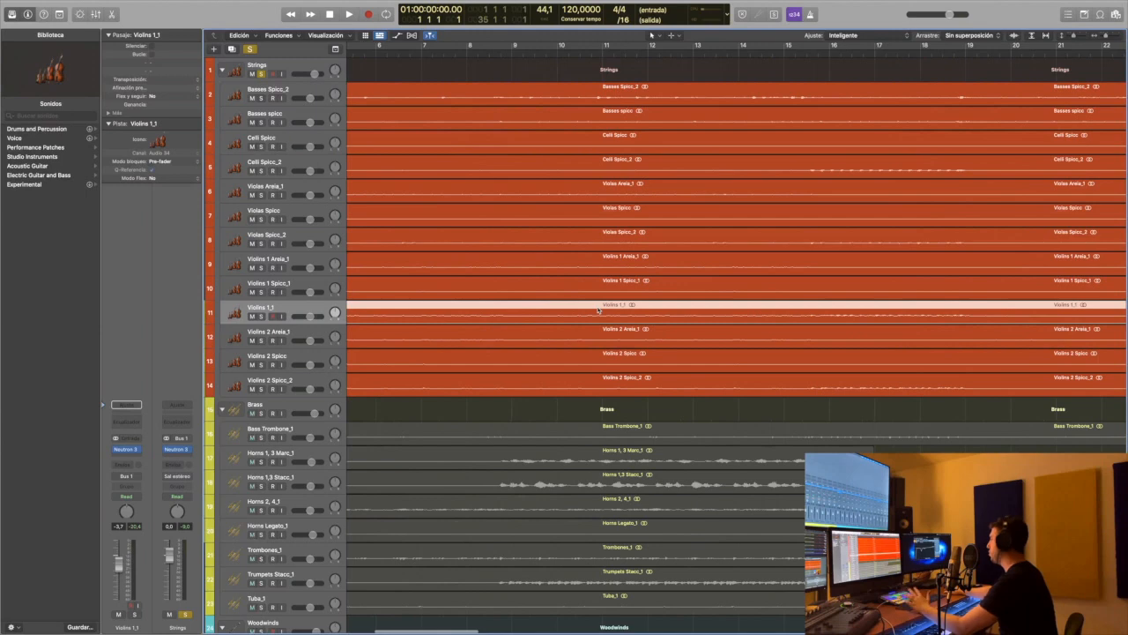
{"action": "scroll", "coordinate": [539, 319], "scroll_direction": "left", "scroll_amount": 9}
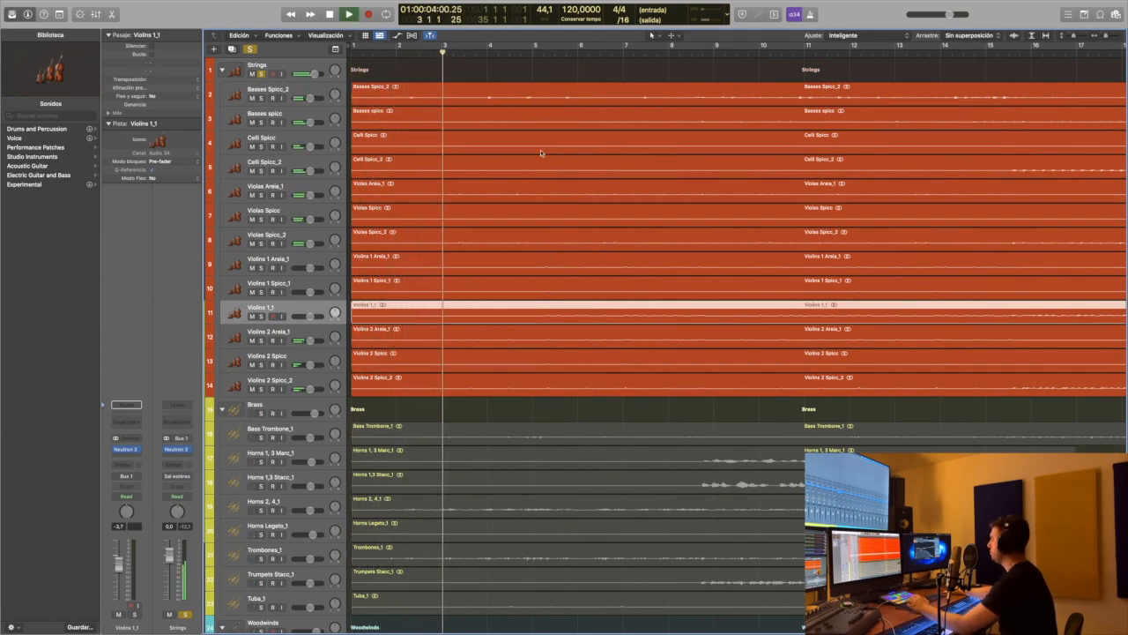
- Listen to the soloed strings from the beginning through bar 18 while following the regions
{"action": "scroll", "coordinate": [479, 270], "scroll_direction": "up", "scroll_amount": 1}
{"action": "scroll", "coordinate": [476, 267], "scroll_direction": "right", "scroll_amount": 5}
{"action": "scroll", "coordinate": [421, 262], "scroll_direction": "left", "scroll_amount": 6}
{"action": "scroll", "coordinate": [426, 265], "scroll_direction": "right", "scroll_amount": 2}
{"action": "scroll", "coordinate": [426, 265], "scroll_direction": "left", "scroll_amount": 2}
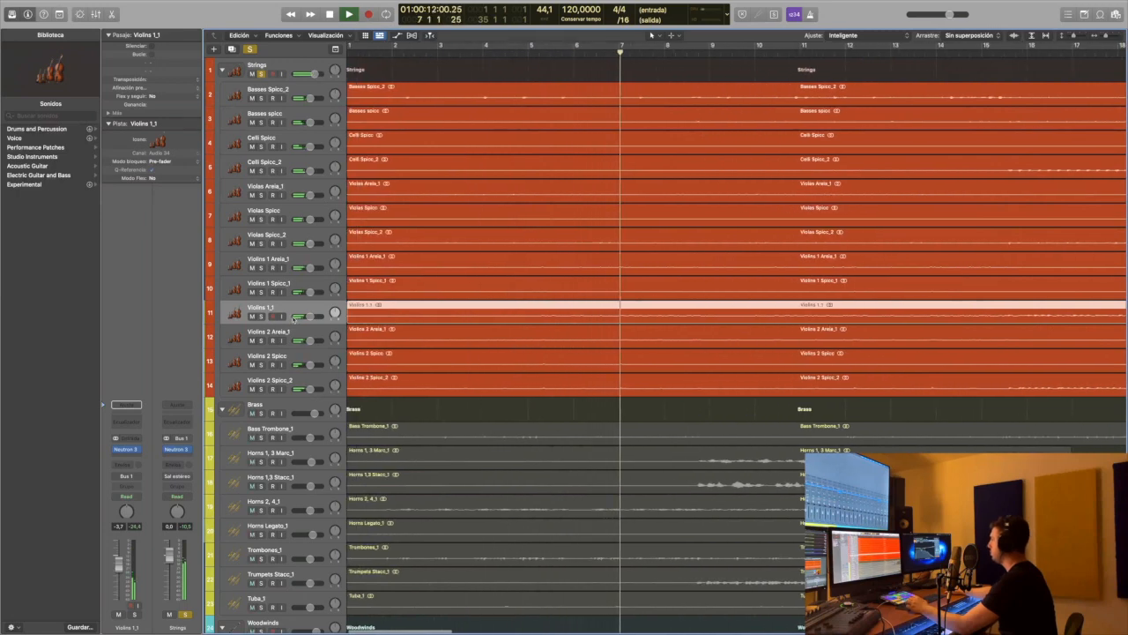
{"action": "scroll", "coordinate": [609, 232], "scroll_direction": "right", "scroll_amount": 3}
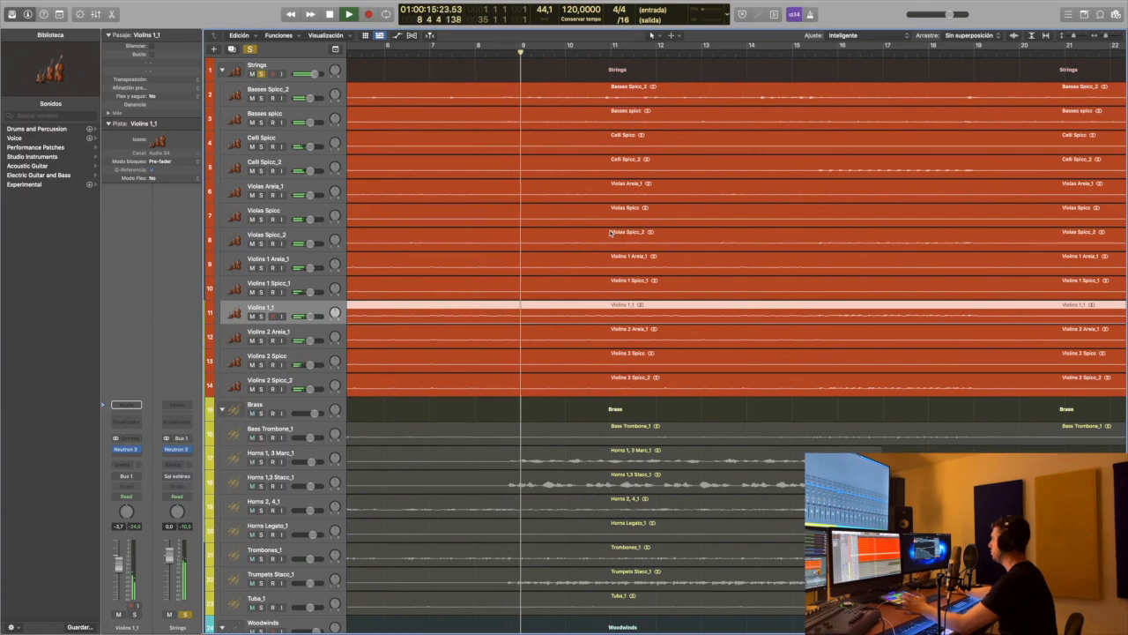
{"action": "scroll", "coordinate": [609, 232], "scroll_direction": "right", "scroll_amount": 3}
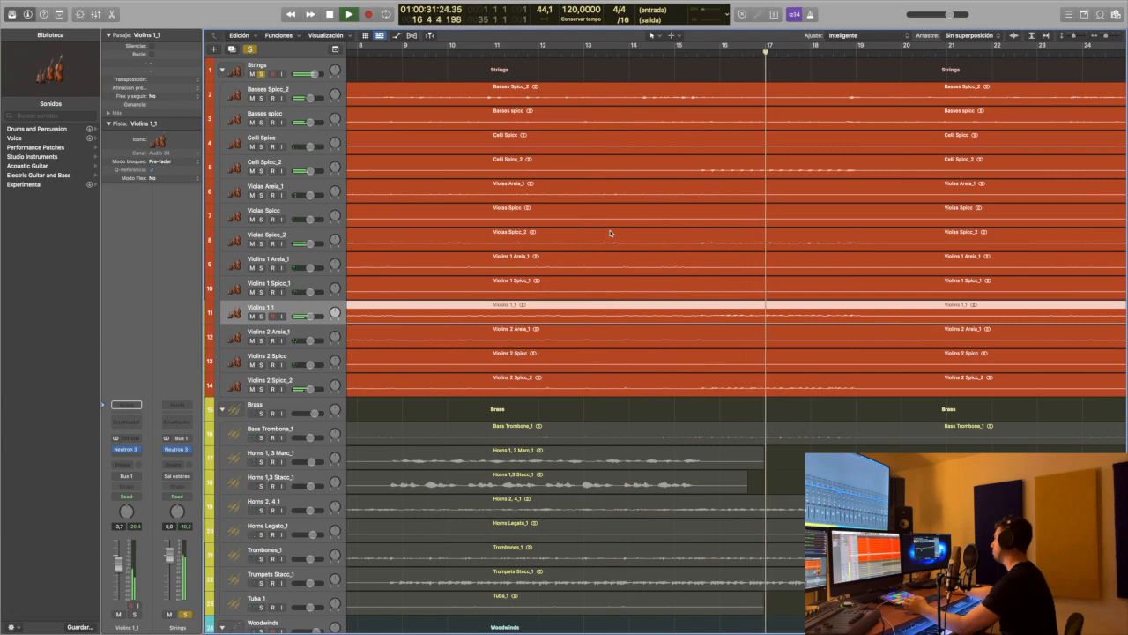
{"action": "scroll", "coordinate": [714, 237], "scroll_direction": "right", "scroll_amount": 5}
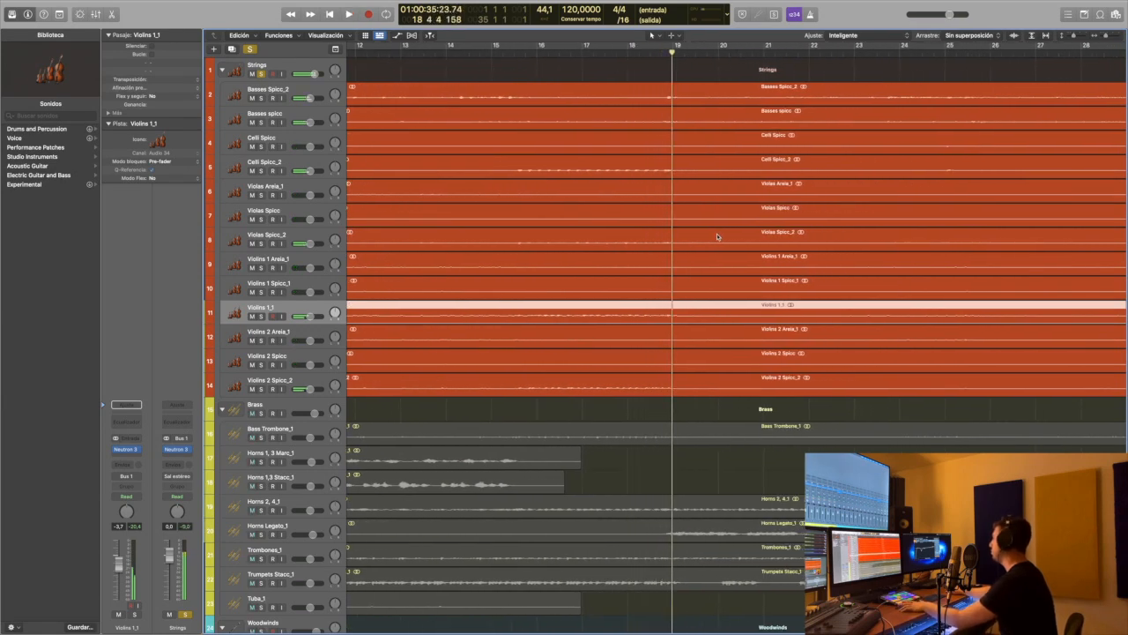
- Return the playhead to the start and replay the opening bars of the soloed strings
{"action": "scroll", "coordinate": [463, 228], "scroll_direction": "left", "scroll_amount": 12}
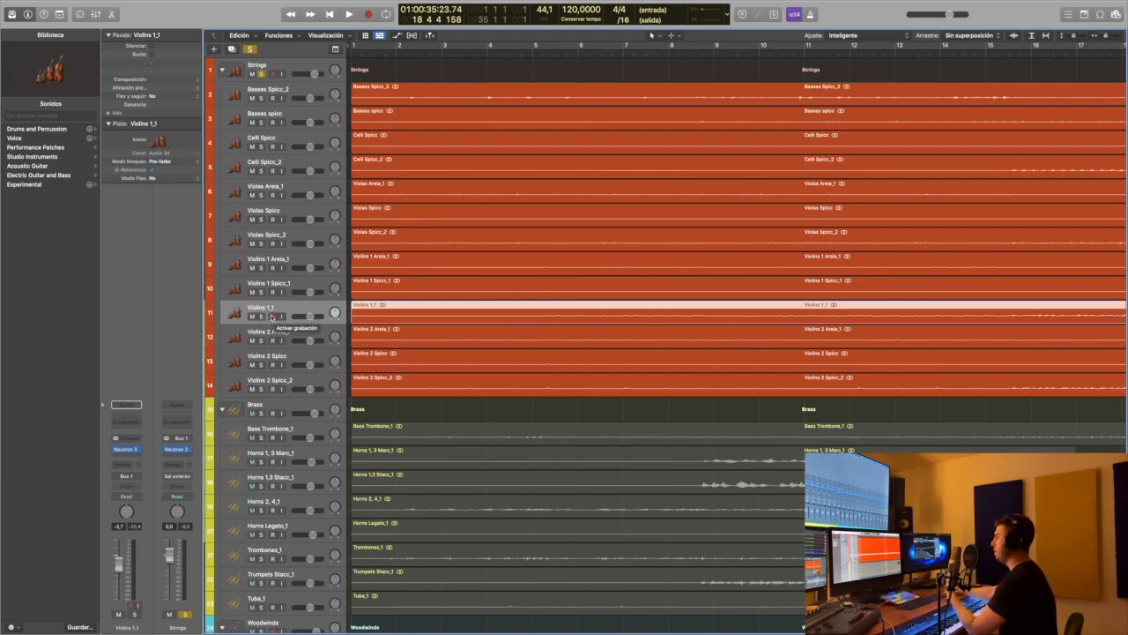
{"action": "left_click", "coordinate": [331, 15]}
{"action": "key", "text": "space"}
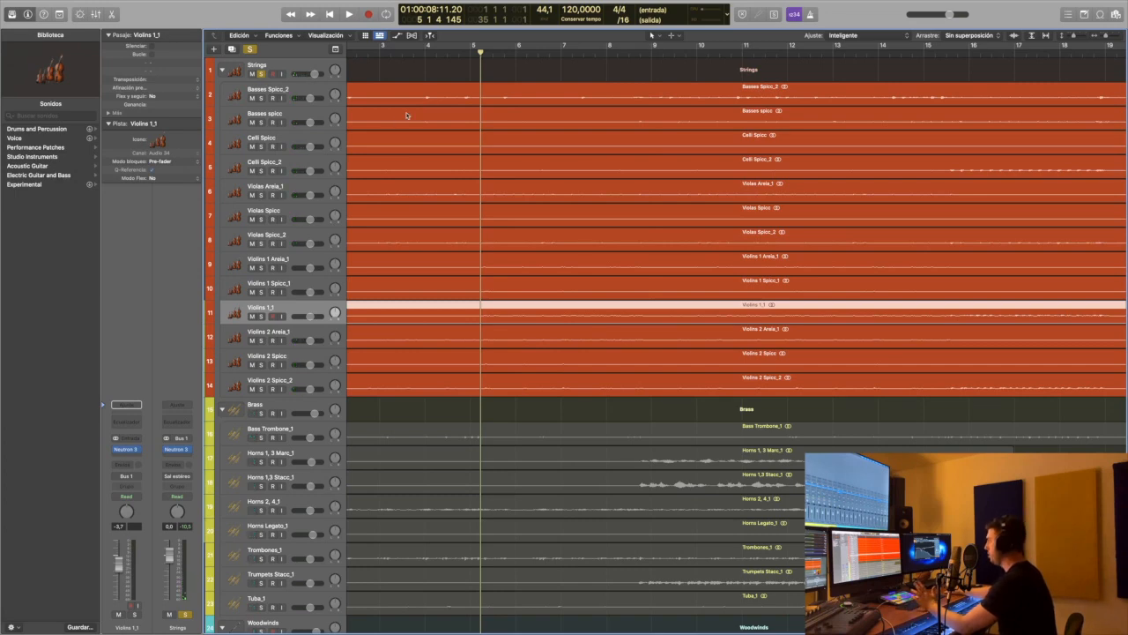
- Look over the string regions past bar 13 and select the Basses Spicc_2 track
{"action": "scroll", "coordinate": [764, 252], "scroll_direction": "right", "scroll_amount": 10}
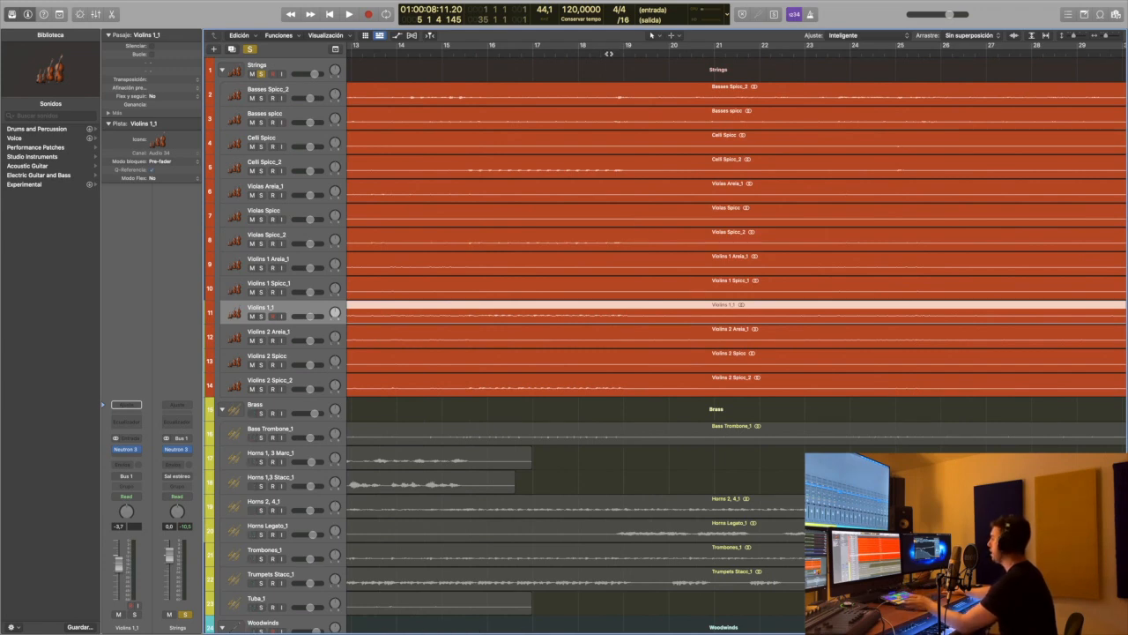
{"action": "scroll", "coordinate": [481, 230], "scroll_direction": "left", "scroll_amount": 10}
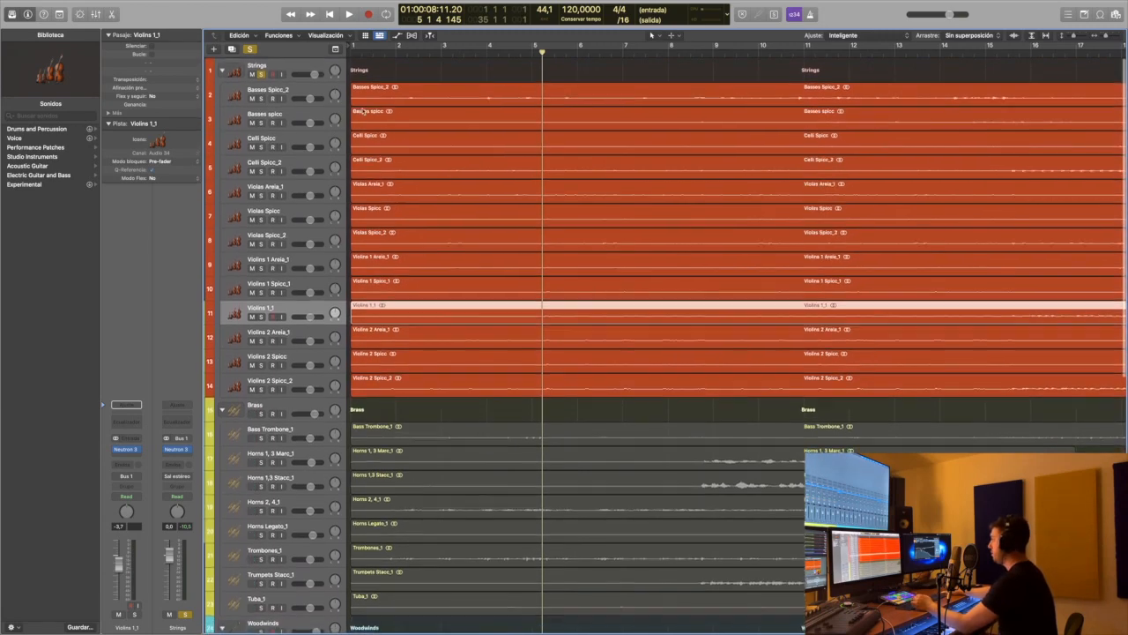
{"action": "left_click", "coordinate": [307, 90]}
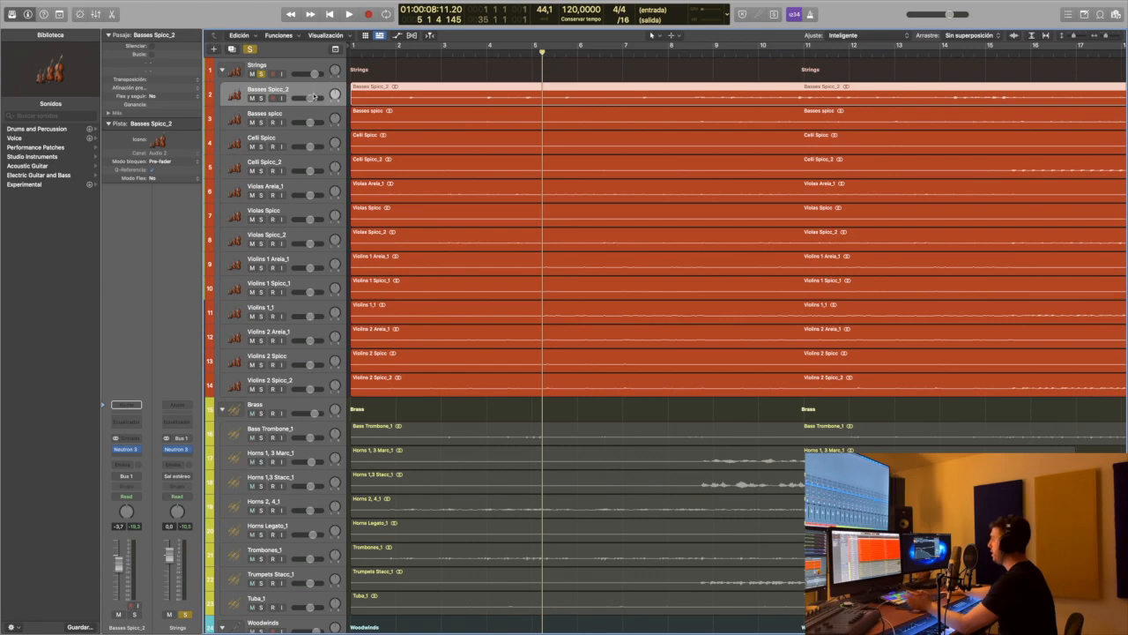
- Select the Celli Spicc track and enlarge the track rows to examine the string waveforms across about the first 23 bars
{"action": "left_click", "coordinate": [363, 150]}
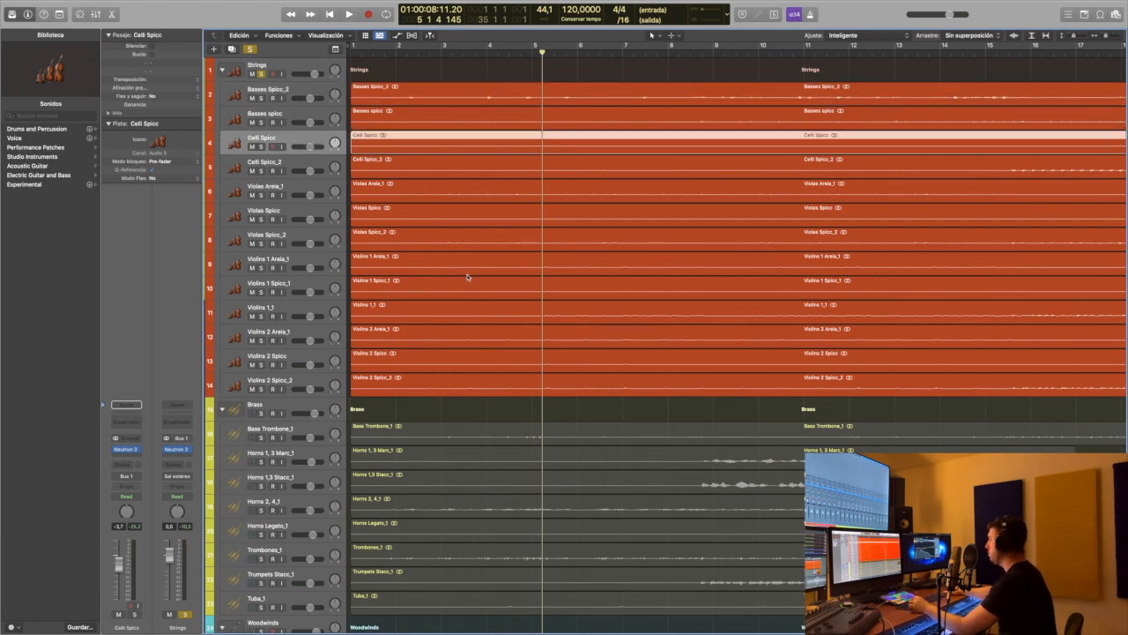
{"action": "key", "text": "super+Down"}
{"action": "key", "text": "super+Down"}
{"action": "key", "text": "super+Down"}
{"action": "key", "text": "super+Down"}
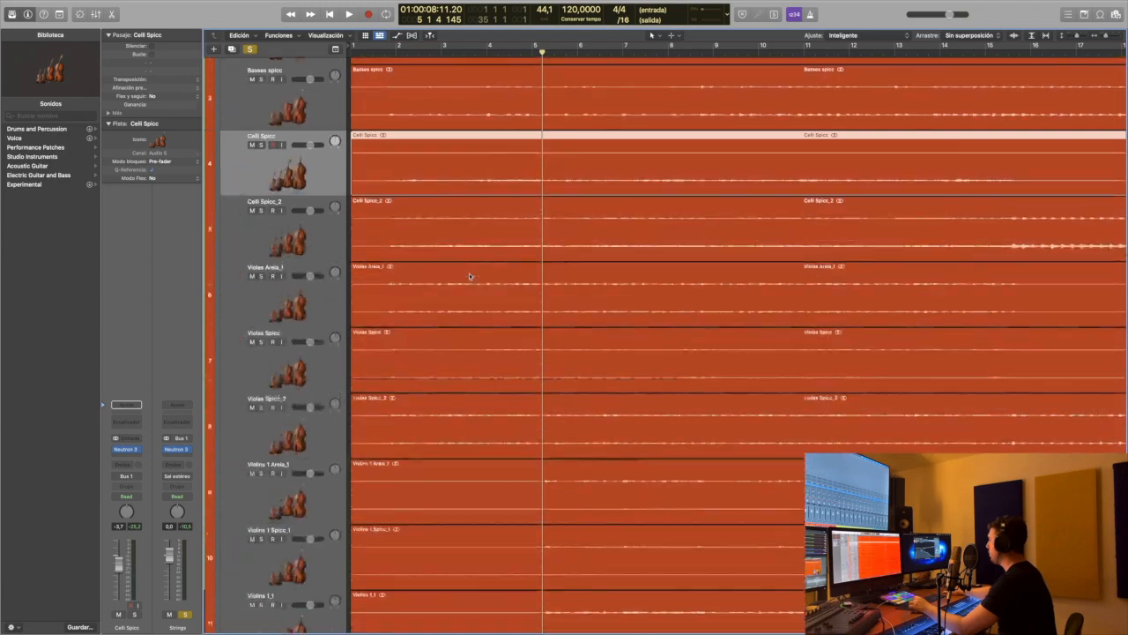
{"action": "key", "text": "super+Right"}
{"action": "key", "text": "super+Left"}
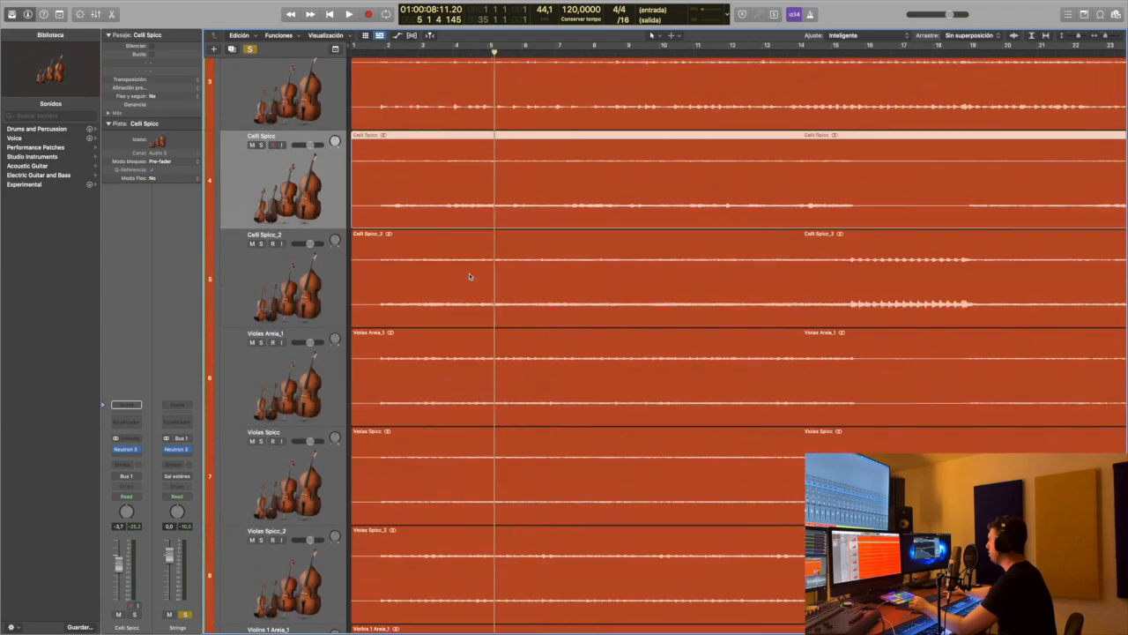
{"action": "scroll", "coordinate": [471, 275], "scroll_direction": "left", "scroll_amount": 1}
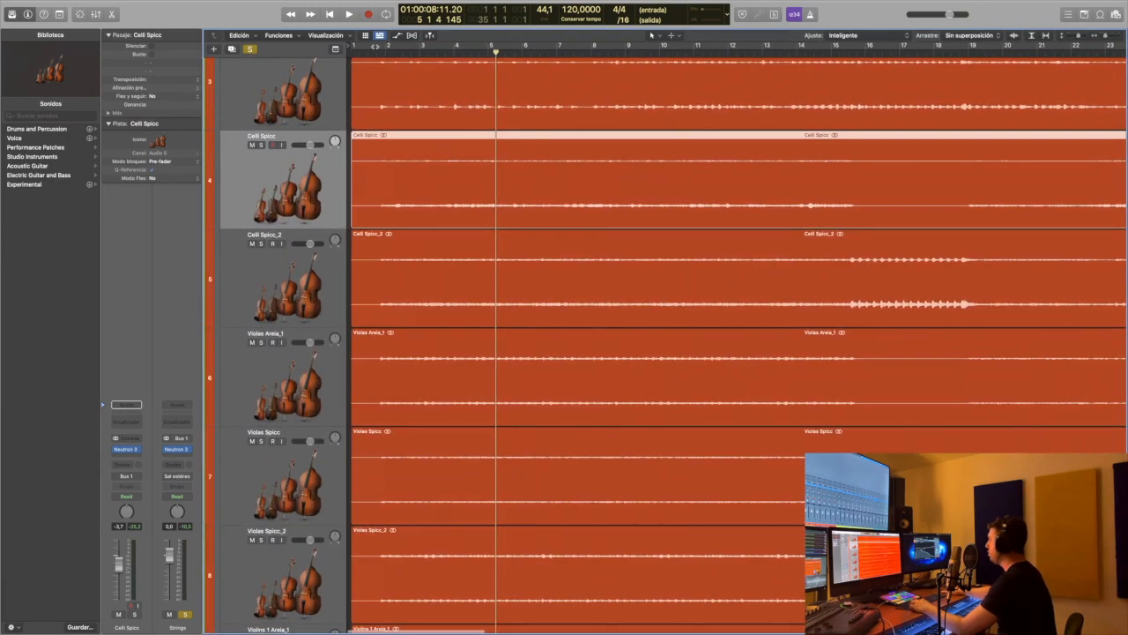
- Solo the Celli Spicc and Celli Spicc_2 tracks and listen to them from bar 1 into bar 5
{"action": "scroll", "coordinate": [438, 129], "scroll_direction": "up", "scroll_amount": 5}
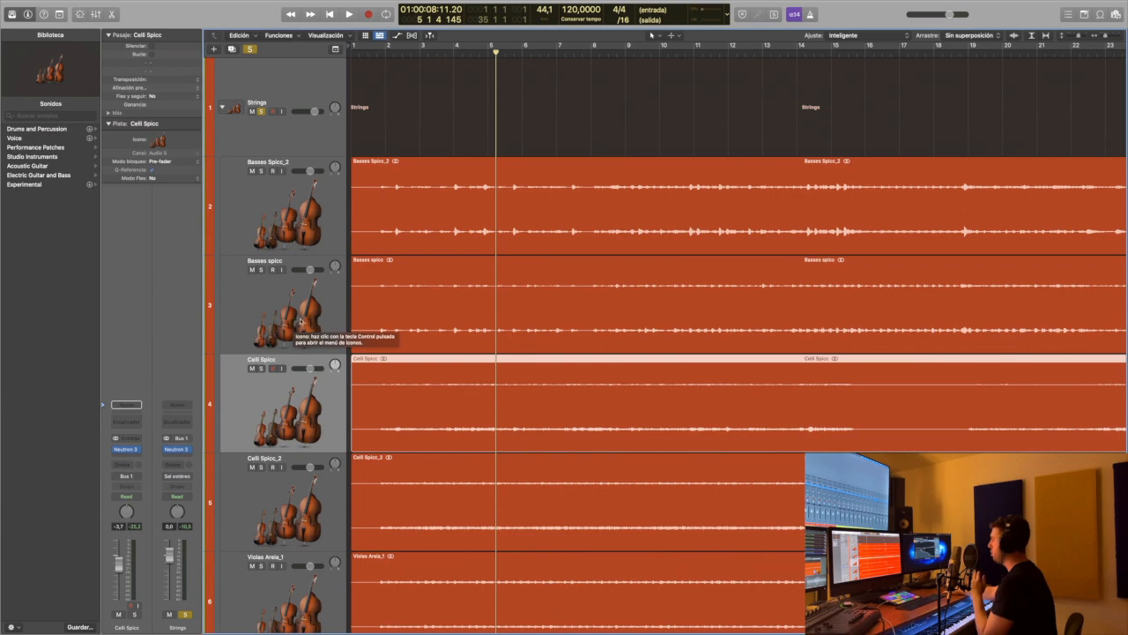
{"action": "scroll", "coordinate": [493, 437], "scroll_direction": "down", "scroll_amount": 2}
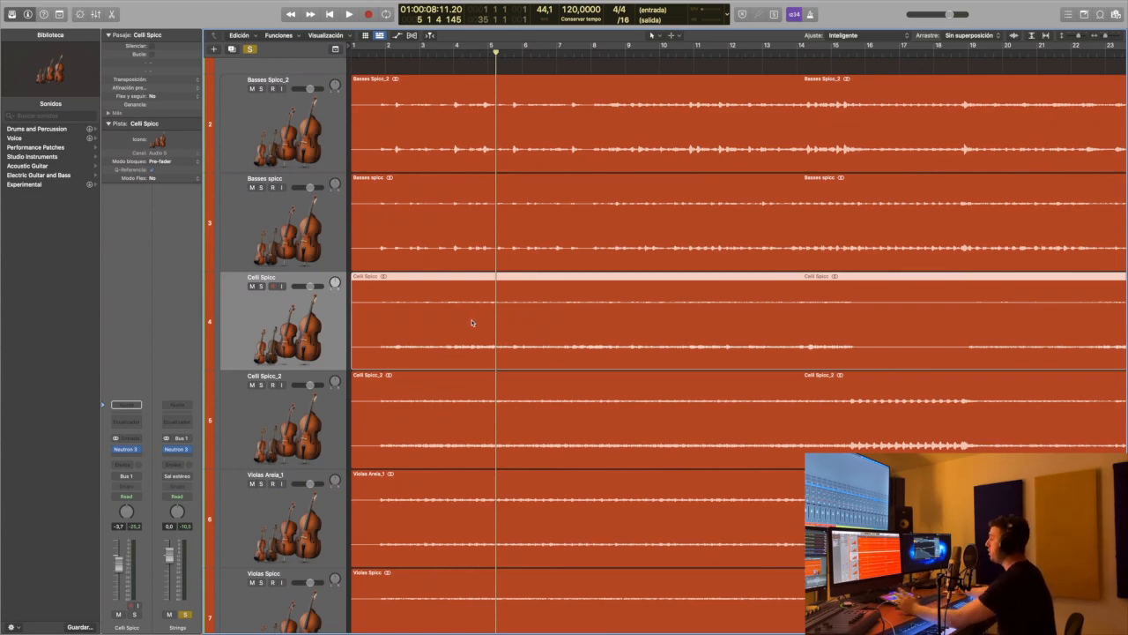
{"action": "scroll", "coordinate": [438, 331], "scroll_direction": "down", "scroll_amount": 2}
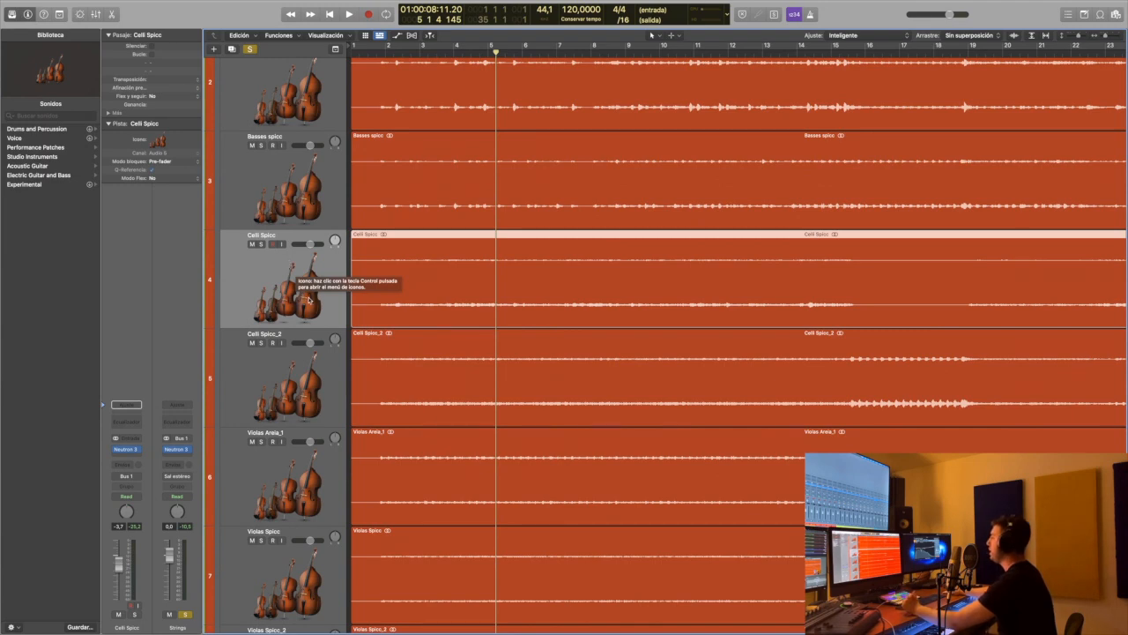
{"action": "scroll", "coordinate": [300, 370], "scroll_direction": "down", "scroll_amount": 2}
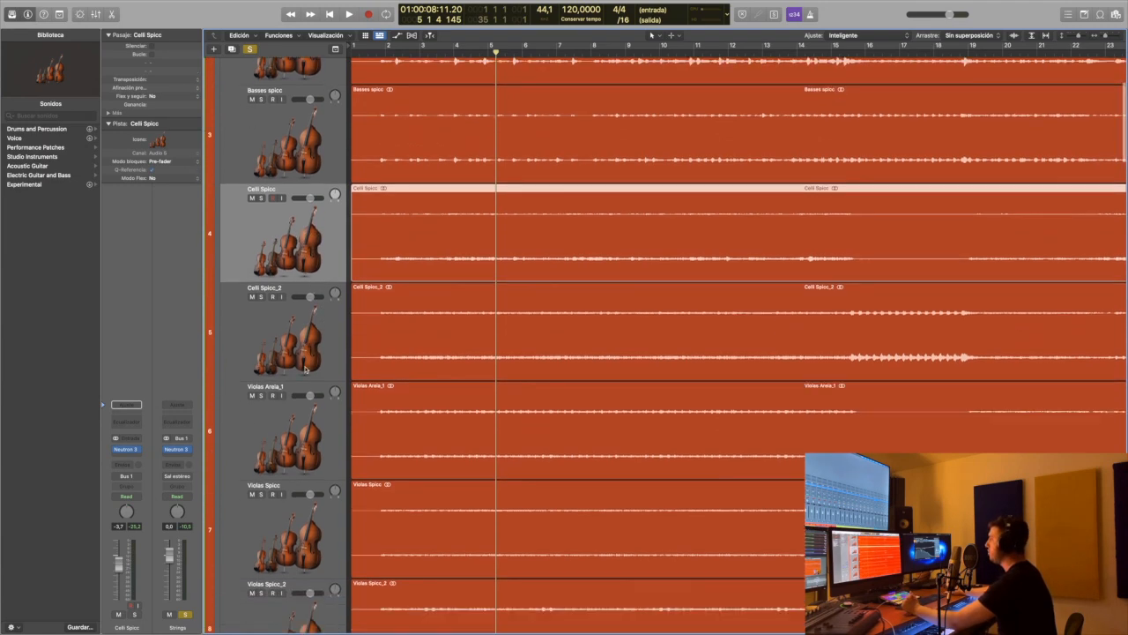
{"action": "left_click", "coordinate": [261, 197]}
{"action": "left_click", "coordinate": [262, 297]}
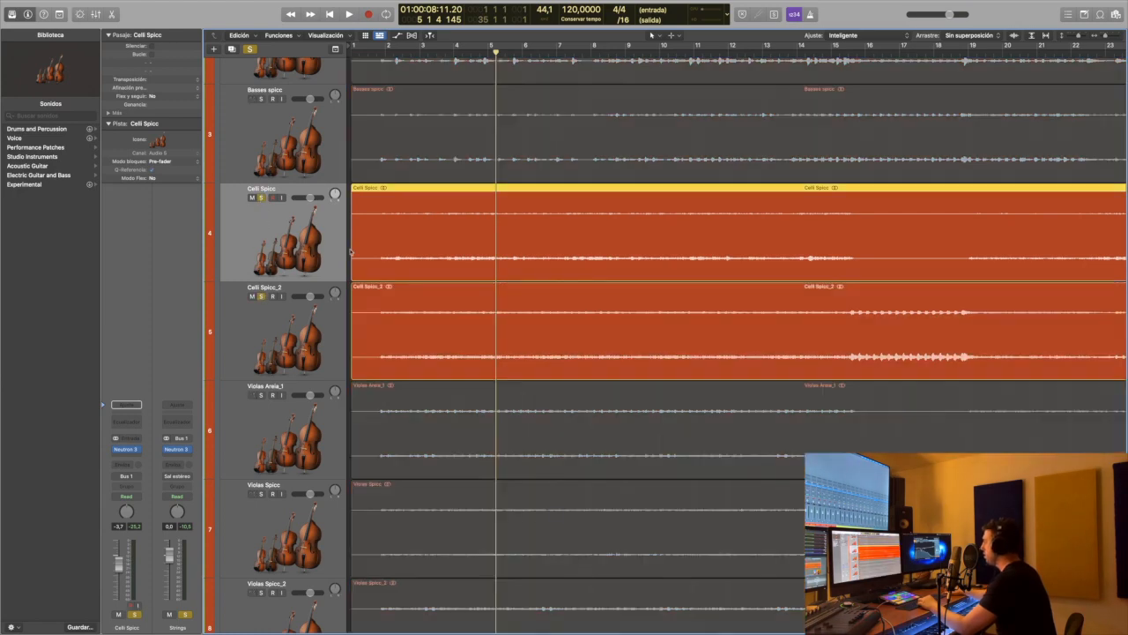
{"action": "left_click", "coordinate": [369, 53]}
{"action": "key", "text": "space"}
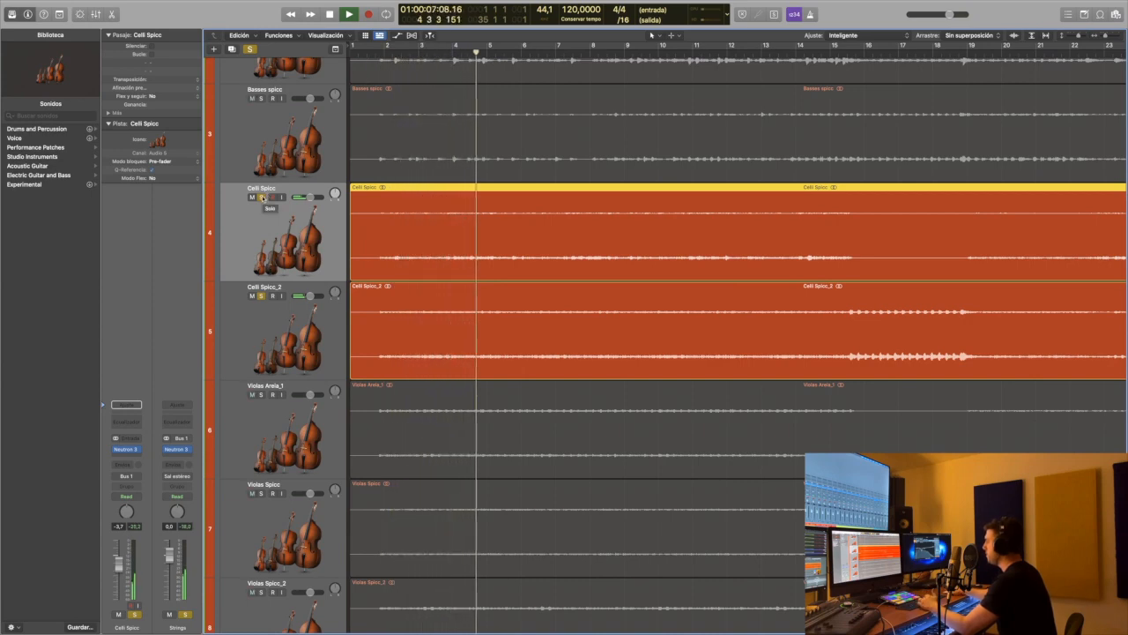
{"action": "key", "text": "space"}
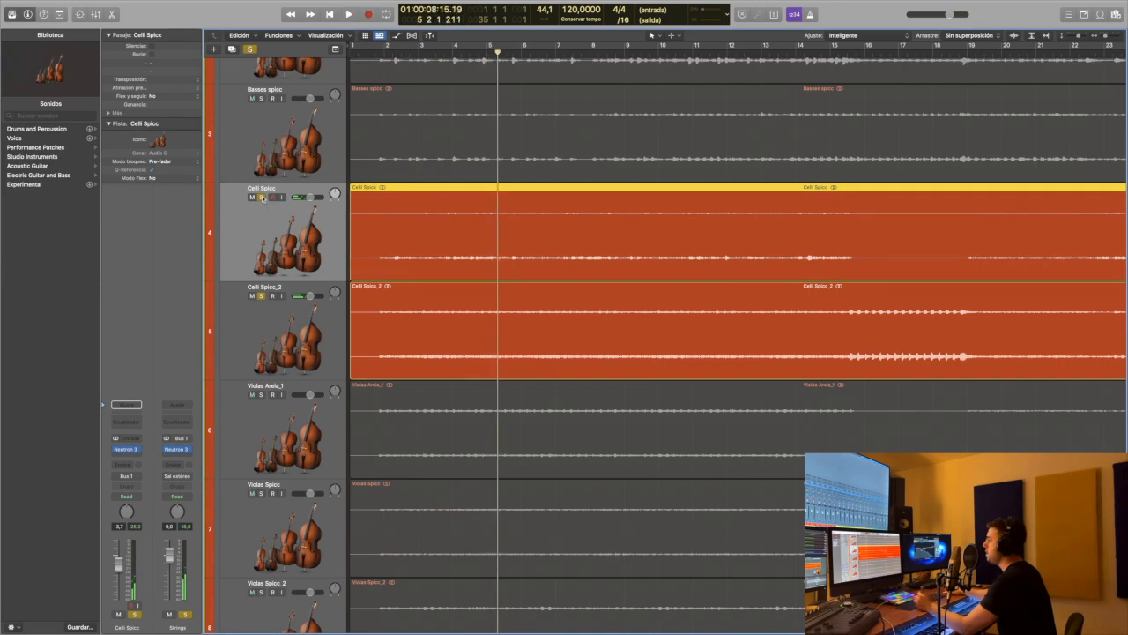
- Replace the celli solo with Violas Areia_1, Violas Spicc and Violas Spicc_2, and play the violas from bar 1 into bar 3
{"action": "left_click", "coordinate": [262, 197]}
{"action": "left_click", "coordinate": [262, 297]}
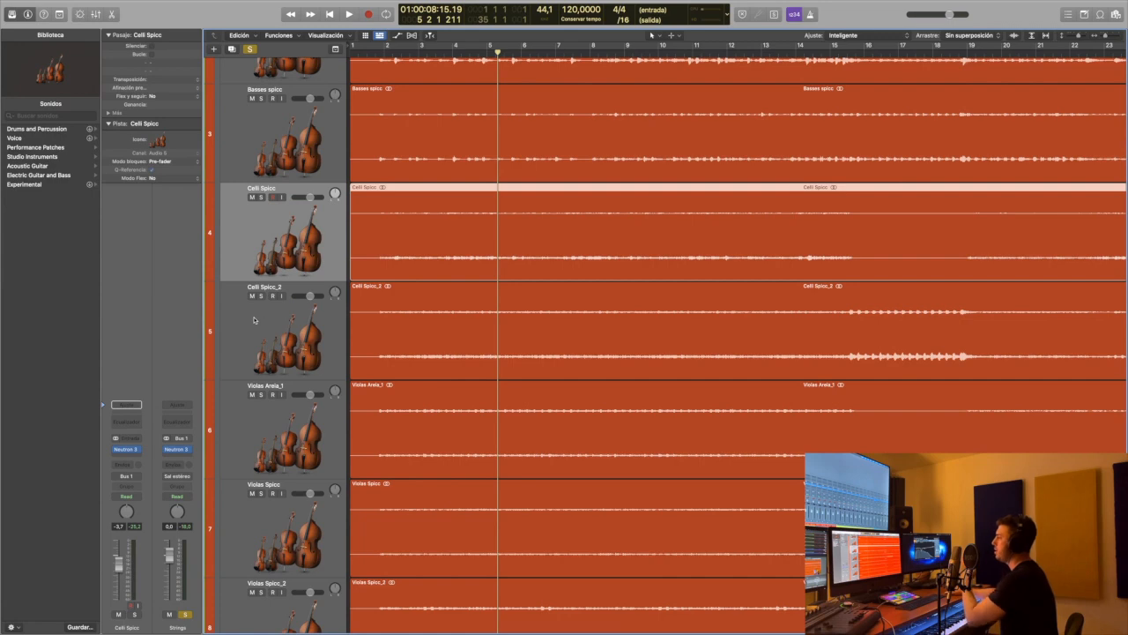
{"action": "left_click", "coordinate": [261, 394]}
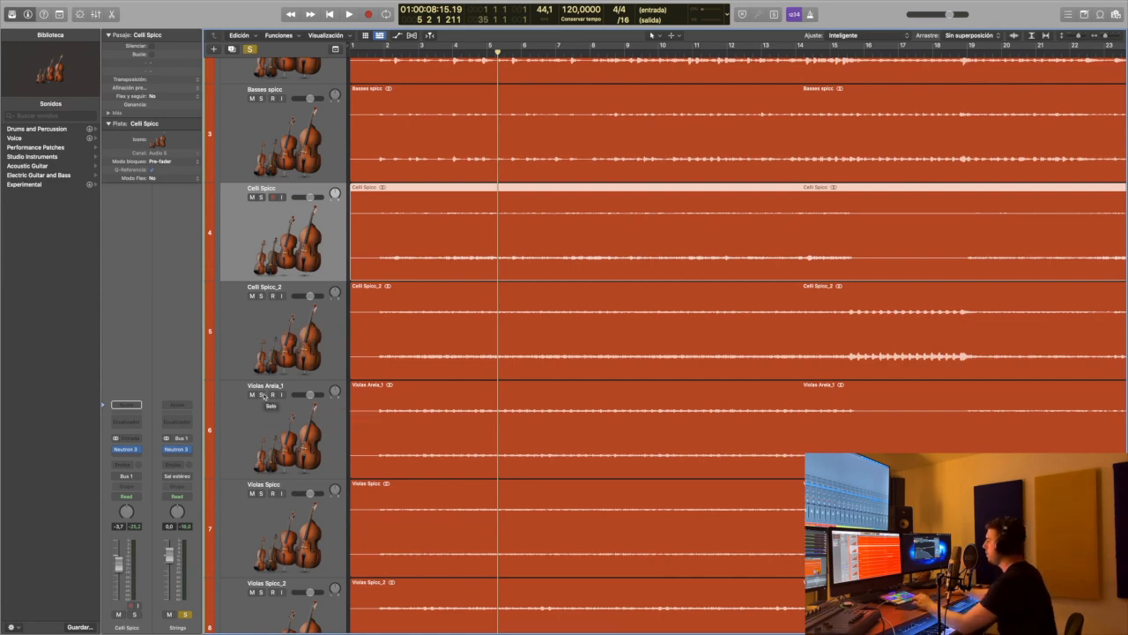
{"action": "left_click", "coordinate": [261, 494]}
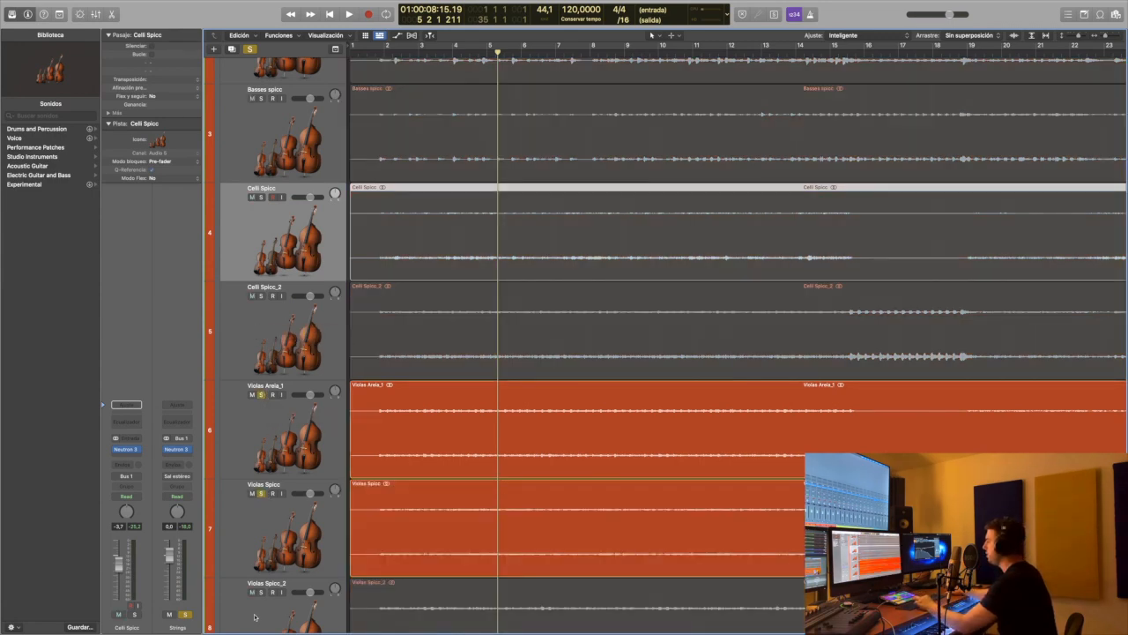
{"action": "left_click", "coordinate": [261, 592]}
{"action": "left_click", "coordinate": [377, 56]}
{"action": "key", "text": "space"}
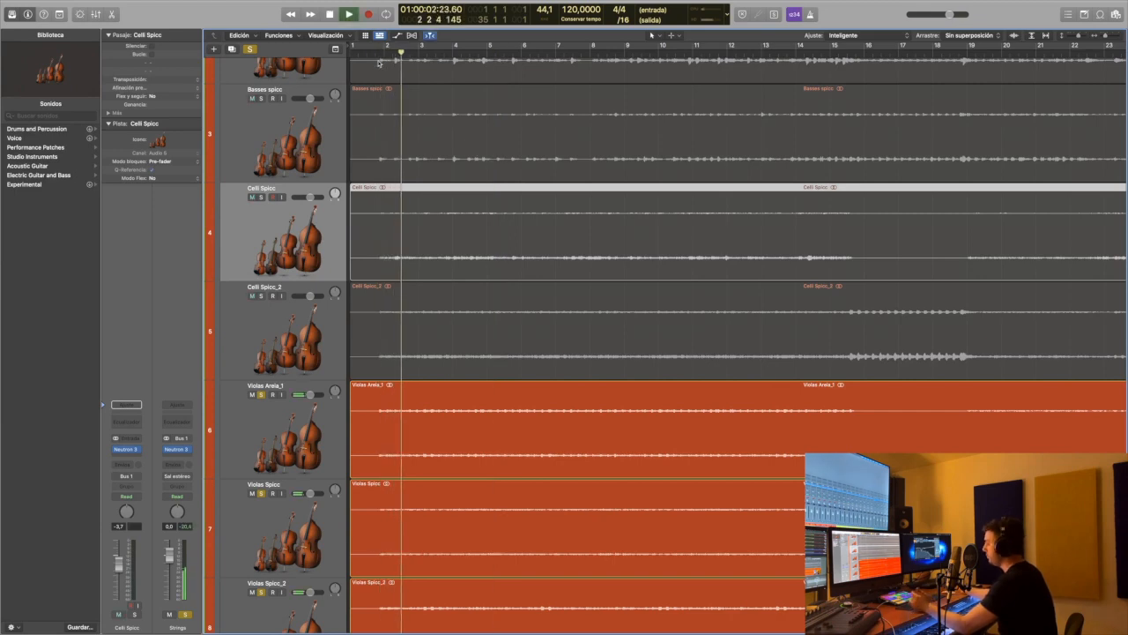
{"action": "key", "text": "space"}
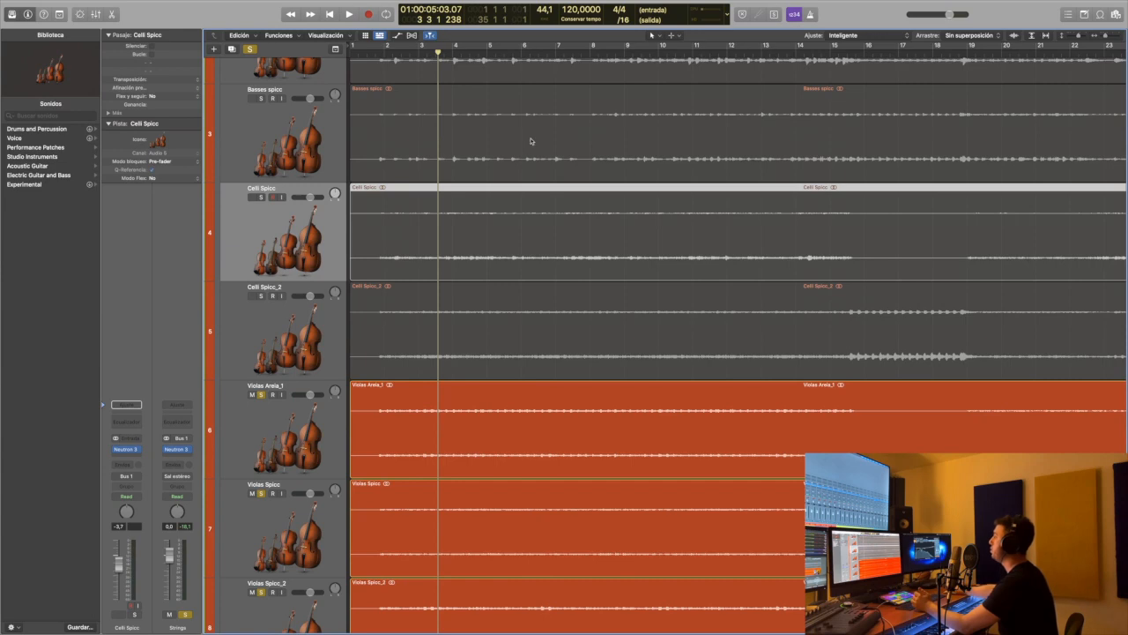
- Add Celli Spicc and Celli Spicc_2 to the soloed violas and play both groups together from bar 1 into bar 3
{"action": "left_click", "coordinate": [261, 196]}
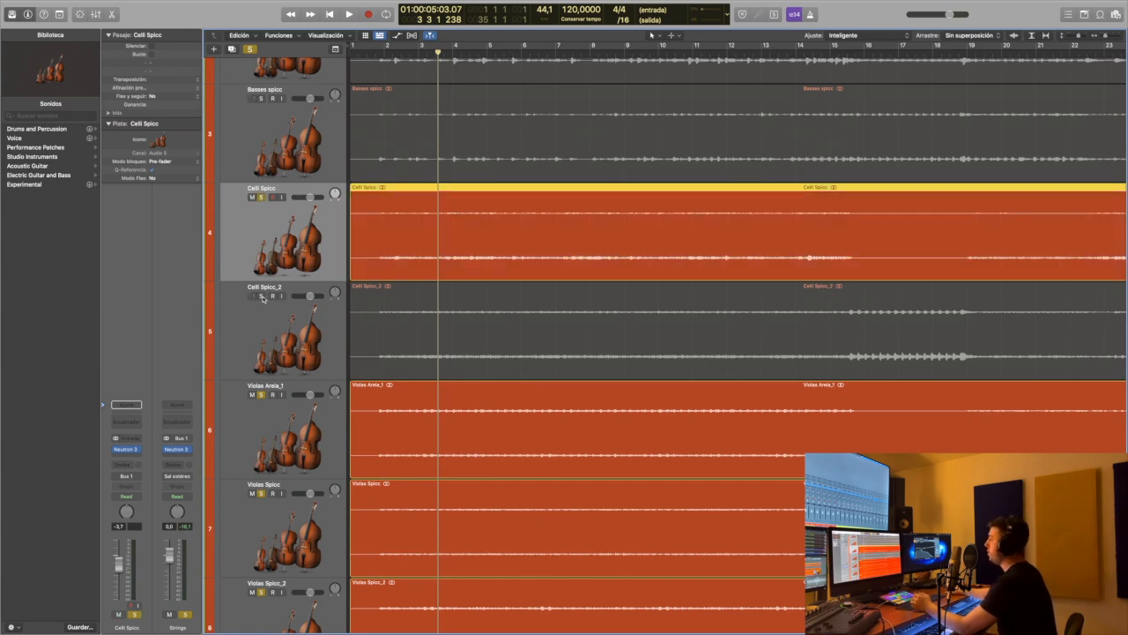
{"action": "left_click", "coordinate": [261, 295]}
{"action": "left_click", "coordinate": [369, 53]}
{"action": "key", "text": "space"}
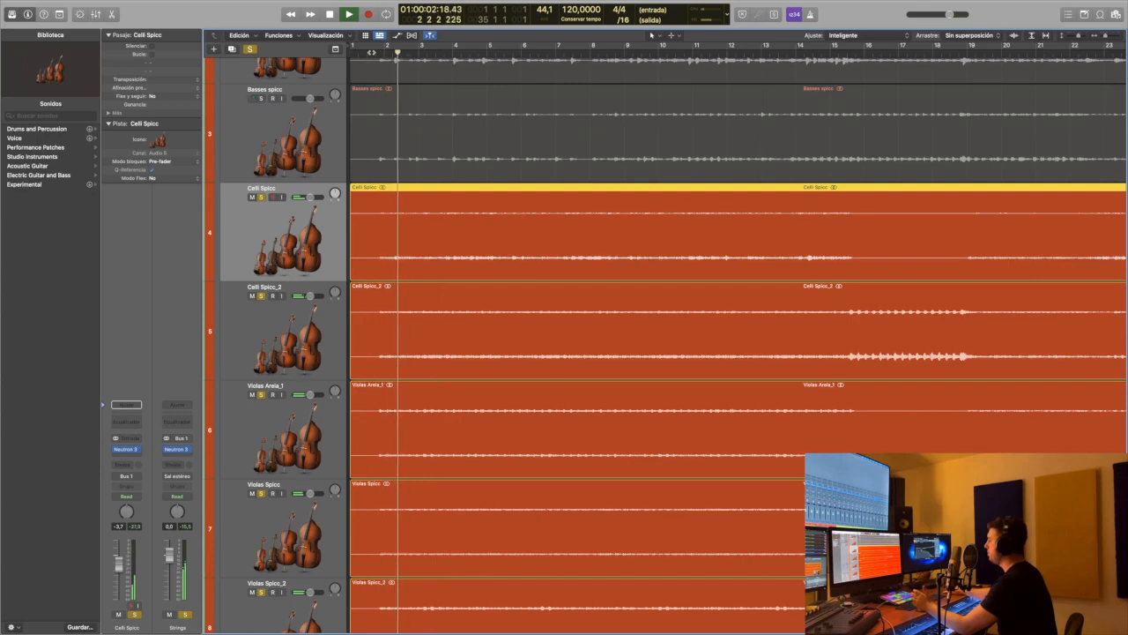
{"action": "key", "text": "space"}
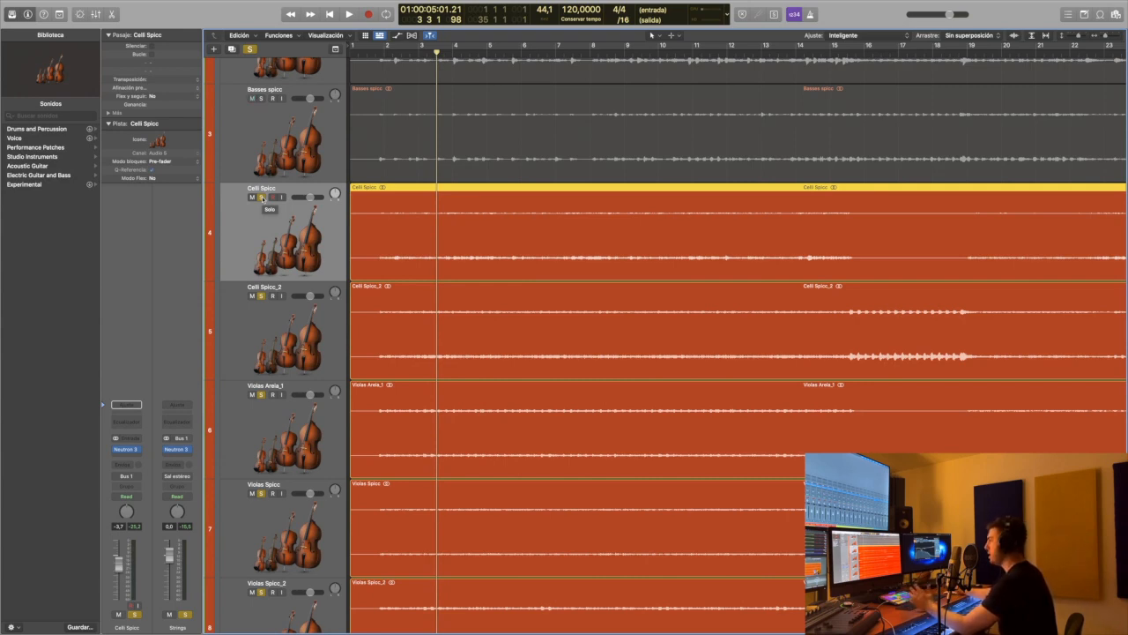
- Solo the Violins 2 Areia_1, Violins 2 Spicc and Violins 2 Spicc_2 tracks along with the celli and violas
{"action": "scroll", "coordinate": [302, 416], "scroll_direction": "down", "scroll_amount": 10}
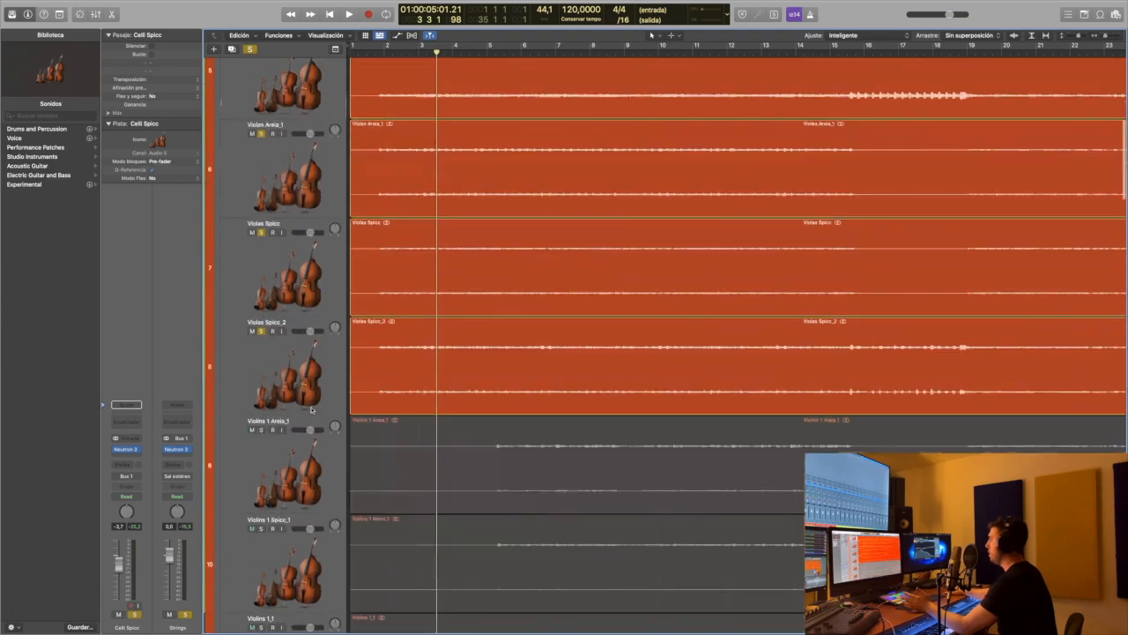
{"action": "scroll", "coordinate": [281, 430], "scroll_direction": "down", "scroll_amount": 6}
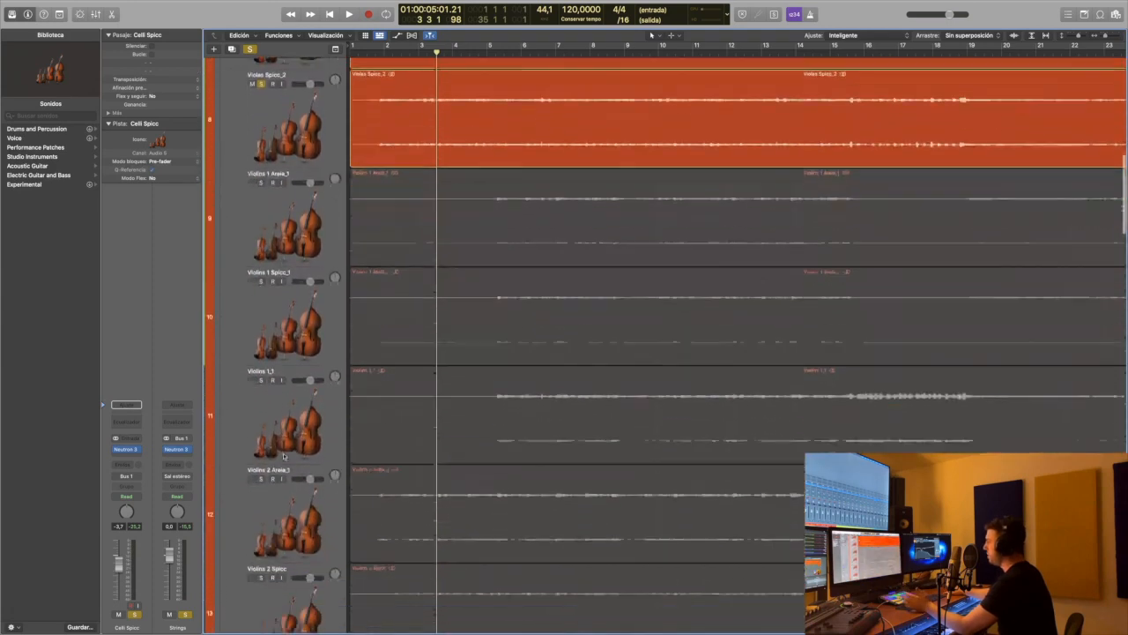
{"action": "left_click", "coordinate": [263, 407]}
{"action": "left_click", "coordinate": [262, 465], "text": "shift"}
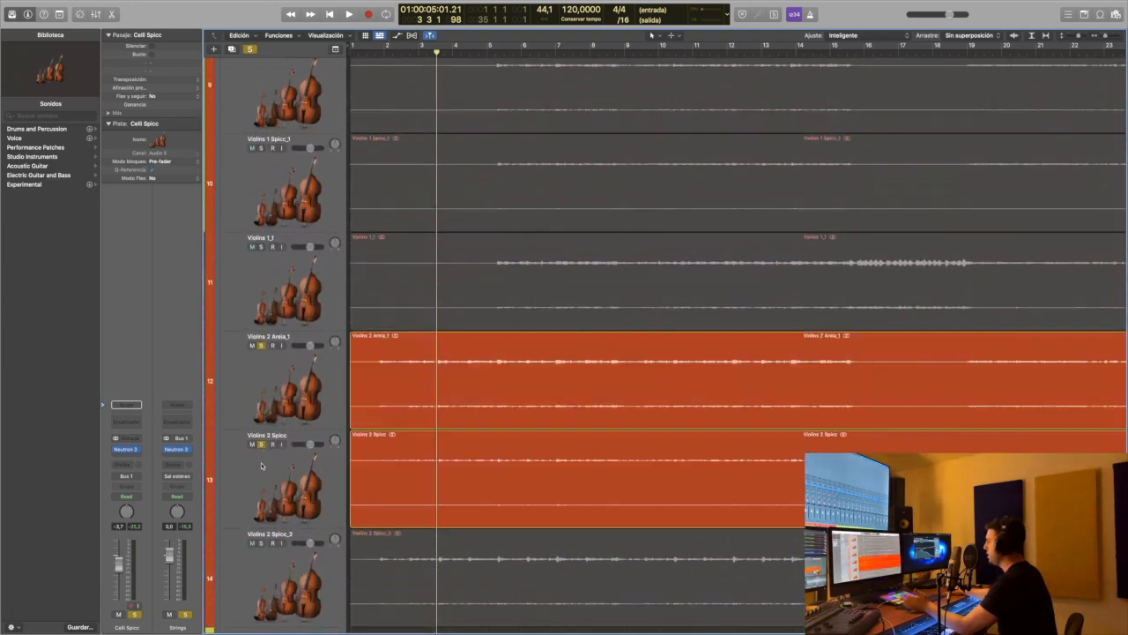
{"action": "left_click", "coordinate": [261, 541], "text": "shift"}
{"action": "scroll", "coordinate": [394, 423], "scroll_direction": "down", "scroll_amount": 8}
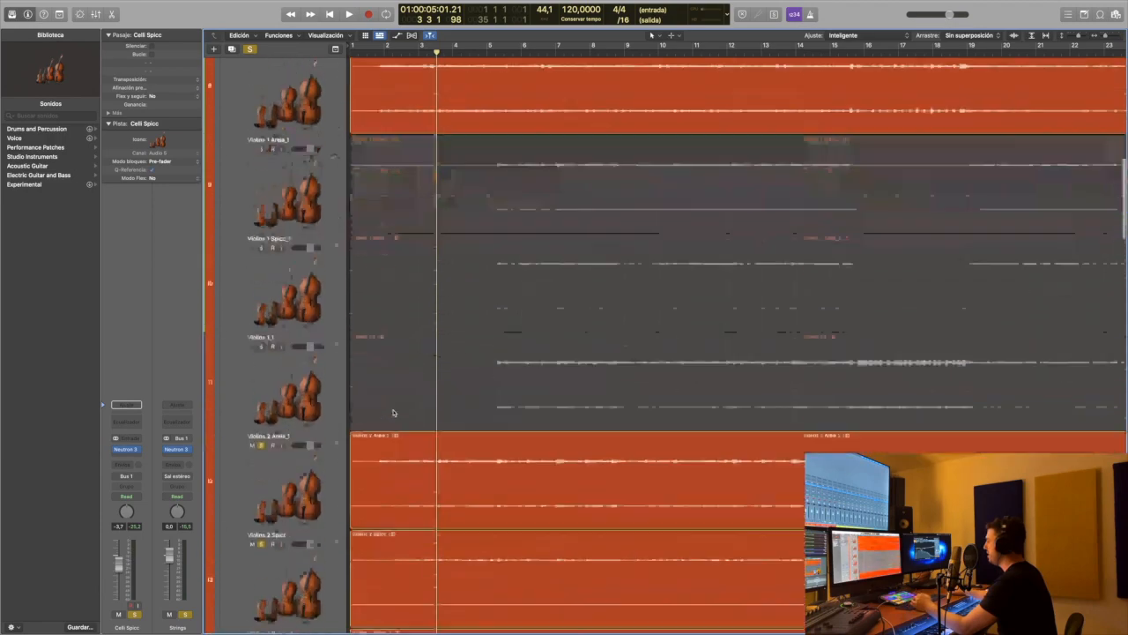
{"action": "scroll", "coordinate": [738, 346], "scroll_direction": "up", "scroll_amount": 6}
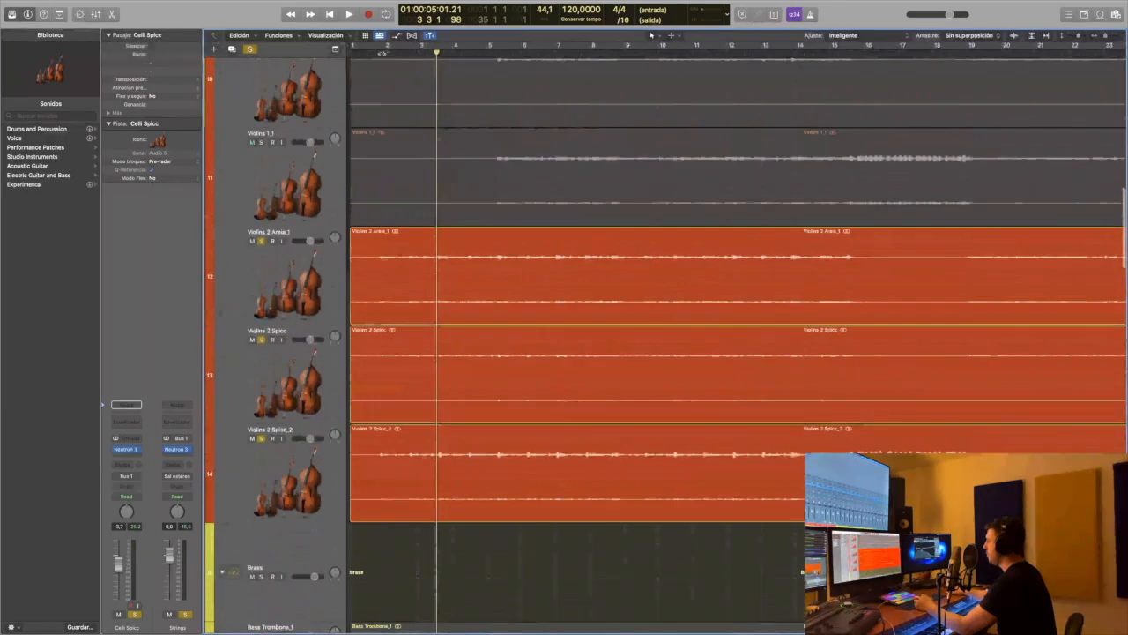
- Play the soloed celli, violas and second violins together from bar 1 into bar 3
{"action": "left_click", "coordinate": [370, 52]}
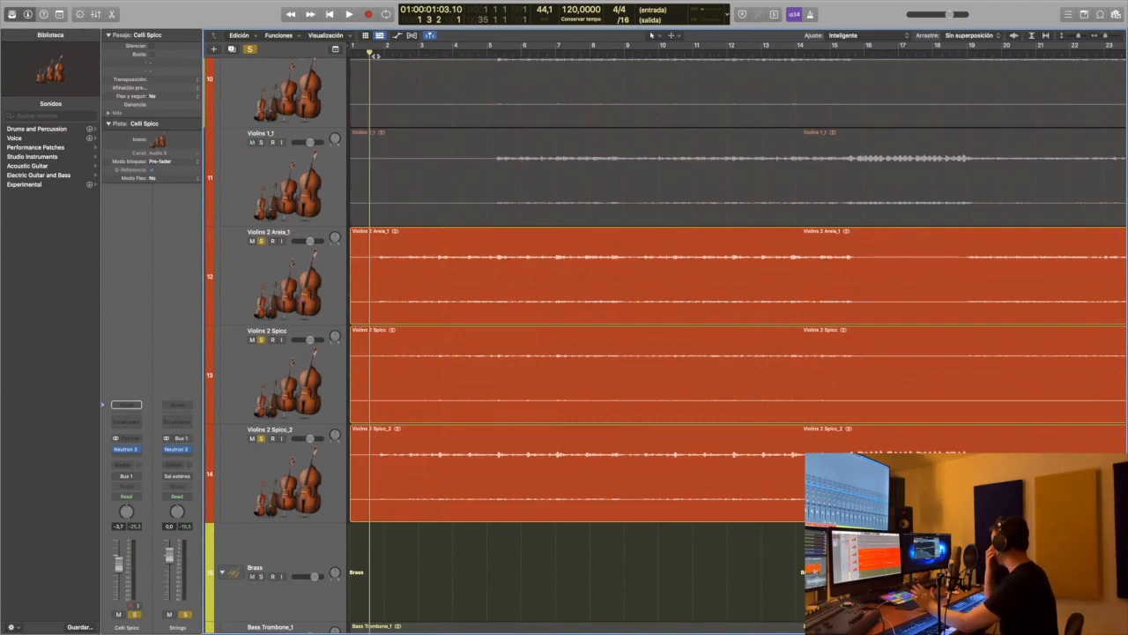
{"action": "key", "text": "space"}
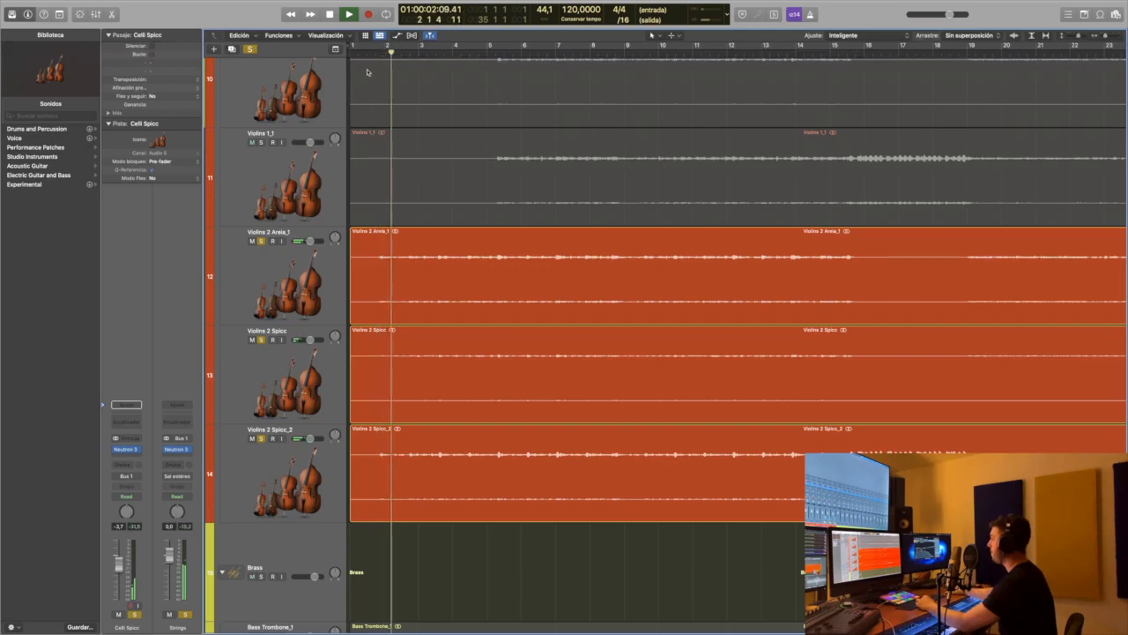
{"action": "scroll", "coordinate": [385, 177], "scroll_direction": "up", "scroll_amount": 10}
{"action": "key", "text": "space"}
- Remove the solo from both Celli Spicc tracks and all three viola tracks, leaving only the second violins soloed
{"action": "left_click", "coordinate": [261, 119]}
{"action": "left_click", "coordinate": [261, 218]}
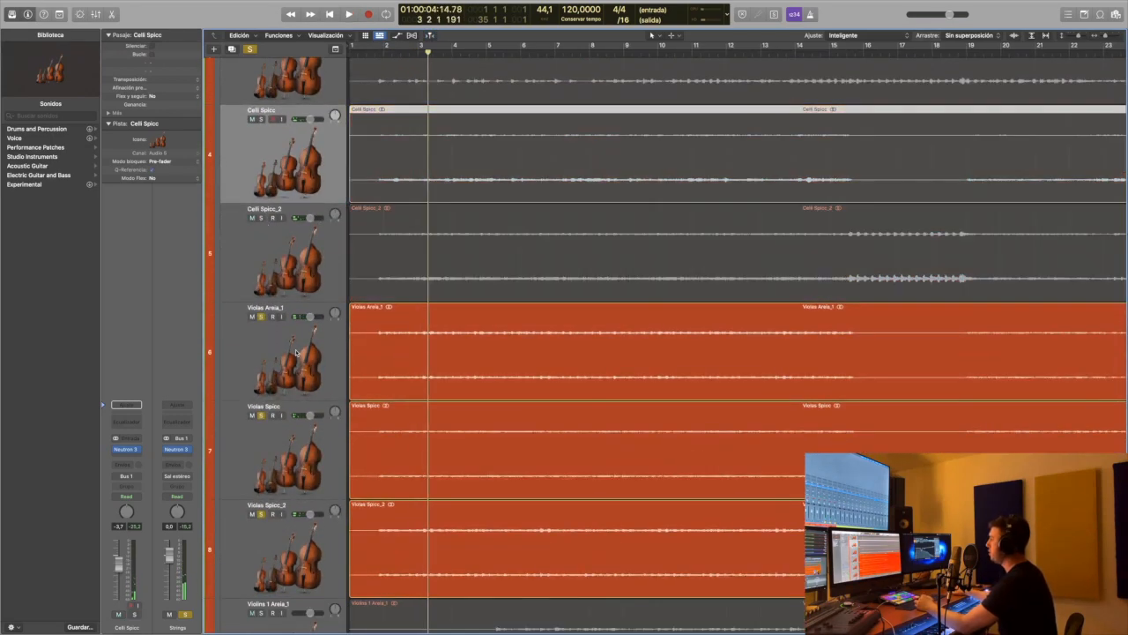
{"action": "left_click", "coordinate": [262, 317]}
{"action": "left_click", "coordinate": [261, 415]}
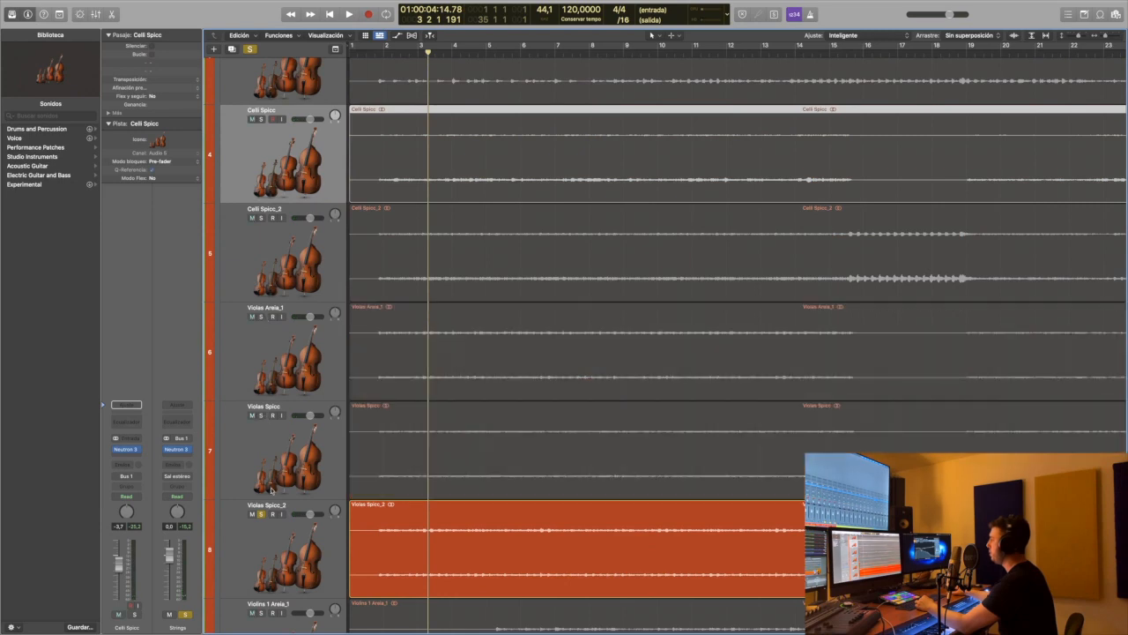
{"action": "left_click", "coordinate": [260, 515]}
- Listen to the soloed Violins 2 tracks on their own from bar 1 into bar 5
{"action": "scroll", "coordinate": [516, 431], "scroll_direction": "down", "scroll_amount": 10}
{"action": "left_click", "coordinate": [373, 52]}
{"action": "key", "text": "space"}
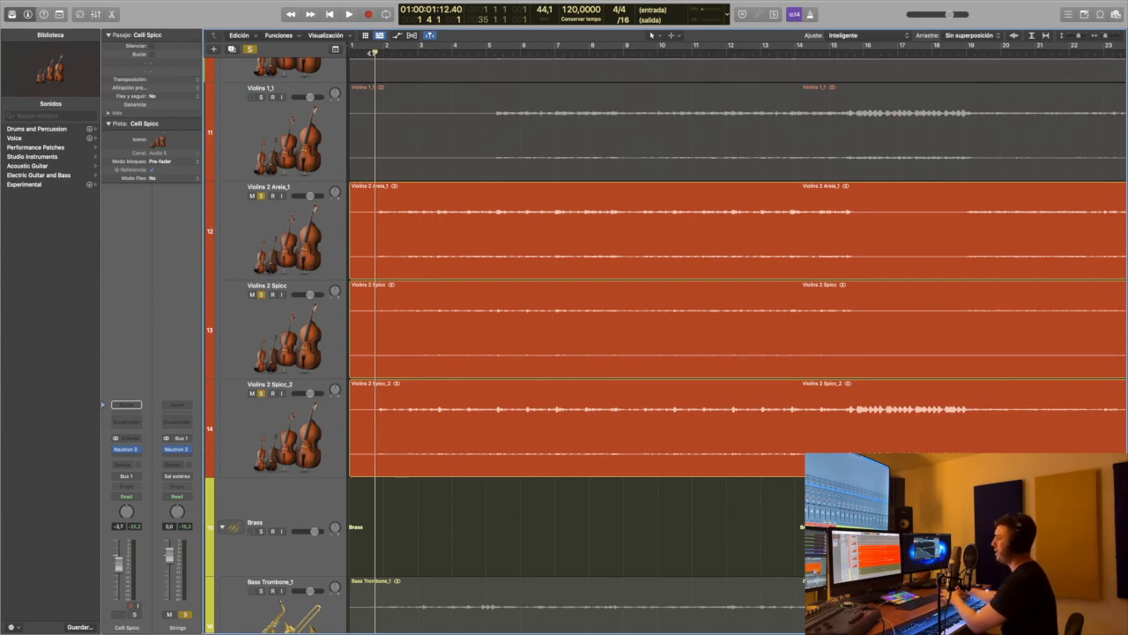
{"action": "key", "text": "space"}
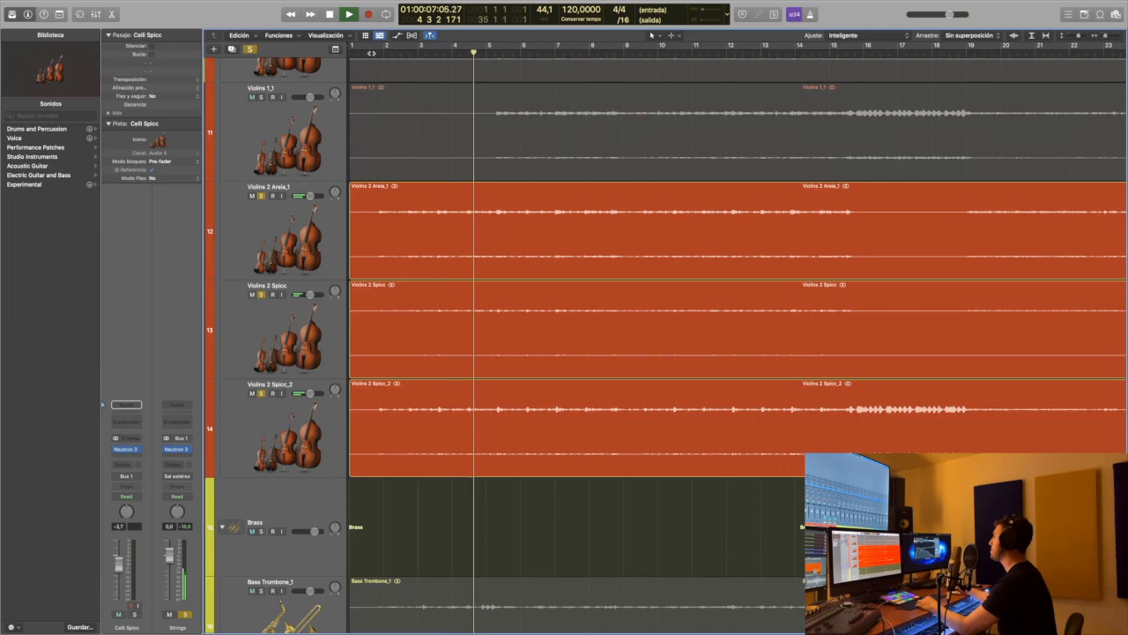
{"action": "key", "text": "space"}
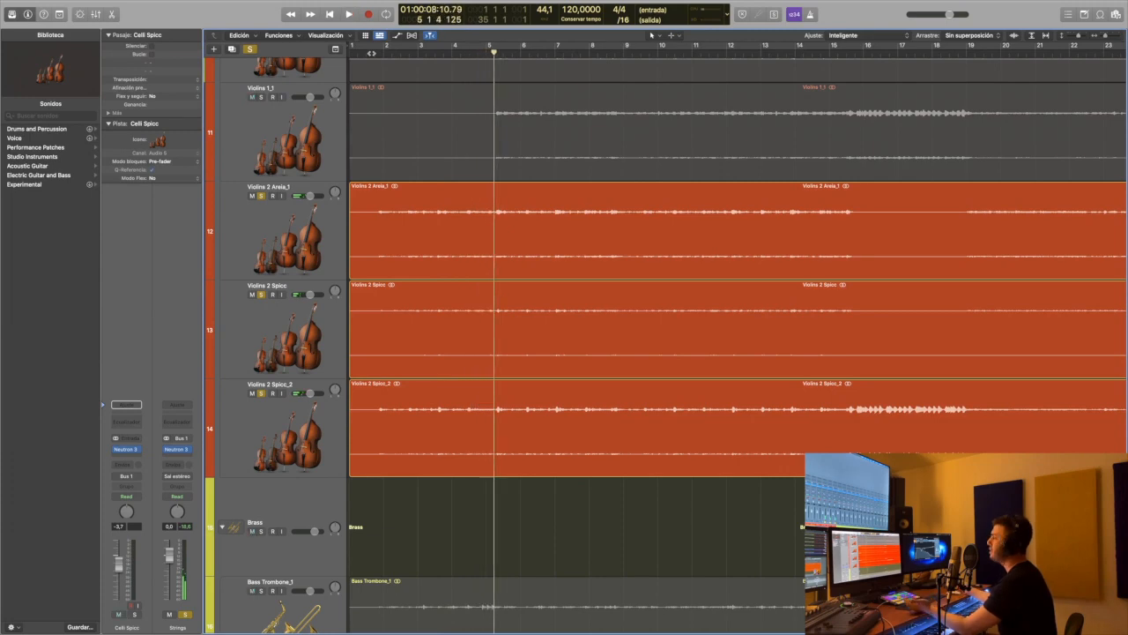
- Add Violins 1 Spicc_1, Violins 1_1 and Violins 1 Areia_1 to the soloed second violins
{"action": "left_click", "coordinate": [262, 196]}
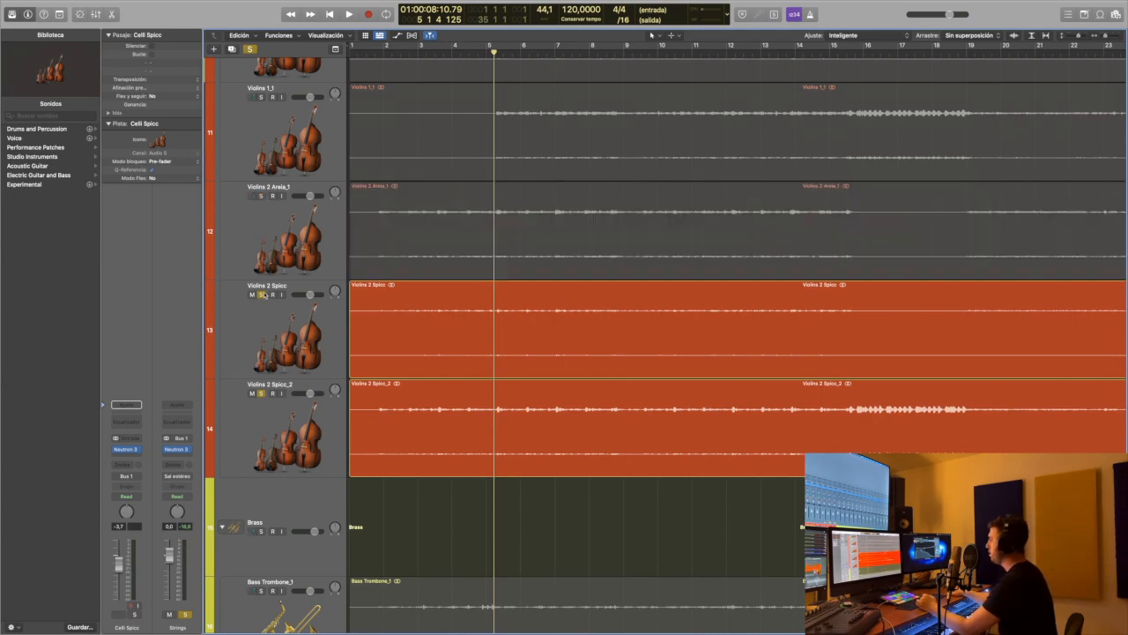
{"action": "left_click", "coordinate": [262, 195]}
{"action": "scroll", "coordinate": [265, 190], "scroll_direction": "up", "scroll_amount": 5}
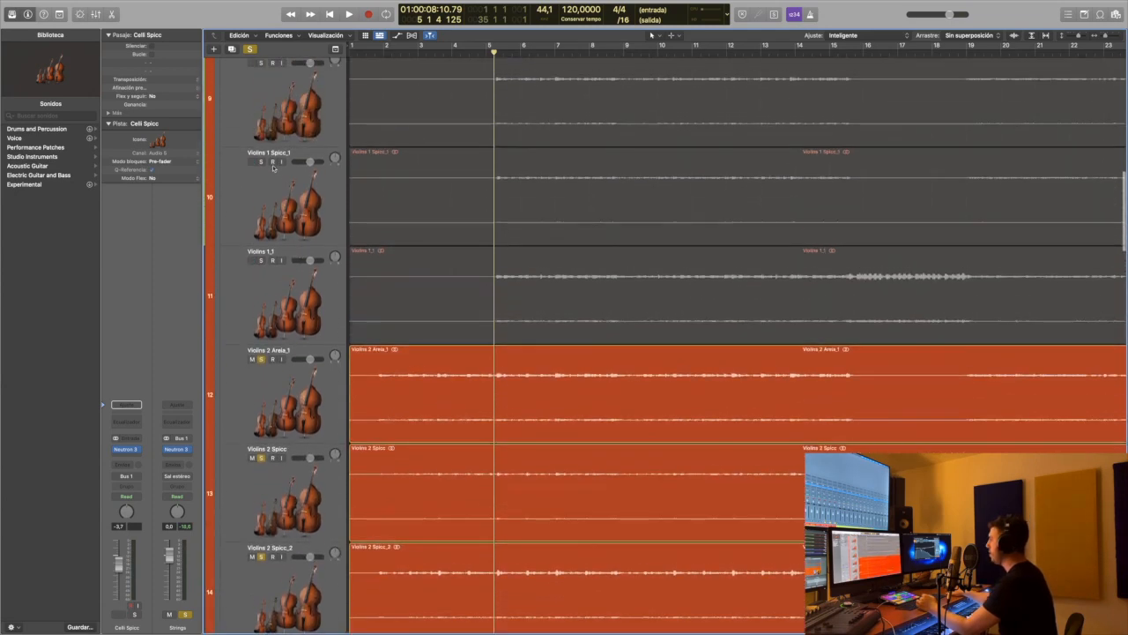
{"action": "left_click", "coordinate": [262, 162]}
{"action": "left_click", "coordinate": [261, 261]}
{"action": "scroll", "coordinate": [269, 203], "scroll_direction": "up", "scroll_amount": 4}
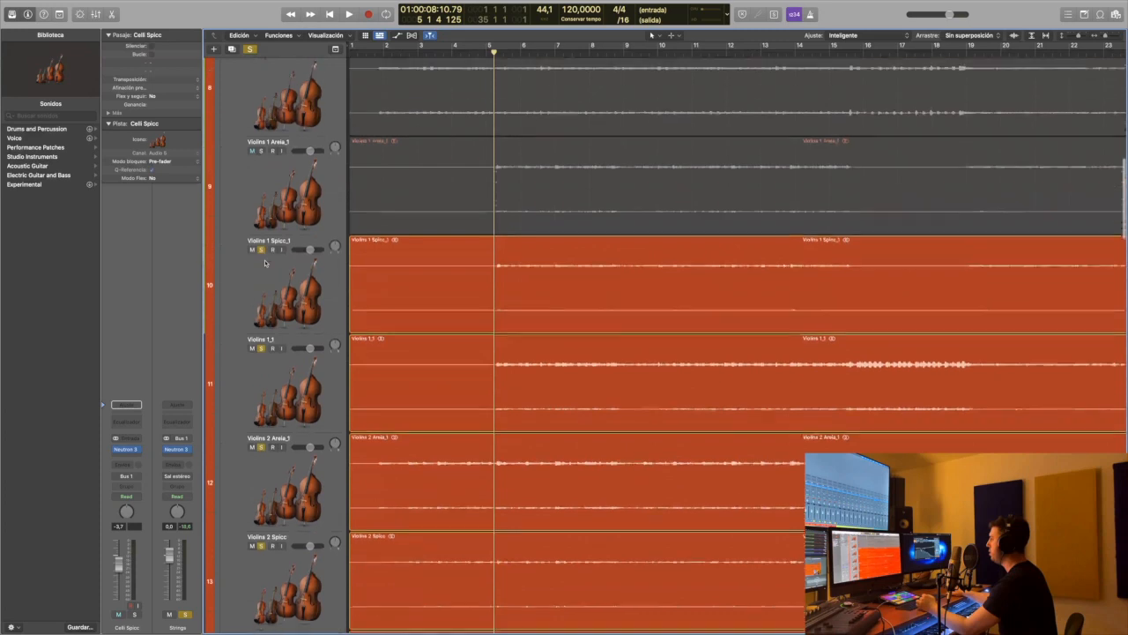
{"action": "left_click", "coordinate": [261, 188]}
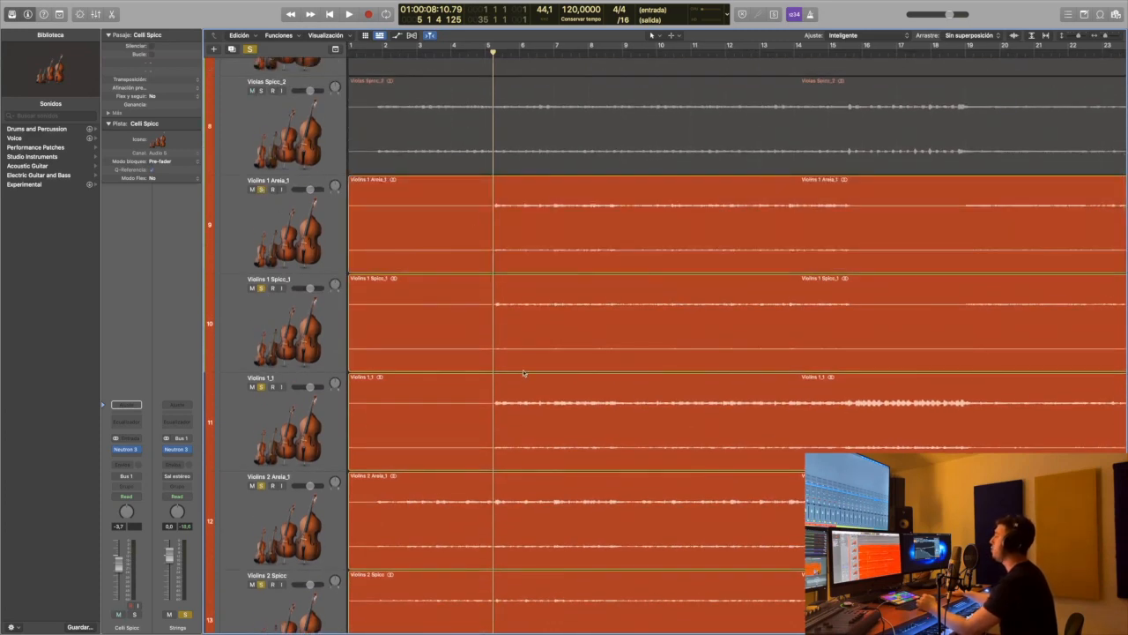
- Play the soloed violins from bar 5 and add Violas Areia_1, Violas Spicc and Violas Spicc_2 to the solo during playback
{"action": "key", "text": "space"}
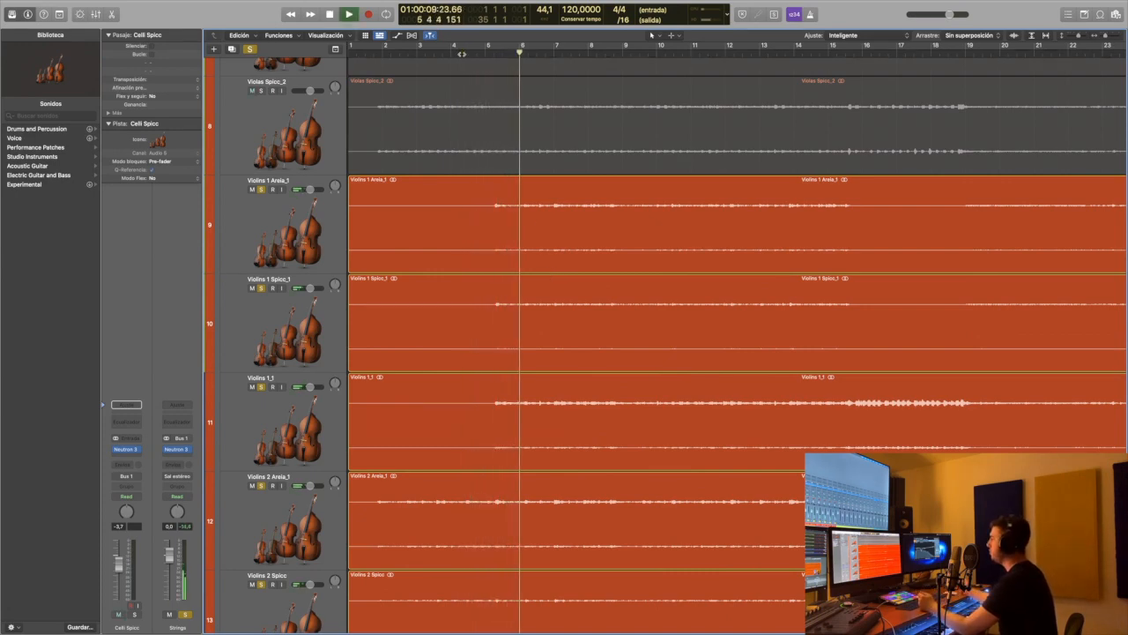
{"action": "scroll", "coordinate": [339, 221], "scroll_direction": "up", "scroll_amount": 5}
{"action": "scroll", "coordinate": [339, 221], "scroll_direction": "up", "scroll_amount": 1}
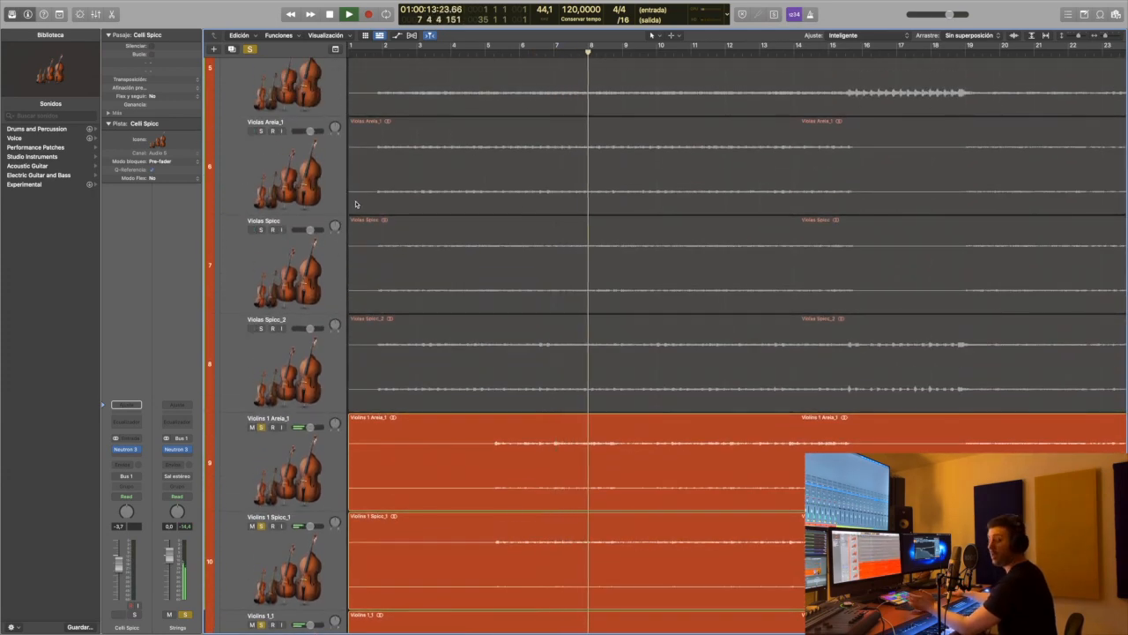
{"action": "left_click", "coordinate": [261, 132]}
{"action": "left_click", "coordinate": [261, 231]}
{"action": "left_click", "coordinate": [261, 328]}
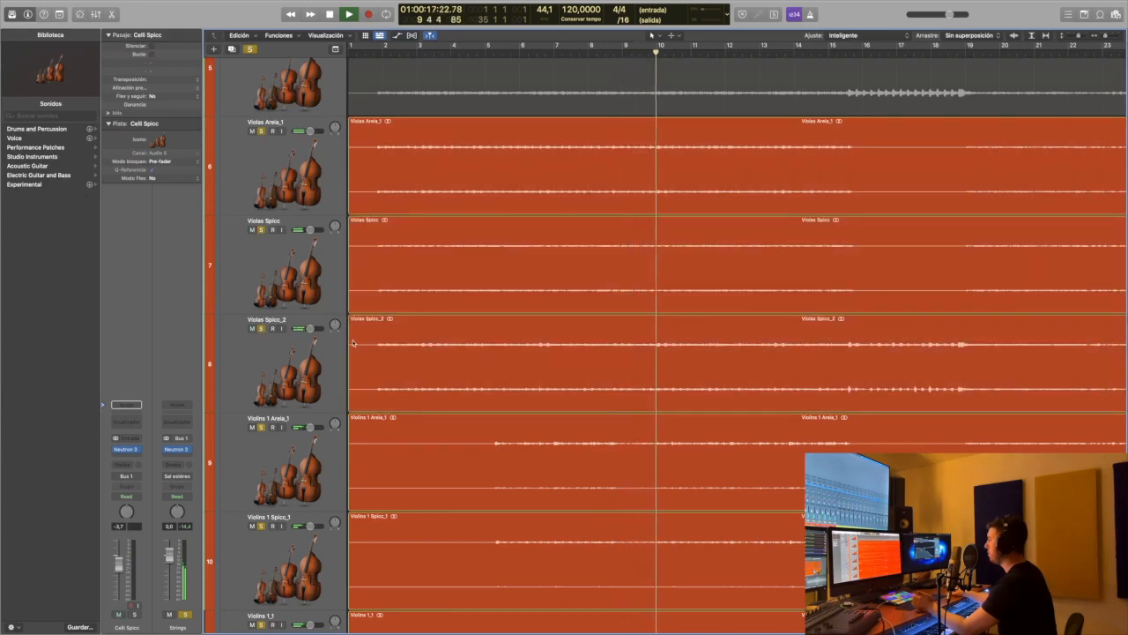
- Add Basses Spicc_2, Basses spicc, Celli Spicc and Celli Spicc_2 to the soloed tracks while playback continues
{"action": "scroll", "coordinate": [483, 294], "scroll_direction": "up", "scroll_amount": 2}
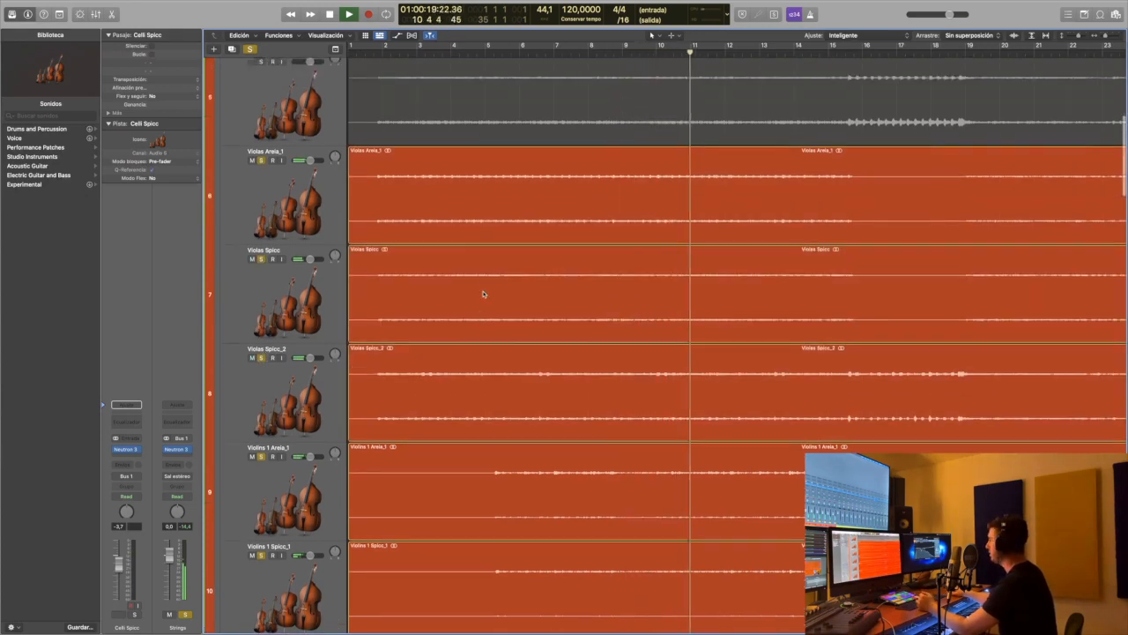
{"action": "scroll", "coordinate": [483, 294], "scroll_direction": "up", "scroll_amount": 8}
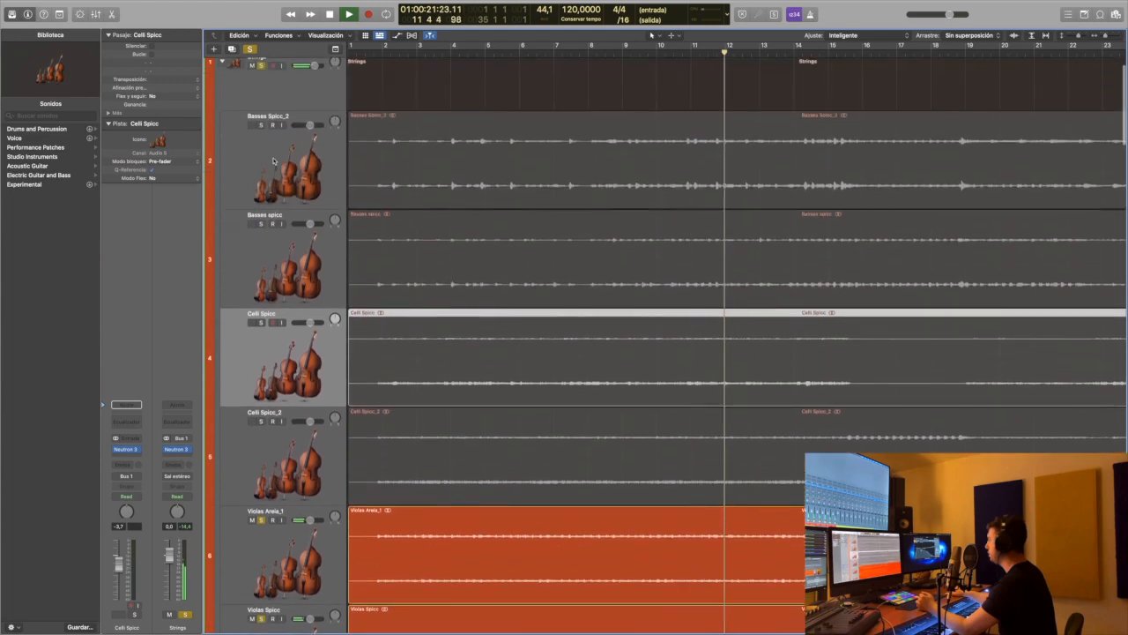
{"action": "scroll", "coordinate": [273, 160], "scroll_direction": "up", "scroll_amount": 1}
{"action": "left_click", "coordinate": [261, 138]}
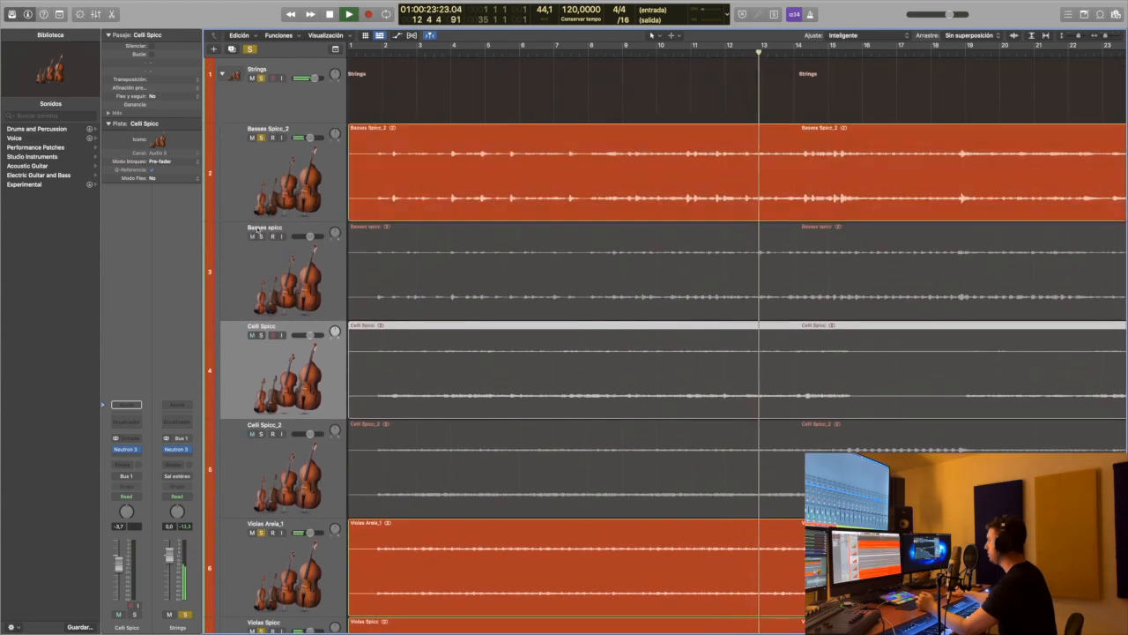
{"action": "left_click", "coordinate": [261, 237]}
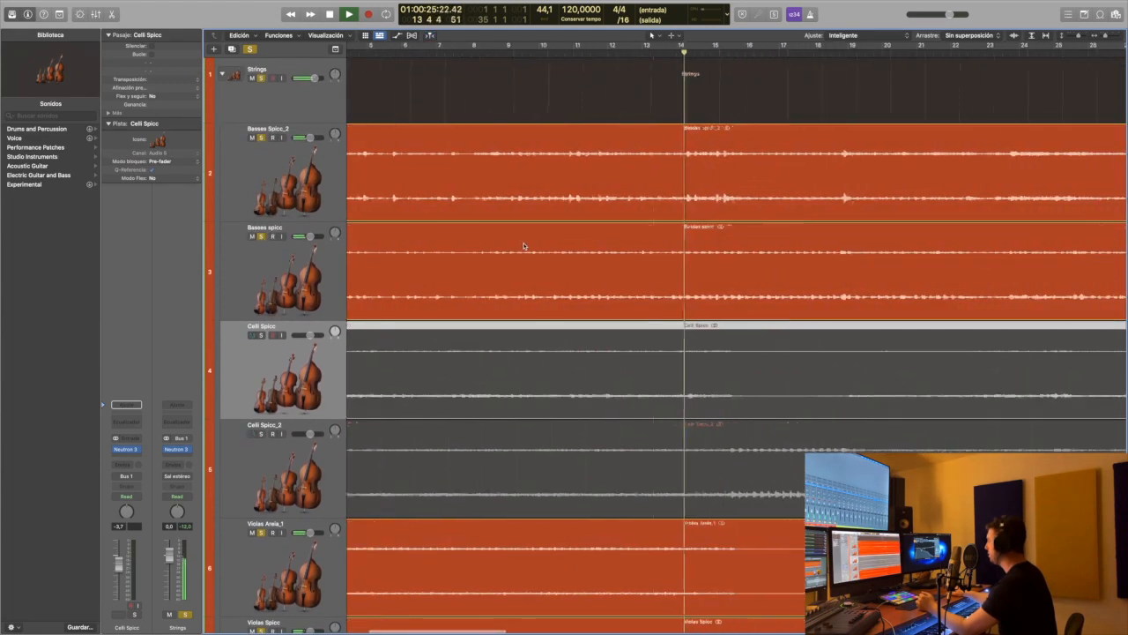
{"action": "left_click", "coordinate": [261, 335]}
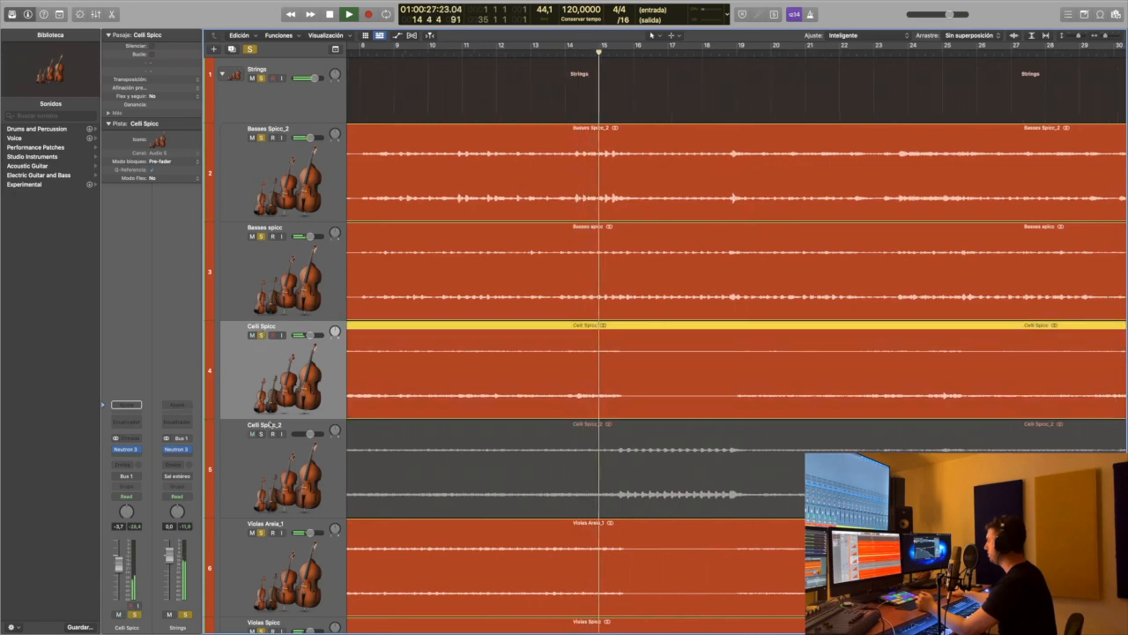
{"action": "left_click", "coordinate": [260, 433]}
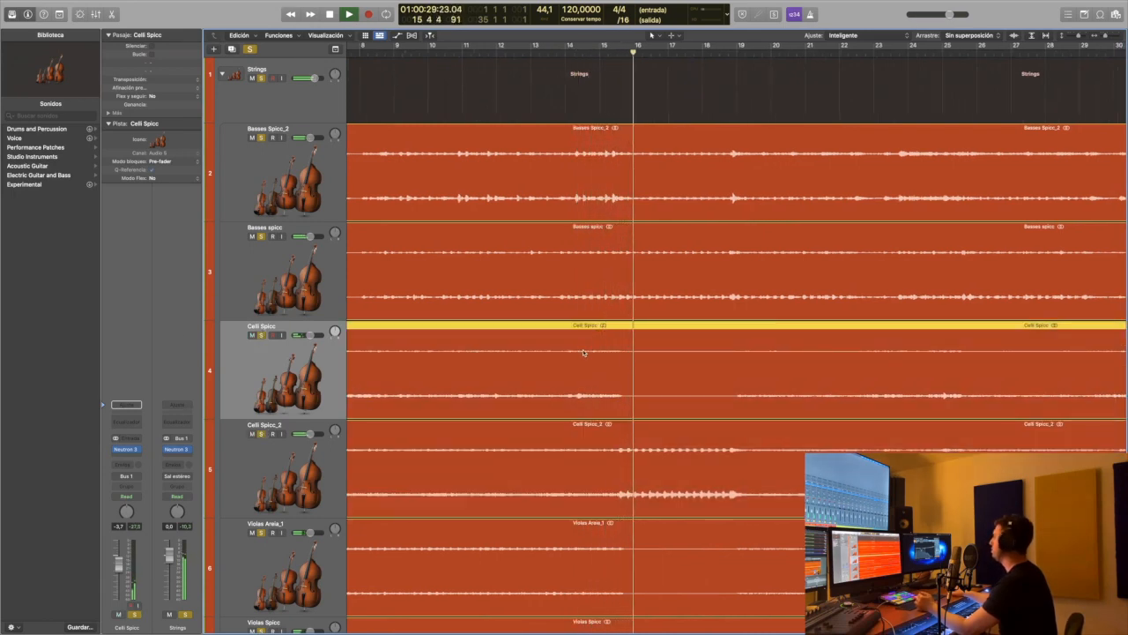
- Listen to the whole soloed string section up to bar 19 and return the playhead to bar 15
{"action": "scroll", "coordinate": [684, 362], "scroll_direction": "down", "scroll_amount": 8}
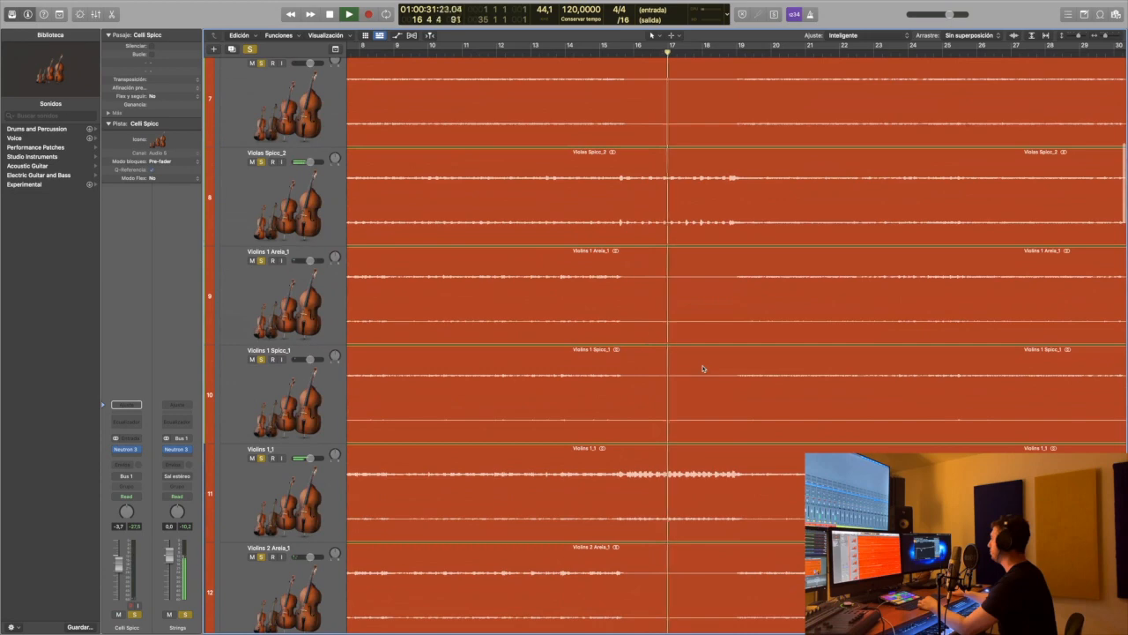
{"action": "scroll", "coordinate": [309, 188], "scroll_direction": "up", "scroll_amount": 1}
{"action": "scroll", "coordinate": [308, 189], "scroll_direction": "up", "scroll_amount": 2}
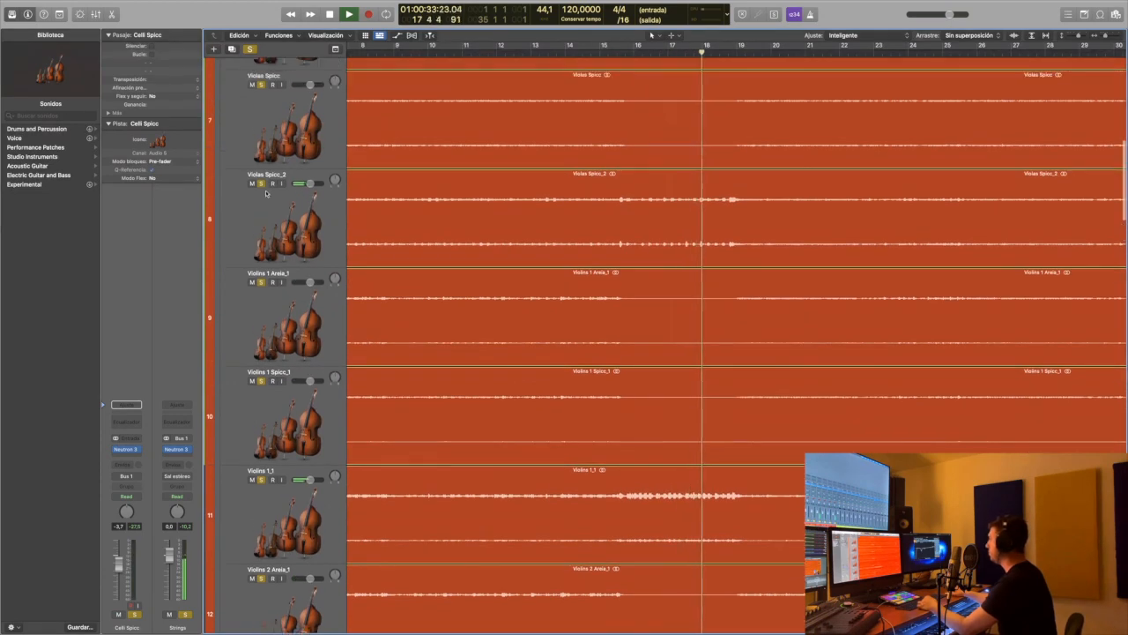
{"action": "key", "text": "space"}
{"action": "scroll", "coordinate": [758, 272], "scroll_direction": "up", "scroll_amount": 4}
{"action": "scroll", "coordinate": [726, 281], "scroll_direction": "up", "scroll_amount": 10}
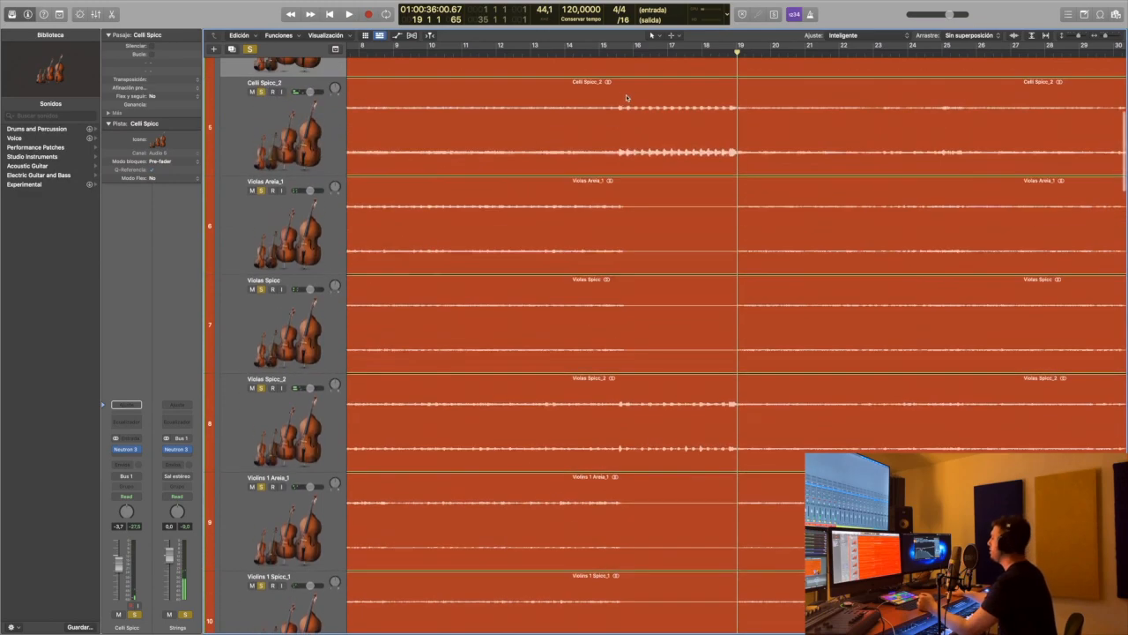
{"action": "left_click", "coordinate": [615, 57]}
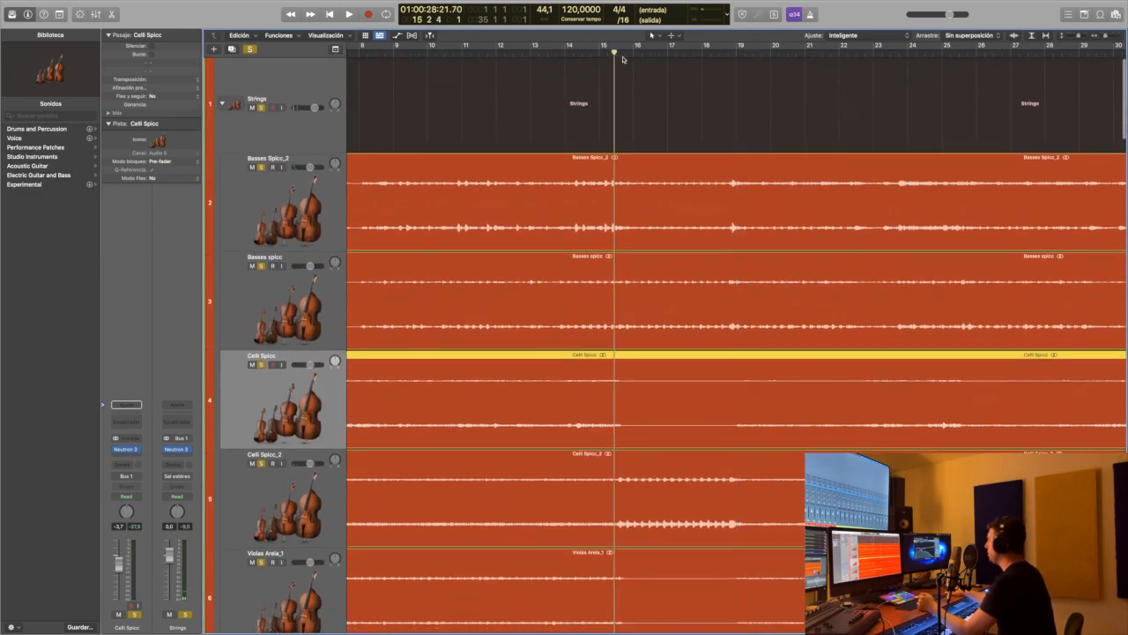
- Remove the solo from every string track, from the basses and celli through the violas to both violin groups
{"action": "scroll", "coordinate": [617, 177], "scroll_direction": "down", "scroll_amount": 3}
{"action": "scroll", "coordinate": [600, 229], "scroll_direction": "up", "scroll_amount": 2}
{"action": "scroll", "coordinate": [597, 231], "scroll_direction": "up", "scroll_amount": 1}
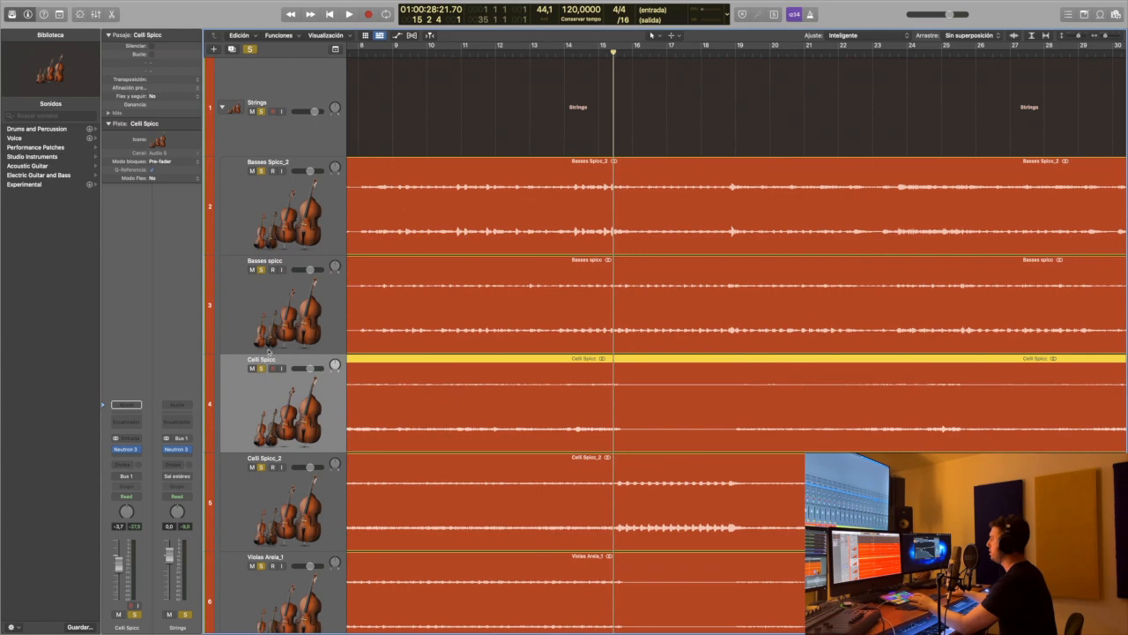
{"action": "left_click_drag", "start_coordinate": [254, 171], "coordinate": [265, 315]}
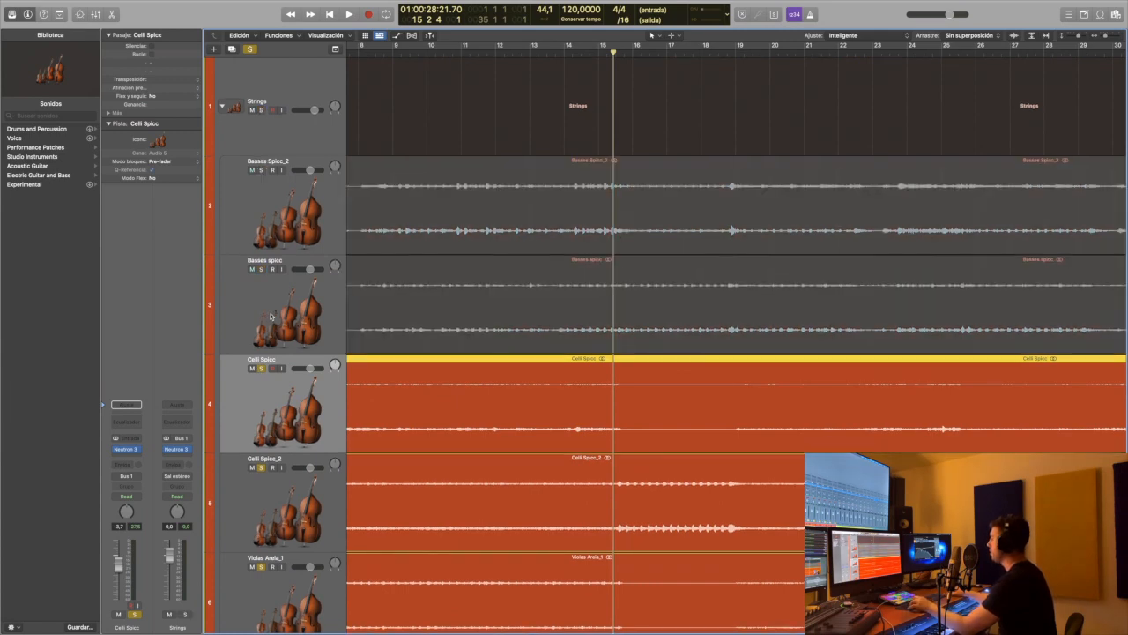
{"action": "scroll", "coordinate": [266, 318], "scroll_direction": "up", "scroll_amount": 2}
{"action": "scroll", "coordinate": [267, 250], "scroll_direction": "down", "scroll_amount": 5}
{"action": "scroll", "coordinate": [267, 249], "scroll_direction": "down", "scroll_amount": 2}
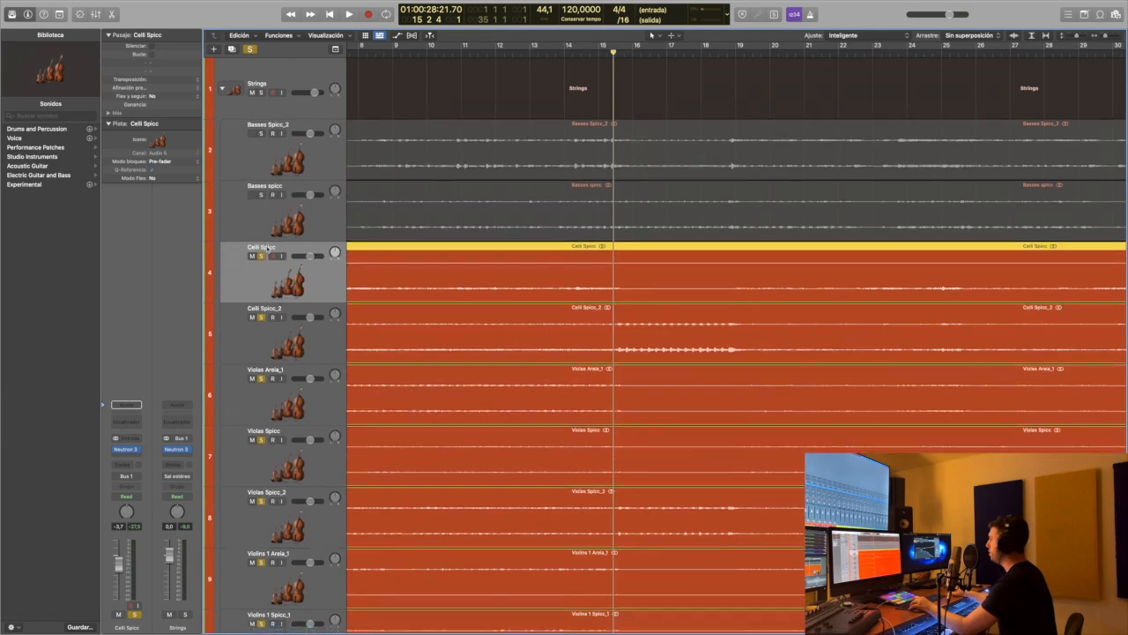
{"action": "left_click_drag", "start_coordinate": [260, 251], "coordinate": [214, 623]}
{"action": "scroll", "coordinate": [290, 507], "scroll_direction": "down", "scroll_amount": 2}
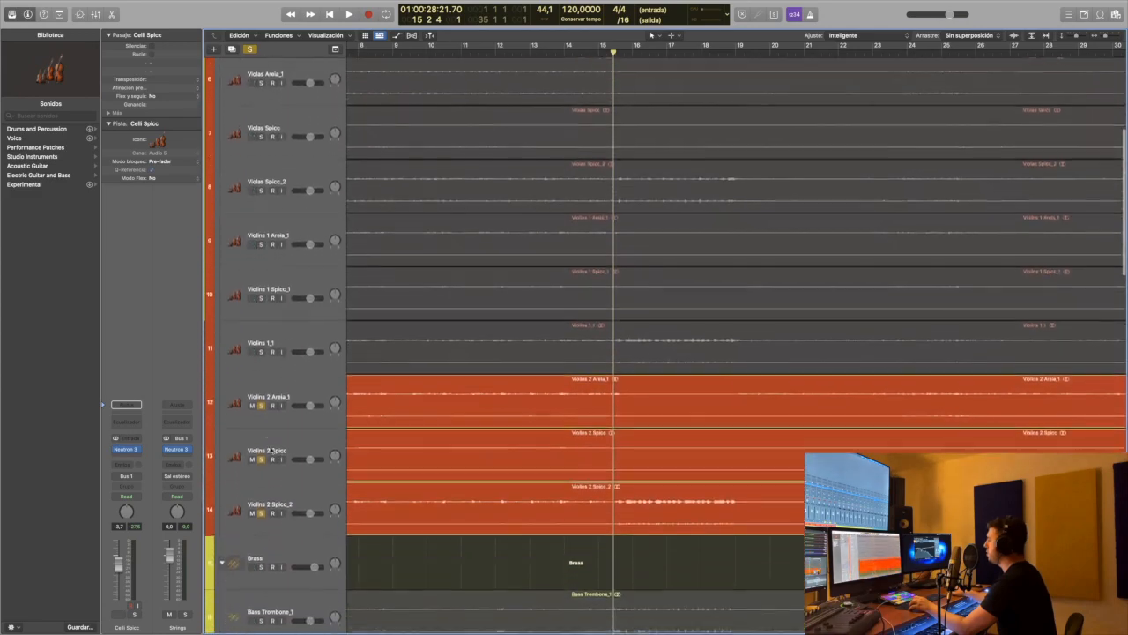
{"action": "left_click_drag", "start_coordinate": [262, 404], "coordinate": [259, 510]}
{"action": "left_click", "coordinate": [259, 509]}
- Solo both Basses tracks and play them on their own from bar 15 into bar 19
{"action": "scroll", "coordinate": [714, 159], "scroll_direction": "up", "scroll_amount": 5}
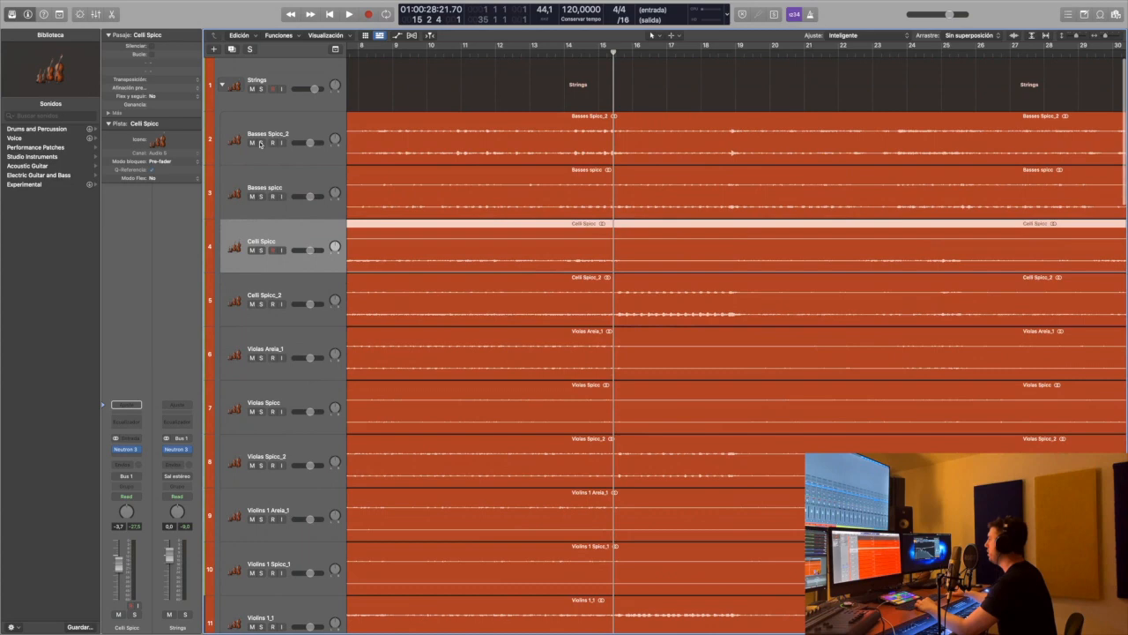
{"action": "left_click_drag", "start_coordinate": [261, 143], "coordinate": [261, 196]}
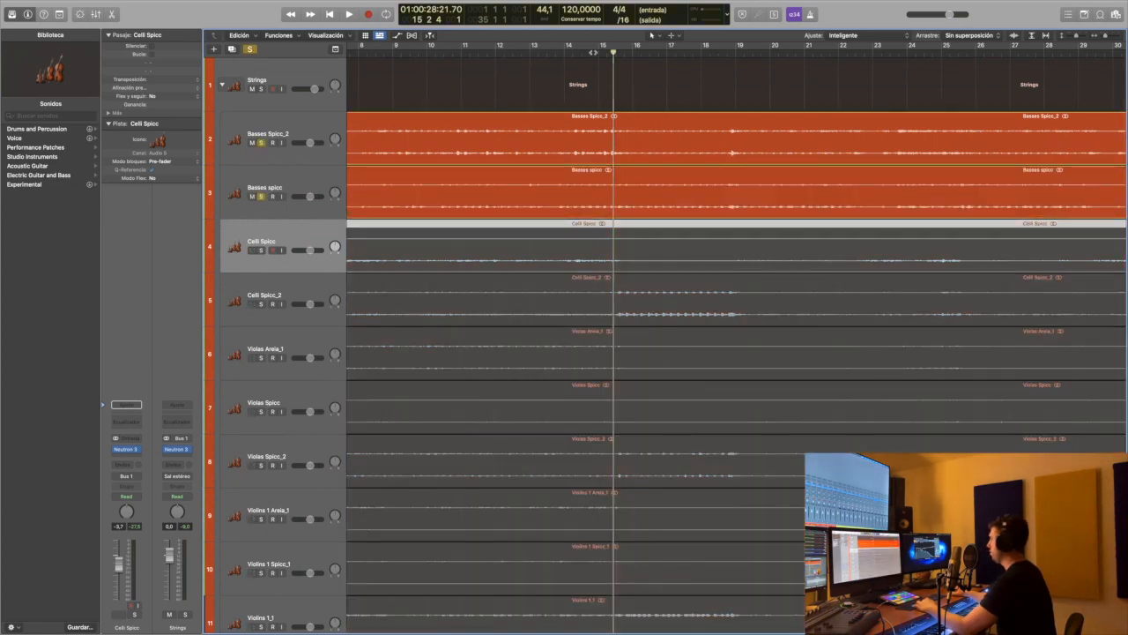
{"action": "key", "text": "space"}
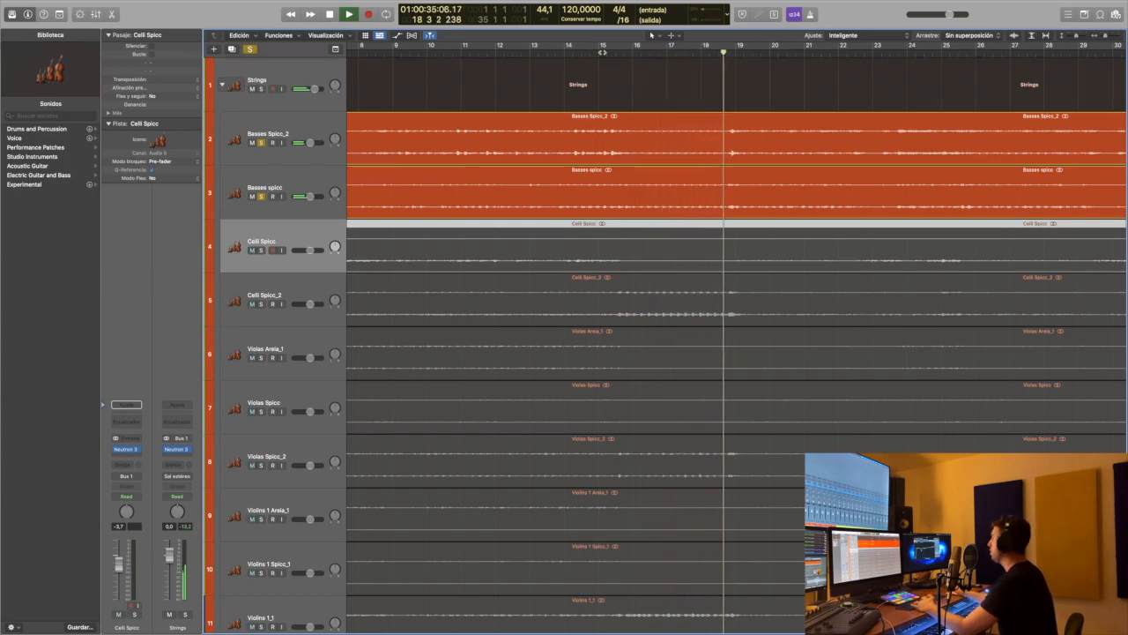
{"action": "key", "text": "space"}
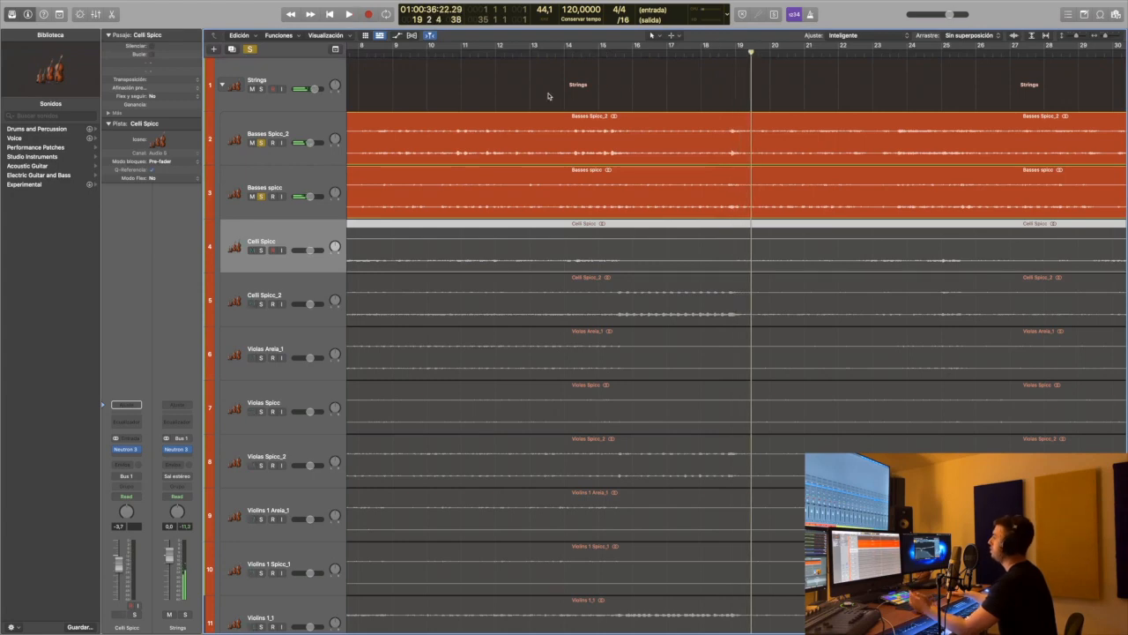
- Switch the solo from the basses to Celli Spicc and Celli Spicc_2 and play them from bar 15 into bar 18
{"action": "left_click", "coordinate": [260, 142]}
{"action": "left_click", "coordinate": [261, 195]}
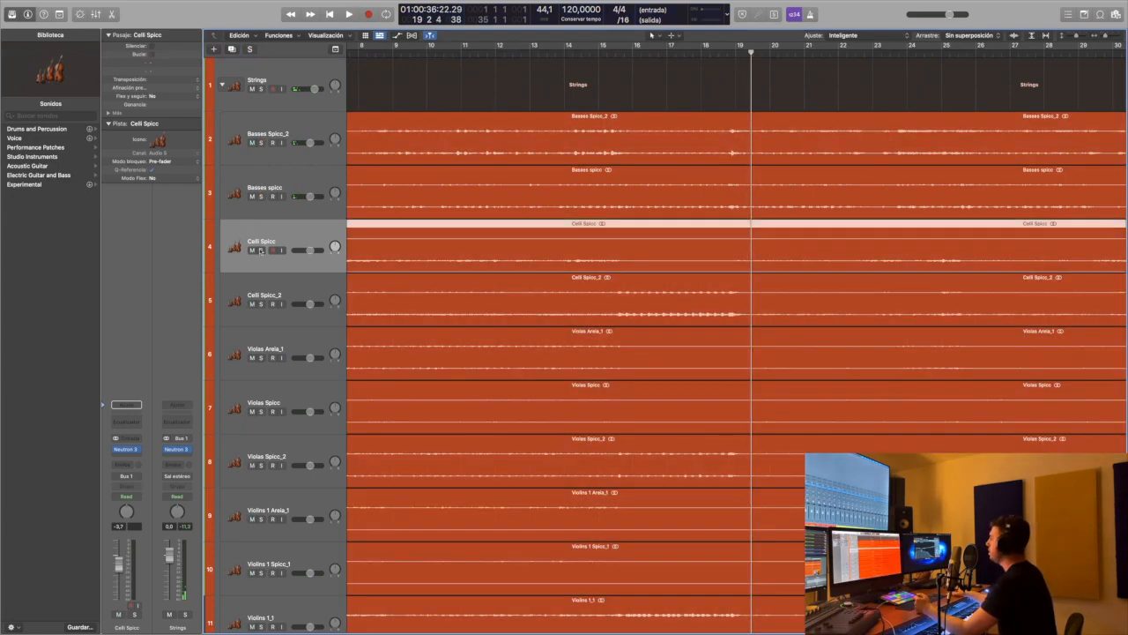
{"action": "left_click", "coordinate": [261, 251]}
{"action": "left_click", "coordinate": [260, 304]}
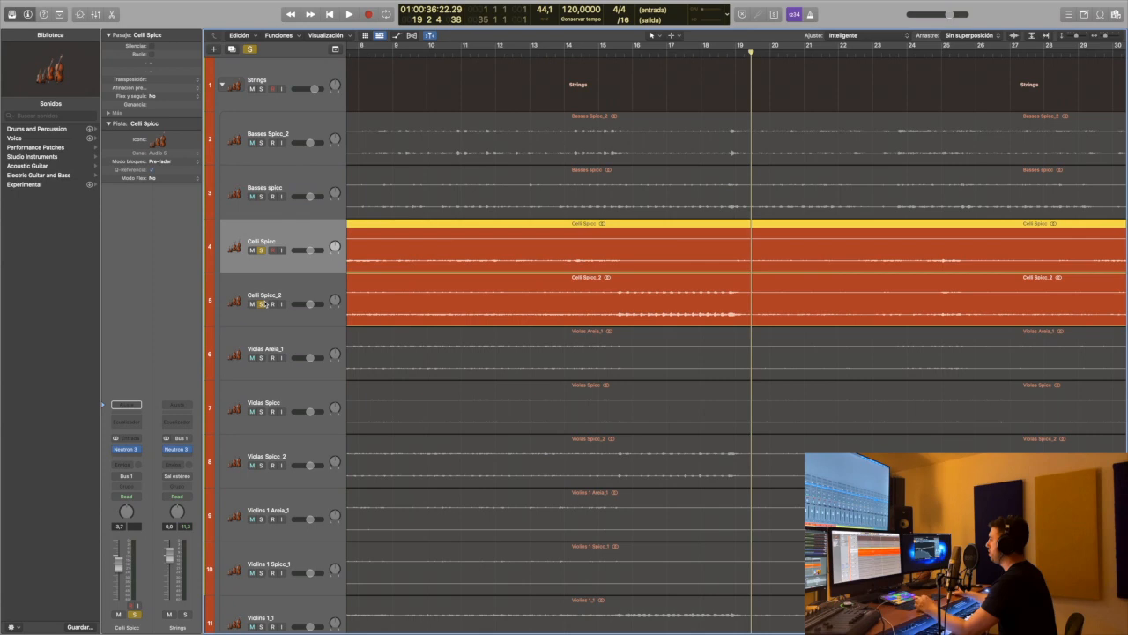
{"action": "key", "text": "space"}
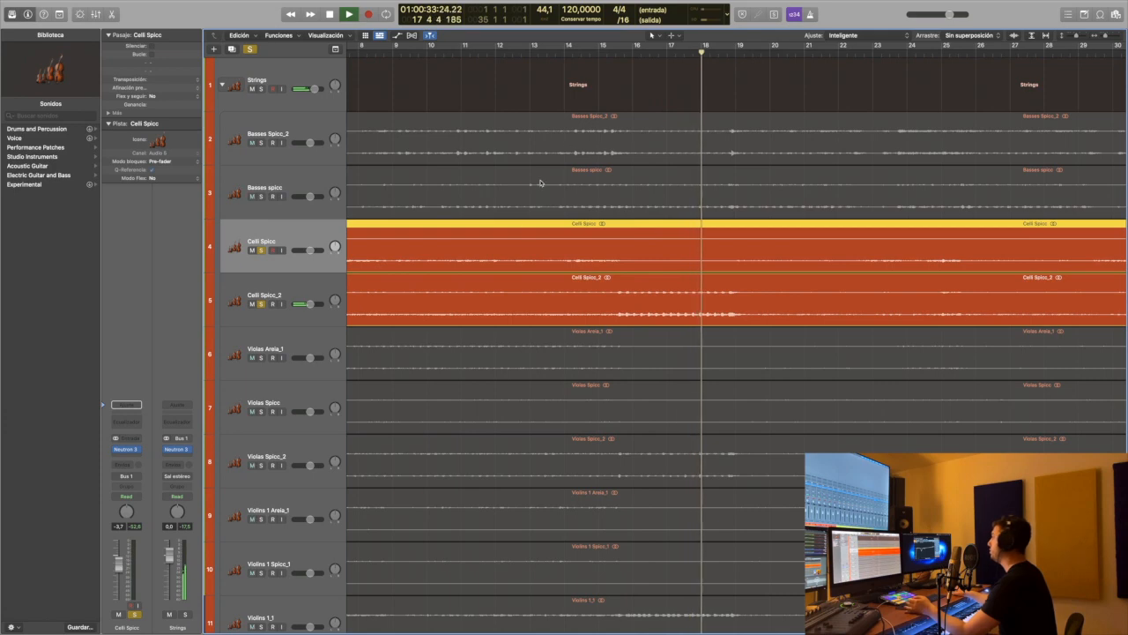
{"action": "key", "text": "space"}
- Switch the solo from the celli to Violas Areia_1, Violas Spicc and Violas Spicc_2
{"action": "key", "text": "s"}
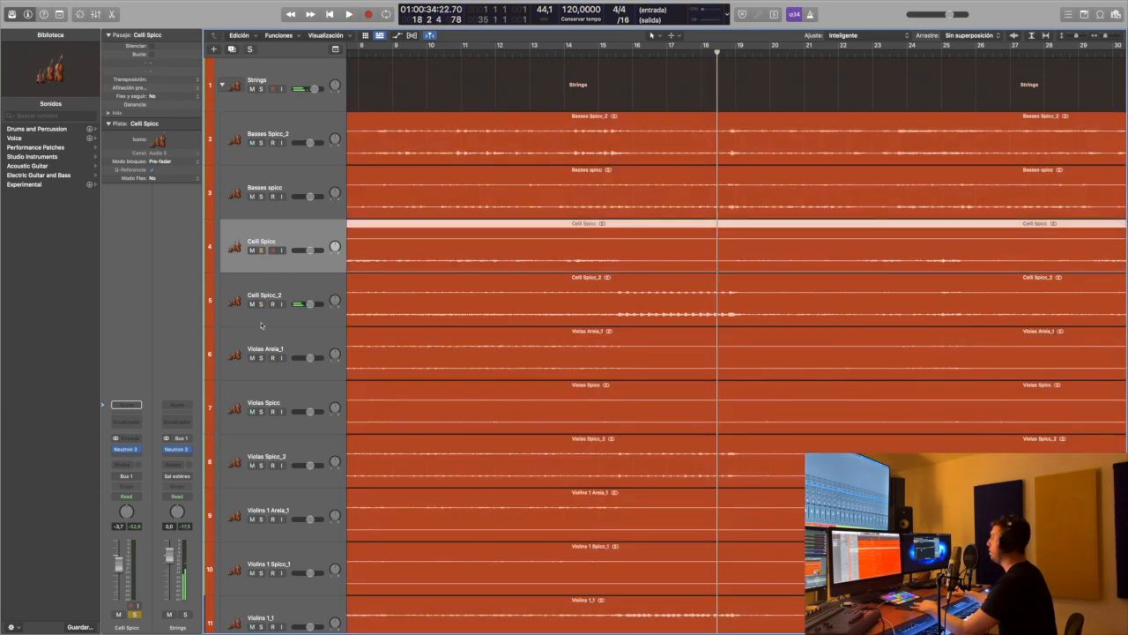
{"action": "left_click_drag", "start_coordinate": [261, 358], "coordinate": [262, 407]}
{"action": "scroll", "coordinate": [388, 411], "scroll_direction": "down", "scroll_amount": 5}
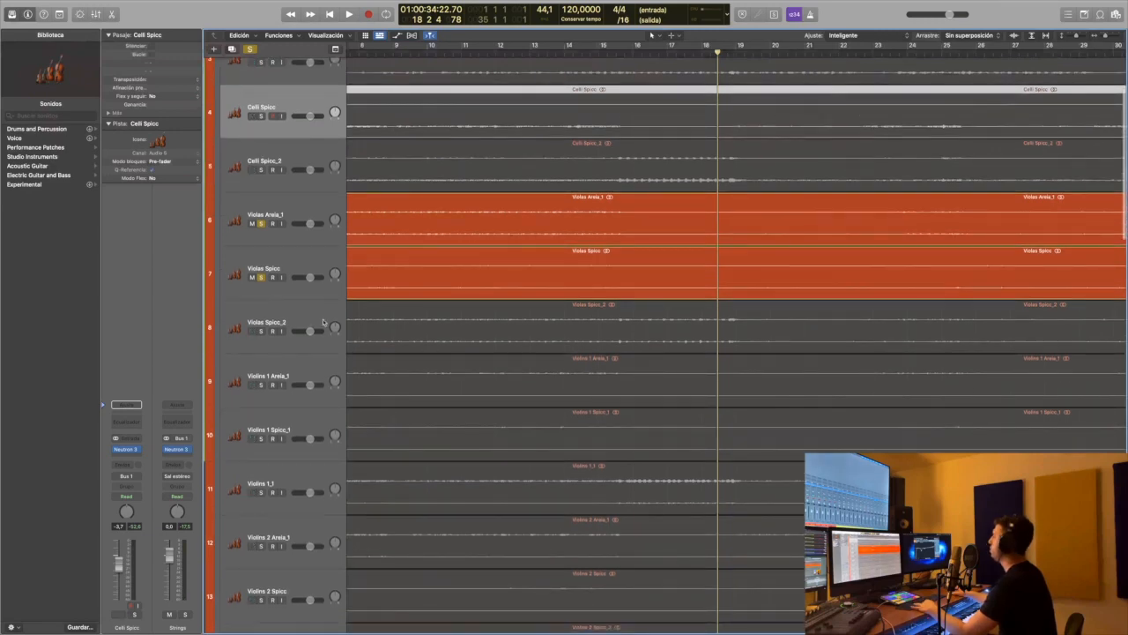
{"action": "left_click", "coordinate": [261, 331]}
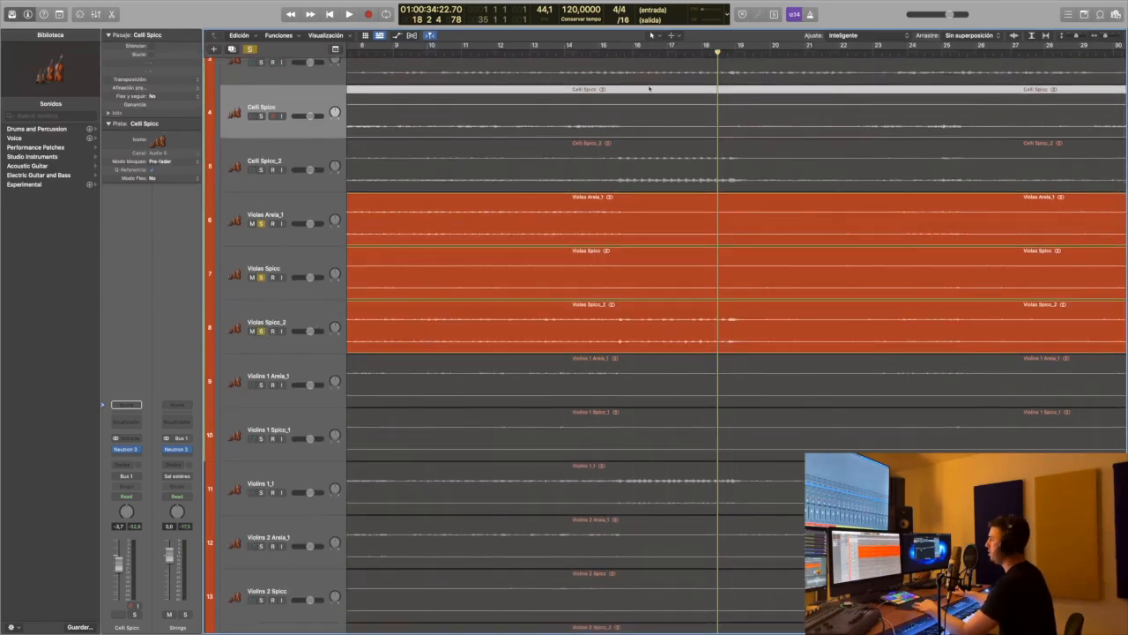
- Set the playhead to bar 15 beat 3 and listen to the soloed violas into bar 19
{"action": "left_click_drag", "start_coordinate": [608, 52], "coordinate": [617, 52]}
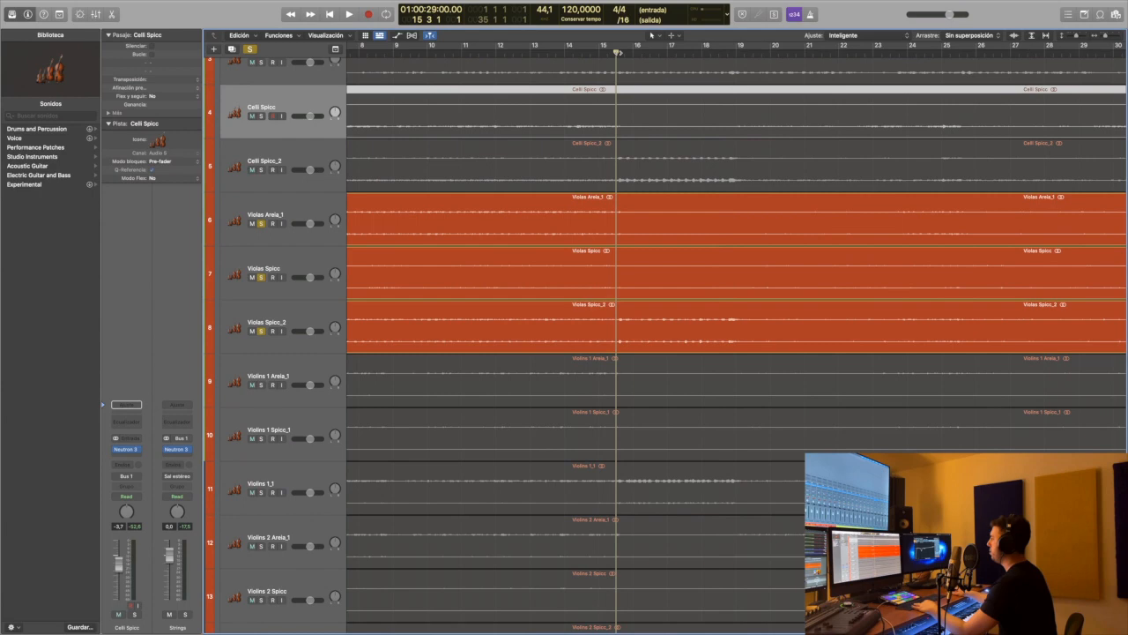
{"action": "key", "text": "space"}
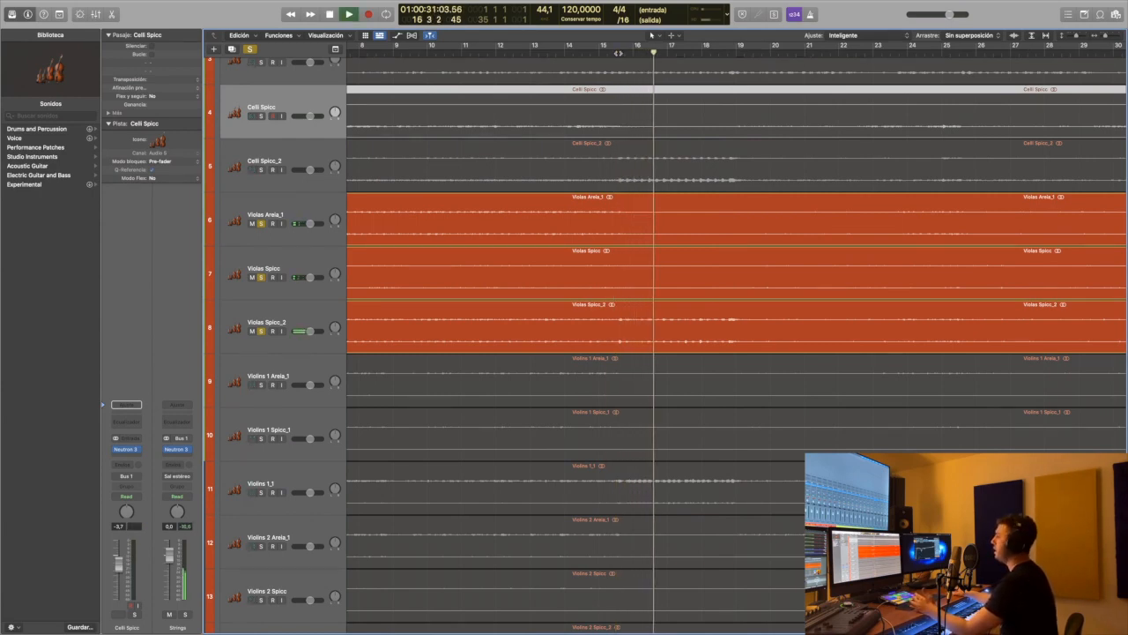
{"action": "scroll", "coordinate": [580, 300], "scroll_direction": "down", "scroll_amount": 5}
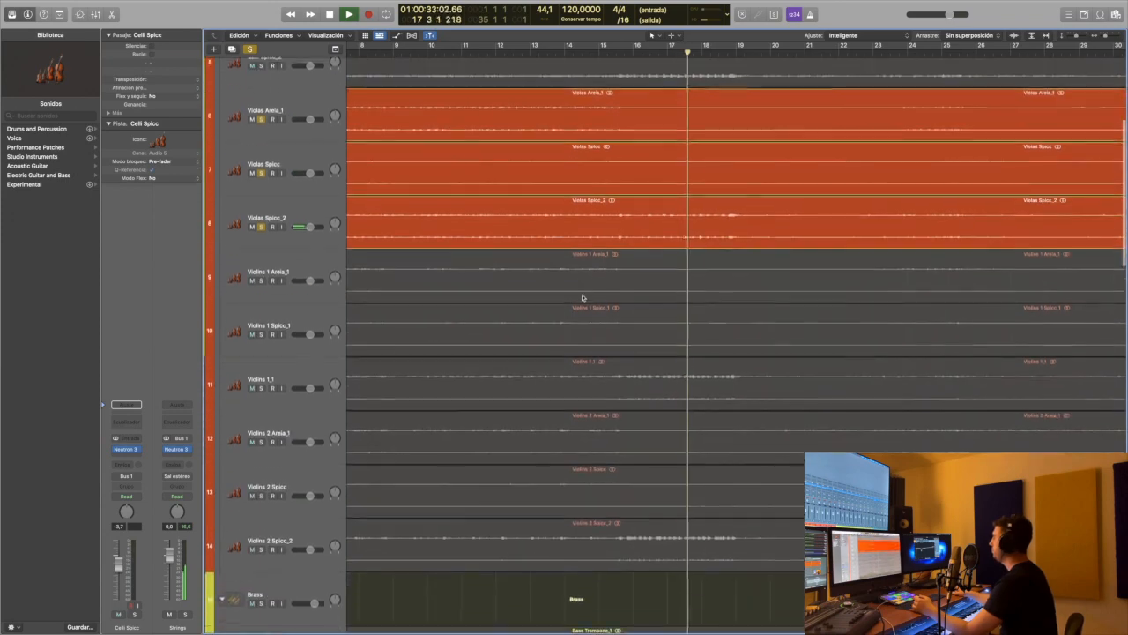
{"action": "scroll", "coordinate": [628, 279], "scroll_direction": "down", "scroll_amount": 1}
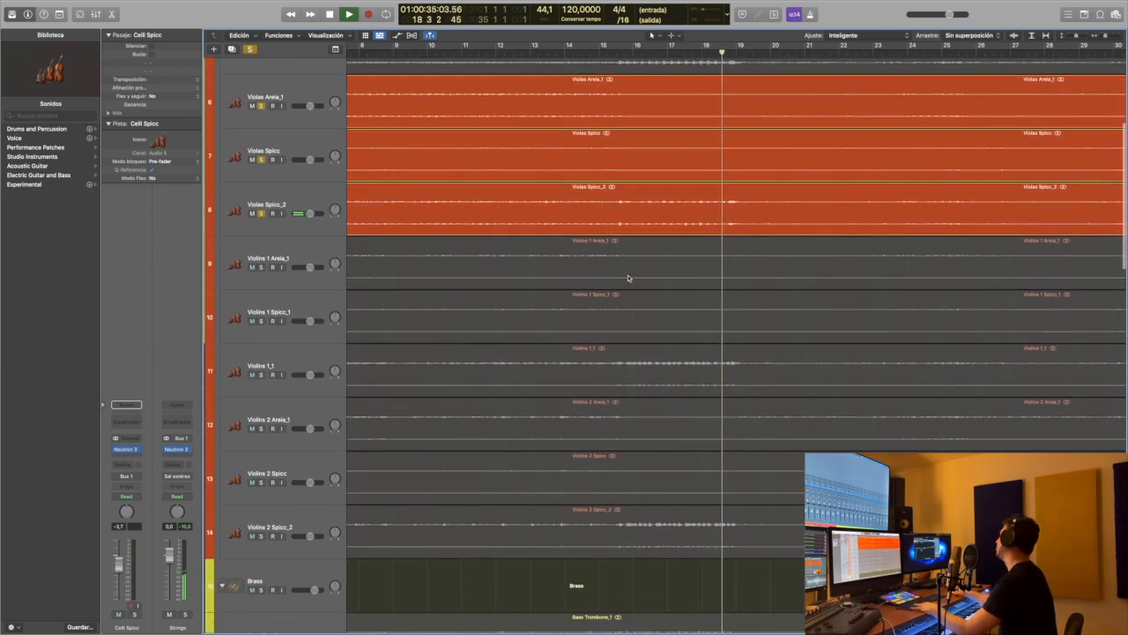
{"action": "key", "text": "space"}
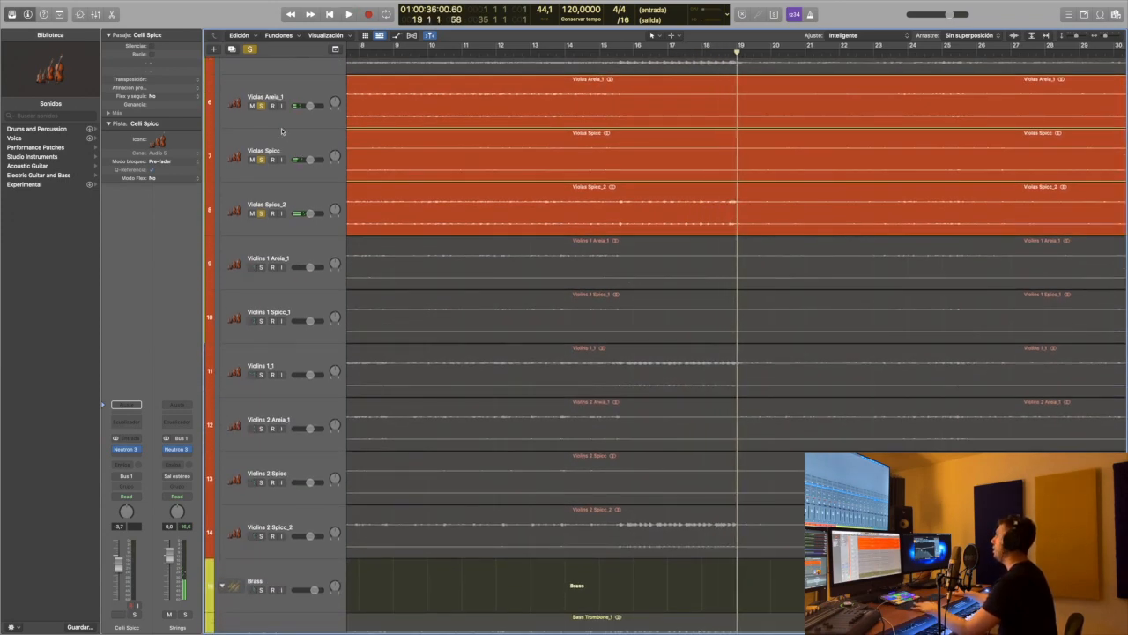
- Switch the solo from the violas to the three Violins 2 tracks and play them from bar 15 into bar 16
{"action": "left_click_drag", "start_coordinate": [264, 107], "coordinate": [267, 214]}
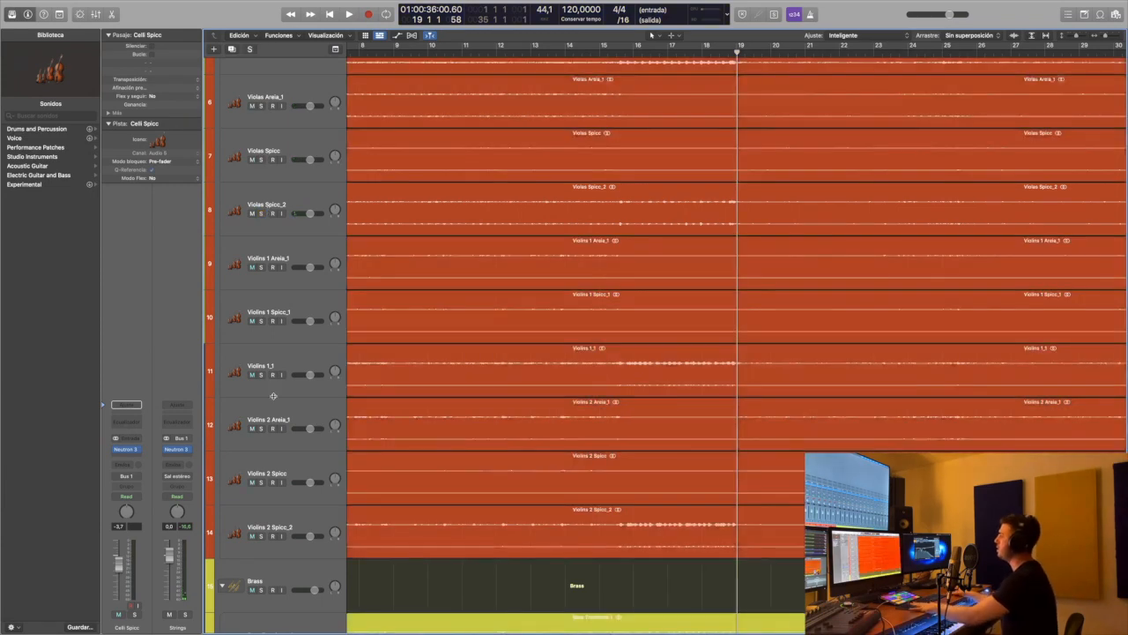
{"action": "left_click_drag", "start_coordinate": [263, 429], "coordinate": [263, 526]}
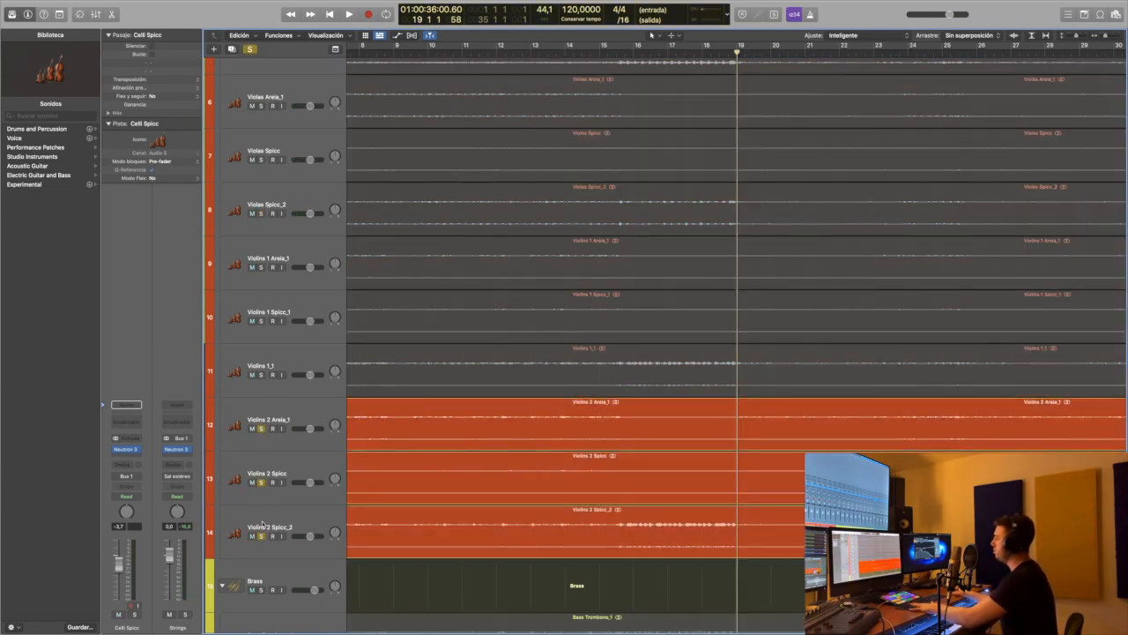
{"action": "key", "text": "space"}
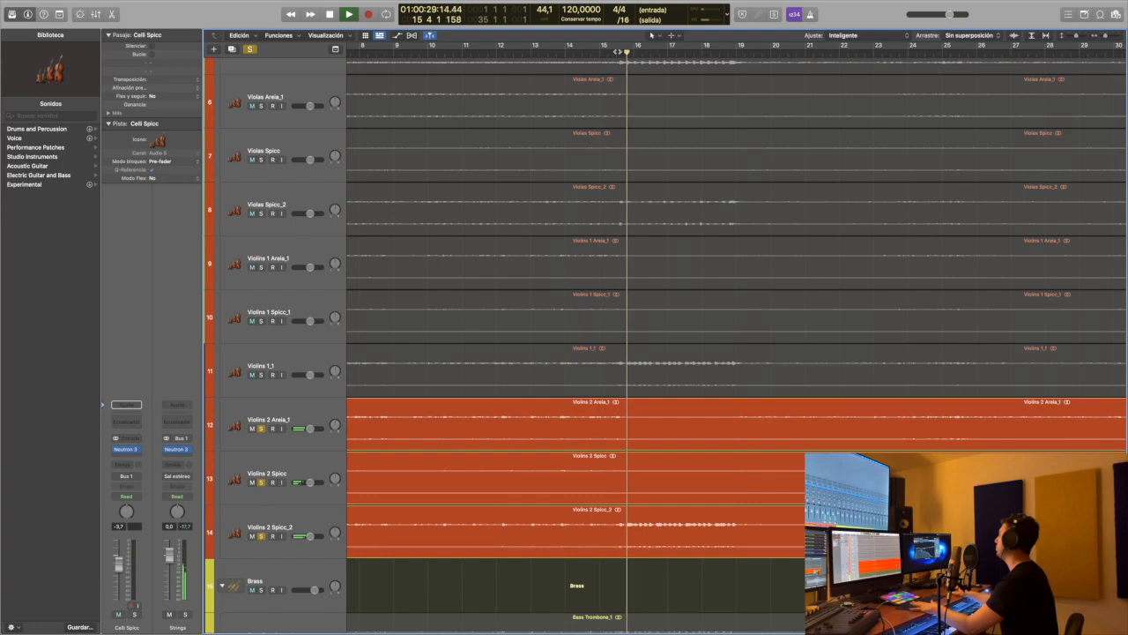
{"action": "key", "text": "space"}
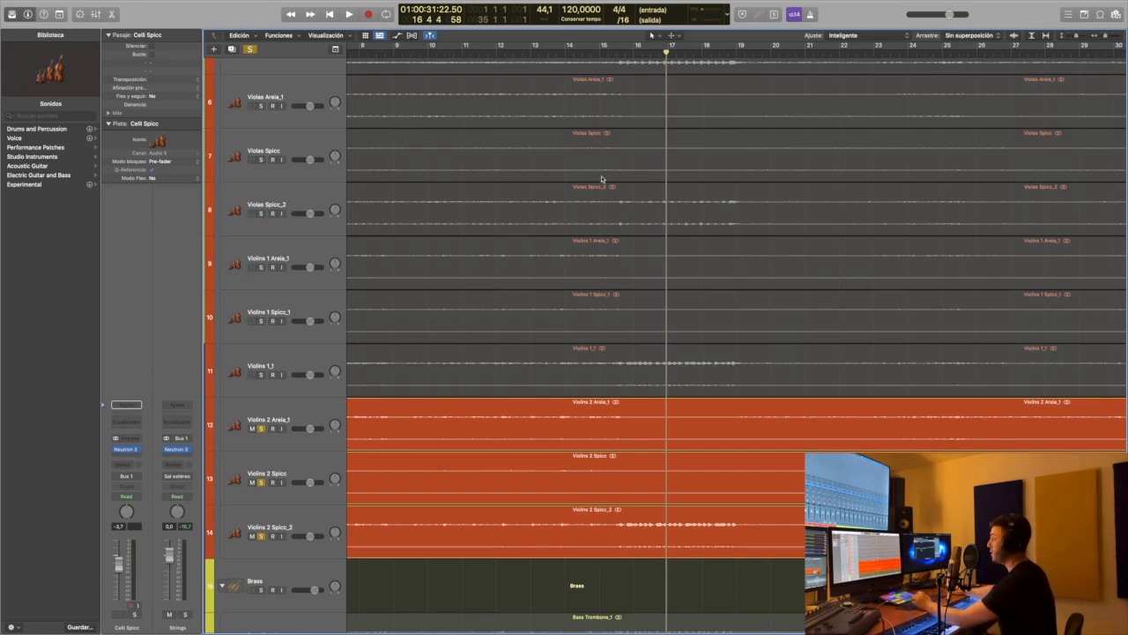
- Add Violins 1 Areia_1, Violins 1 Spicc_1 and Violins 1_1 to the solo and play all violins from bar 15 beat 3
{"action": "scroll", "coordinate": [679, 441], "scroll_direction": "up", "scroll_amount": 3}
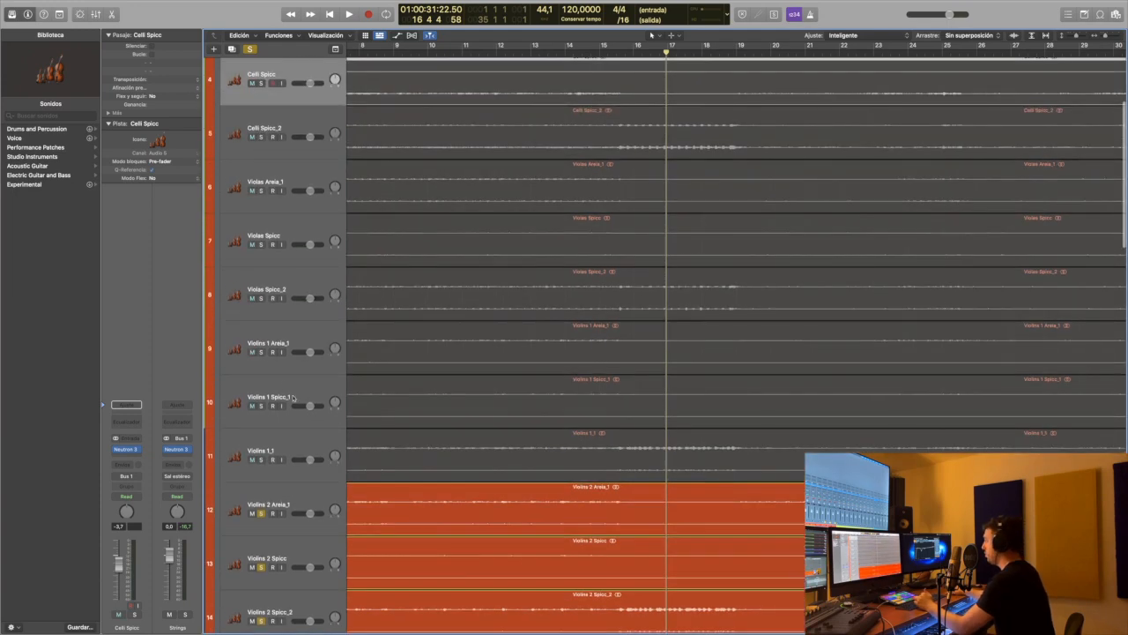
{"action": "left_click", "coordinate": [261, 351]}
{"action": "left_click", "coordinate": [261, 406]}
{"action": "left_click", "coordinate": [262, 459]}
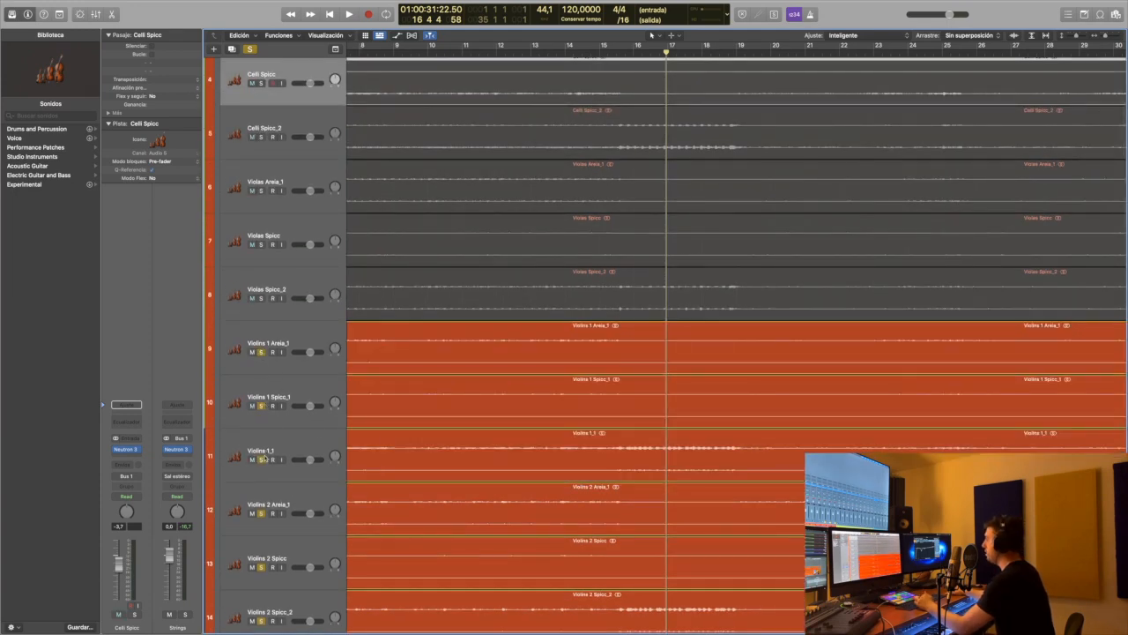
{"action": "left_click", "coordinate": [615, 55]}
{"action": "left_click", "coordinate": [618, 53]}
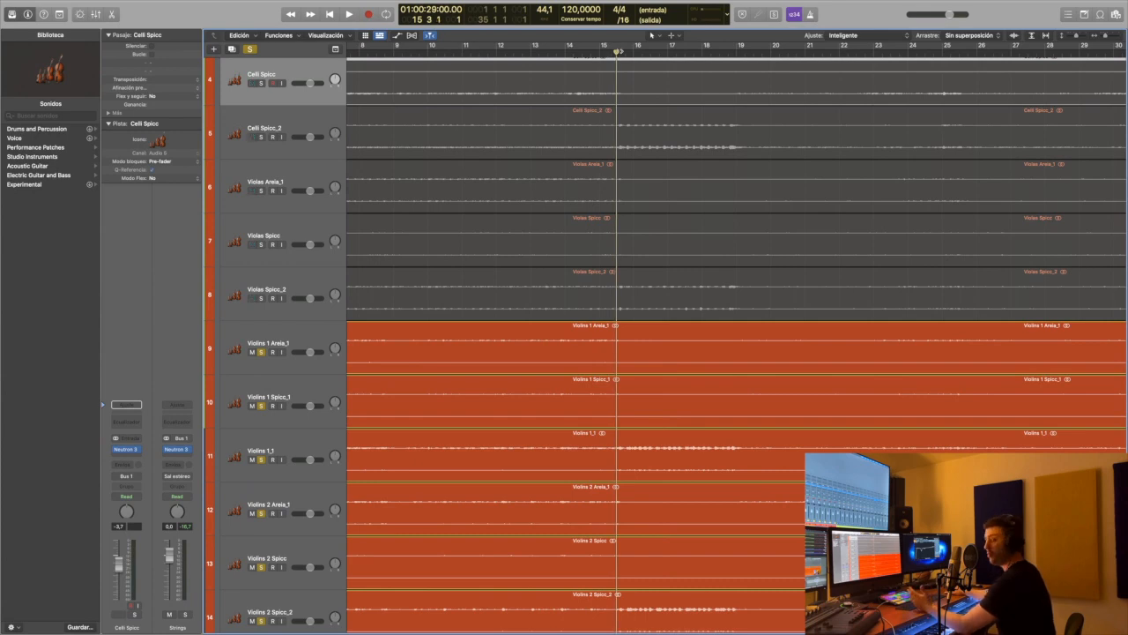
{"action": "key", "text": "space"}
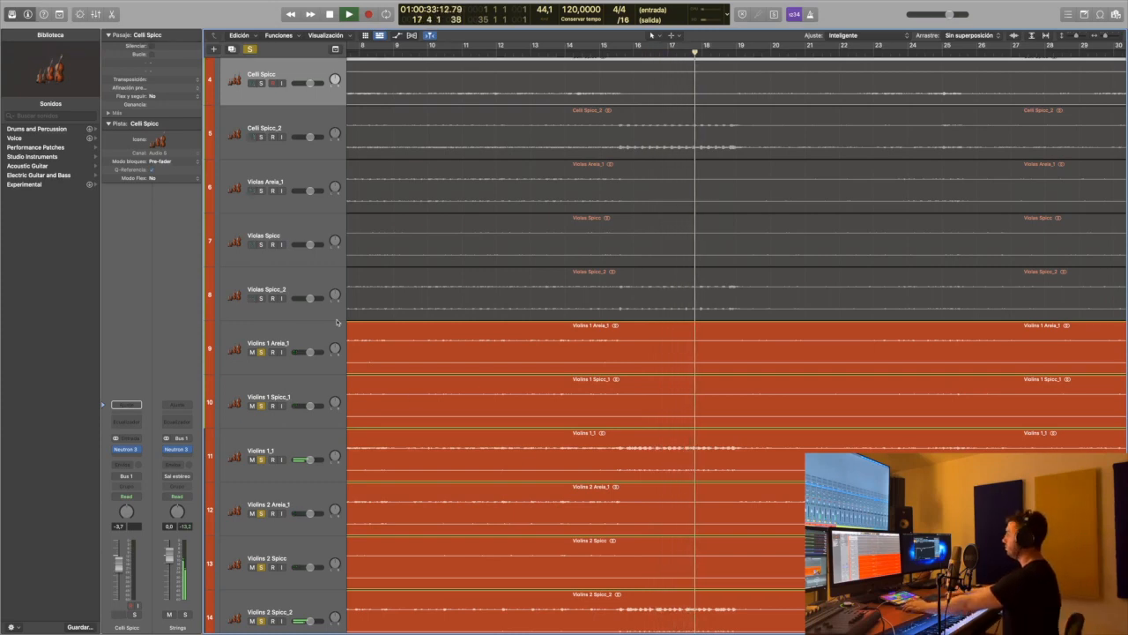
- Clear the solo from all Violins 1 and Violins 2 tracks during playback and stop in bar 19
{"action": "left_click", "coordinate": [261, 352]}
{"action": "left_click_drag", "start_coordinate": [262, 407], "coordinate": [262, 622]}
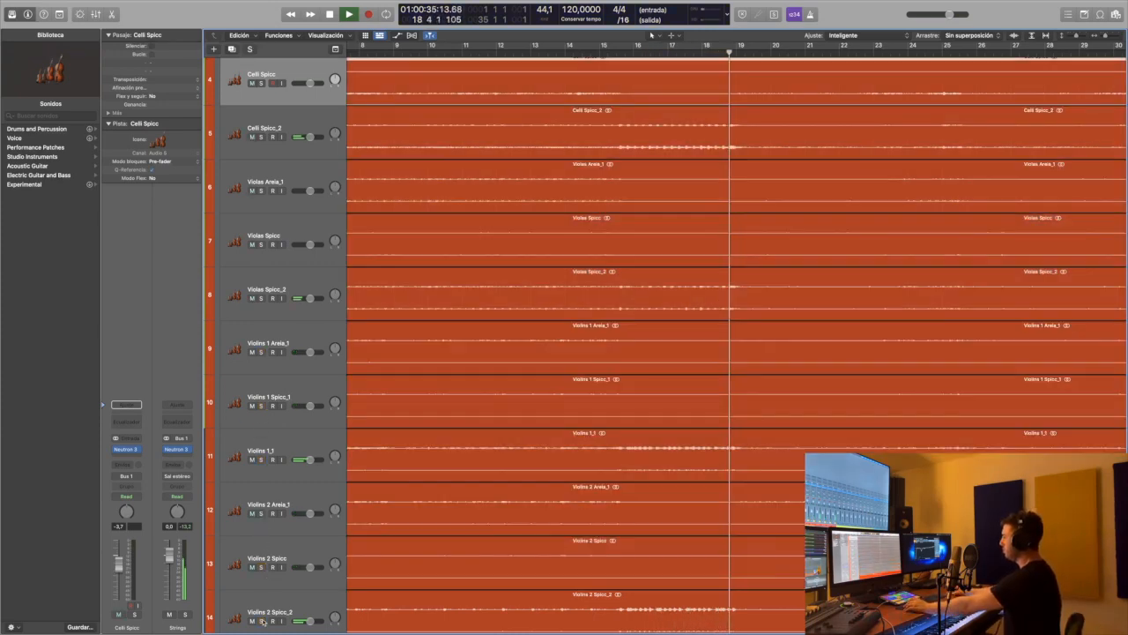
{"action": "scroll", "coordinate": [728, 248], "scroll_direction": "up", "scroll_amount": 5}
{"action": "key", "text": "space"}
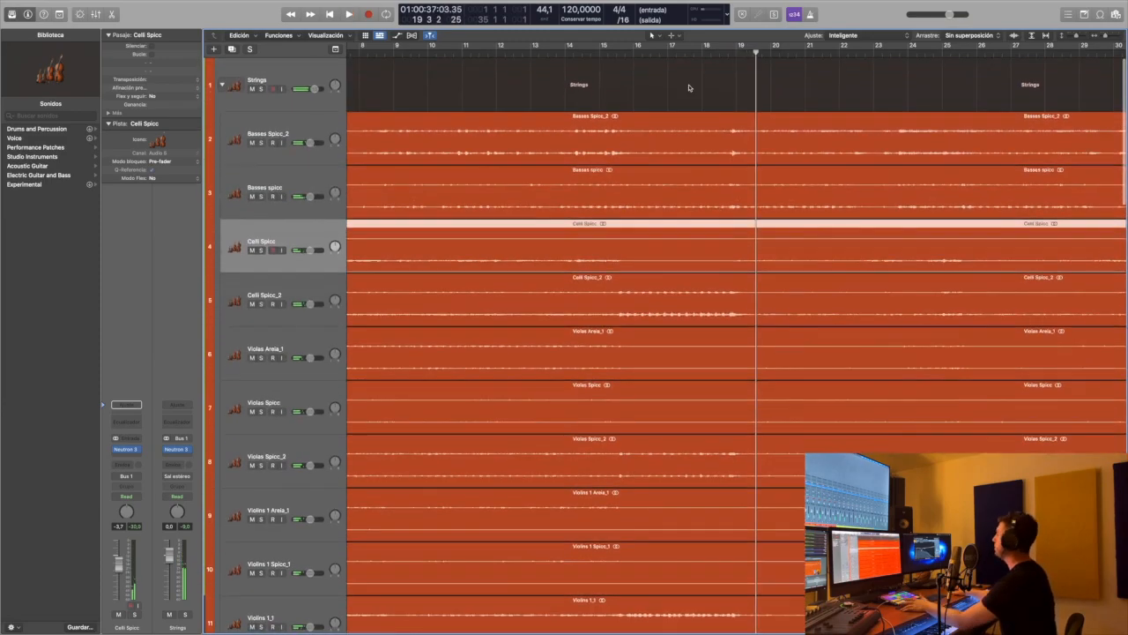
- Play the whole Strings group soloed from bar 19 into bar 26
{"action": "scroll", "coordinate": [661, 149], "scroll_direction": "down", "scroll_amount": 15}
{"action": "scroll", "coordinate": [659, 155], "scroll_direction": "up", "scroll_amount": 12}
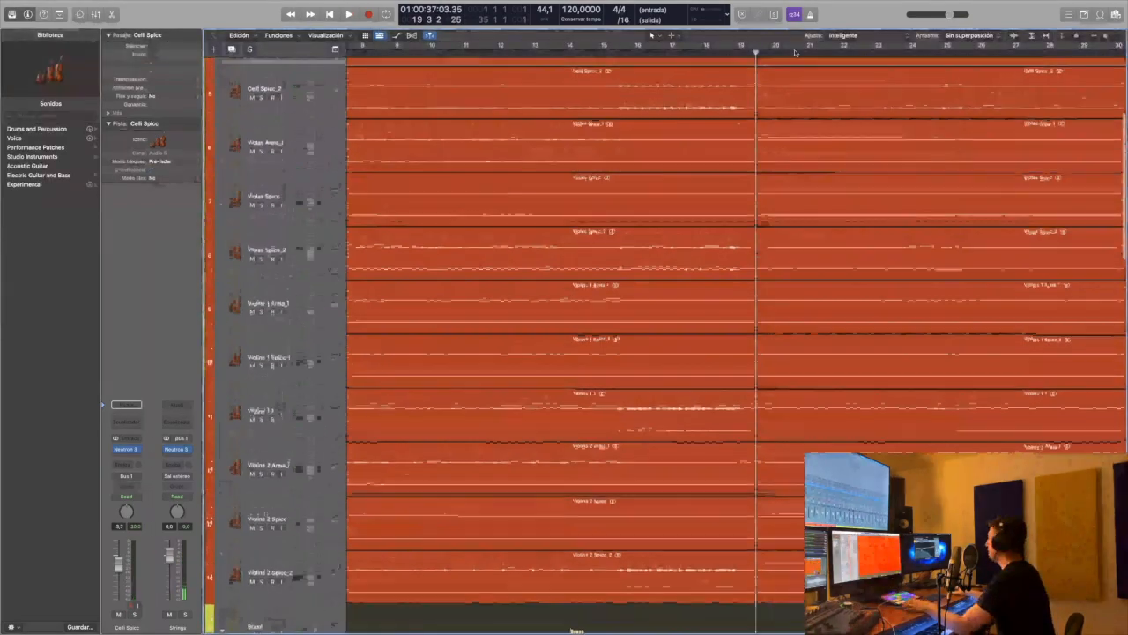
{"action": "left_click", "coordinate": [737, 53]}
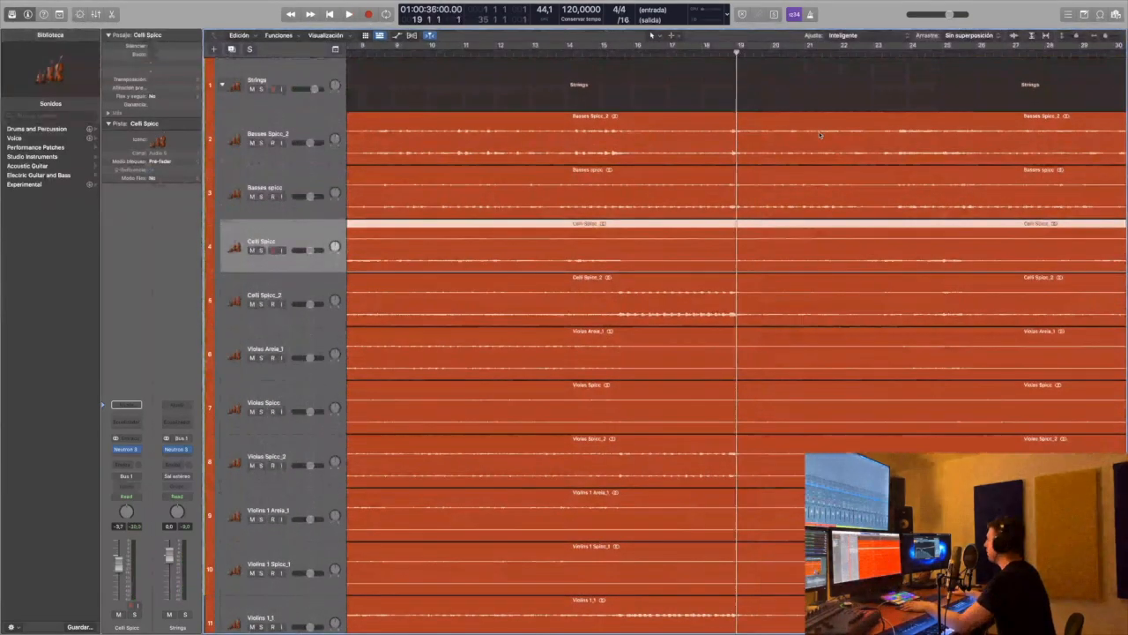
{"action": "key", "text": "space"}
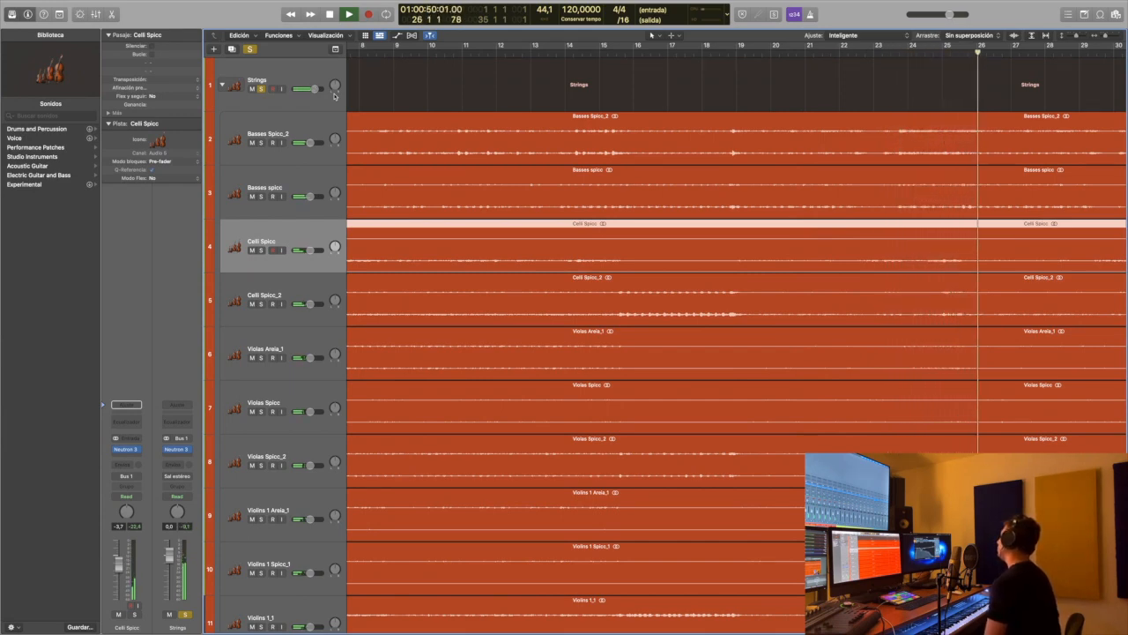
{"action": "key", "text": "space"}
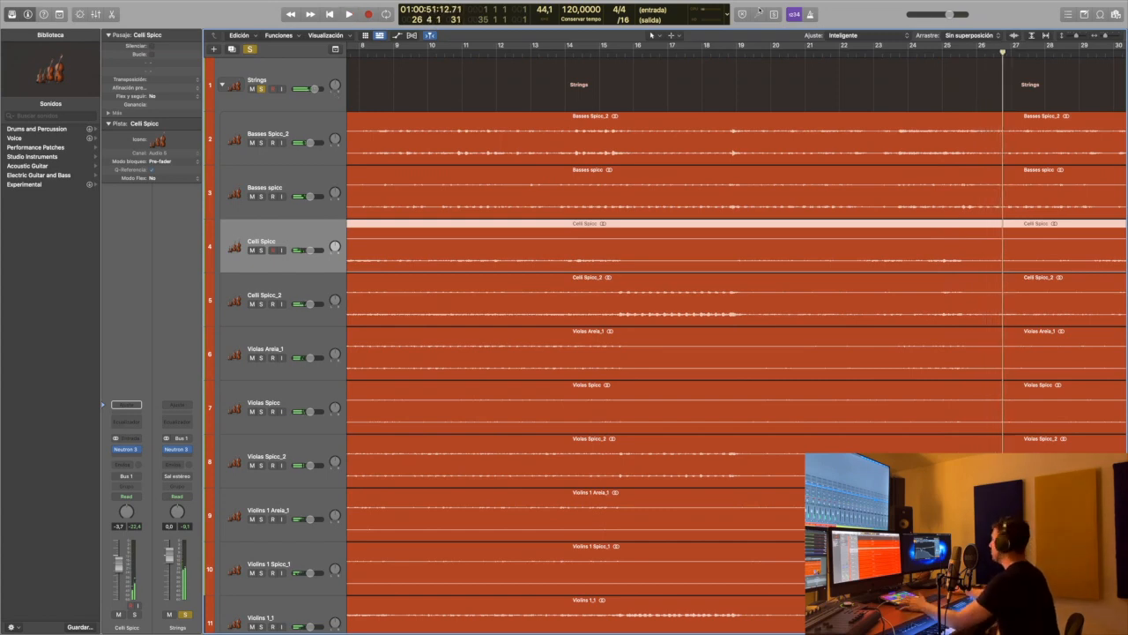
- Return the playhead to bar 19, solo both Basses tracks and play them into bar 21
{"action": "left_click", "coordinate": [737, 55]}
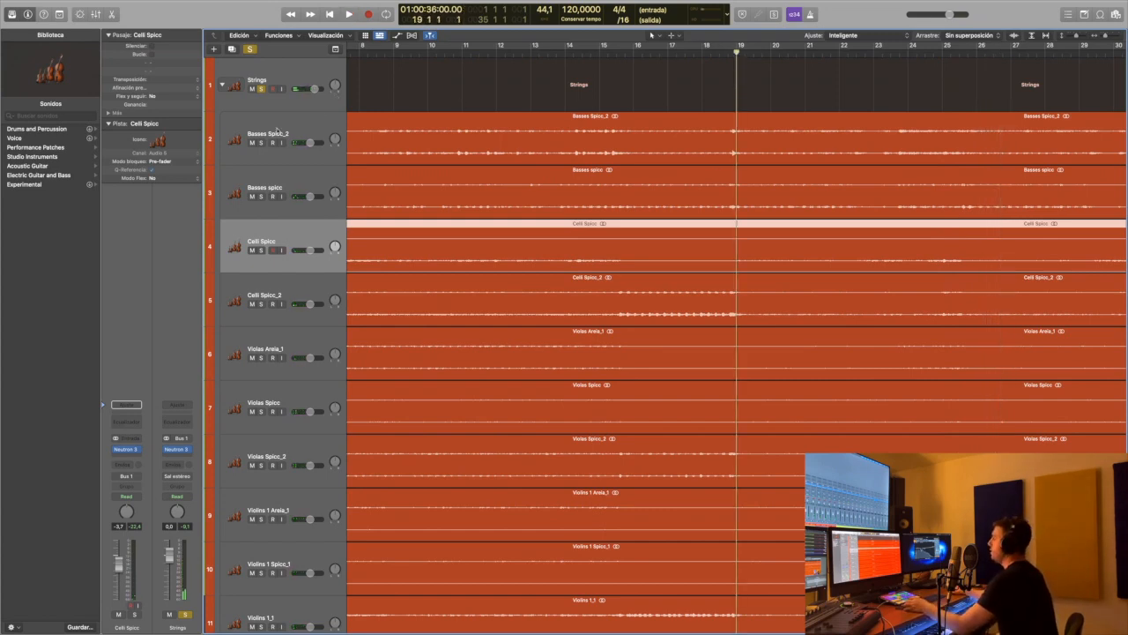
{"action": "left_click_drag", "start_coordinate": [261, 143], "coordinate": [261, 195]}
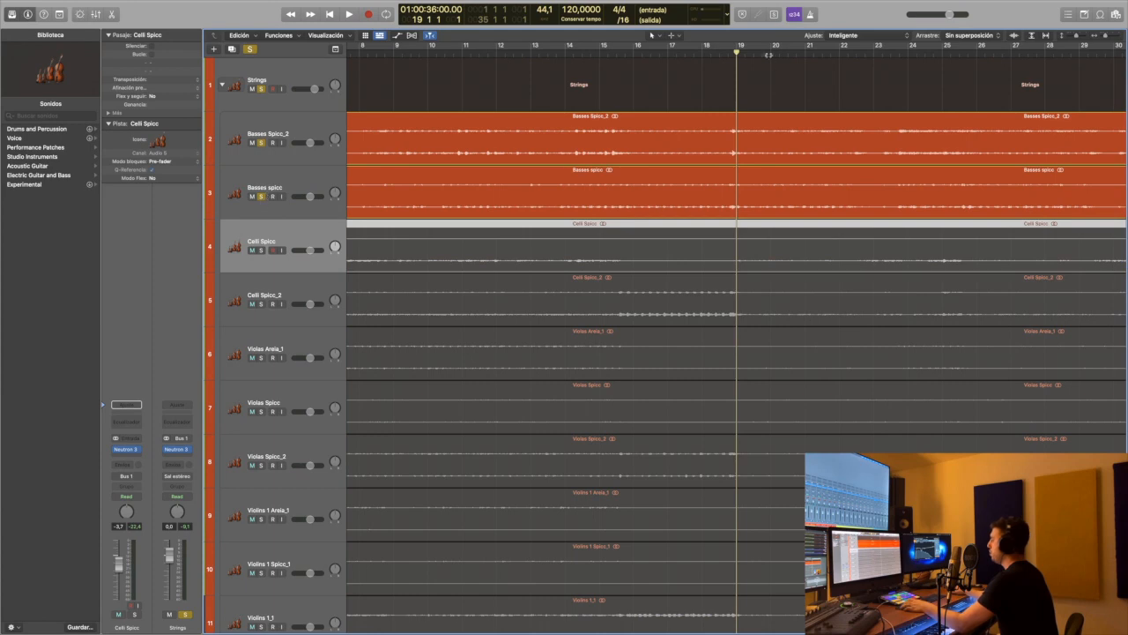
{"action": "key", "text": "space"}
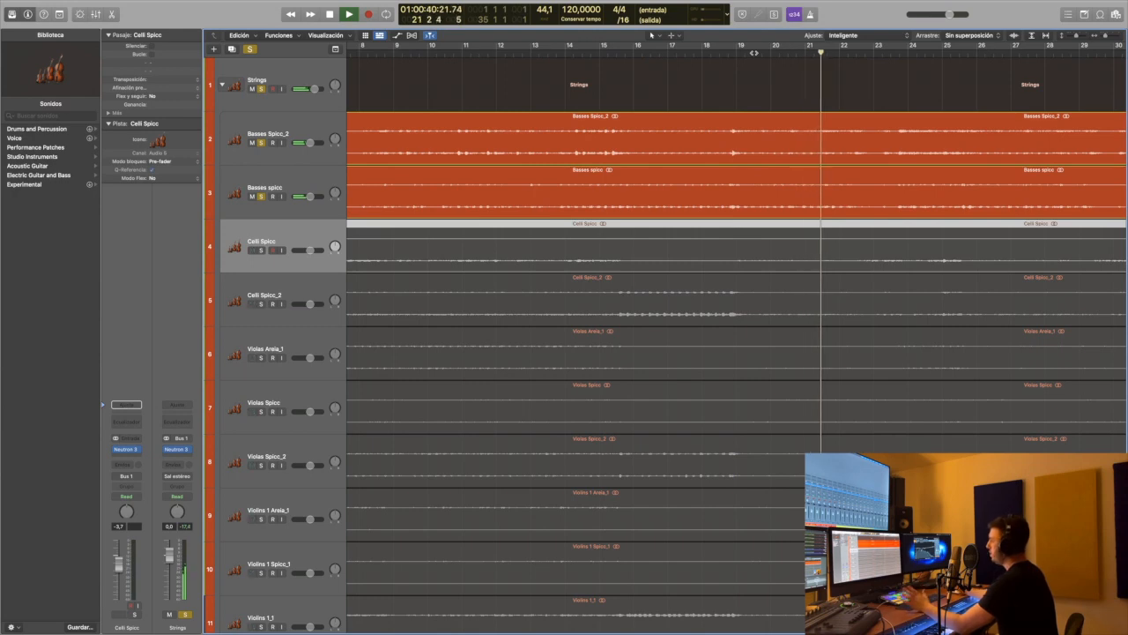
{"action": "key", "text": "space"}
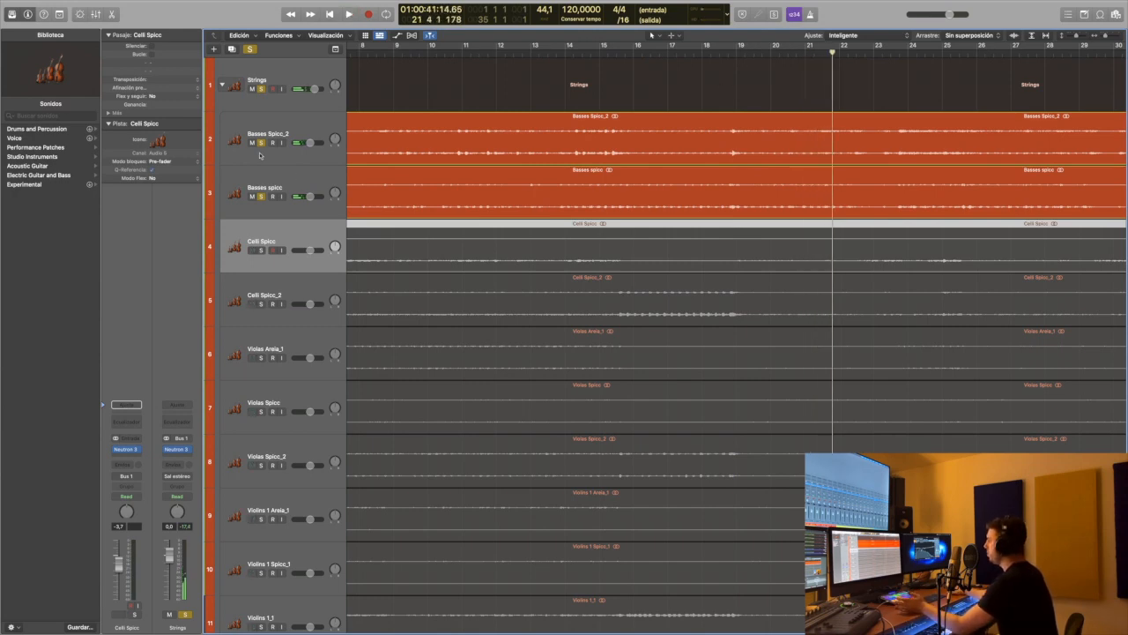
- Switch the solo from the basses to Celli Spicc and Celli Spicc_2 and play them from bar 19 into bar 22
{"action": "left_click", "coordinate": [261, 143]}
{"action": "left_click", "coordinate": [261, 200]}
{"action": "left_click", "coordinate": [261, 198]}
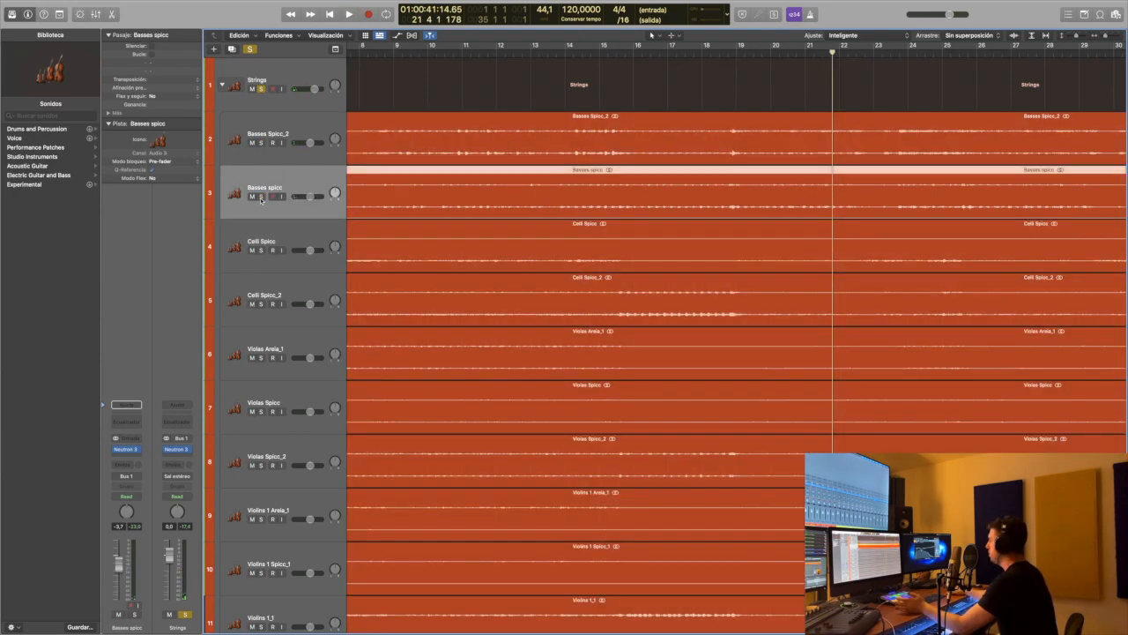
{"action": "left_click", "coordinate": [739, 51]}
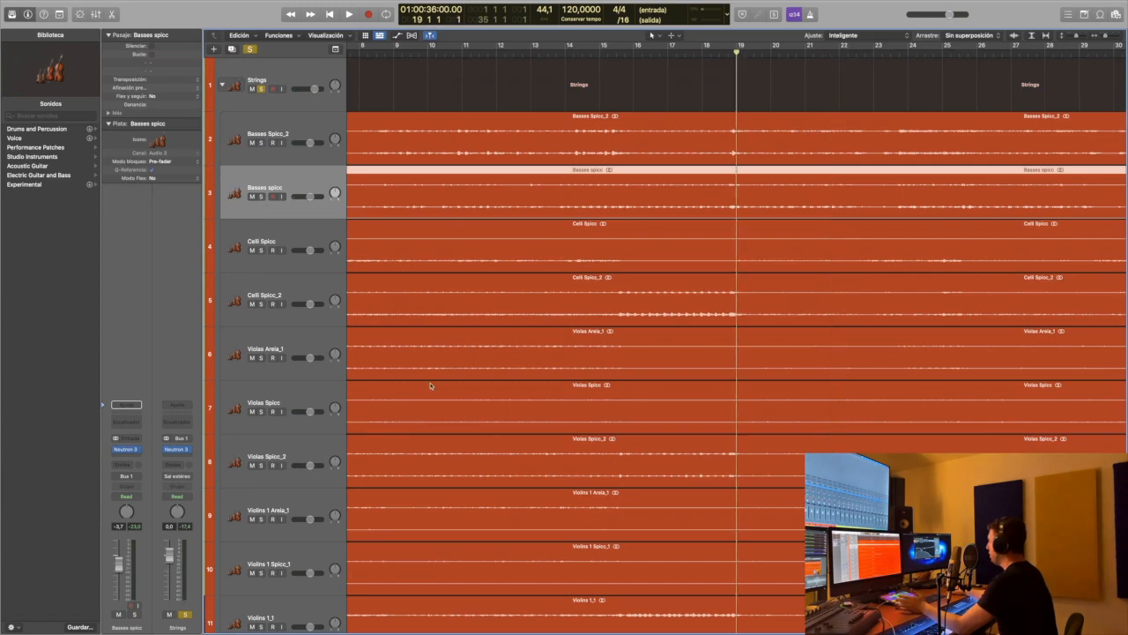
{"action": "left_click", "coordinate": [261, 250]}
{"action": "left_click", "coordinate": [261, 304]}
{"action": "left_click", "coordinate": [261, 358]}
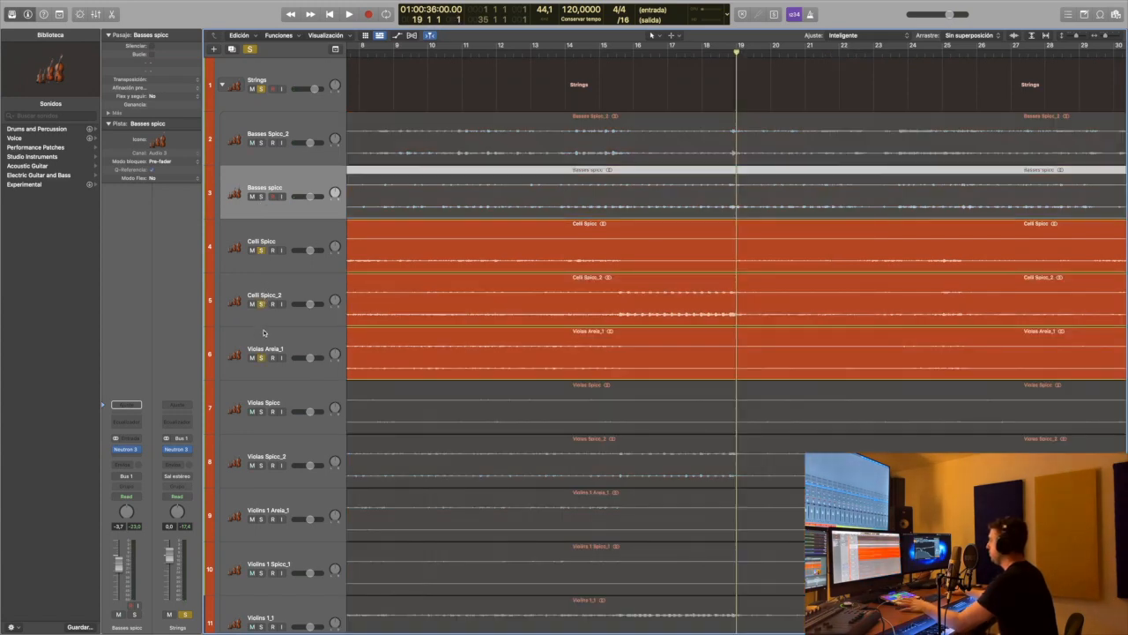
{"action": "left_click", "coordinate": [262, 358]}
{"action": "key", "text": "space"}
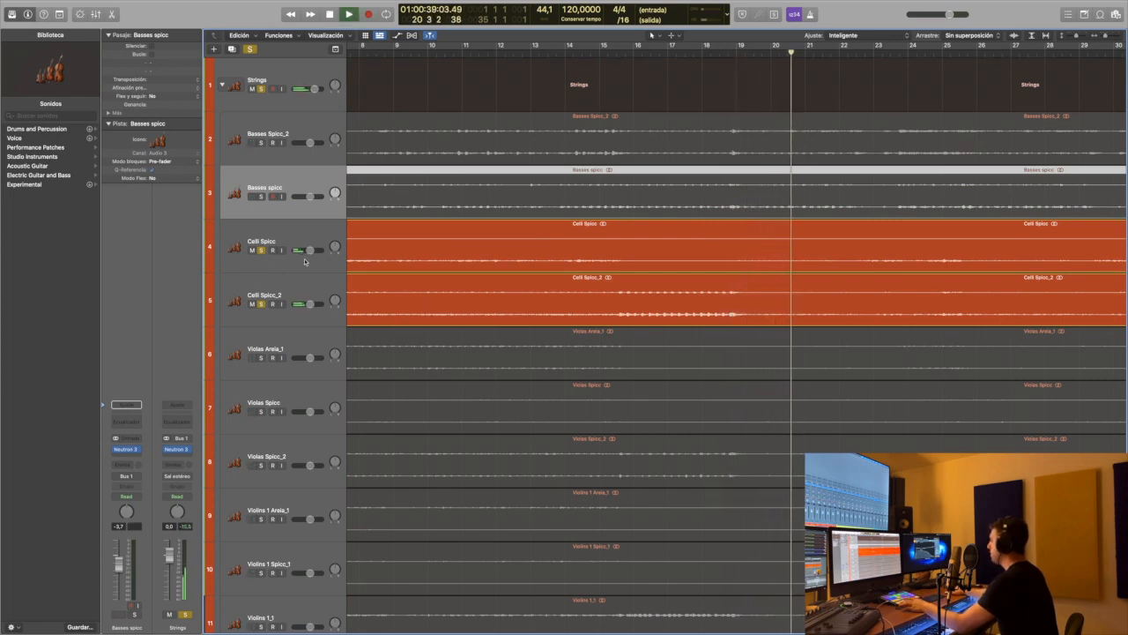
{"action": "key", "text": "space"}
- Switch the solo from the celli to Violas Areia_1, Violas Spicc and Violas Spicc_2 and play them from bar 19
{"action": "left_click", "coordinate": [260, 250]}
{"action": "left_click", "coordinate": [260, 304]}
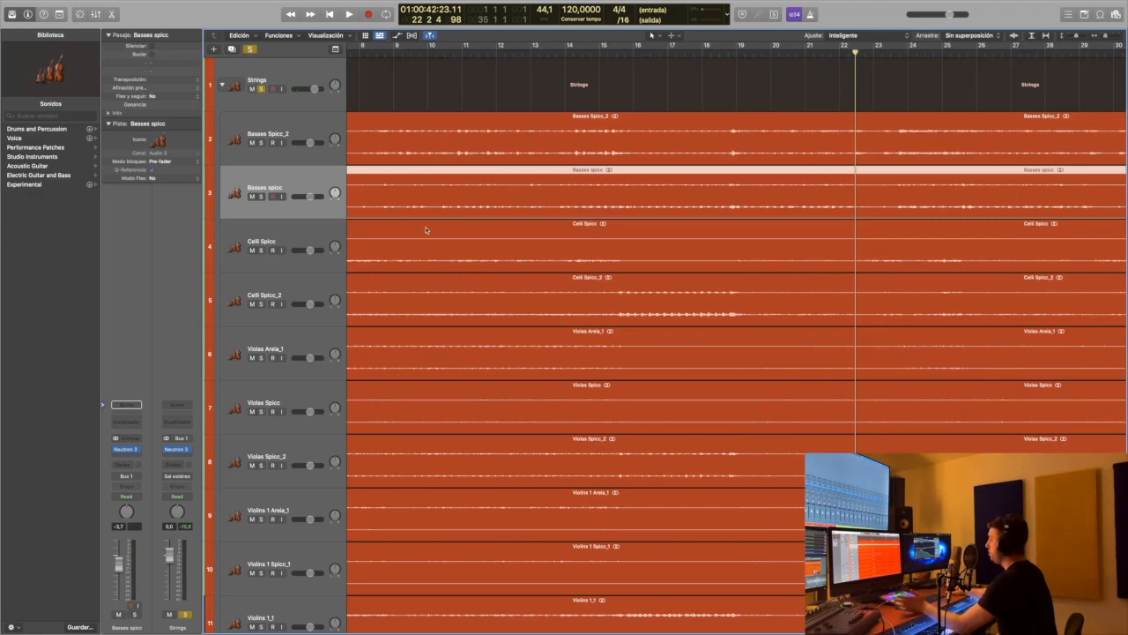
{"action": "scroll", "coordinate": [629, 156], "scroll_direction": "down", "scroll_amount": 5}
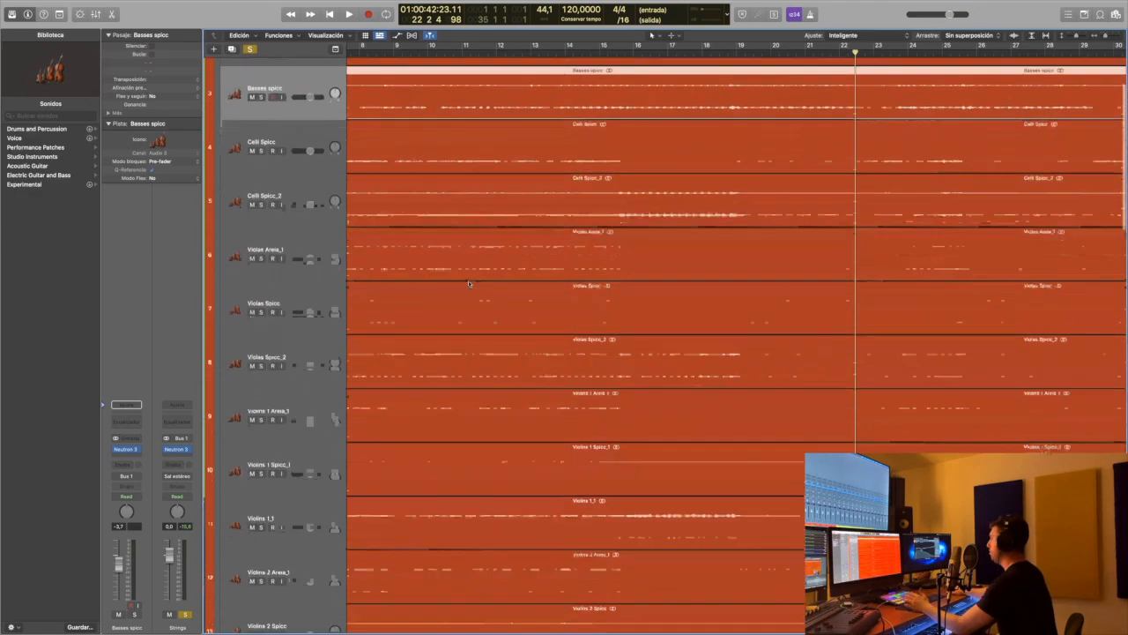
{"action": "scroll", "coordinate": [379, 257], "scroll_direction": "down", "scroll_amount": 1}
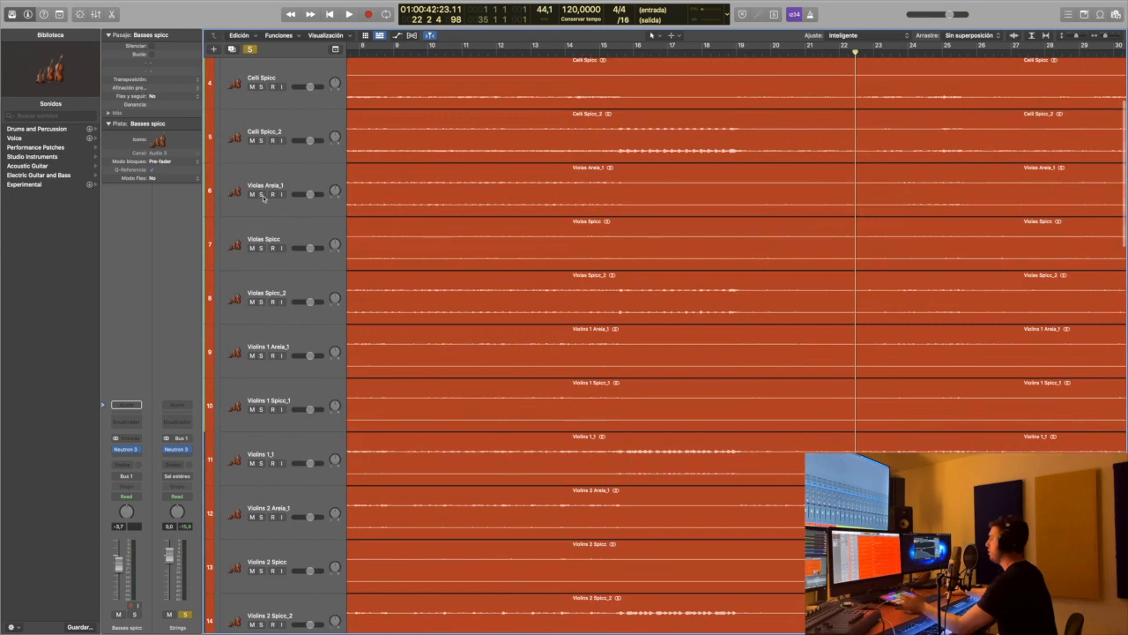
{"action": "left_click", "coordinate": [261, 194]}
{"action": "left_click", "coordinate": [260, 248]}
{"action": "left_click", "coordinate": [261, 301]}
{"action": "left_click", "coordinate": [736, 46]}
{"action": "key", "text": "space"}
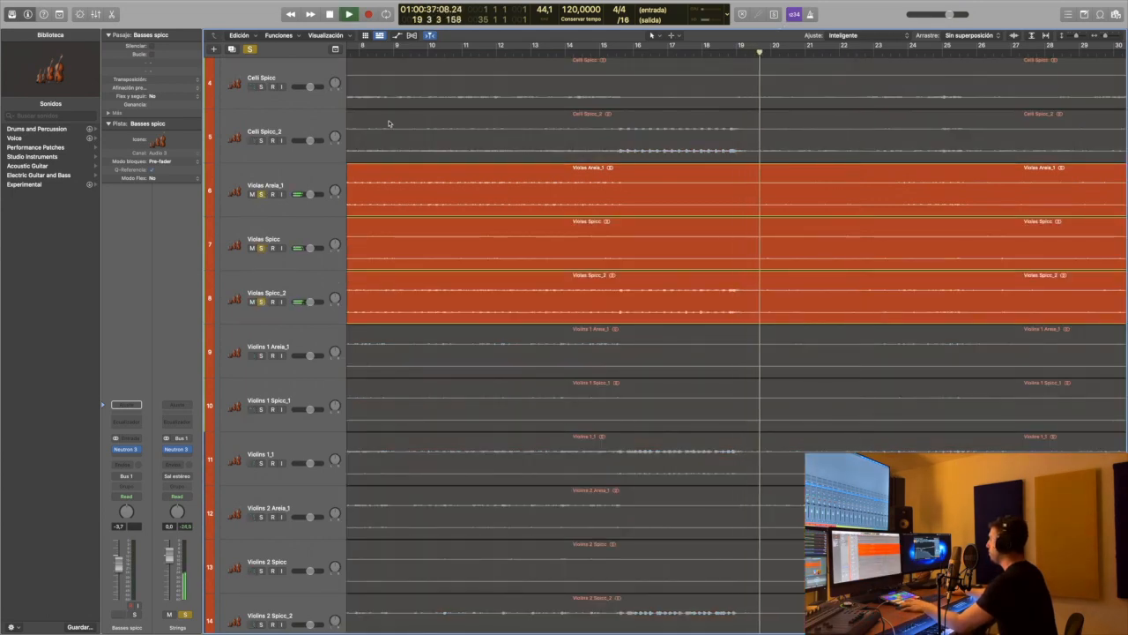
- Bring both Celli tracks into and back out of the solo while the violas play, and stop playback
{"action": "scroll", "coordinate": [388, 122], "scroll_direction": "up", "scroll_amount": 2}
{"action": "left_click", "coordinate": [260, 139]}
{"action": "left_click", "coordinate": [261, 193]}
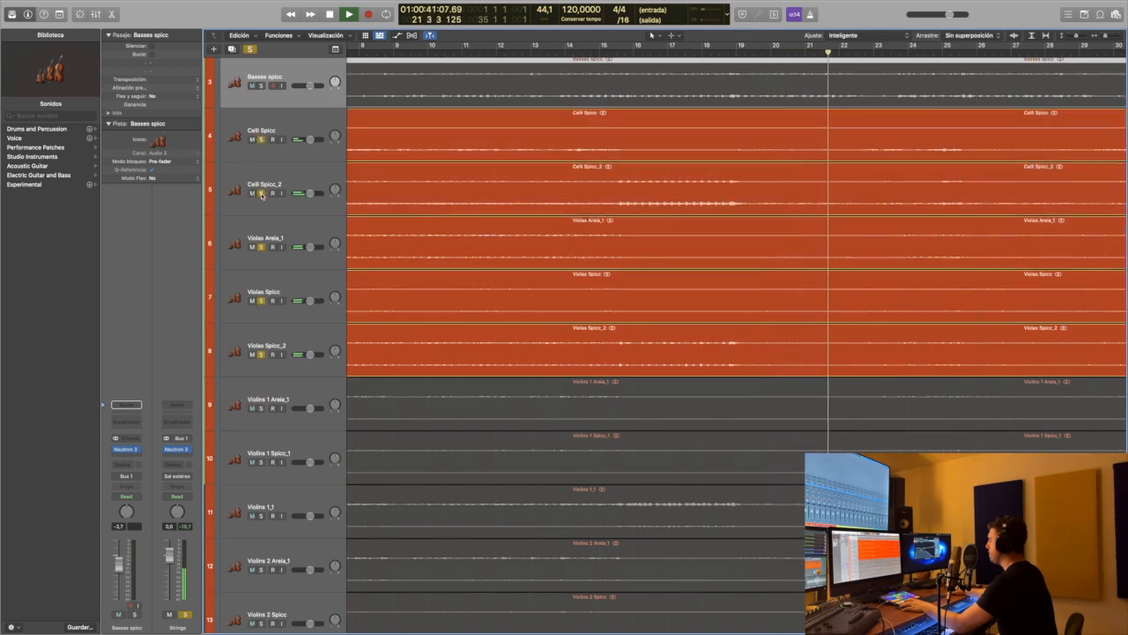
{"action": "left_click", "coordinate": [261, 193]}
{"action": "left_click", "coordinate": [261, 139]}
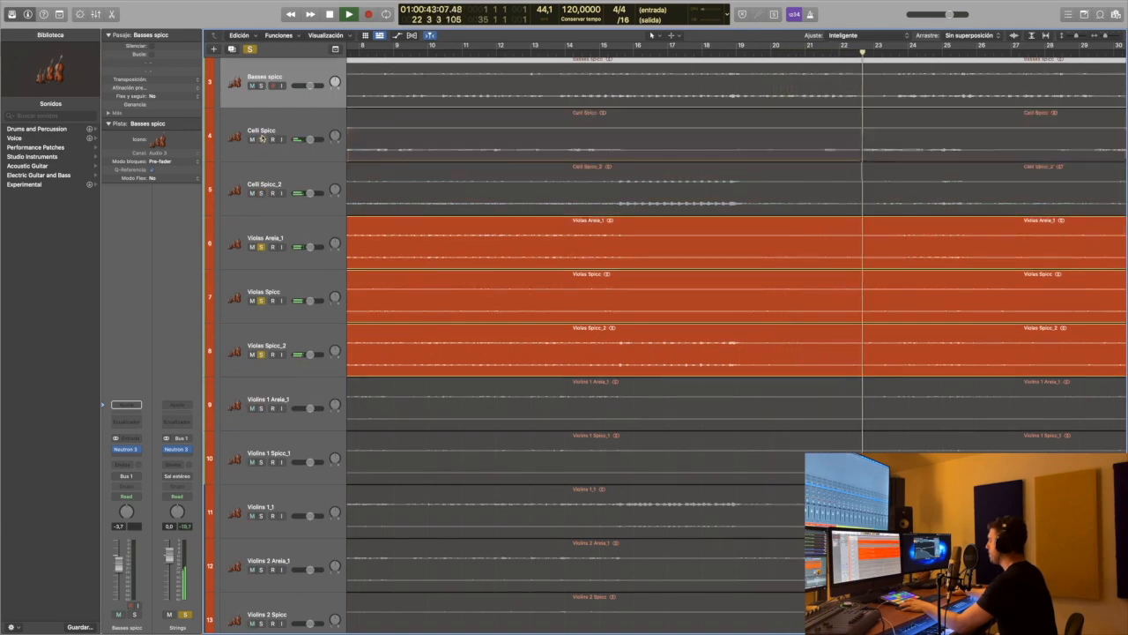
{"action": "key", "text": "space"}
- Solo both Celli tracks together with the three Violas tracks and play them from bar 19 into bar 21
{"action": "left_click", "coordinate": [261, 139]}
{"action": "left_click", "coordinate": [261, 193]}
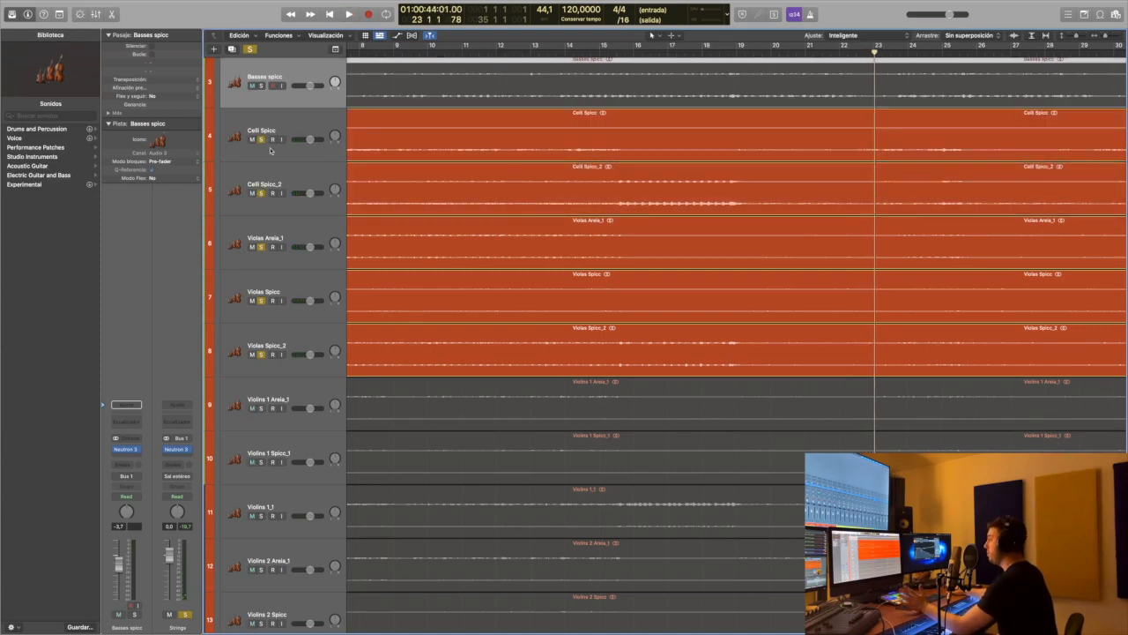
{"action": "left_click_drag", "start_coordinate": [260, 139], "coordinate": [261, 246]}
{"action": "left_click", "coordinate": [261, 193]}
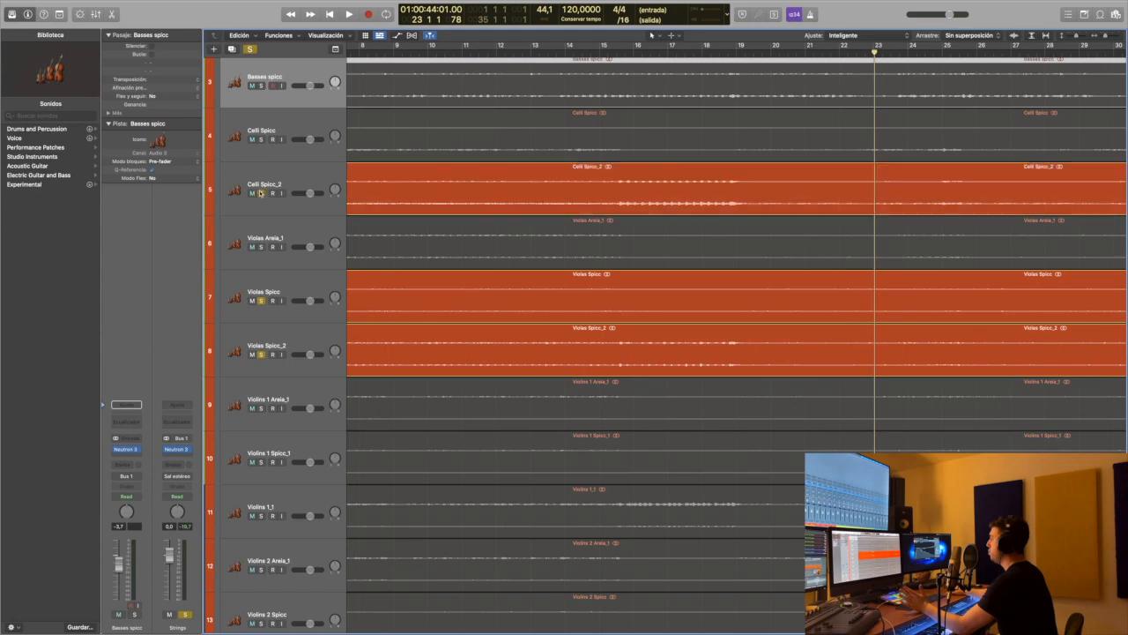
{"action": "left_click", "coordinate": [261, 140]}
{"action": "left_click", "coordinate": [261, 247]}
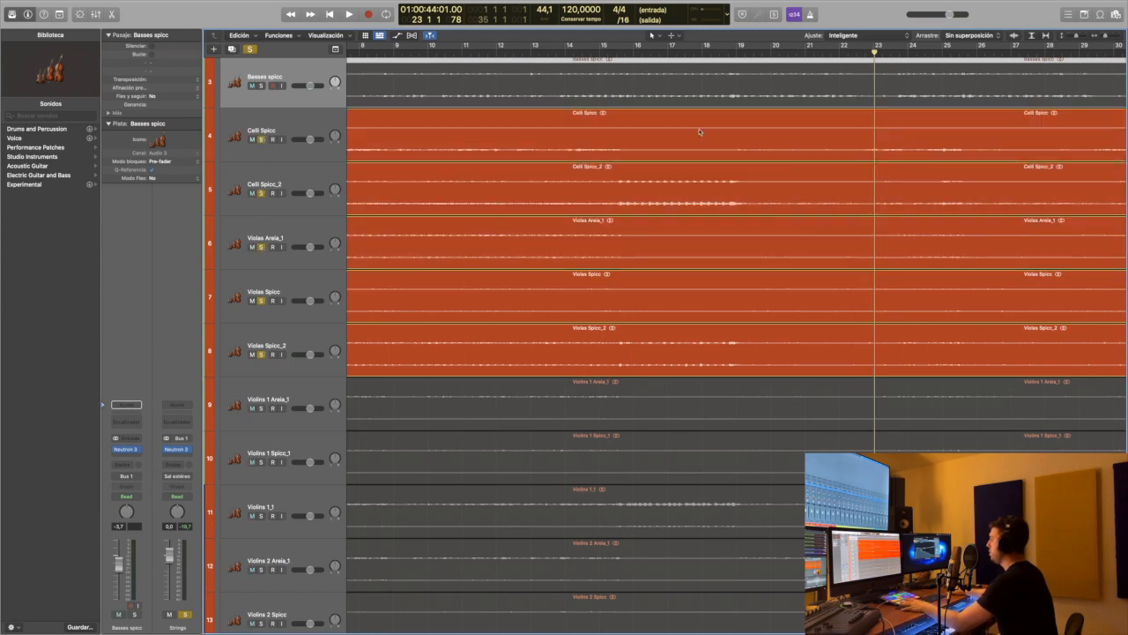
{"action": "left_click", "coordinate": [738, 57]}
{"action": "key", "text": "space"}
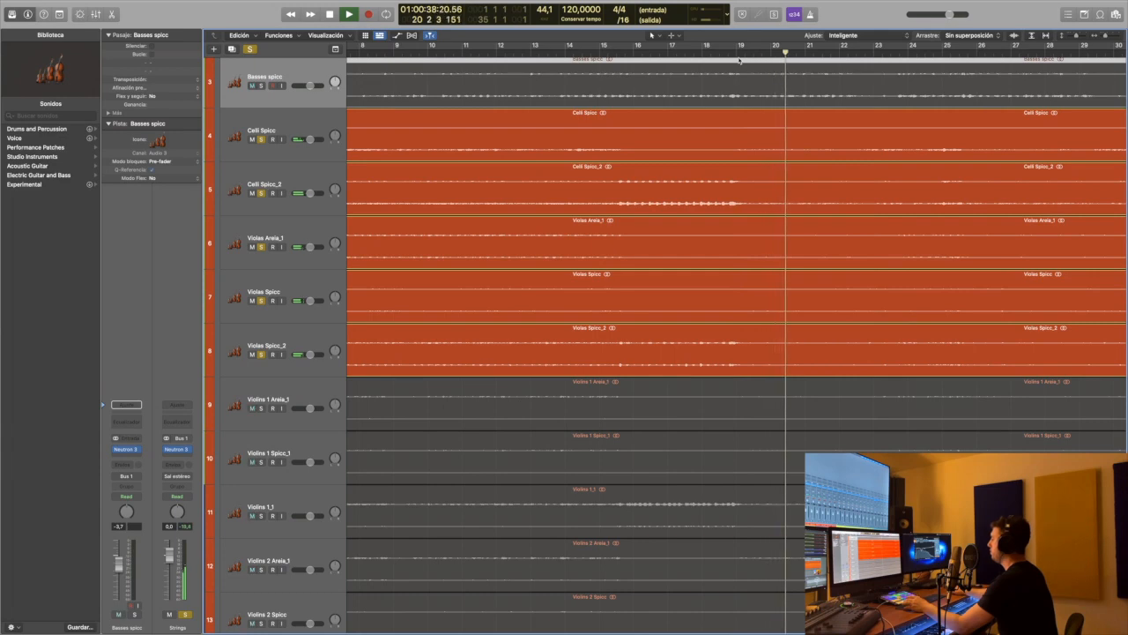
{"action": "key", "text": "space"}
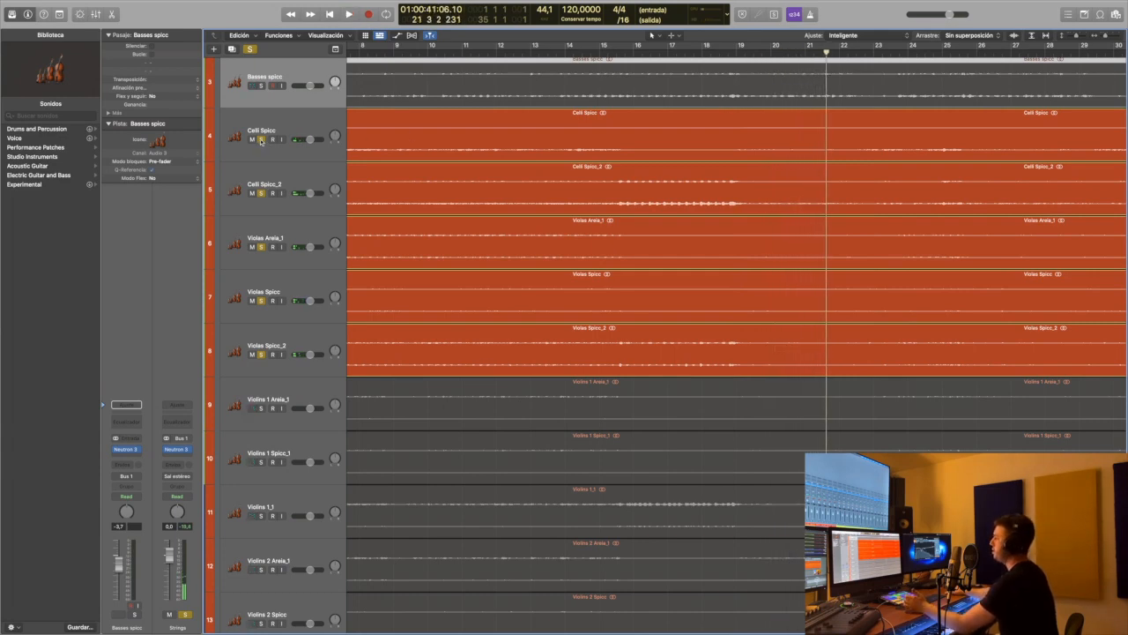
- Take both Celli tracks and the three Violas tracks out of the solo
{"action": "left_click", "coordinate": [261, 140]}
{"action": "left_click", "coordinate": [261, 194]}
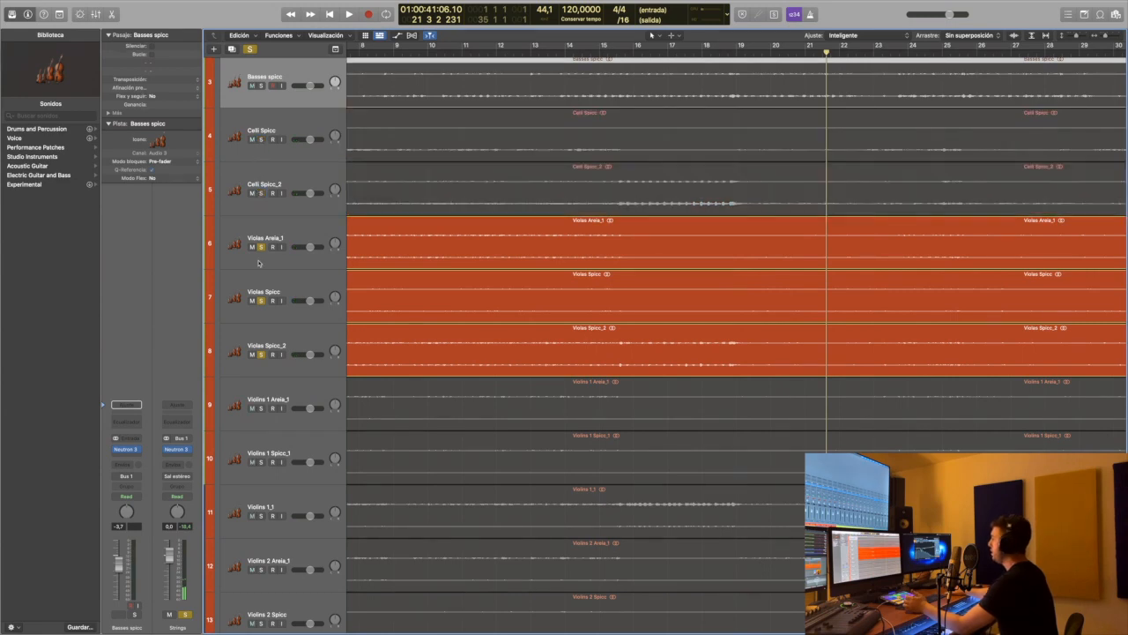
{"action": "left_click", "coordinate": [261, 247]}
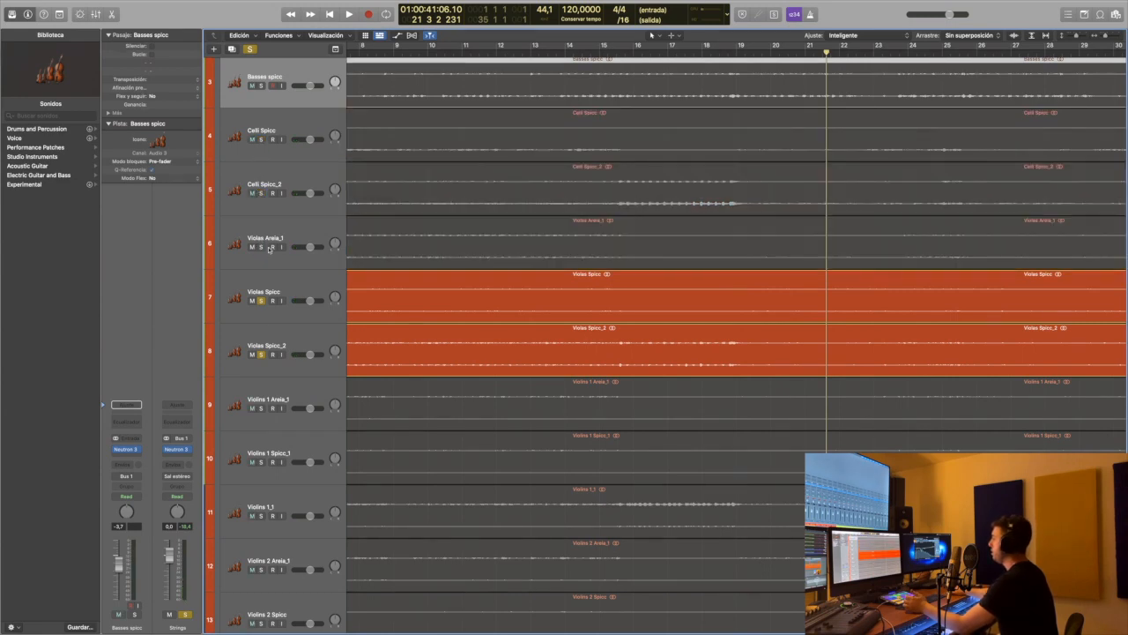
{"action": "left_click", "coordinate": [261, 301]}
{"action": "left_click", "coordinate": [261, 355]}
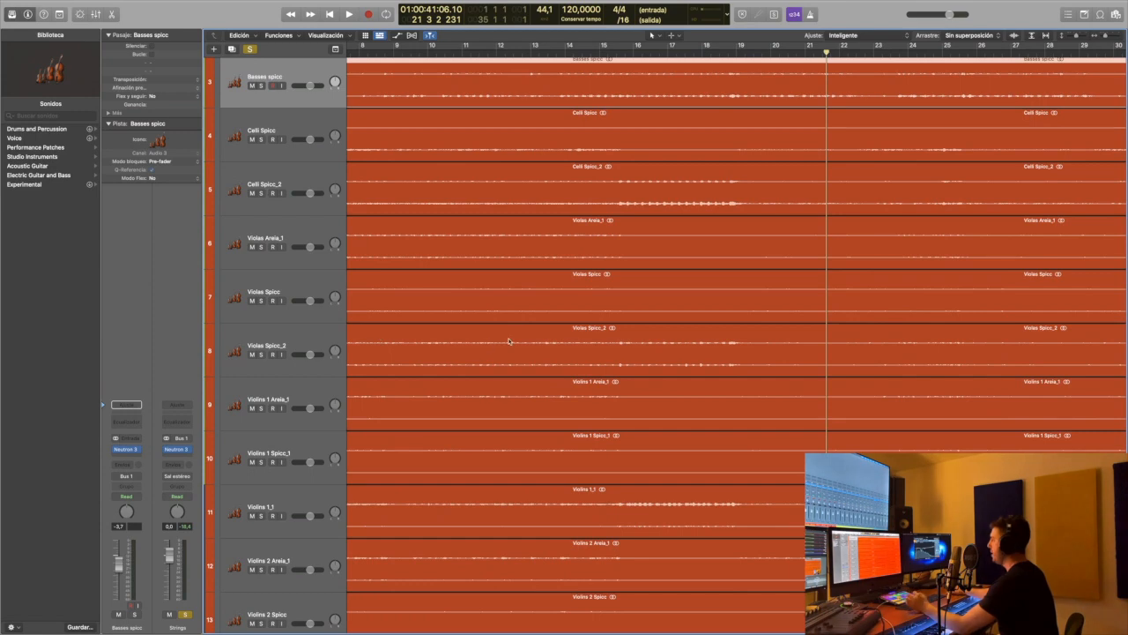
- Solo Violins 2 Areia_1, Violins 2 Spicc and Violins 2 Spicc_2 and play them from bar 19 through bar 20
{"action": "scroll", "coordinate": [507, 342], "scroll_direction": "down", "scroll_amount": 5}
{"action": "scroll", "coordinate": [517, 344], "scroll_direction": "left", "scroll_amount": 10}
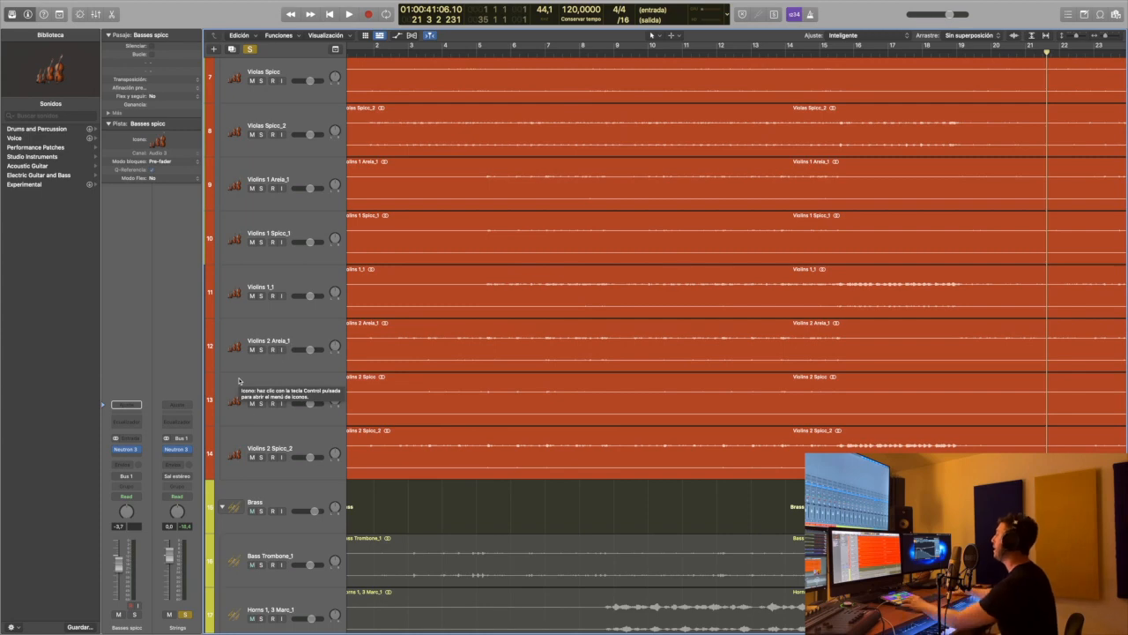
{"action": "left_click_drag", "start_coordinate": [261, 349], "coordinate": [342, 441]}
{"action": "left_click", "coordinate": [890, 54]}
{"action": "scroll", "coordinate": [935, 63], "scroll_direction": "right", "scroll_amount": 4}
{"action": "scroll", "coordinate": [890, 79], "scroll_direction": "up", "scroll_amount": 5}
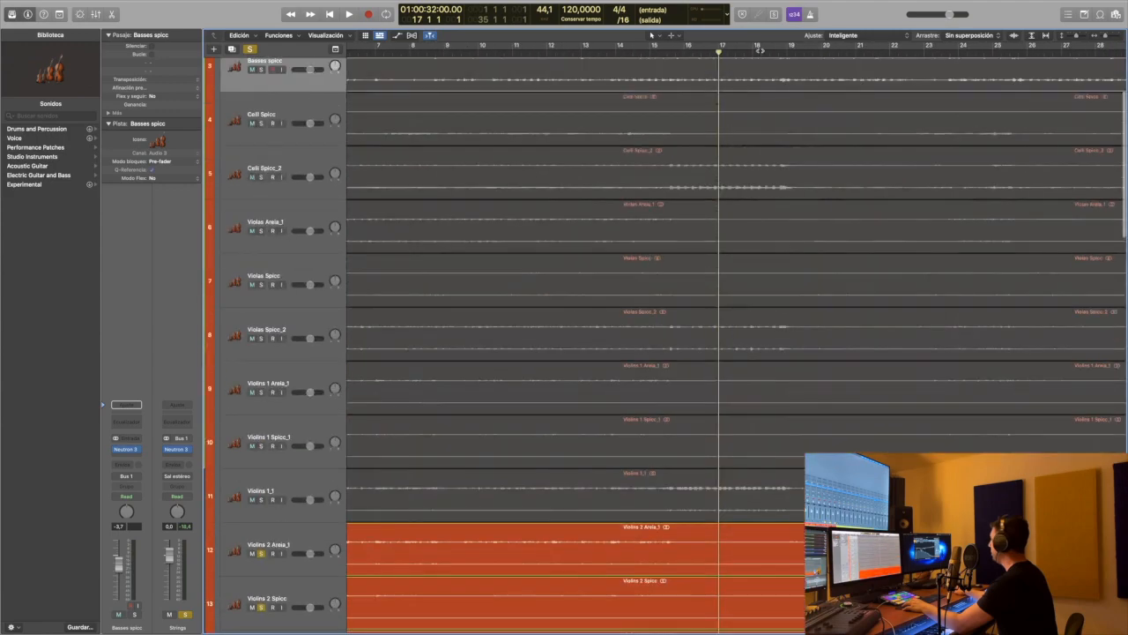
{"action": "key", "text": "space"}
{"action": "scroll", "coordinate": [809, 151], "scroll_direction": "down", "scroll_amount": 5}
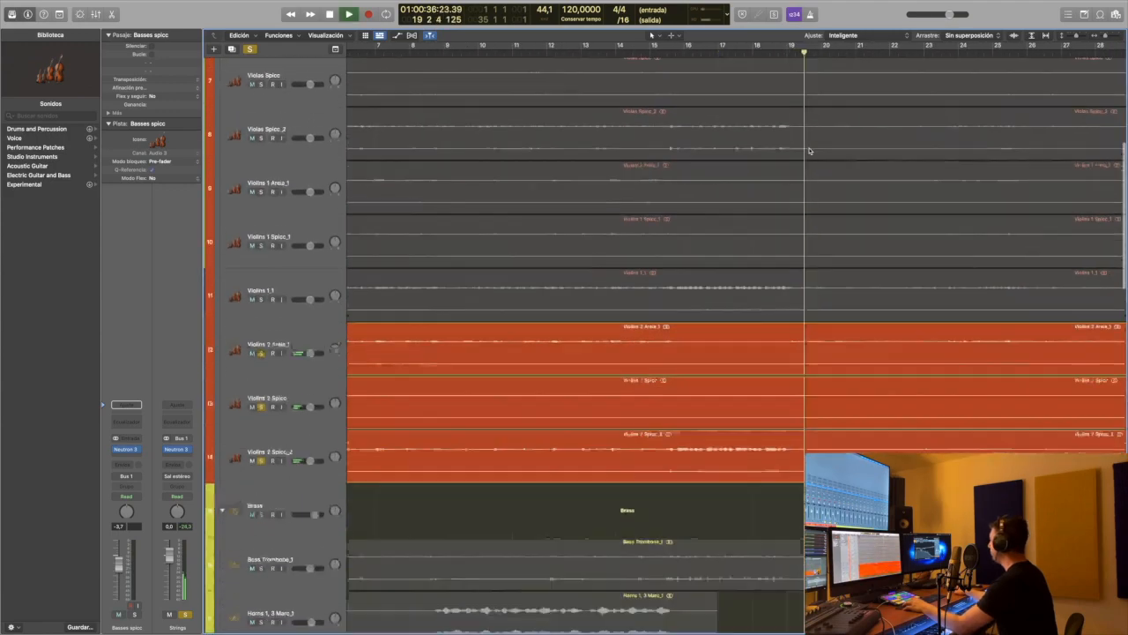
{"action": "scroll", "coordinate": [295, 231], "scroll_direction": "up", "scroll_amount": 2}
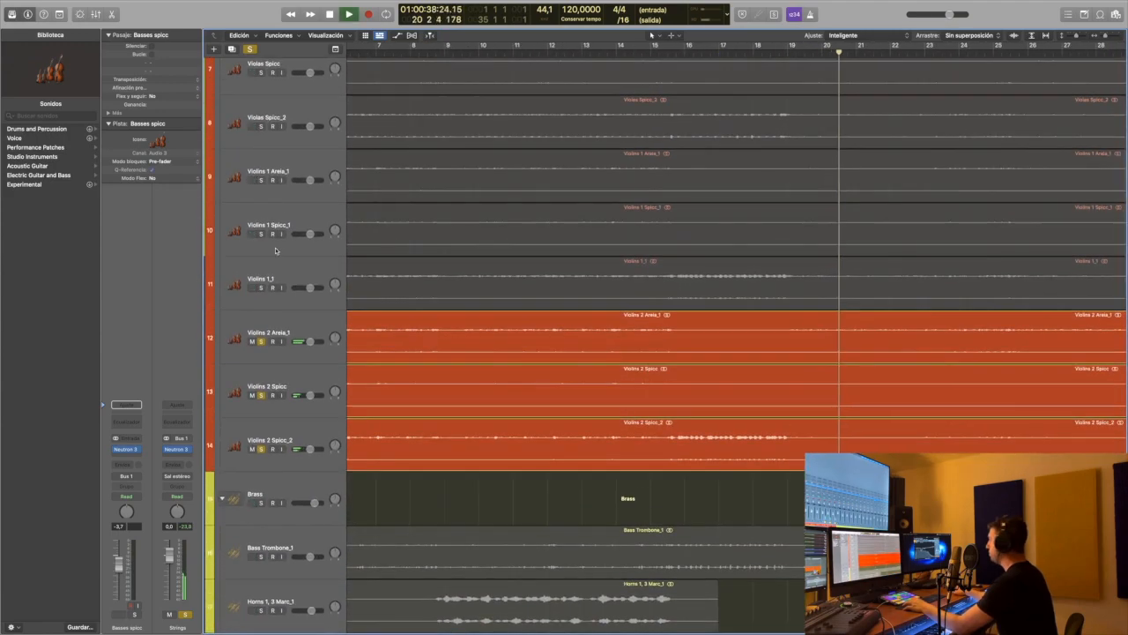
{"action": "key", "text": "space"}
- Add the three Violas tracks to the soloed Violins 2 tracks and play them together from bar 19 into bar 22
{"action": "scroll", "coordinate": [267, 167], "scroll_direction": "up", "scroll_amount": 2}
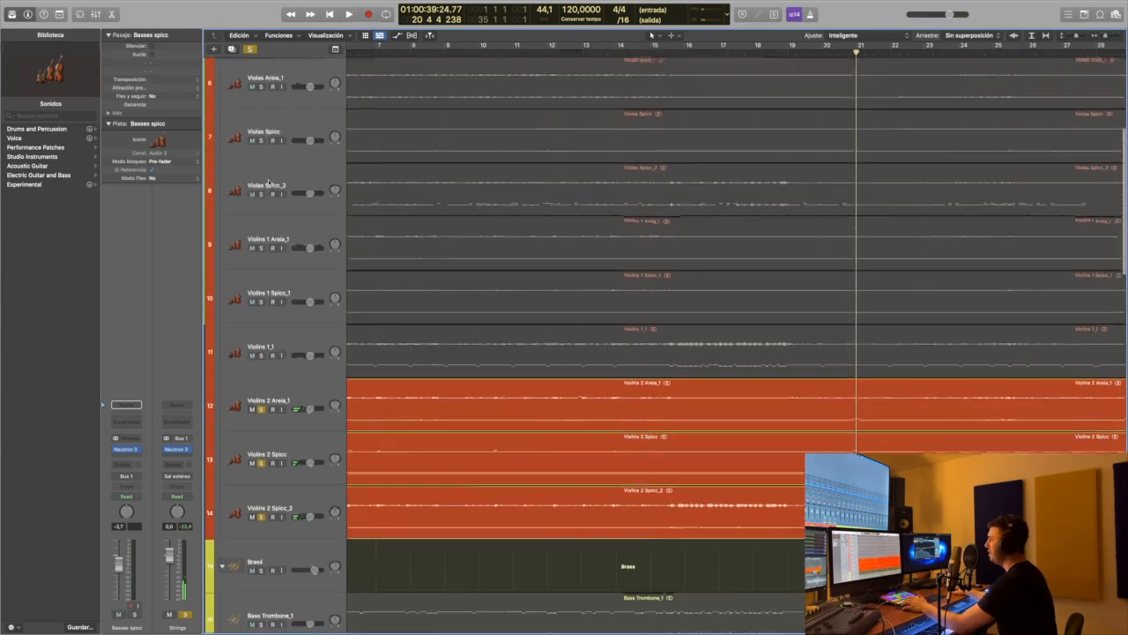
{"action": "left_click", "coordinate": [261, 114]}
{"action": "left_click", "coordinate": [261, 167]}
{"action": "left_click", "coordinate": [261, 221]}
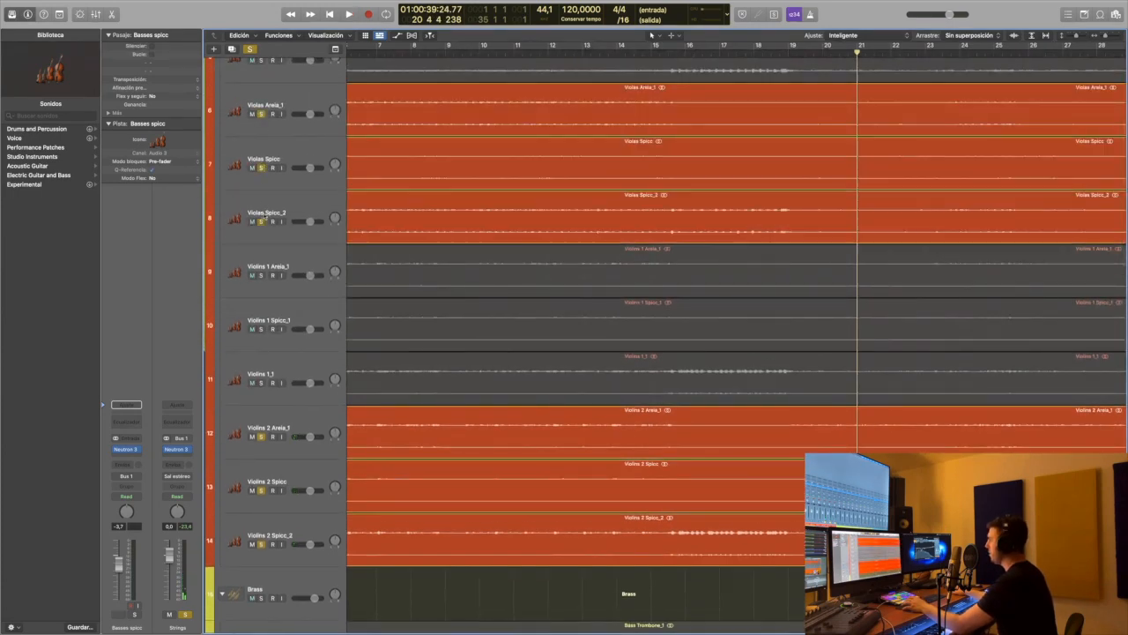
{"action": "double_click", "coordinate": [789, 50]}
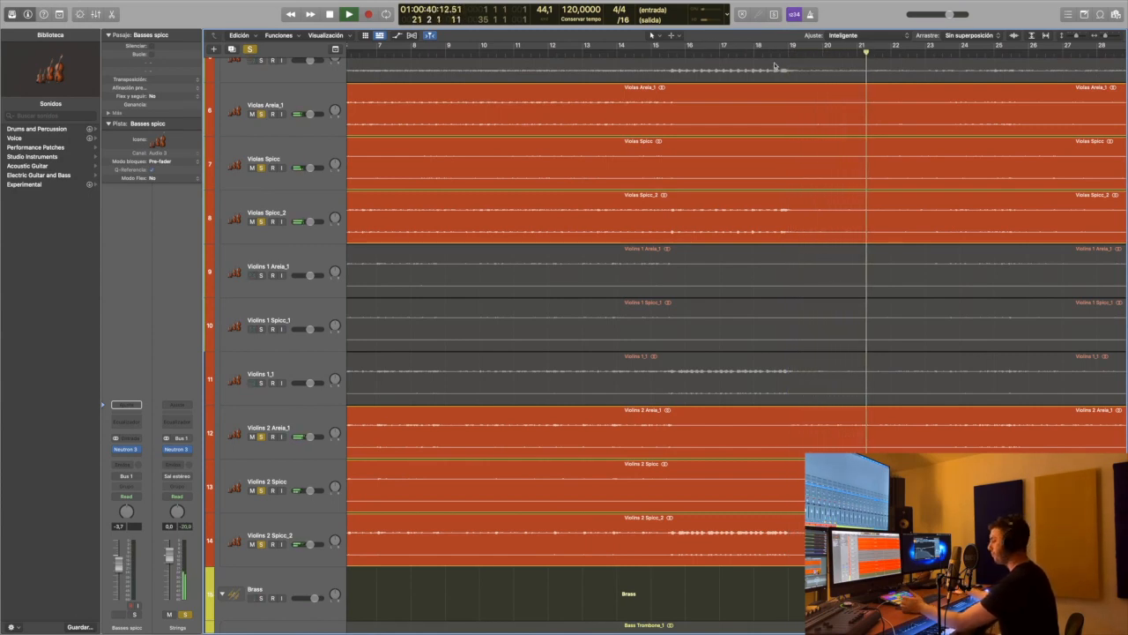
{"action": "key", "text": "space"}
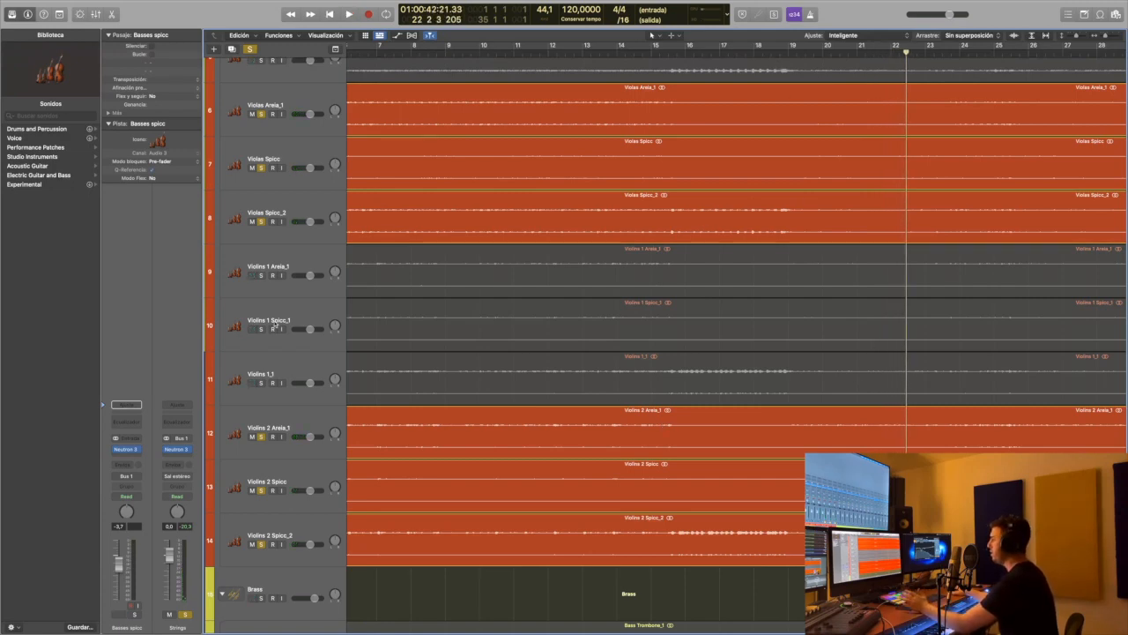
- Add Violins 1 Areia_1, Violins 1 Spicc_1 and Violins 1_1 to the soloed tracks and play them from bar 19 into bar 22
{"action": "left_click", "coordinate": [261, 275]}
{"action": "left_click", "coordinate": [261, 329]}
{"action": "left_click", "coordinate": [261, 382]}
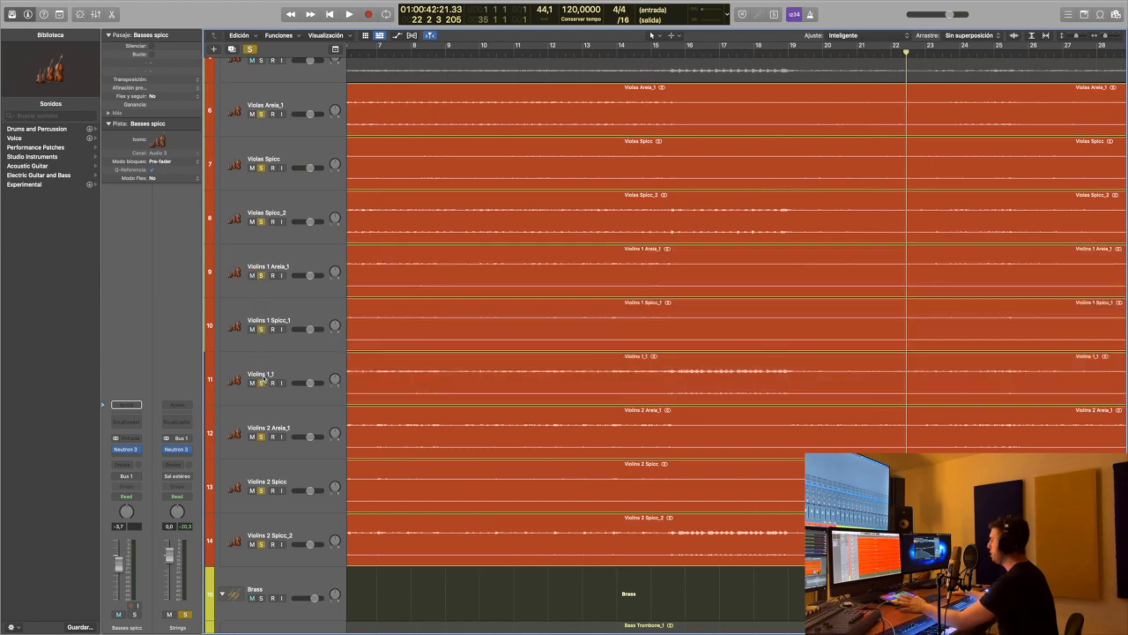
{"action": "left_click", "coordinate": [793, 54]}
{"action": "key", "text": "space"}
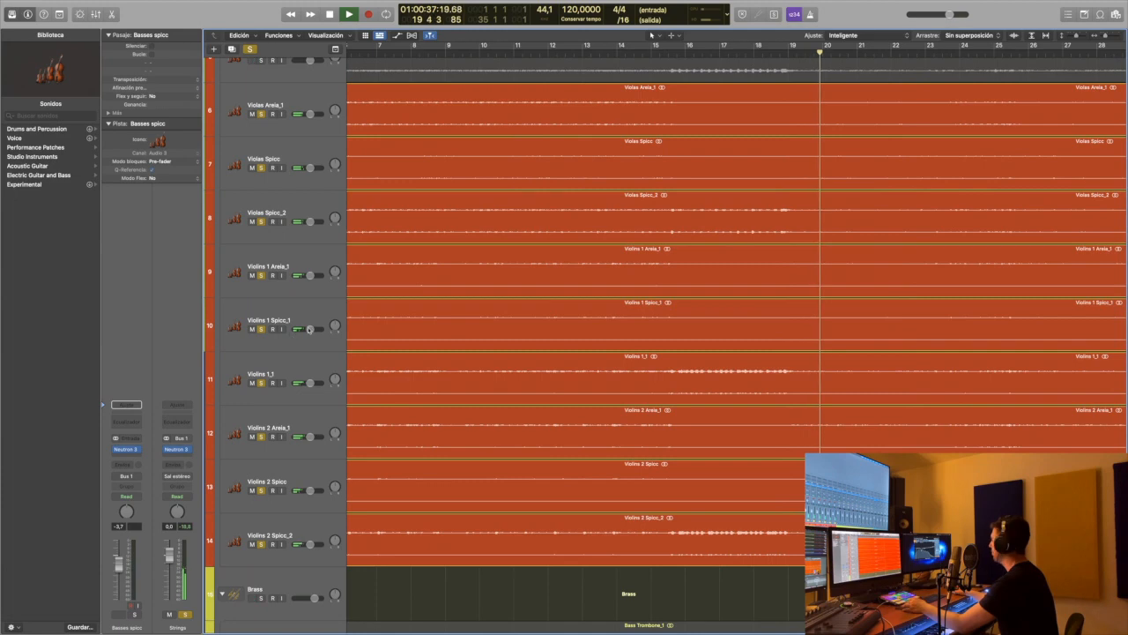
{"action": "scroll", "coordinate": [321, 341], "scroll_direction": "up", "scroll_amount": 2}
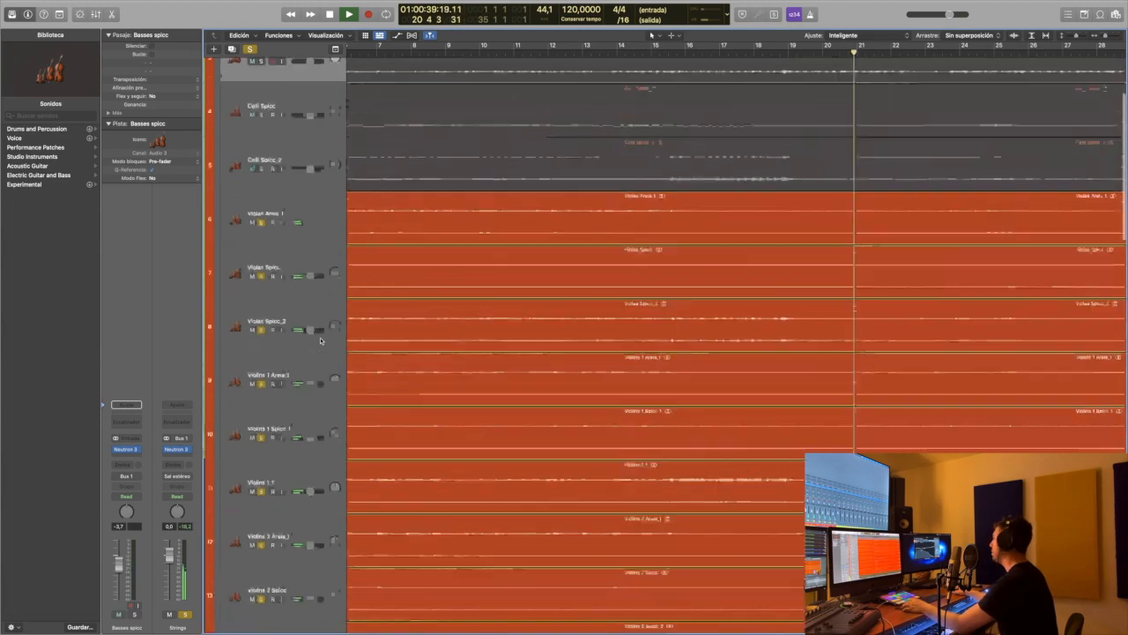
{"action": "scroll", "coordinate": [321, 342], "scroll_direction": "up", "scroll_amount": 2}
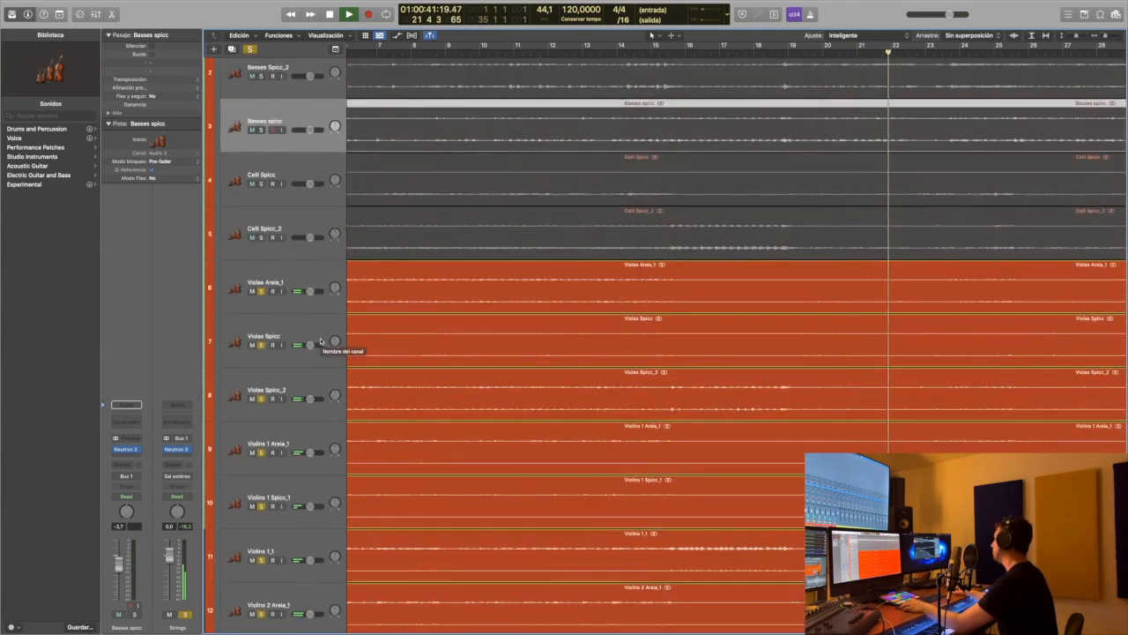
{"action": "key", "text": "space"}
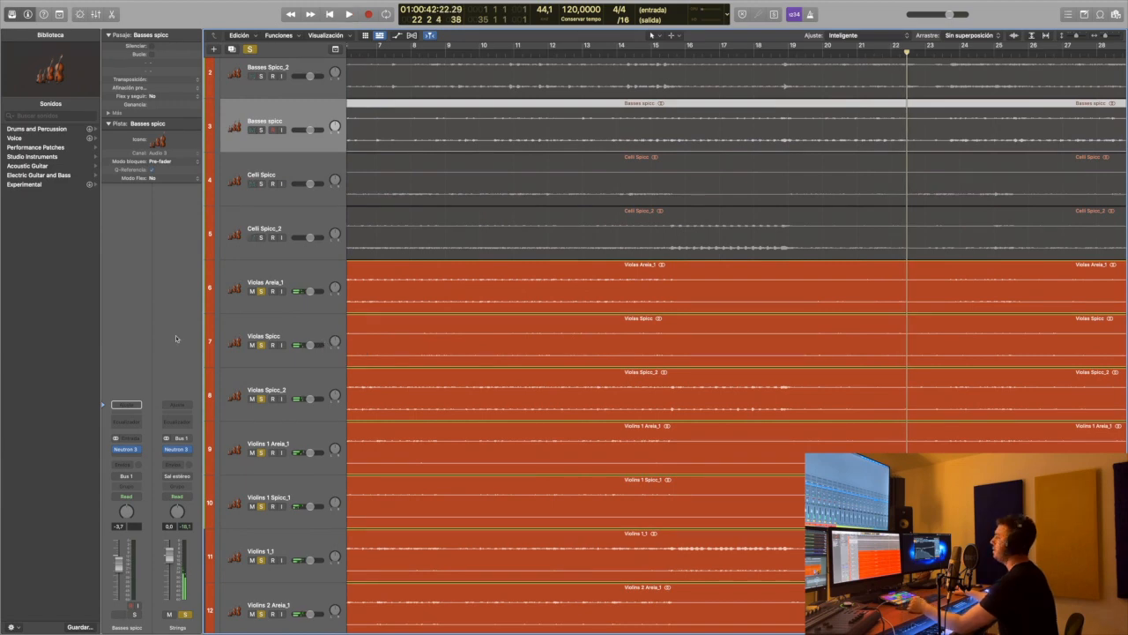
- Take all the Violas, Violins 1 and Violins 2 tracks out of the solo
{"action": "left_click_drag", "start_coordinate": [261, 296], "coordinate": [262, 564]}
{"action": "left_click", "coordinate": [263, 565]}
{"action": "left_click", "coordinate": [261, 620]}
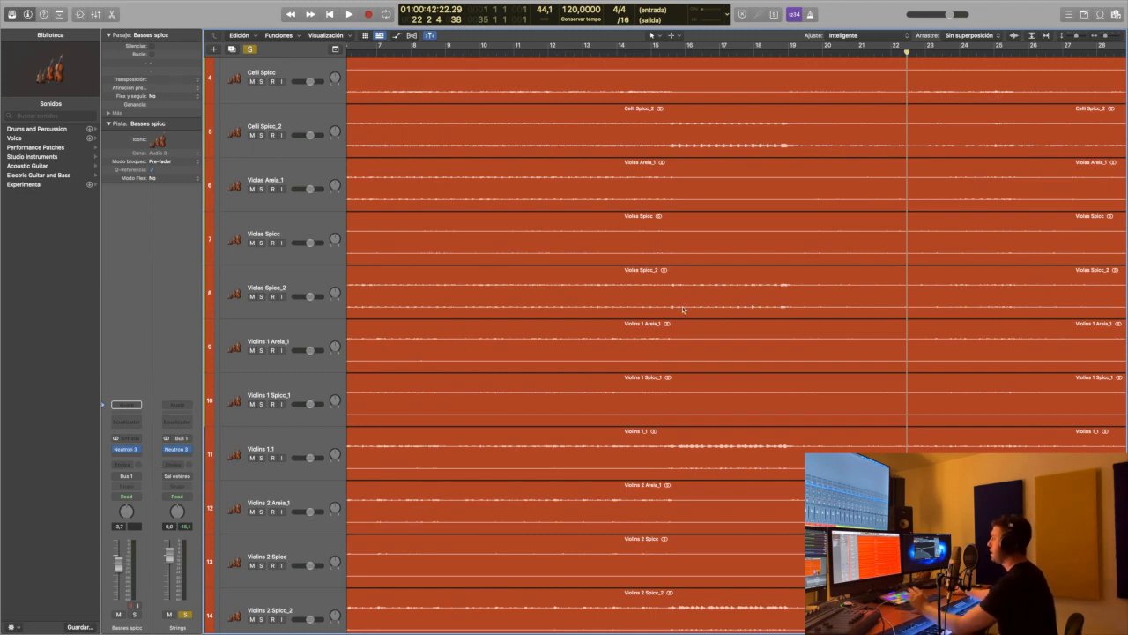
{"action": "scroll", "coordinate": [534, 211], "scroll_direction": "up", "scroll_amount": 3}
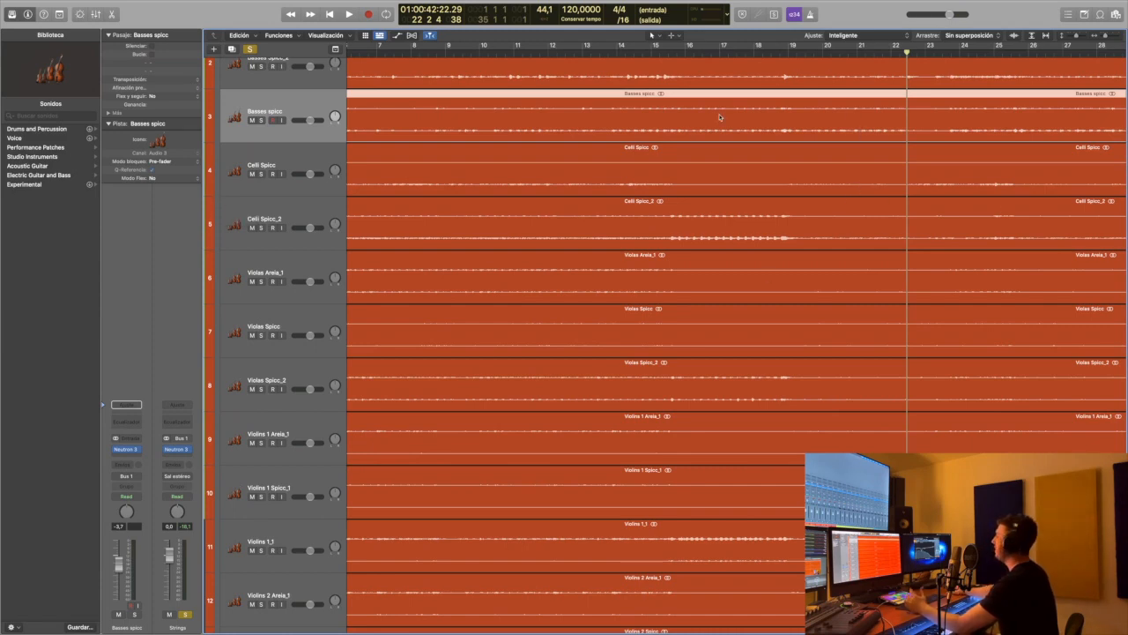
- Solo the whole Strings stack and play it from bar 19 into bar 26
{"action": "scroll", "coordinate": [248, 122], "scroll_direction": "up", "scroll_amount": 2}
{"action": "left_click", "coordinate": [260, 97]}
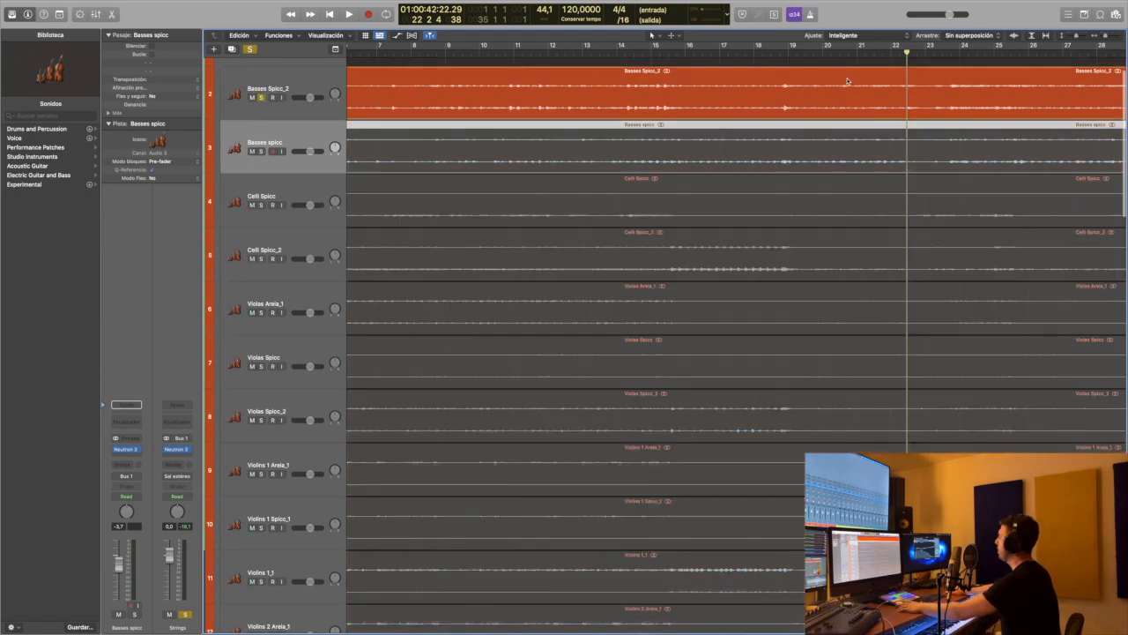
{"action": "left_click", "coordinate": [787, 55]}
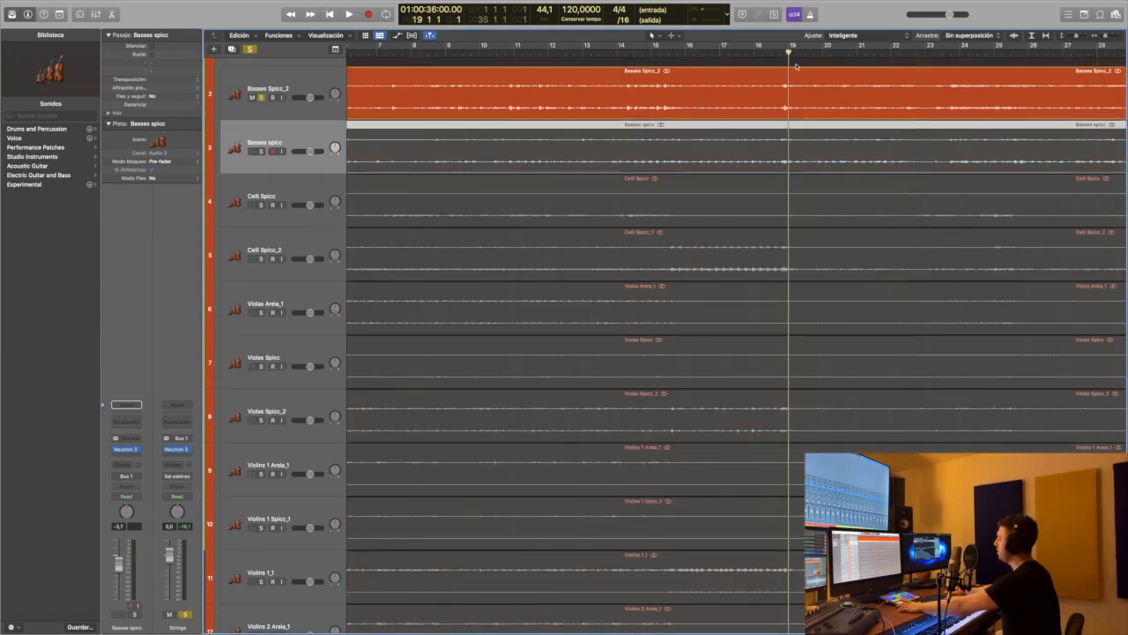
{"action": "scroll", "coordinate": [263, 97], "scroll_direction": "up", "scroll_amount": 1}
{"action": "left_click", "coordinate": [262, 90]}
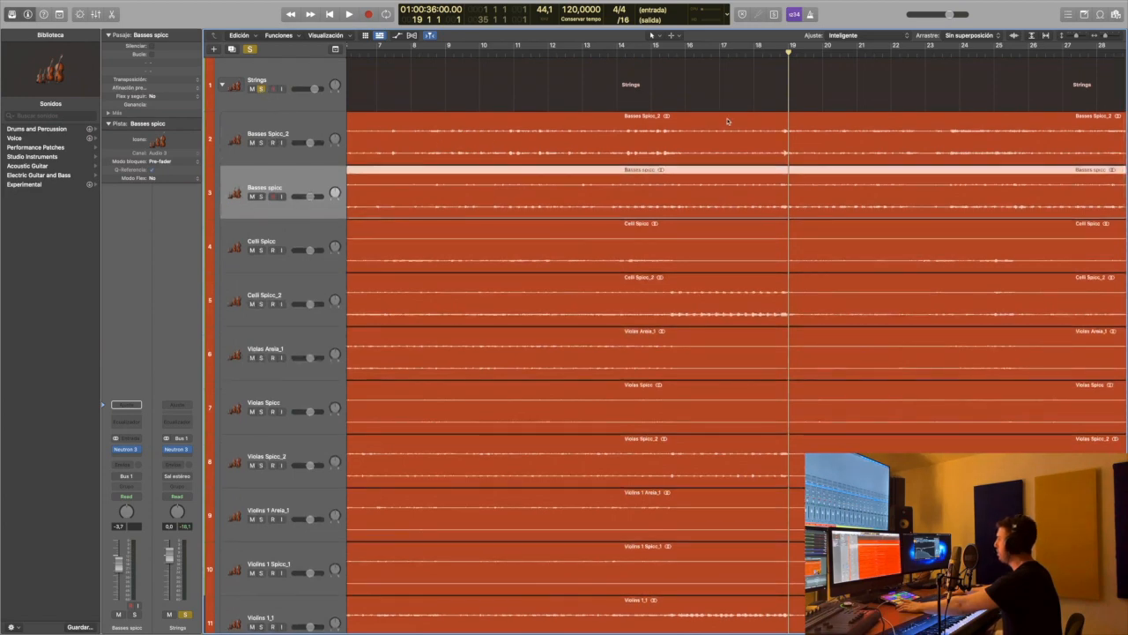
{"action": "key", "text": "space"}
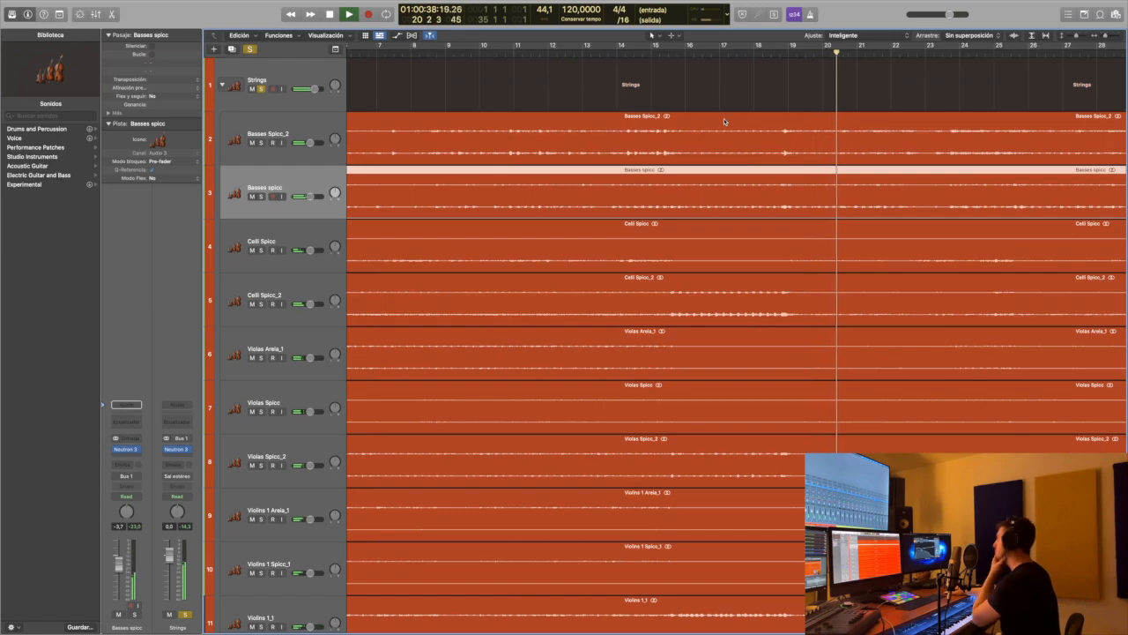
{"action": "scroll", "coordinate": [871, 189], "scroll_direction": "right", "scroll_amount": 3}
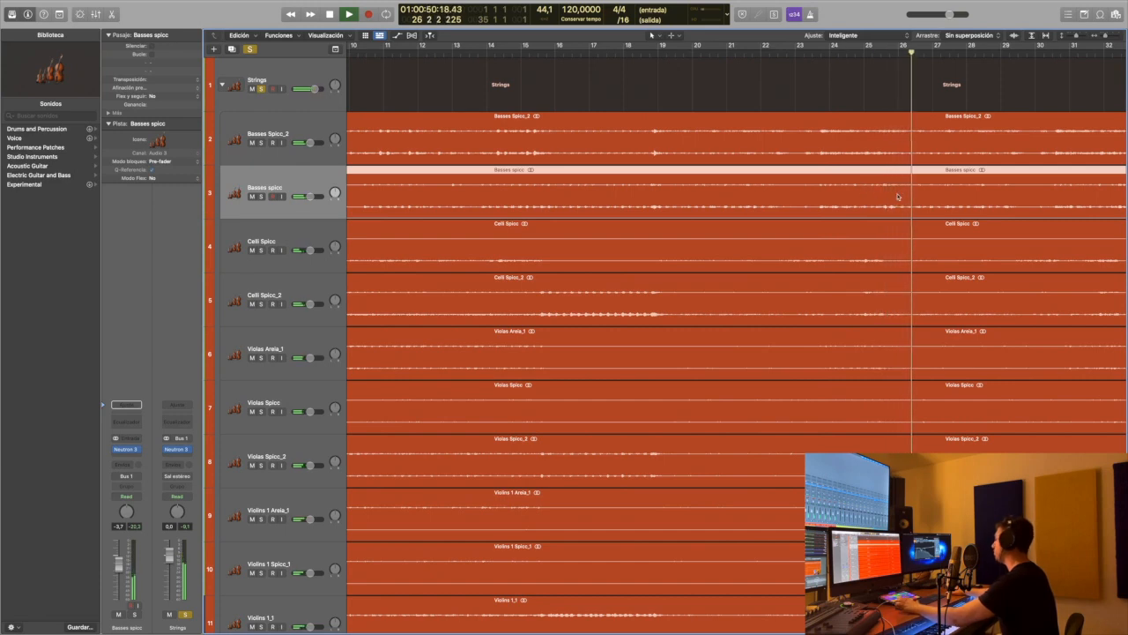
{"action": "key", "text": "space"}
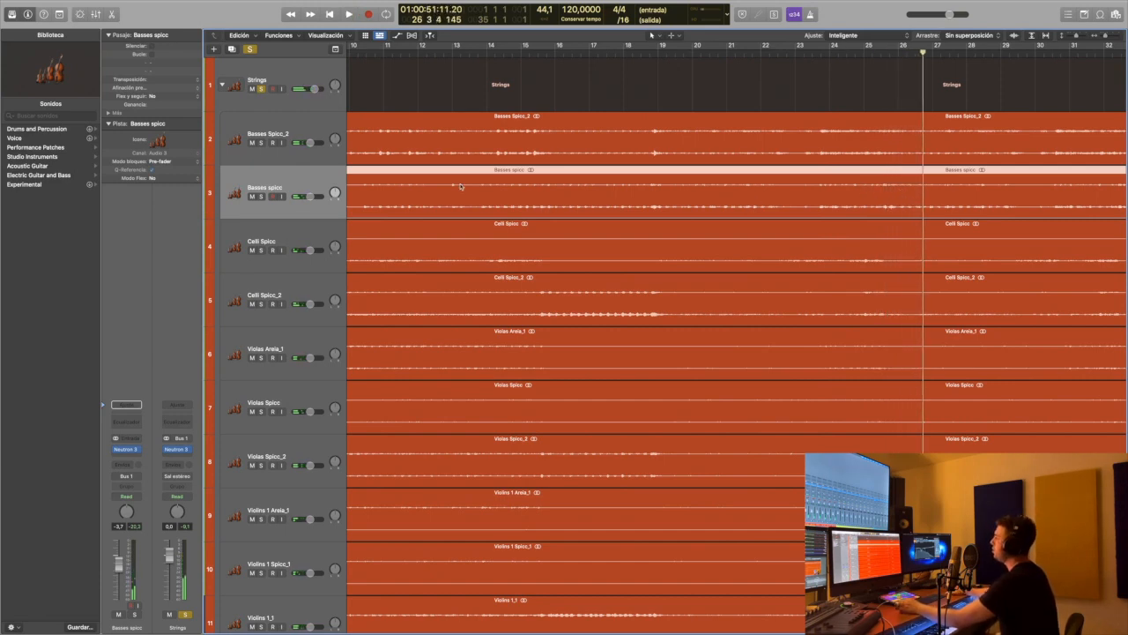
- Unsolo and collapse the Strings stack, and select the Brass stack
{"action": "left_click", "coordinate": [261, 89]}
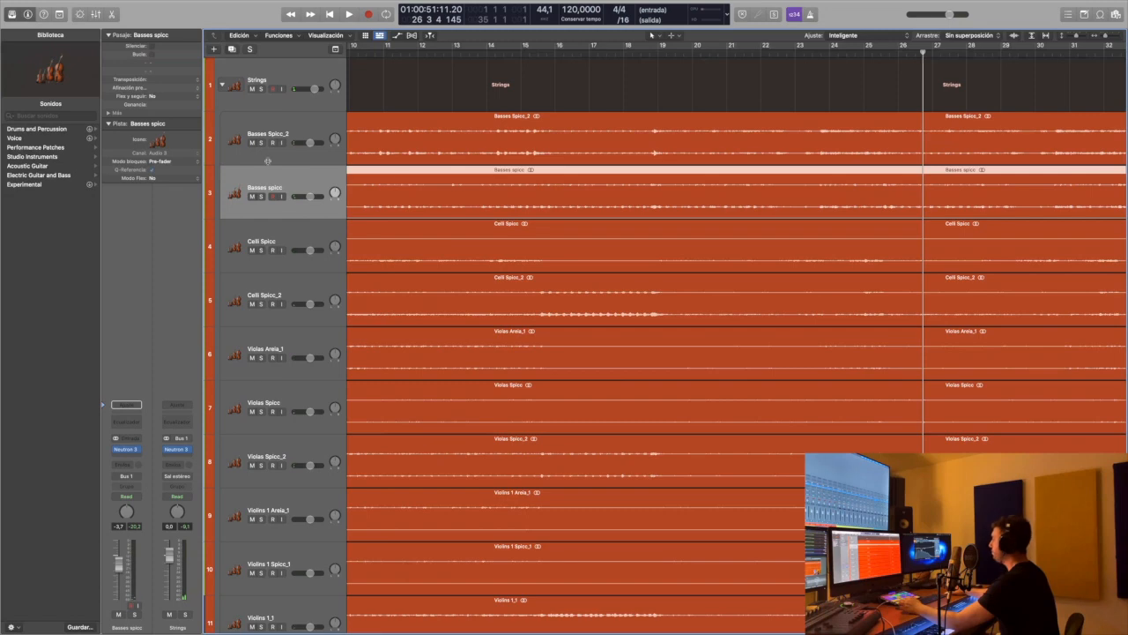
{"action": "left_click", "coordinate": [223, 88]}
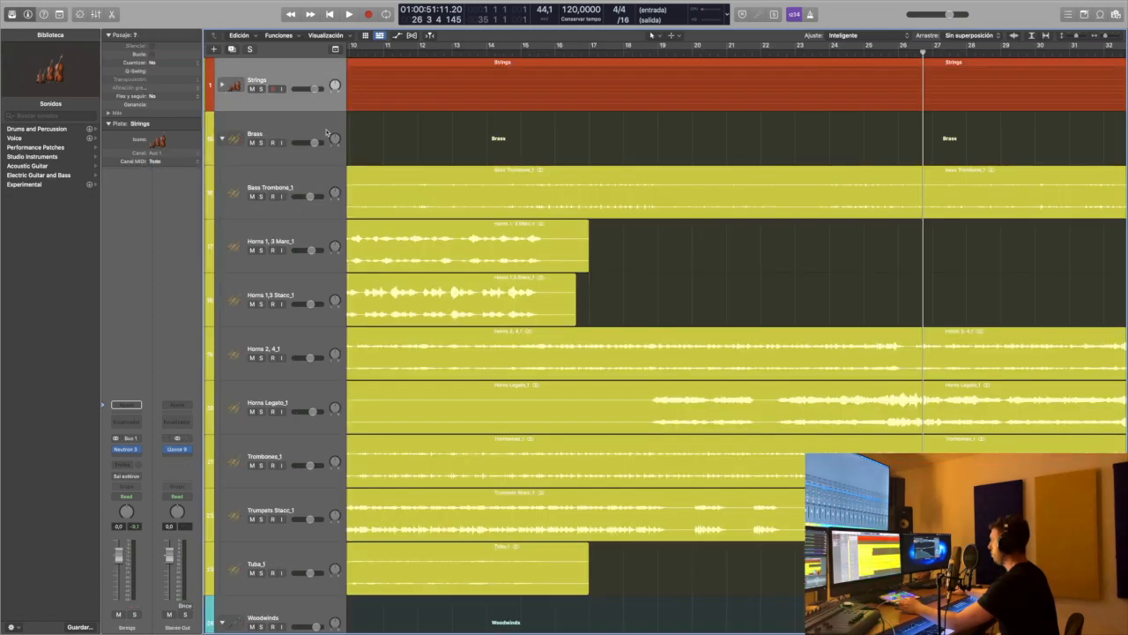
{"action": "left_click", "coordinate": [327, 132]}
- Solo the Brass stack and play it from the start of the project into bar 19
{"action": "left_click", "coordinate": [330, 14]}
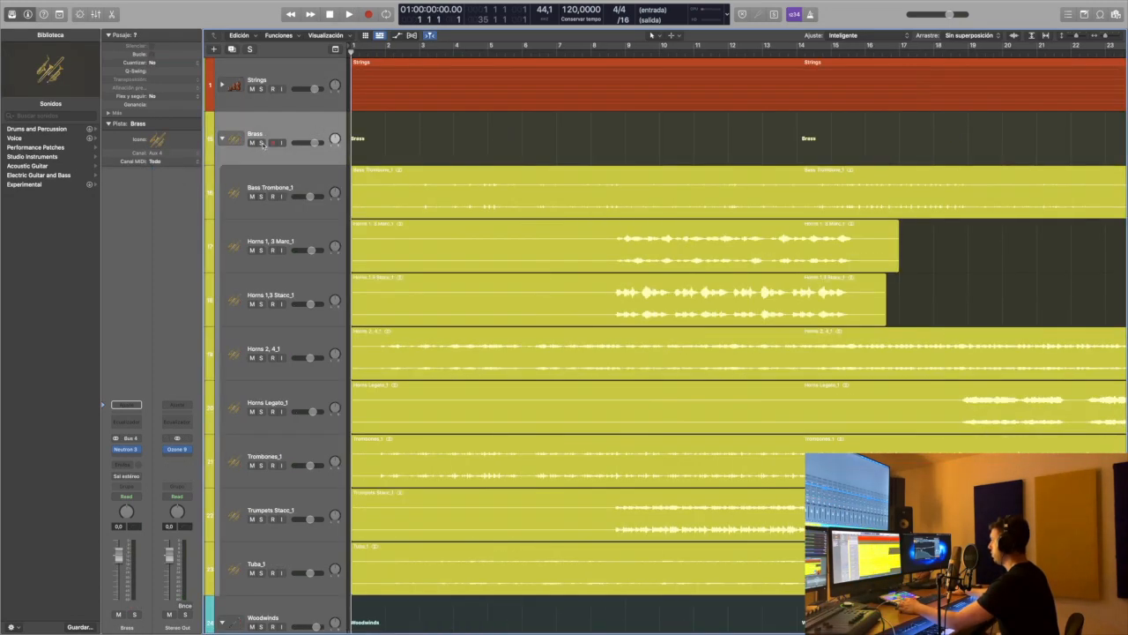
{"action": "key", "text": "s"}
{"action": "scroll", "coordinate": [569, 284], "scroll_direction": "down", "scroll_amount": 2}
{"action": "key", "text": "space"}
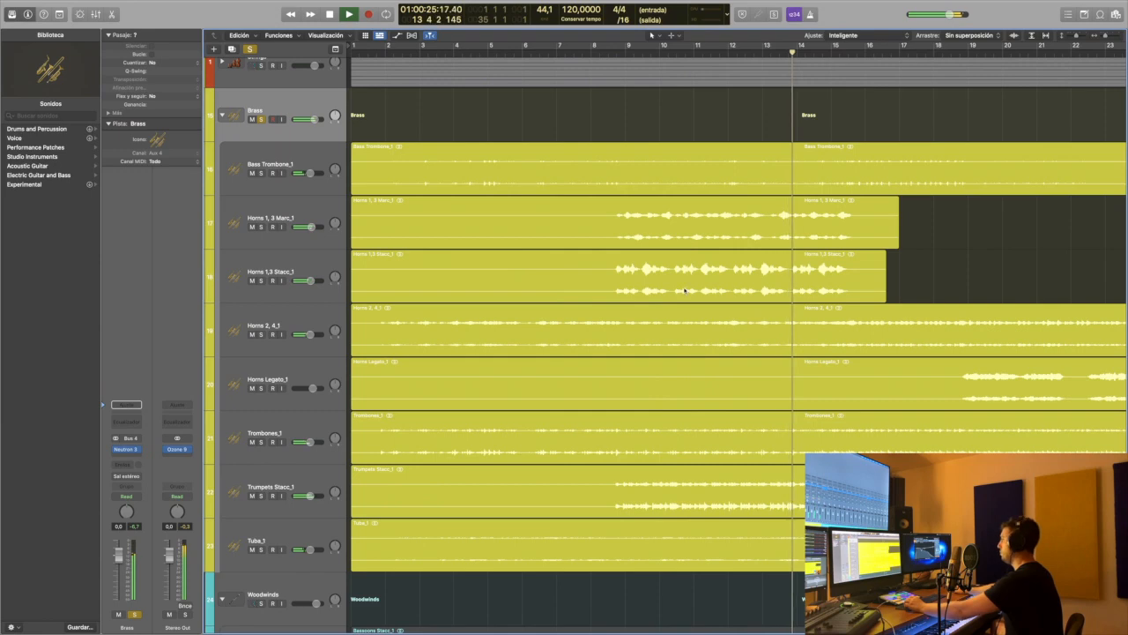
{"action": "scroll", "coordinate": [731, 283], "scroll_direction": "right", "scroll_amount": 6}
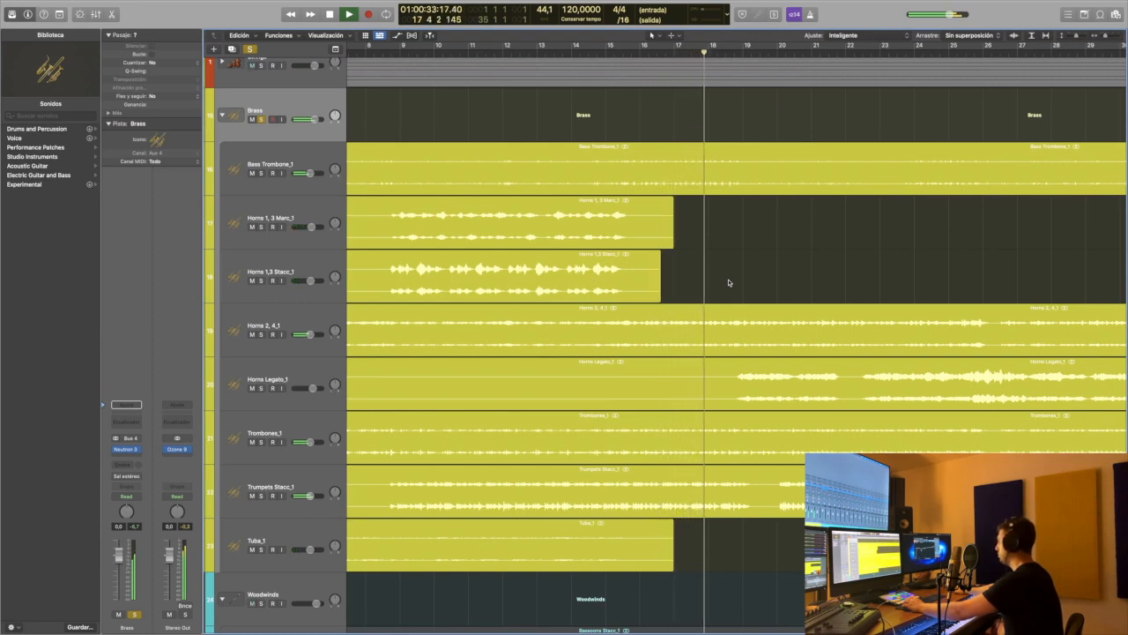
{"action": "key", "text": "space"}
{"action": "scroll", "coordinate": [477, 302], "scroll_direction": "left", "scroll_amount": 6}
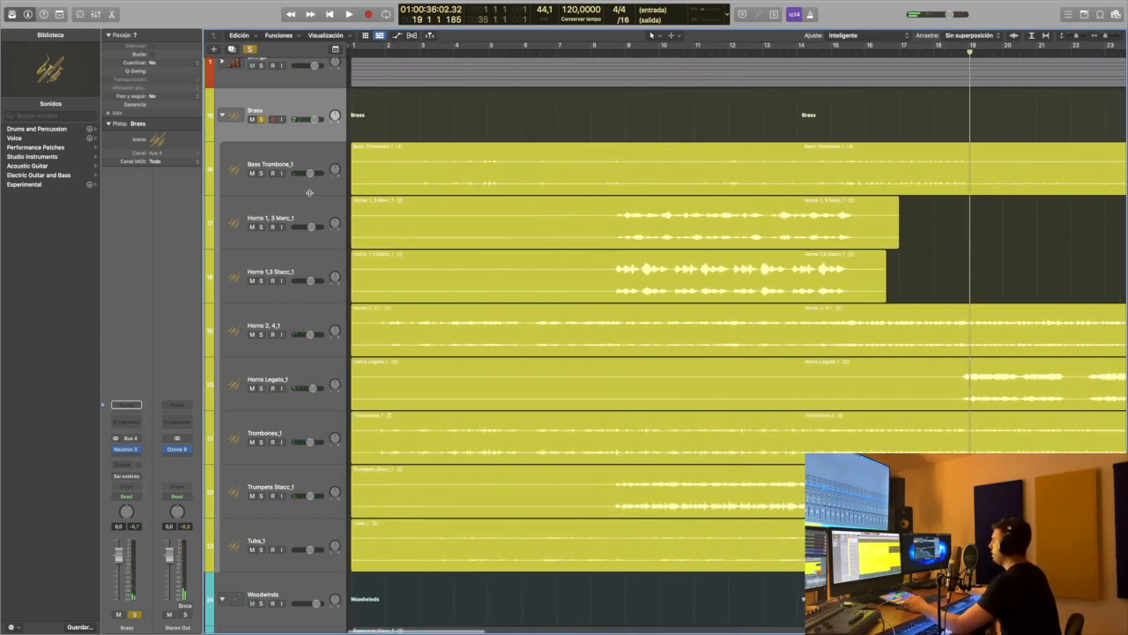
- Select the Bass Trombone_1, Trombones_1 and Trumpets Stacc_1 tracks in turn to present the brass instruments
{"action": "left_click", "coordinate": [296, 160]}
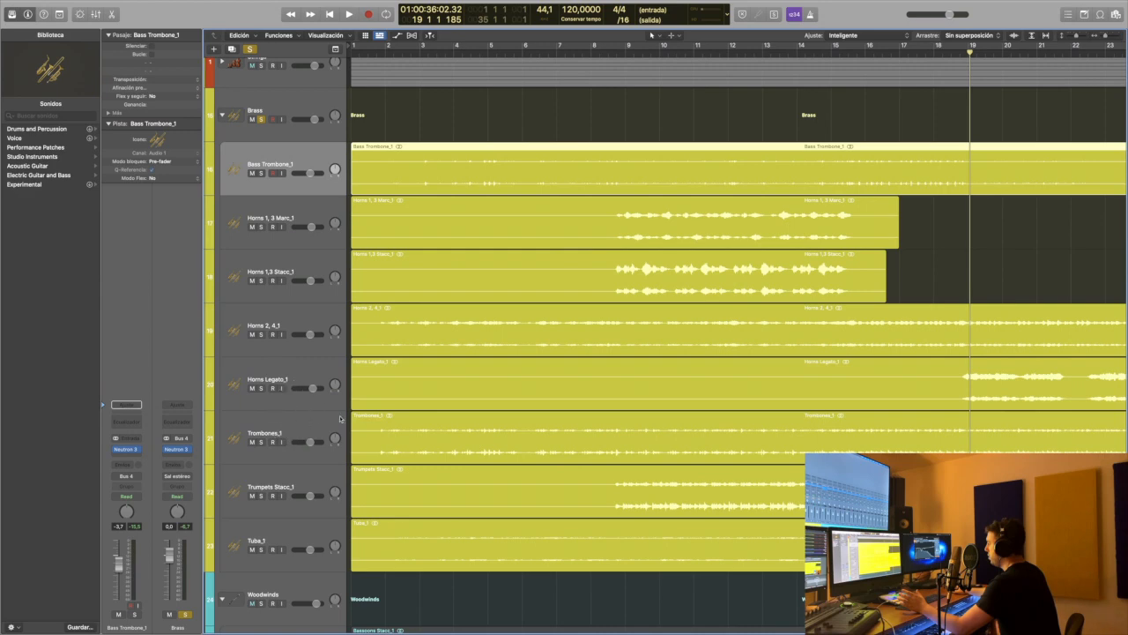
{"action": "left_click", "coordinate": [296, 424]}
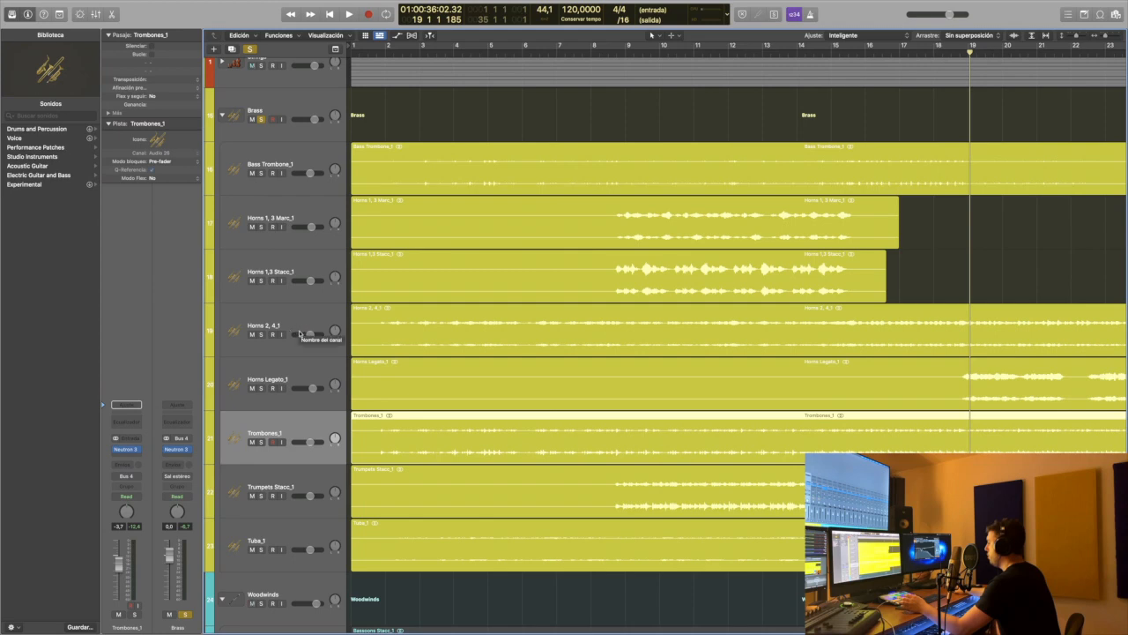
{"action": "scroll", "coordinate": [328, 492], "scroll_direction": "down", "scroll_amount": 1}
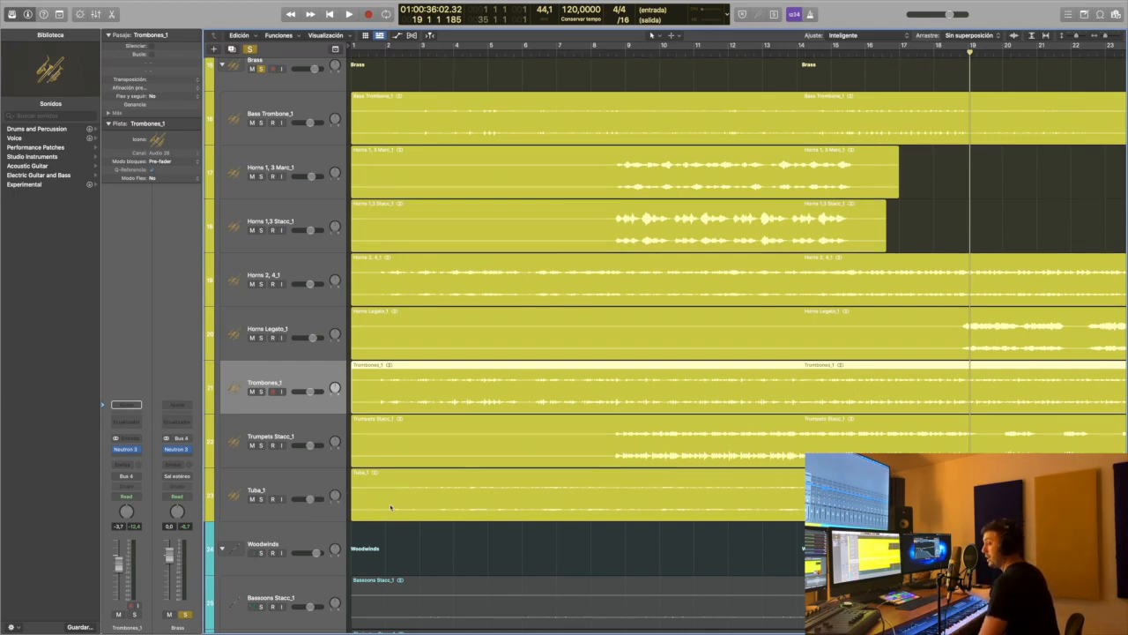
{"action": "scroll", "coordinate": [371, 494], "scroll_direction": "right", "scroll_amount": 2}
{"action": "left_click", "coordinate": [317, 432]}
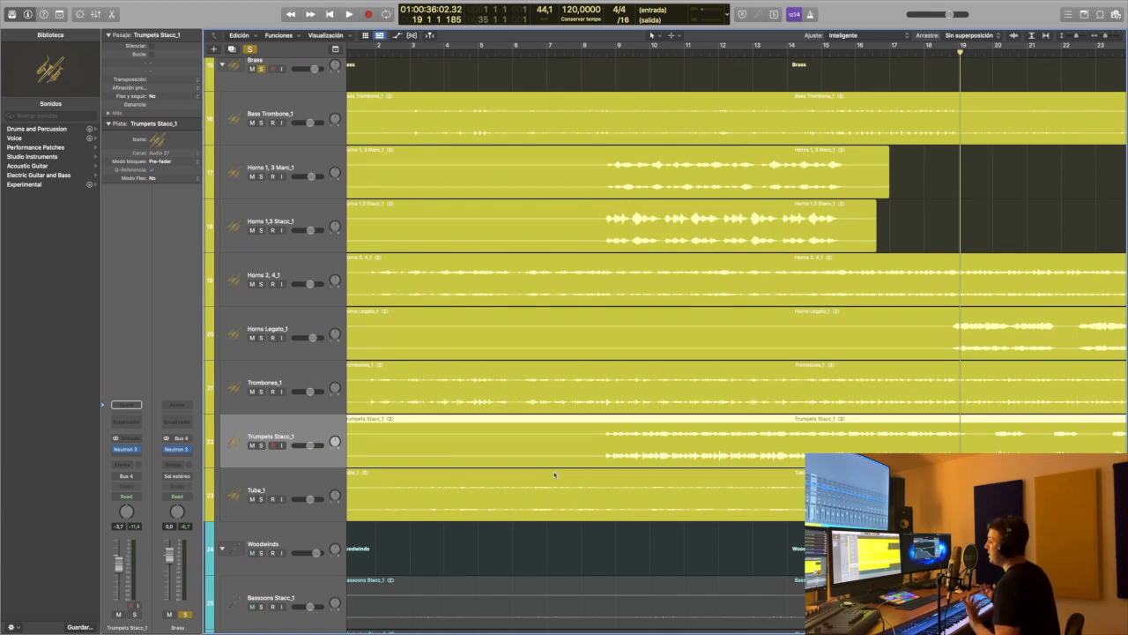
{"action": "scroll", "coordinate": [699, 418], "scroll_direction": "left", "scroll_amount": 2}
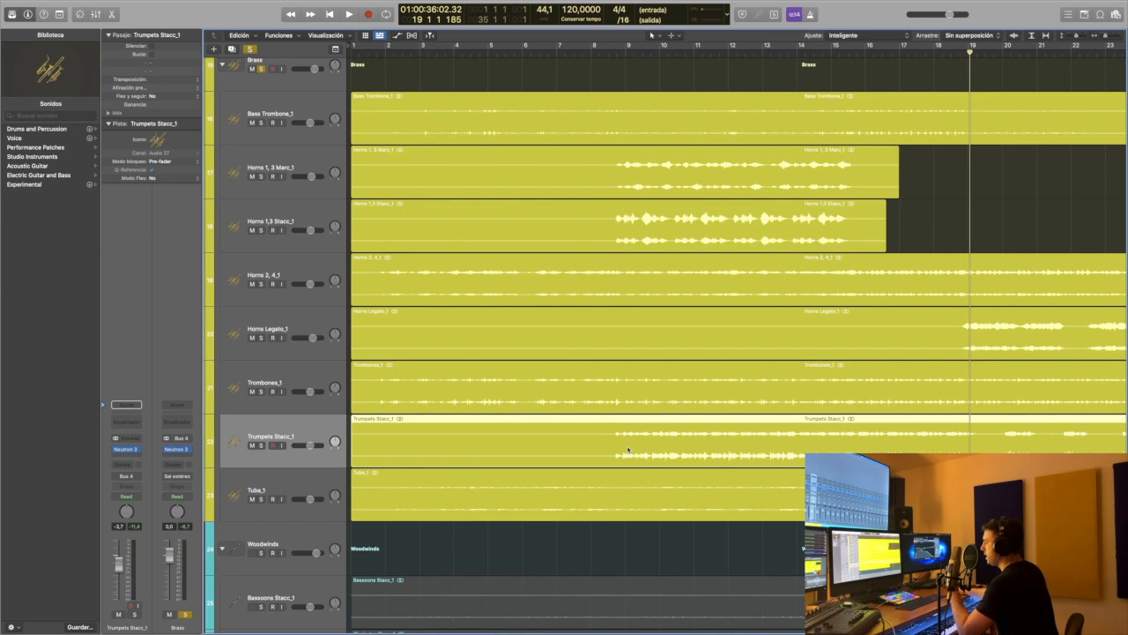
- Select and solo the Bass Trombone_1 track within the Brass stack and play it from the start of the project
{"action": "left_click", "coordinate": [286, 107]}
{"action": "left_click", "coordinate": [261, 123]}
{"action": "key", "text": "Return"}
{"action": "key", "text": "space"}
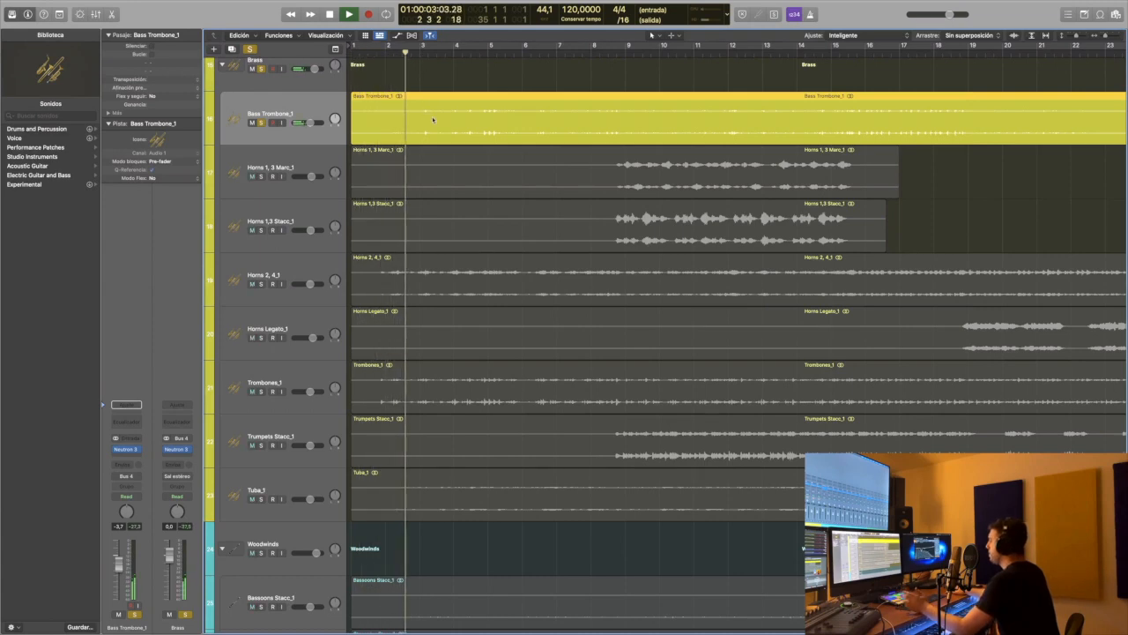
- Enlarge the track heights to examine the Bass Trombone_1 waveform during playback, and reduce them to a medium height
{"action": "key", "text": "super+Down"}
{"action": "key", "text": "super+Down"}
{"action": "key", "text": "super+Down"}
{"action": "key", "text": "super+Down"}
{"action": "key", "text": "super+Down"}
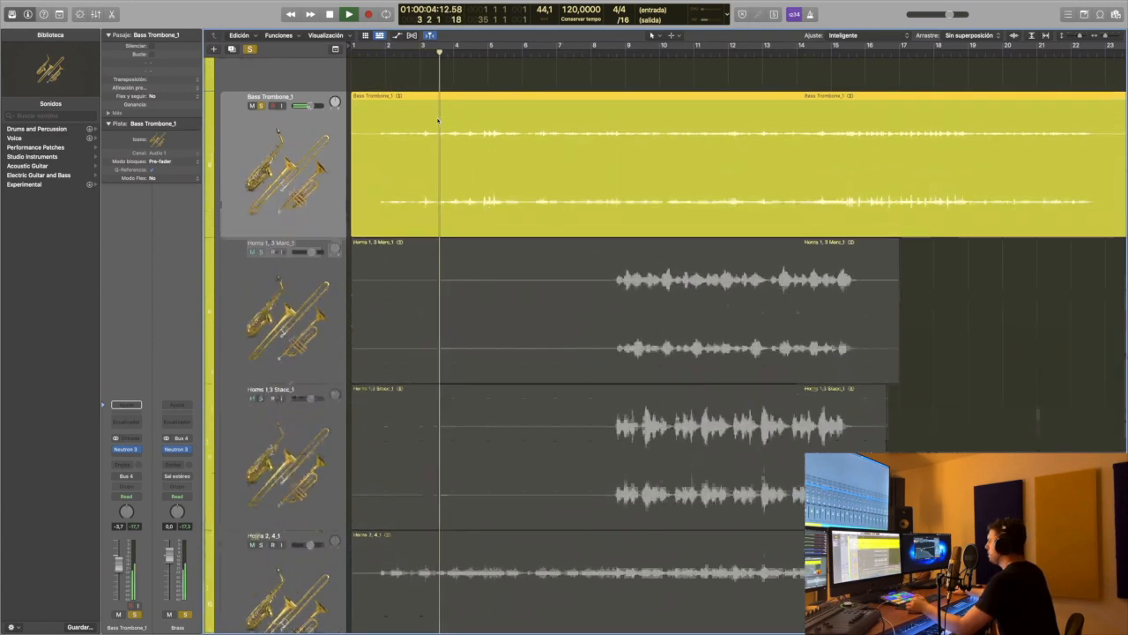
{"action": "key", "text": "super+Down"}
{"action": "key", "text": "super+Down"}
{"action": "key", "text": "super+Down"}
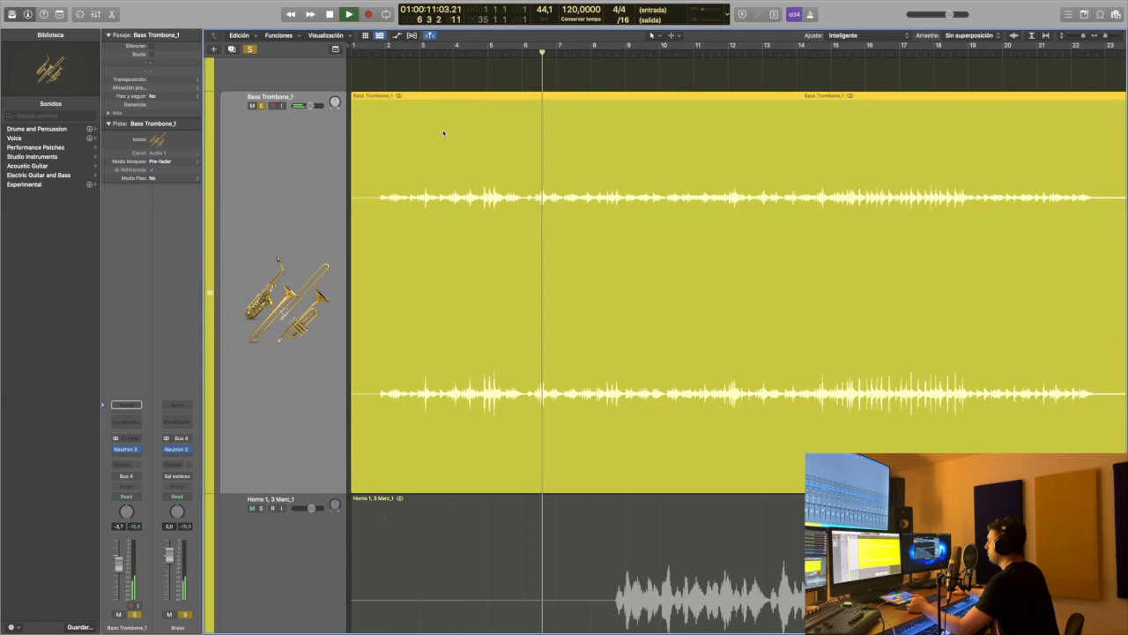
{"action": "key", "text": "super+Up"}
{"action": "key", "text": "super+Up"}
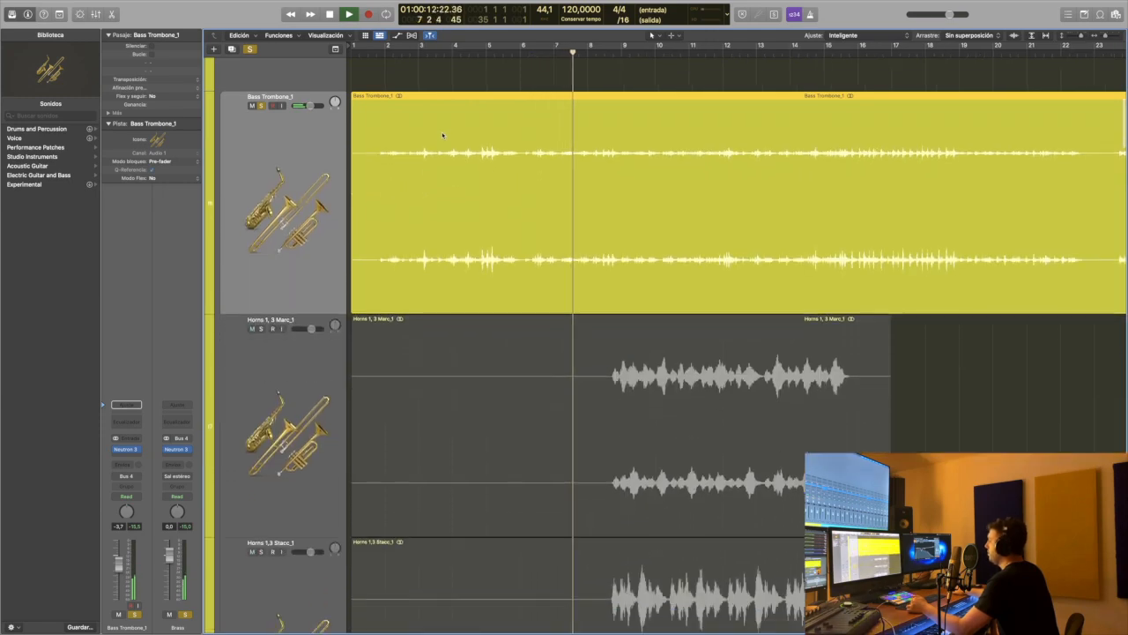
{"action": "key", "text": "super+Up"}
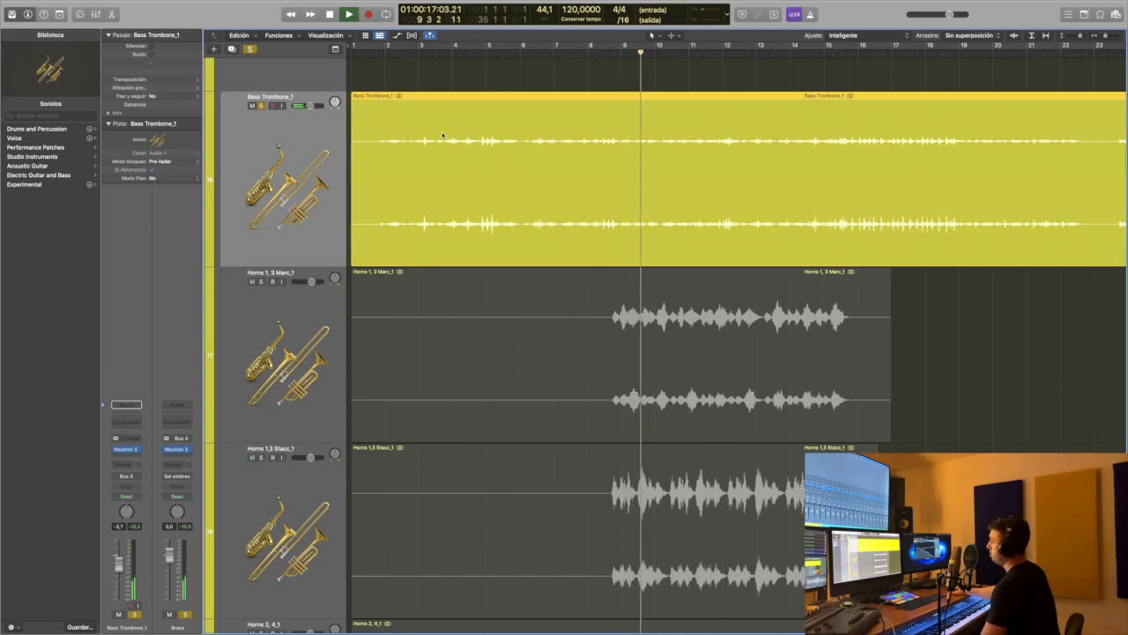
{"action": "scroll", "coordinate": [450, 142], "scroll_direction": "up", "scroll_amount": 3}
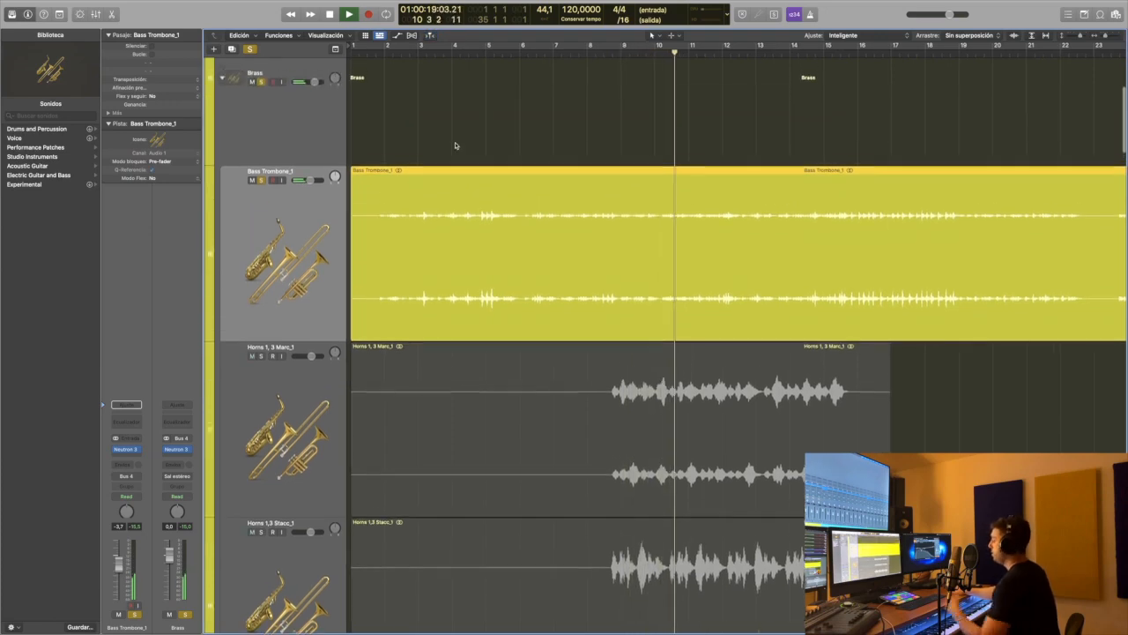
{"action": "key", "text": "super+Up"}
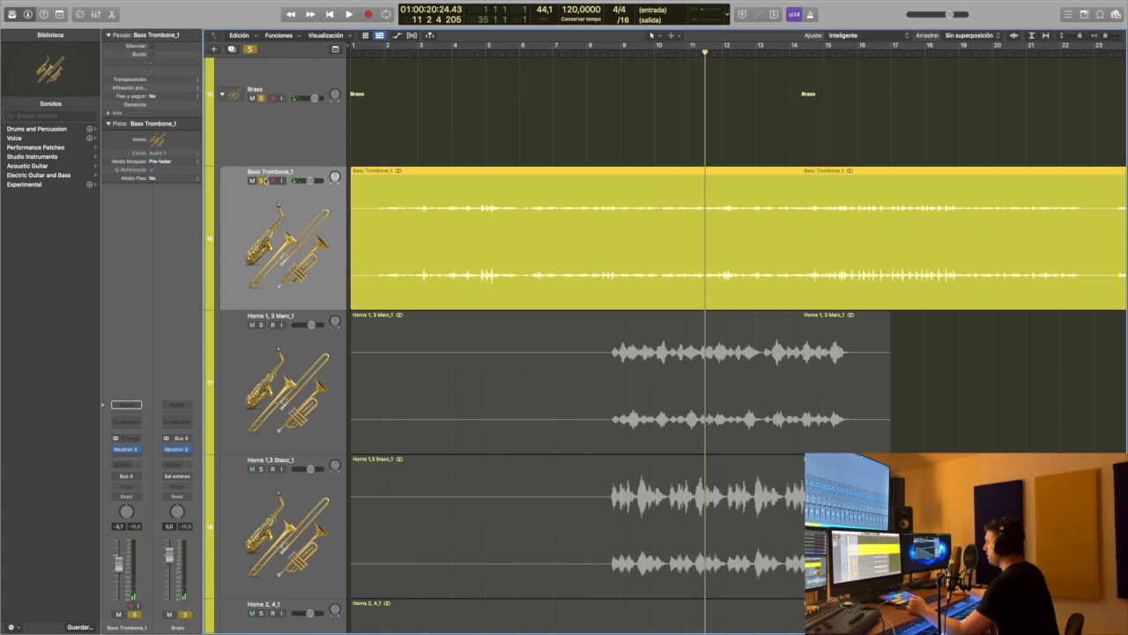
- Unsolo Bass Trombone_1, solo Horns 2, 4_1 and play it from the start of the project into bar 5
{"action": "key", "text": "super+a"}
{"action": "scroll", "coordinate": [561, 327], "scroll_direction": "down", "scroll_amount": 5}
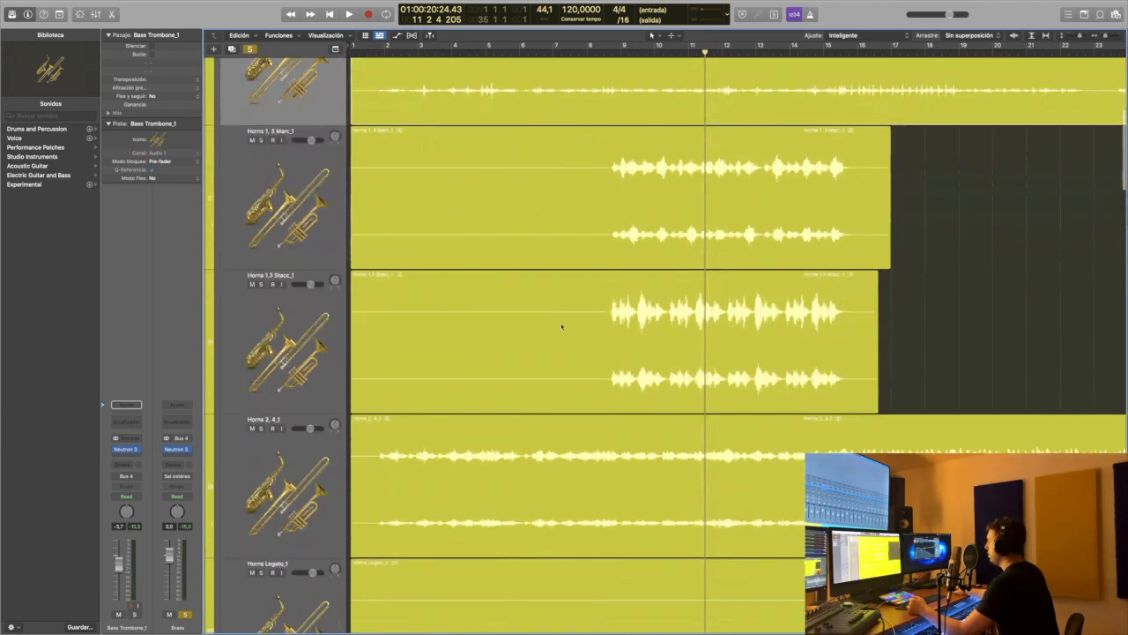
{"action": "scroll", "coordinate": [618, 291], "scroll_direction": "down", "scroll_amount": 3}
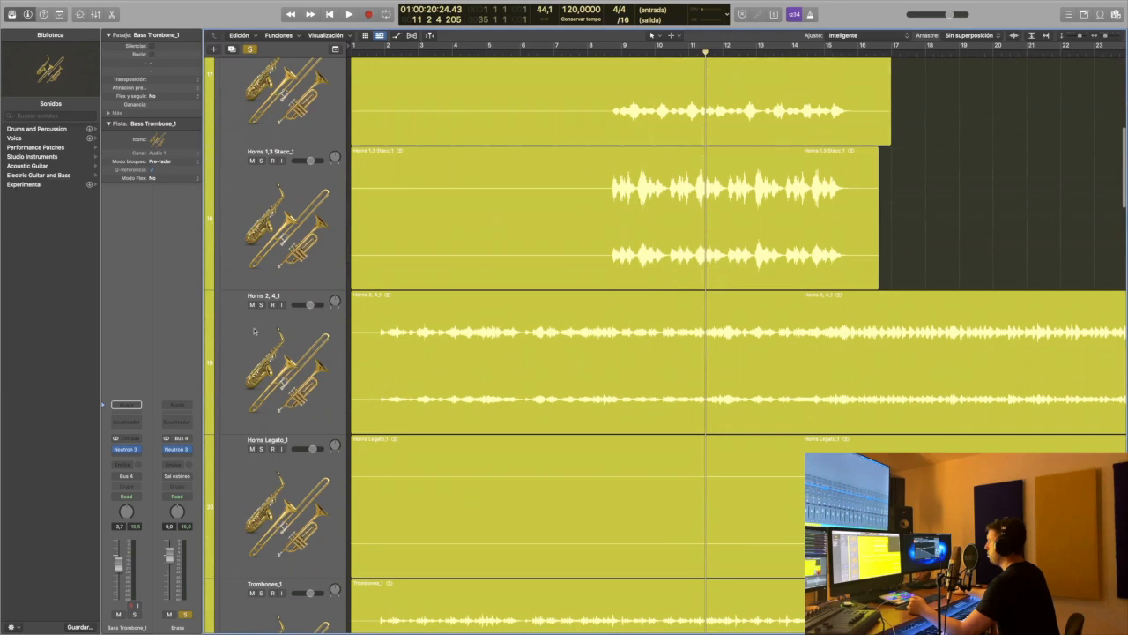
{"action": "left_click", "coordinate": [261, 304]}
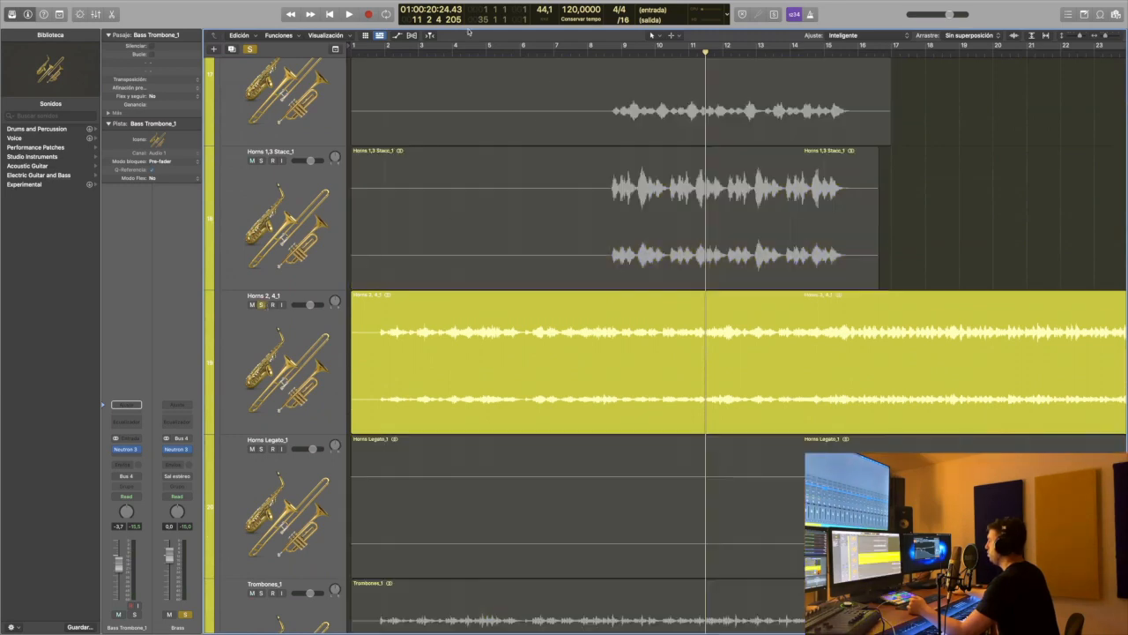
{"action": "left_click", "coordinate": [328, 14]}
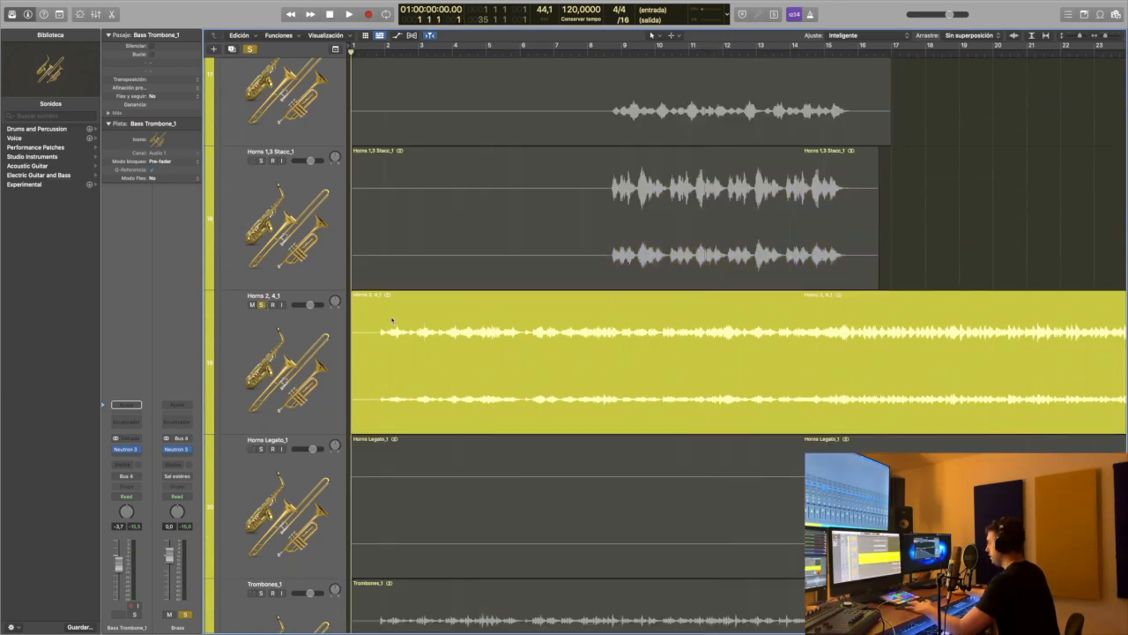
{"action": "key", "text": "space"}
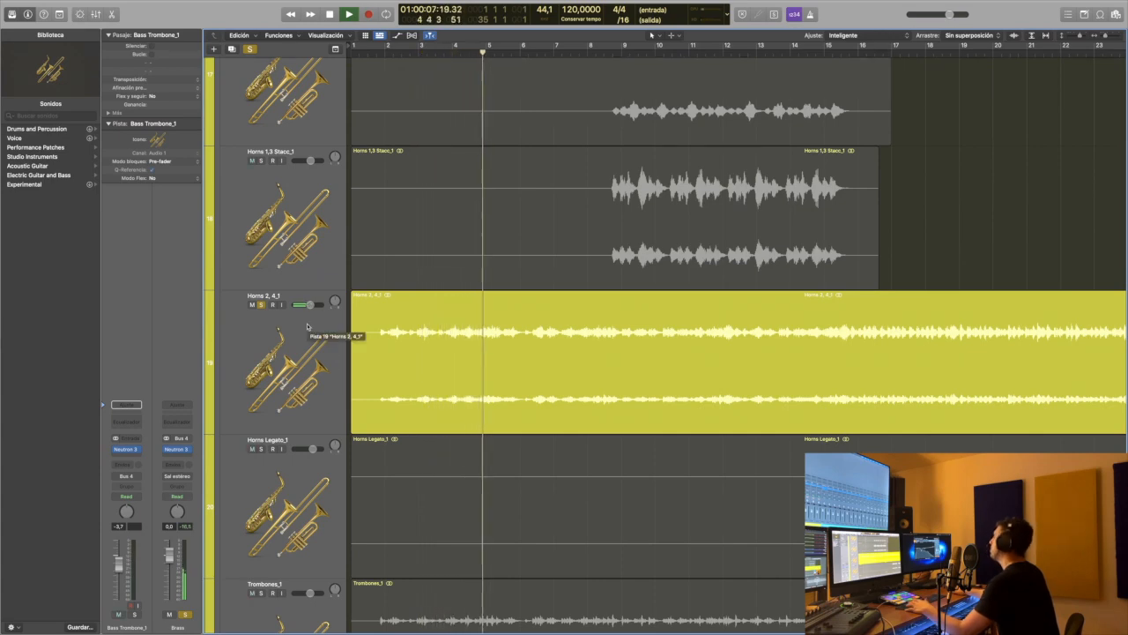
{"action": "key", "text": "space"}
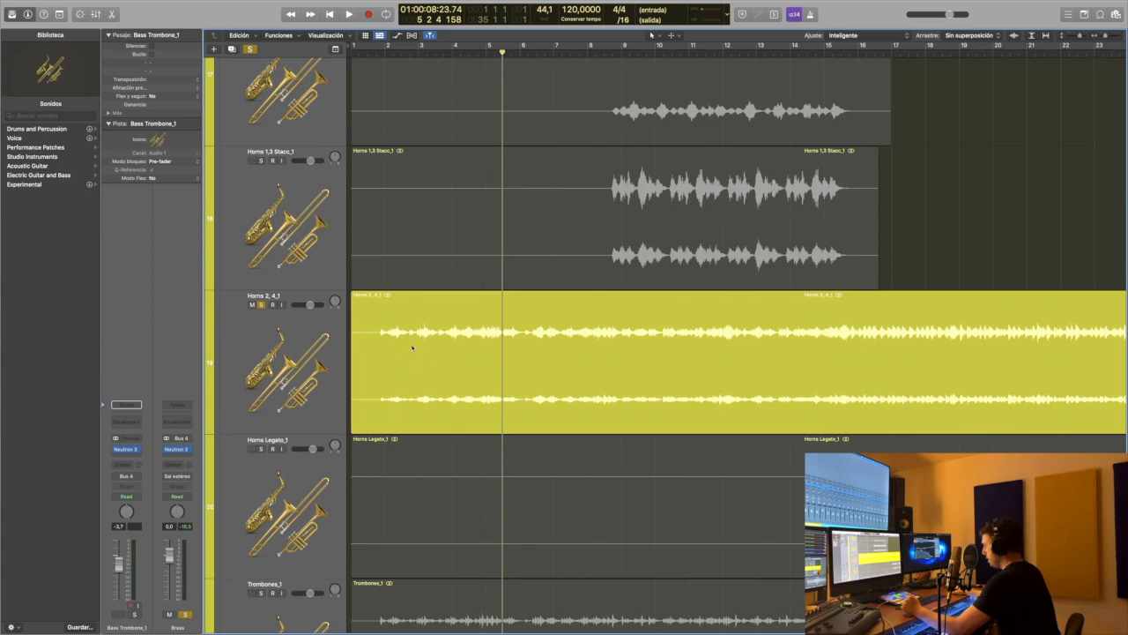
- Add Bass Trombone_1 to the solo and play it together with Horns 2, 4_1 from bar 1 into bar 5
{"action": "scroll", "coordinate": [430, 355], "scroll_direction": "up", "scroll_amount": 5}
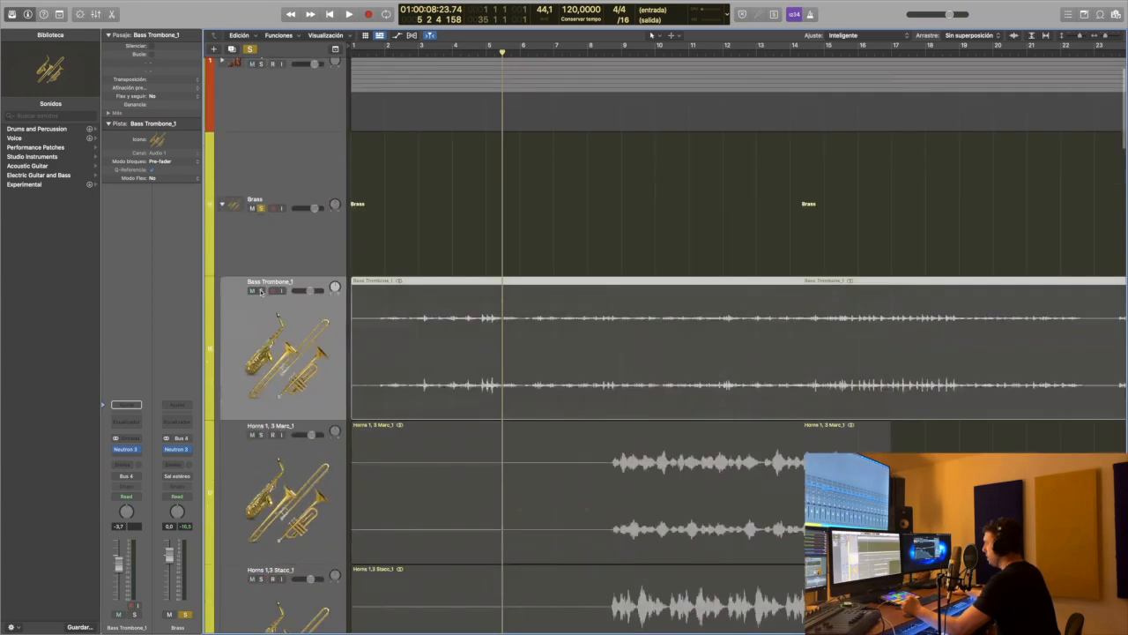
{"action": "left_click", "coordinate": [260, 291]}
{"action": "left_click", "coordinate": [375, 54]}
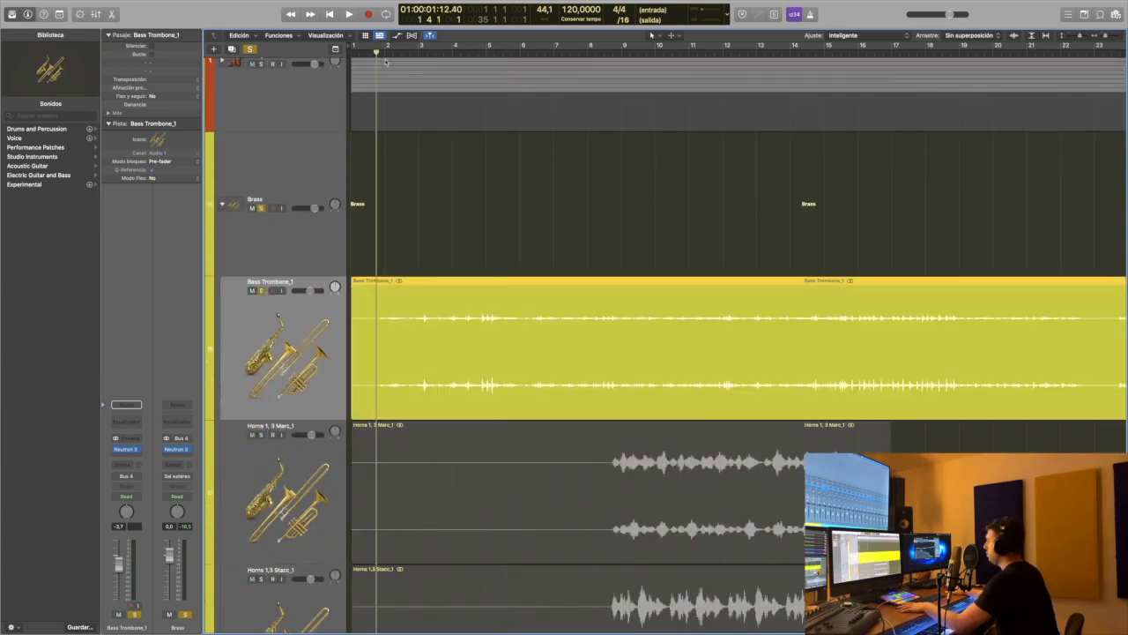
{"action": "key", "text": "space"}
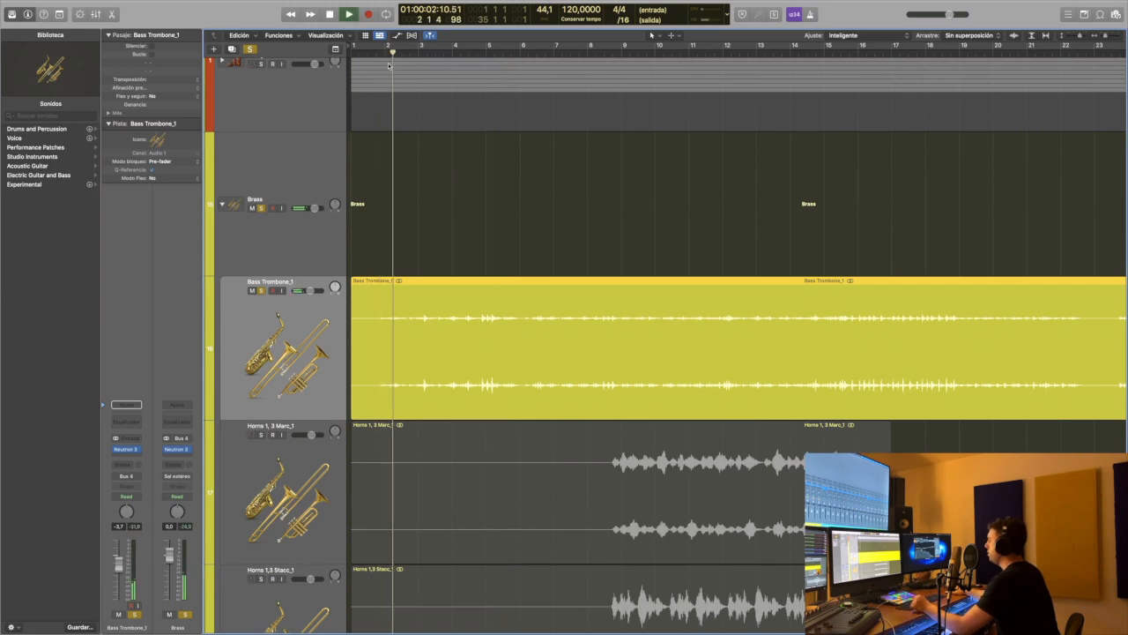
{"action": "scroll", "coordinate": [463, 275], "scroll_direction": "down", "scroll_amount": 3}
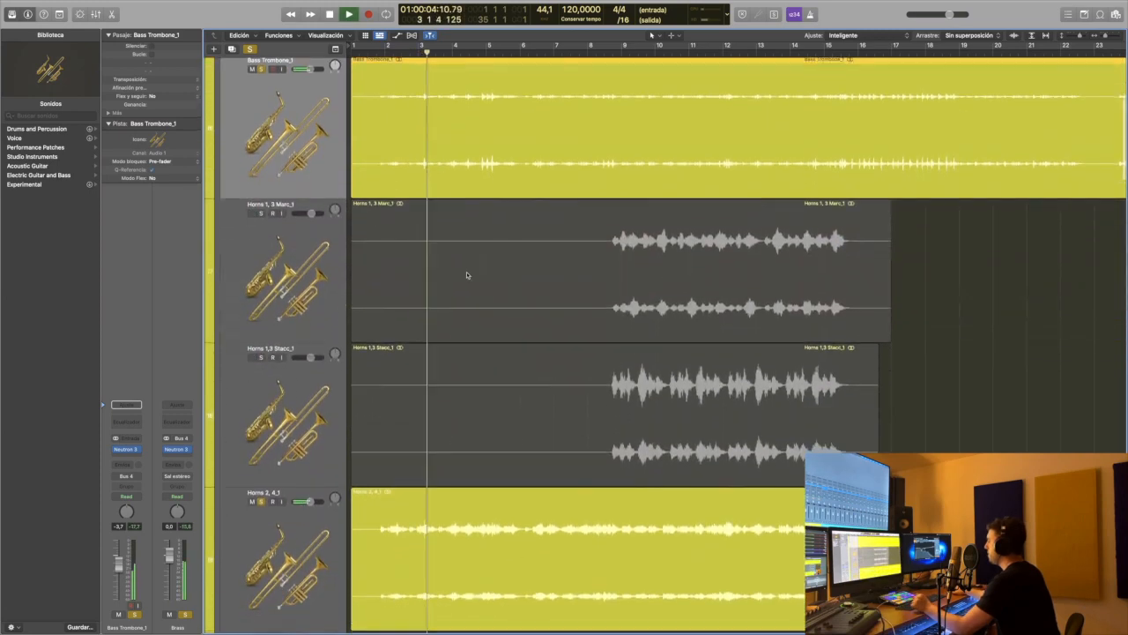
{"action": "scroll", "coordinate": [469, 275], "scroll_direction": "down", "scroll_amount": 3}
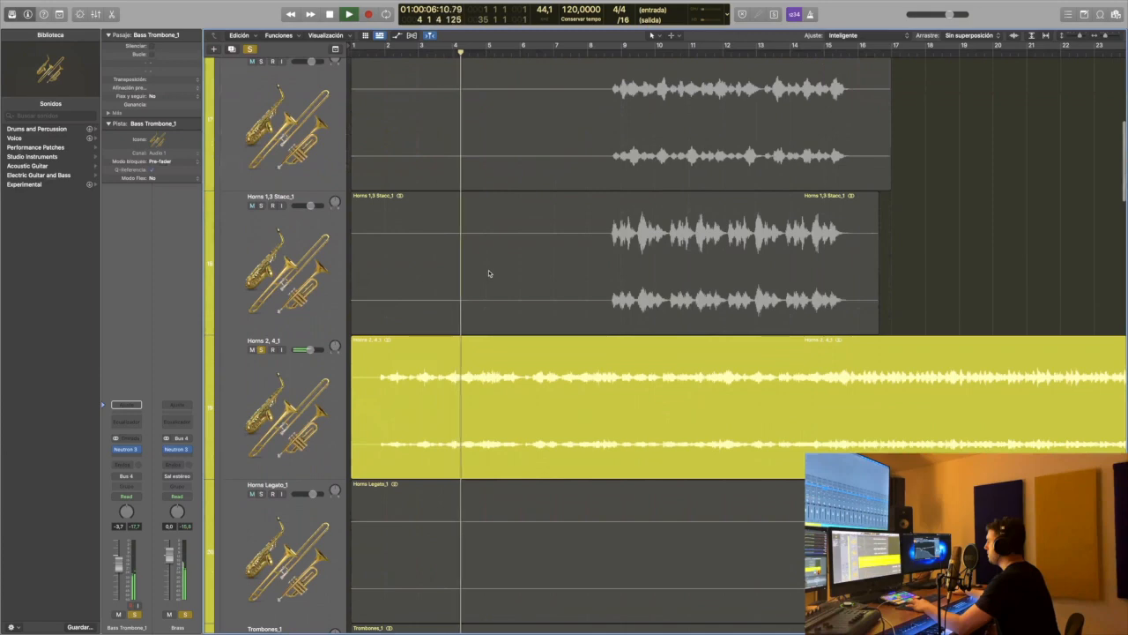
{"action": "key", "text": "space"}
- Add Trombones_1 to the soloed brass tracks and play them together from the start of the project into bar 5
{"action": "scroll", "coordinate": [488, 273], "scroll_direction": "down", "scroll_amount": 3}
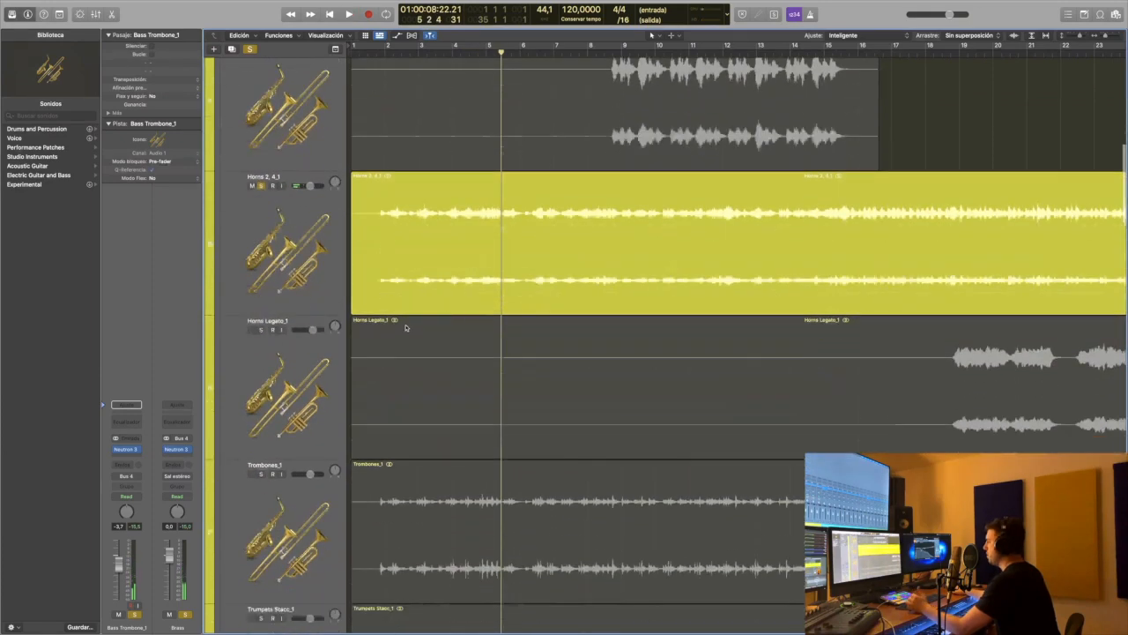
{"action": "scroll", "coordinate": [345, 582], "scroll_direction": "down", "scroll_amount": 2}
{"action": "left_click", "coordinate": [261, 371]}
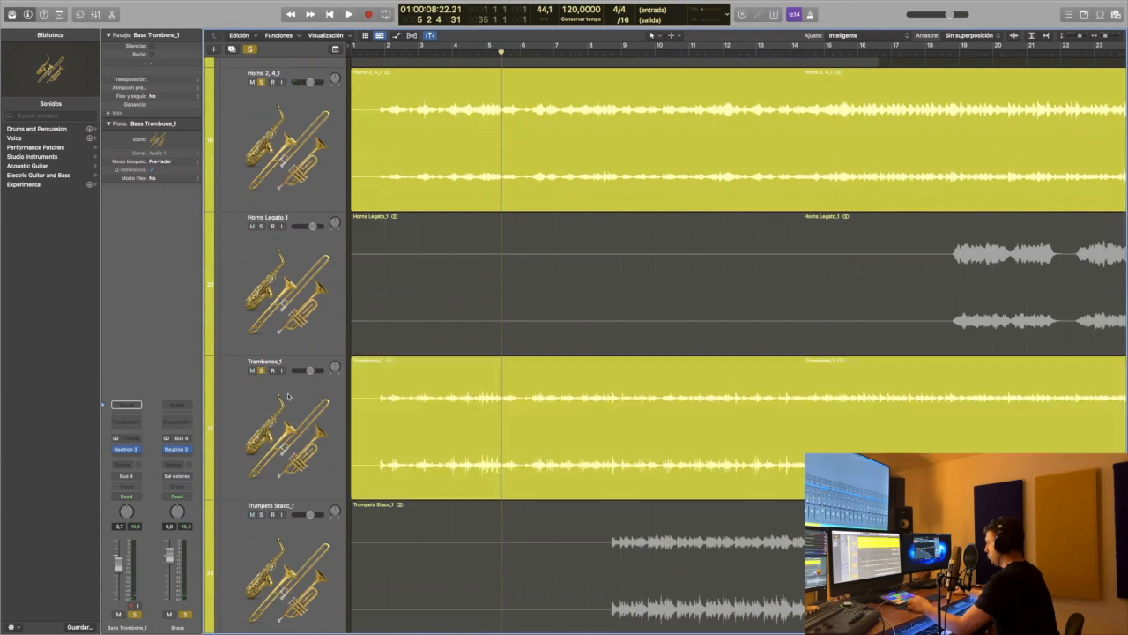
{"action": "scroll", "coordinate": [326, 370], "scroll_direction": "down", "scroll_amount": 3}
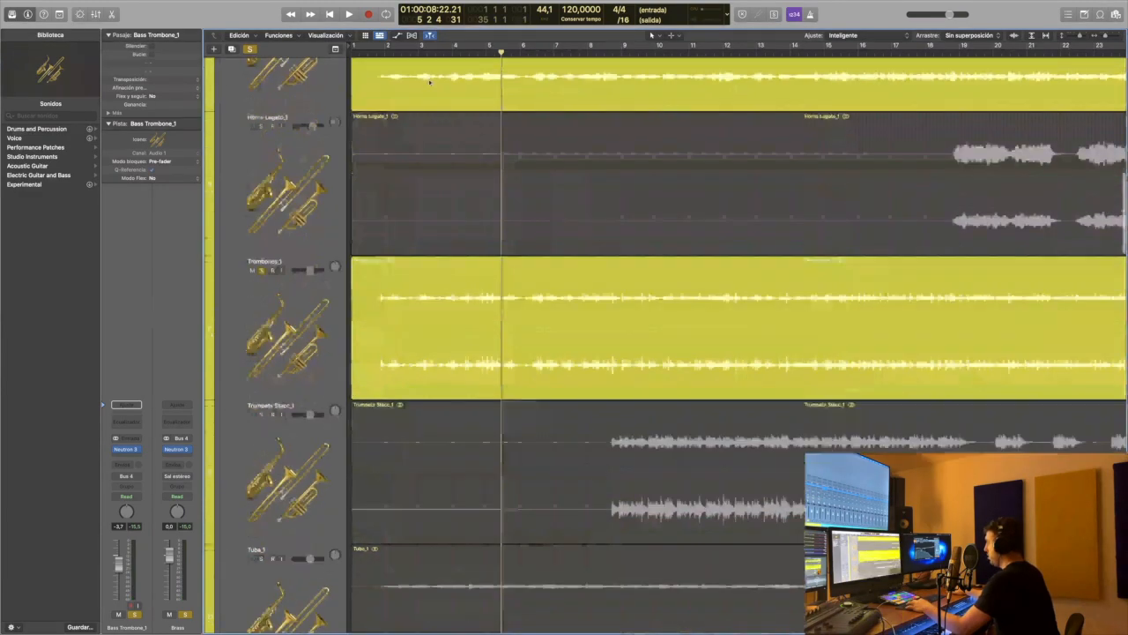
{"action": "key", "text": "Return"}
{"action": "key", "text": "space"}
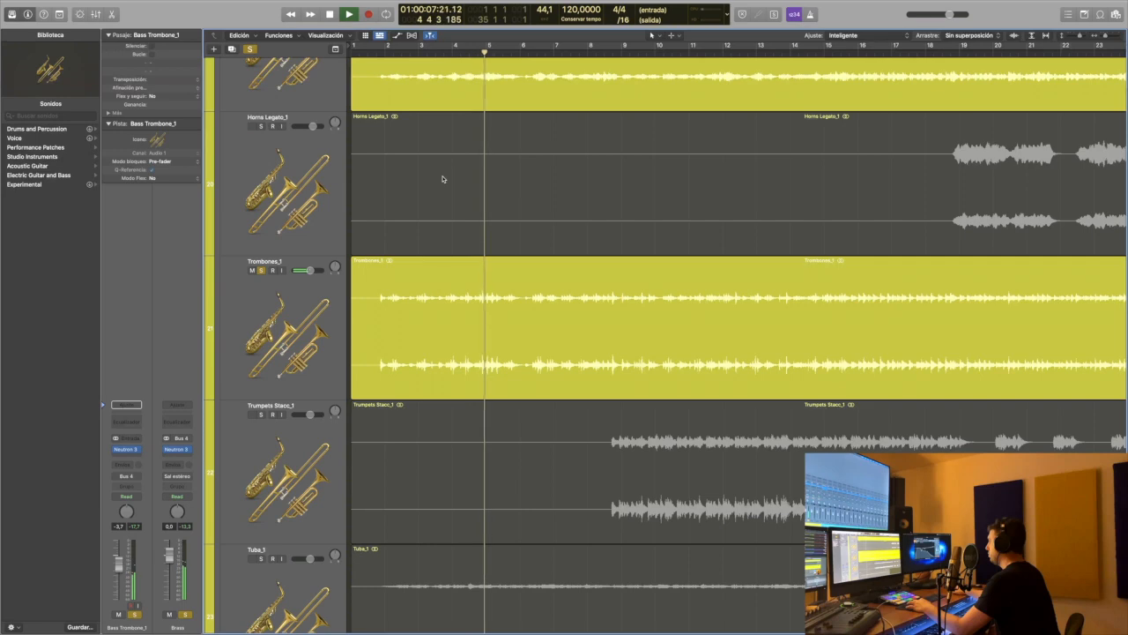
{"action": "key", "text": "space"}
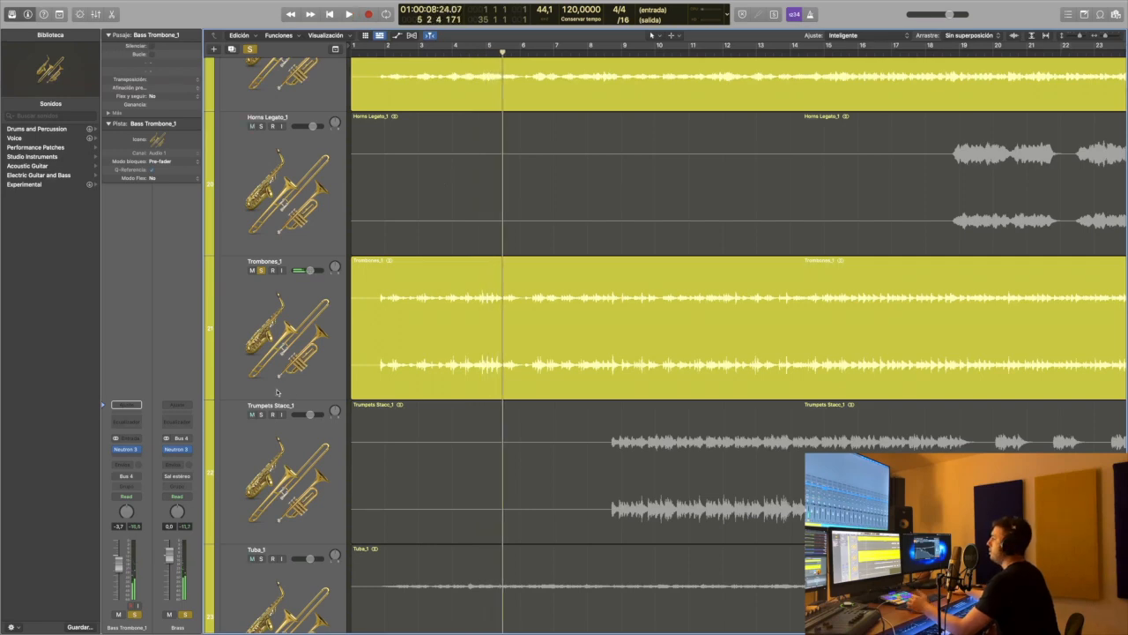
- Add Tuba_1 to the soloed brass tracks and start playback from beat 3 of bar 1
{"action": "scroll", "coordinate": [340, 479], "scroll_direction": "down", "scroll_amount": 4}
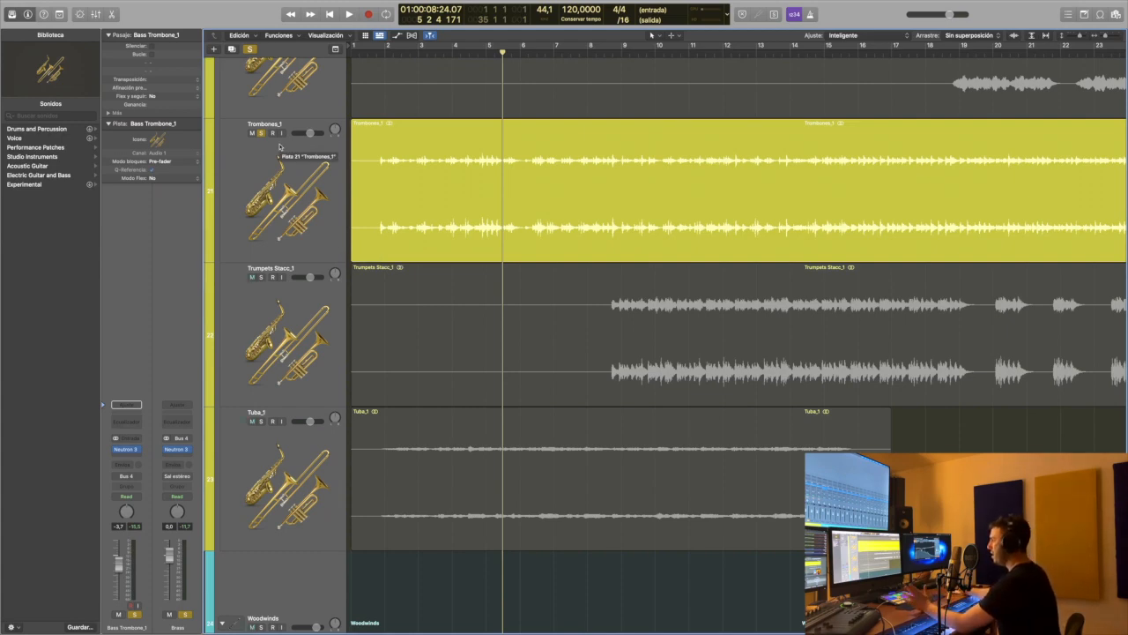
{"action": "left_click", "coordinate": [371, 53]}
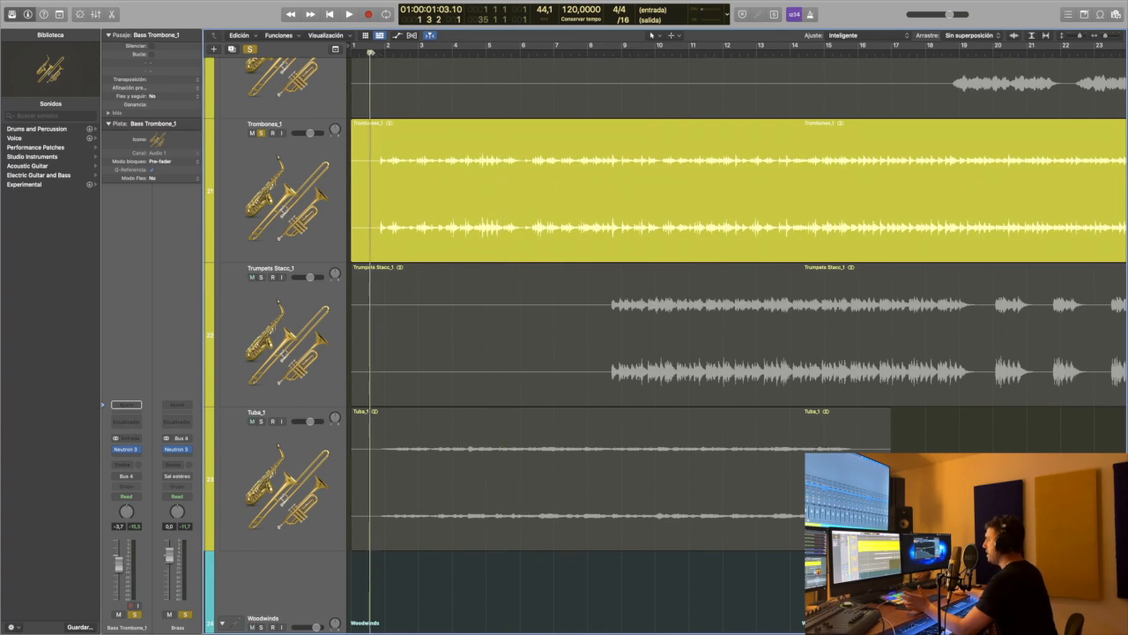
{"action": "left_click_drag", "start_coordinate": [370, 54], "coordinate": [367, 53]}
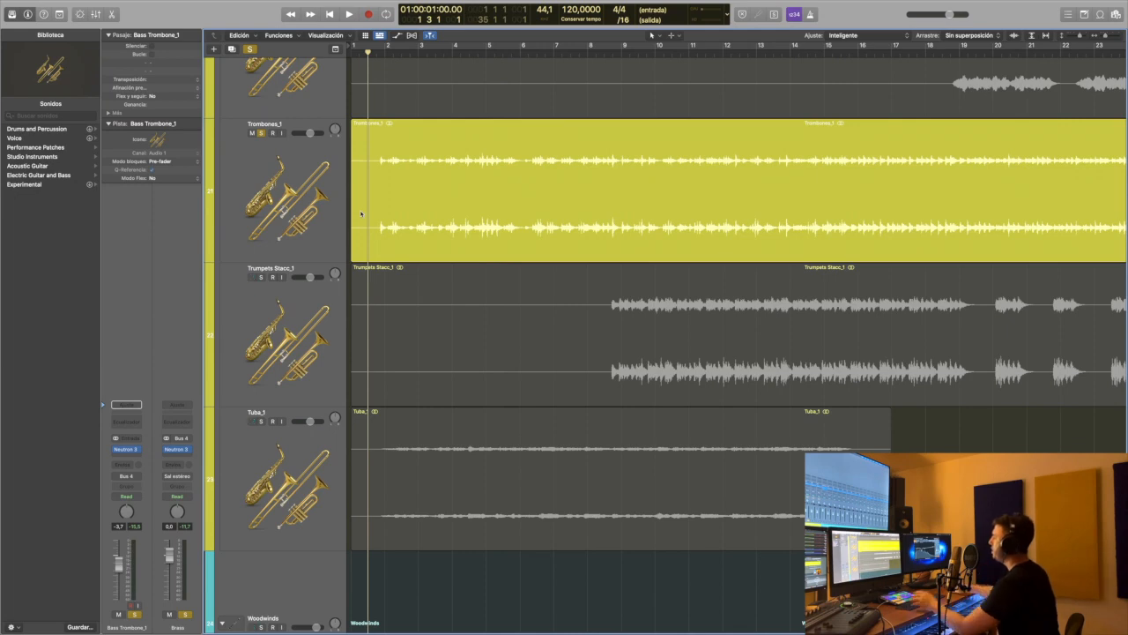
{"action": "left_click", "coordinate": [261, 421]}
{"action": "key", "text": "space"}
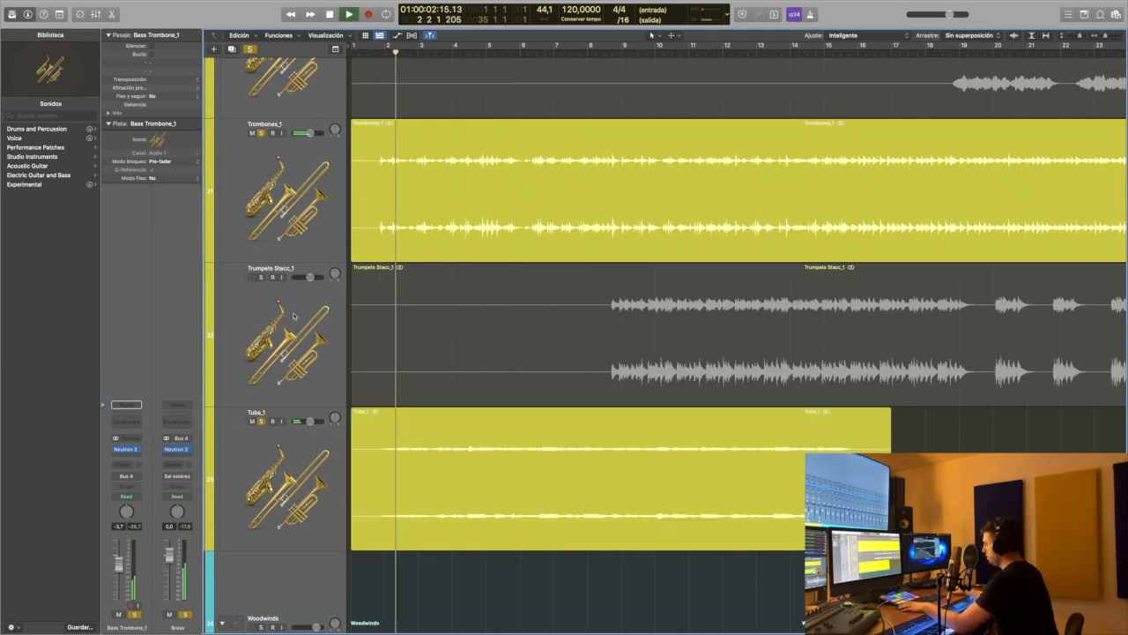
- Unsolo Trombones_1, Horns 2, 4_1 and Bass Trombone_1 during playback to hear Tuba_1 alone, stopping in bar 10
{"action": "left_click", "coordinate": [261, 133]}
{"action": "scroll", "coordinate": [306, 204], "scroll_direction": "up", "scroll_amount": 3}
{"action": "scroll", "coordinate": [305, 204], "scroll_direction": "up", "scroll_amount": 2}
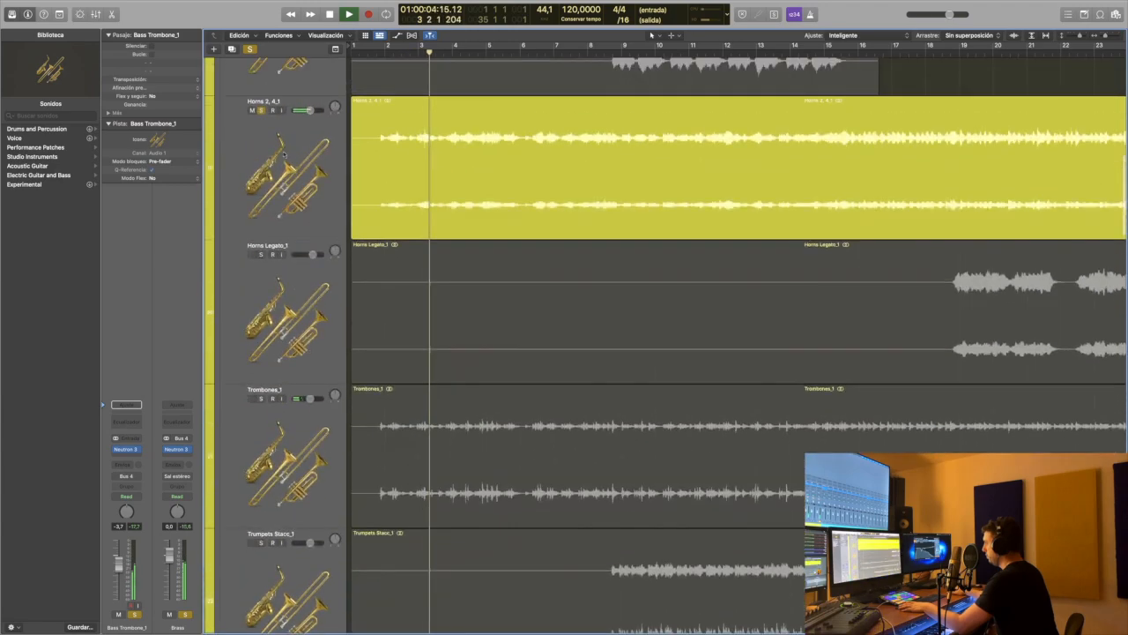
{"action": "scroll", "coordinate": [273, 148], "scroll_direction": "up", "scroll_amount": 5}
{"action": "scroll", "coordinate": [273, 148], "scroll_direction": "up", "scroll_amount": 5}
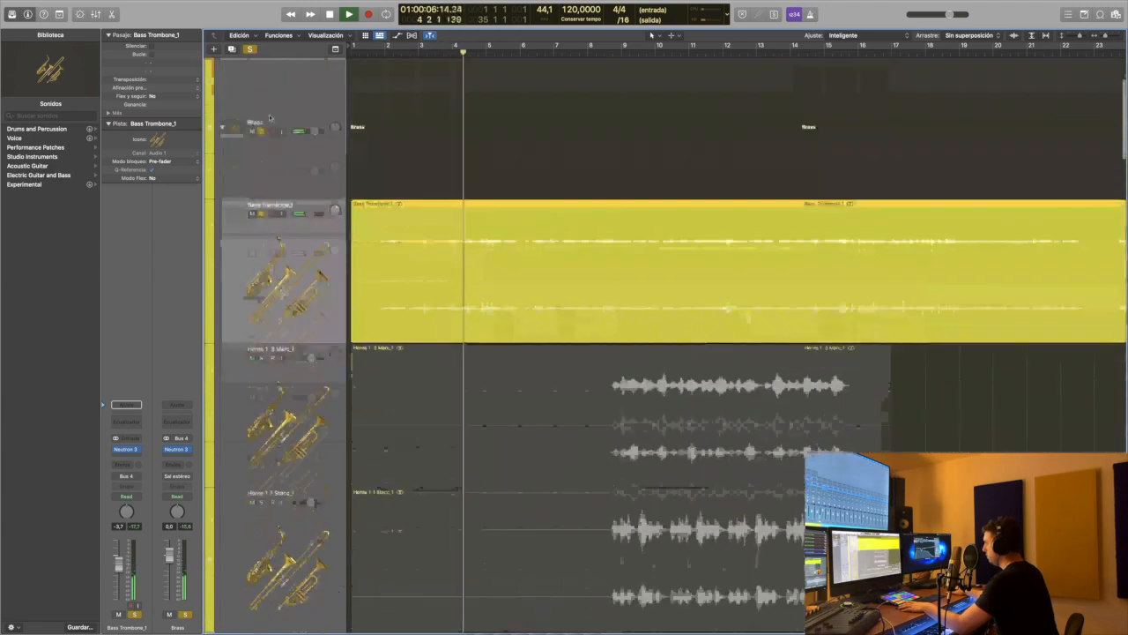
{"action": "left_click", "coordinate": [262, 254]}
{"action": "scroll", "coordinate": [347, 291], "scroll_direction": "down", "scroll_amount": 9}
{"action": "scroll", "coordinate": [347, 291], "scroll_direction": "down", "scroll_amount": 12}
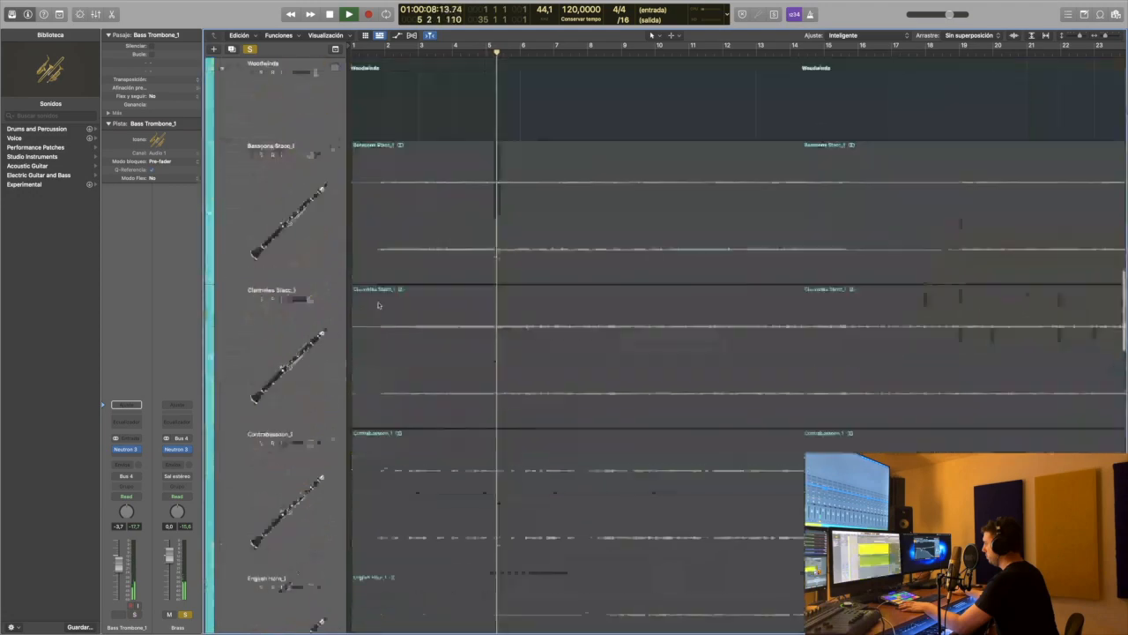
{"action": "scroll", "coordinate": [399, 298], "scroll_direction": "up", "scroll_amount": 7}
{"action": "scroll", "coordinate": [400, 299], "scroll_direction": "up", "scroll_amount": 2}
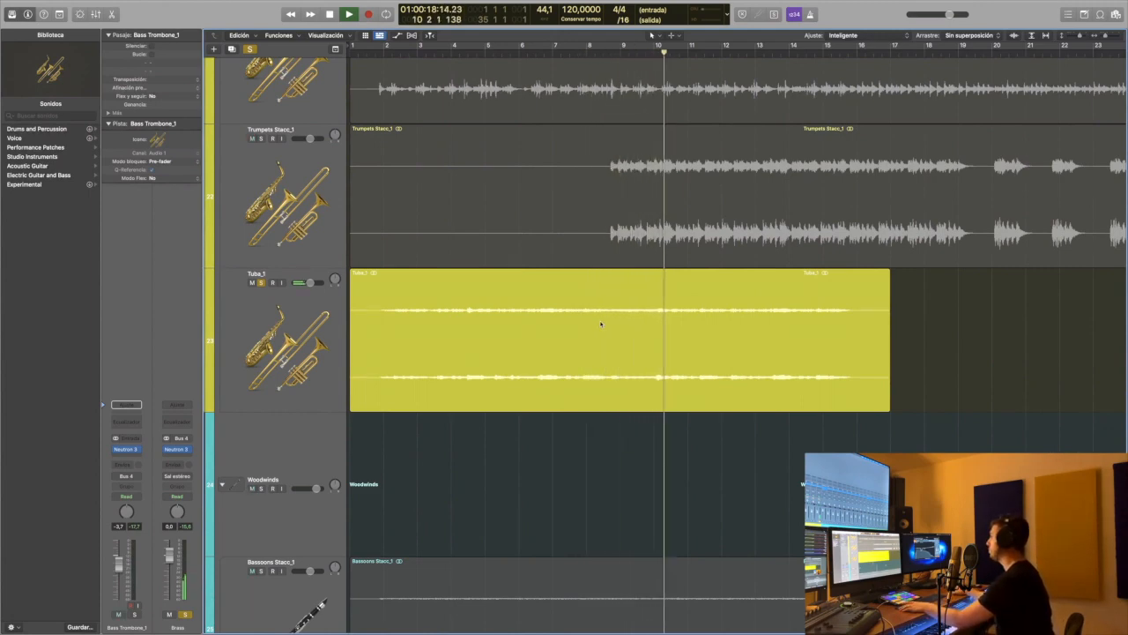
{"action": "key", "text": "space"}
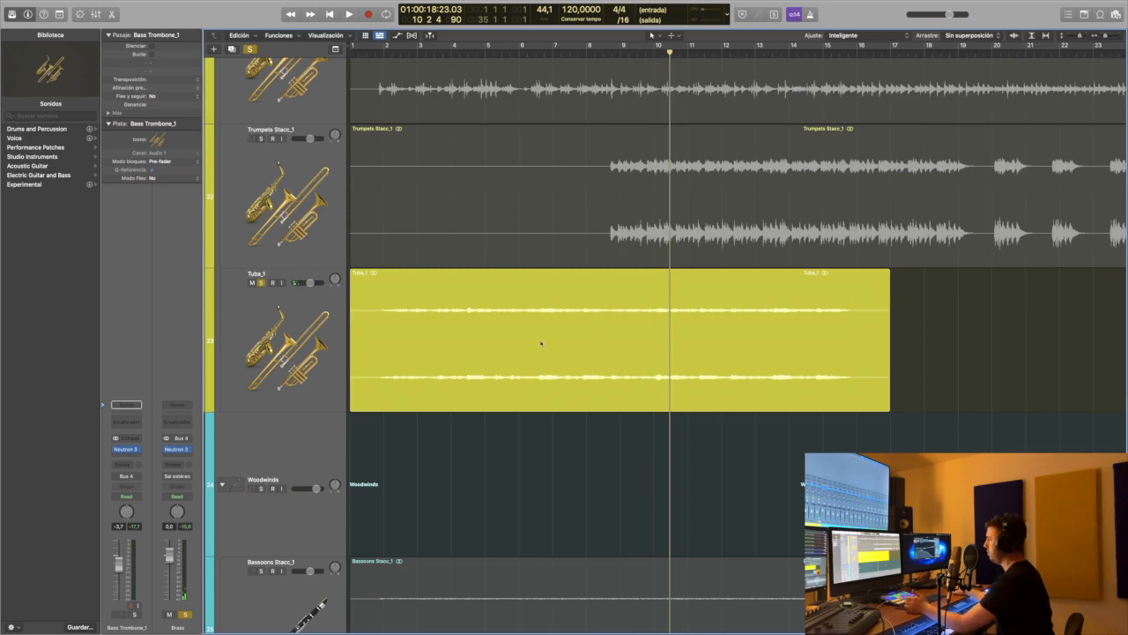
- Unsolo Tuba_1, solo Trumpets Stacc_1 and play it from bar 8
{"action": "scroll", "coordinate": [541, 344], "scroll_direction": "up", "scroll_amount": 2}
{"action": "left_click", "coordinate": [261, 334]}
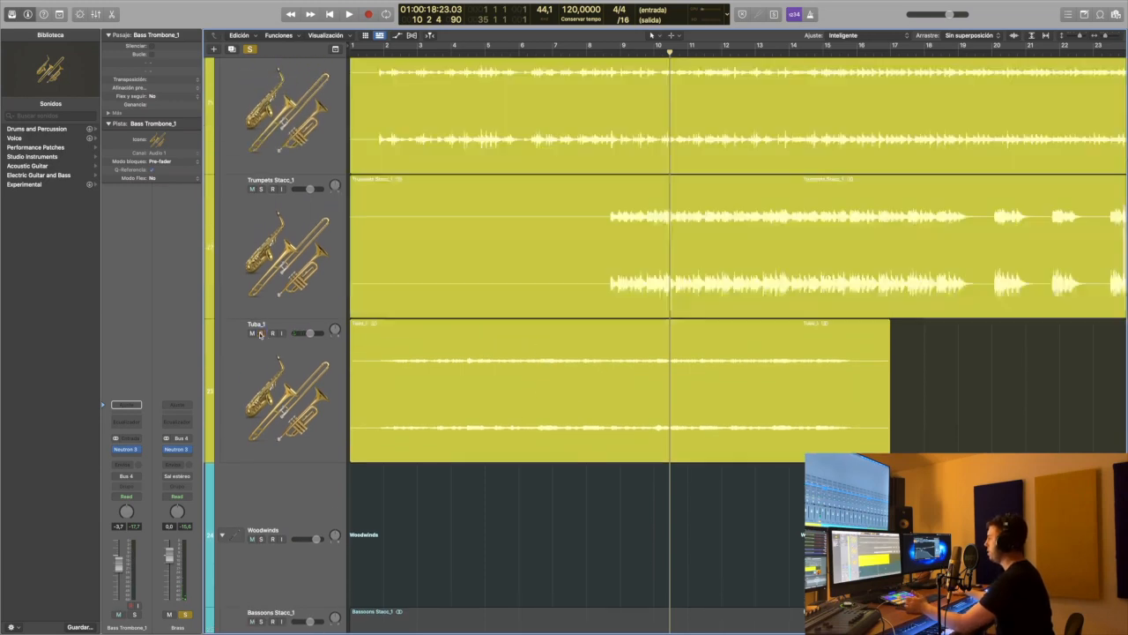
{"action": "left_click", "coordinate": [262, 189]}
{"action": "left_click", "coordinate": [597, 53]}
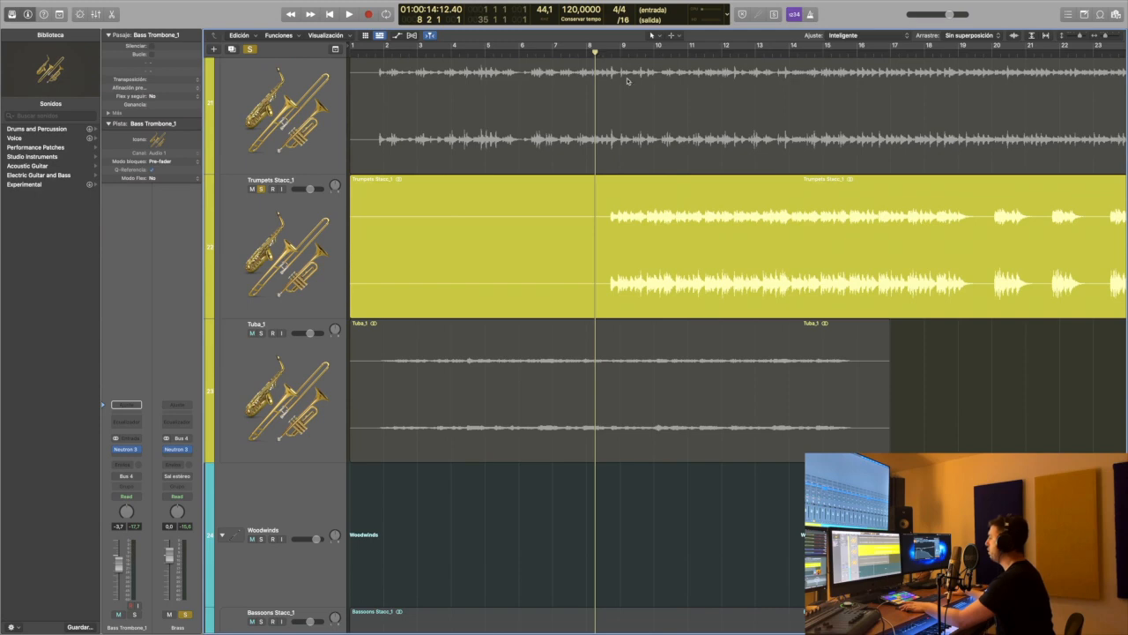
{"action": "key", "text": "space"}
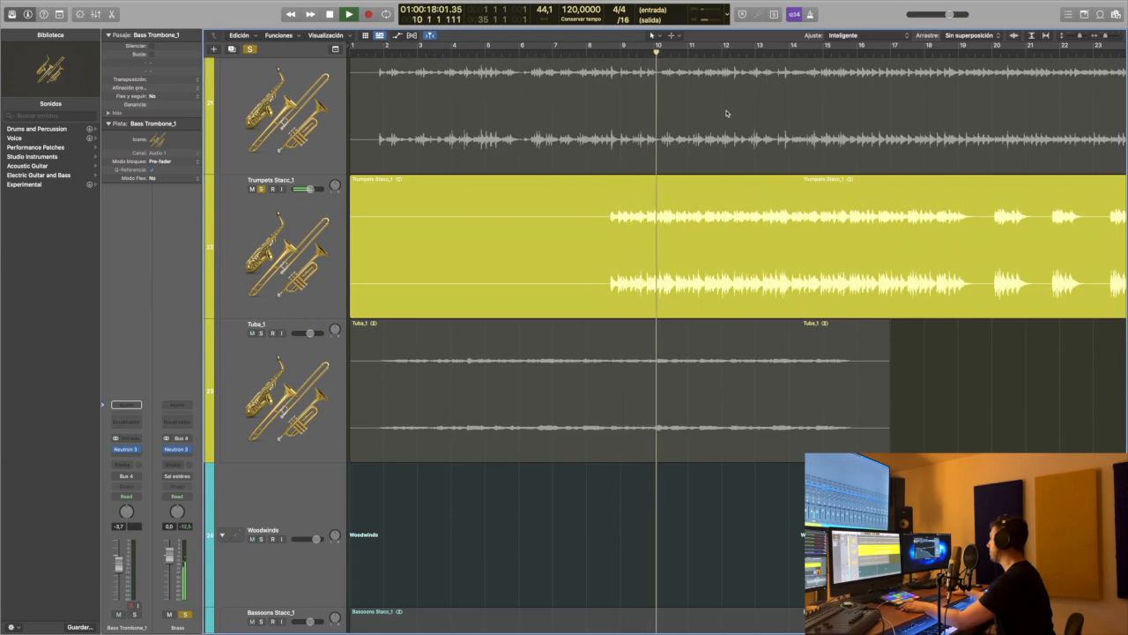
- Stop playback, add Trombones_1 to the solo with Trumpets Stacc_1, and play both from mid-bar 8 into bar 12
{"action": "scroll", "coordinate": [527, 182], "scroll_direction": "up", "scroll_amount": 5}
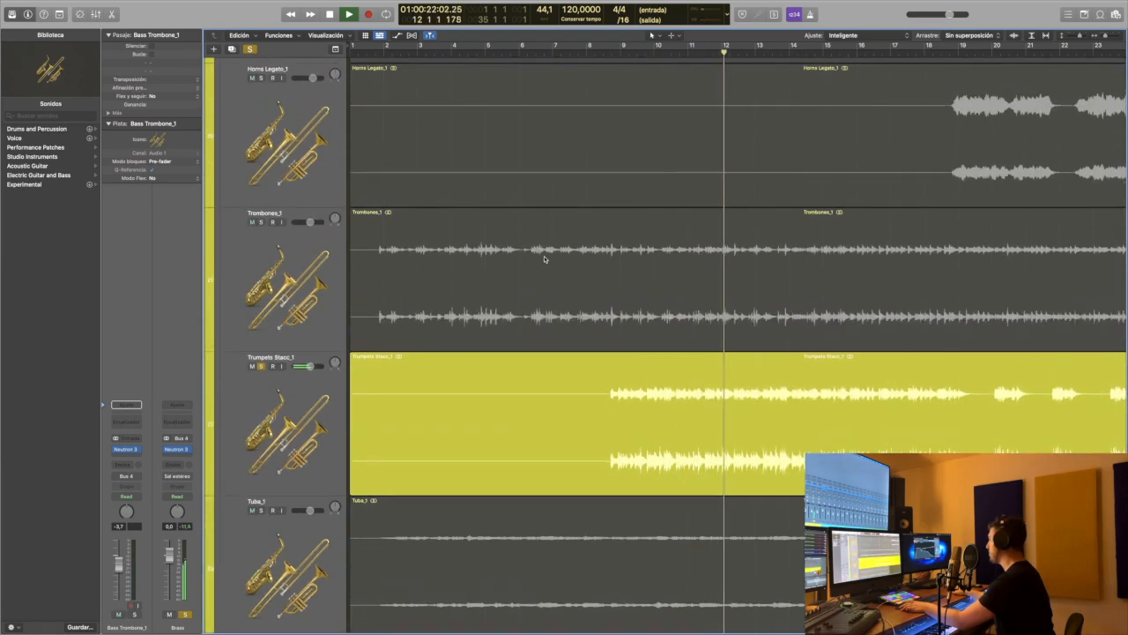
{"action": "key", "text": "space"}
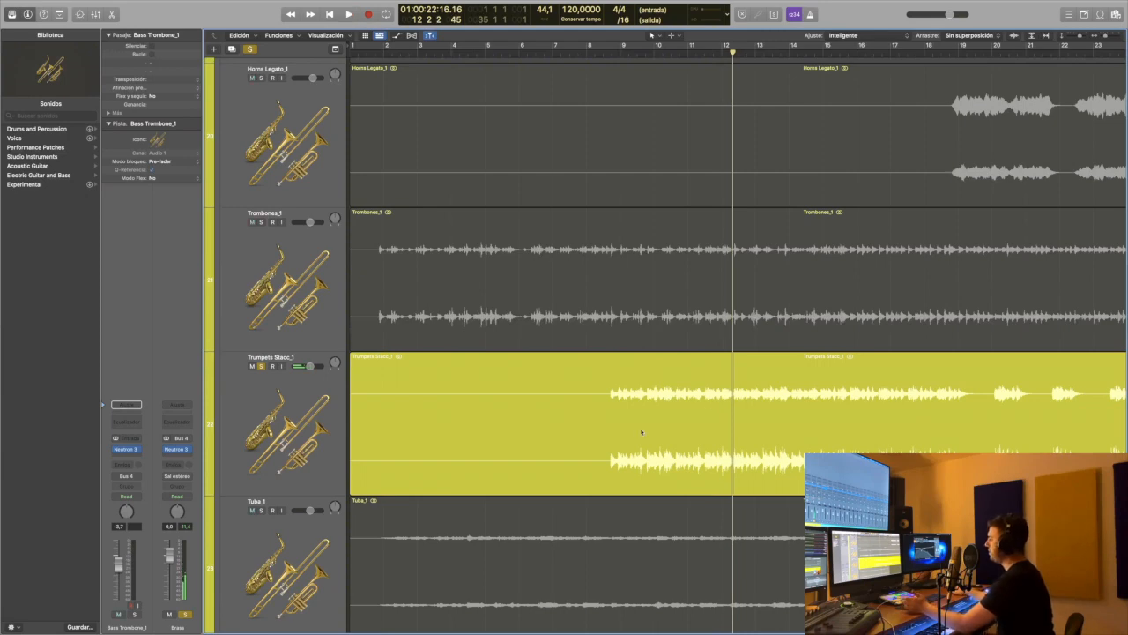
{"action": "left_click", "coordinate": [260, 223]}
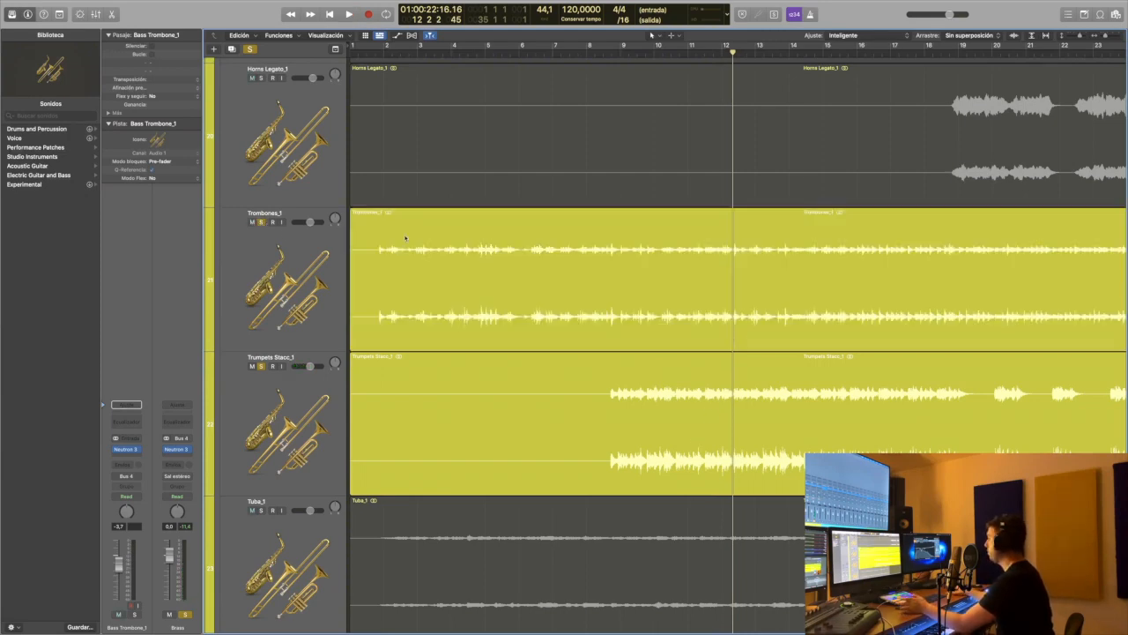
{"action": "left_click", "coordinate": [609, 54]}
{"action": "key", "text": "space"}
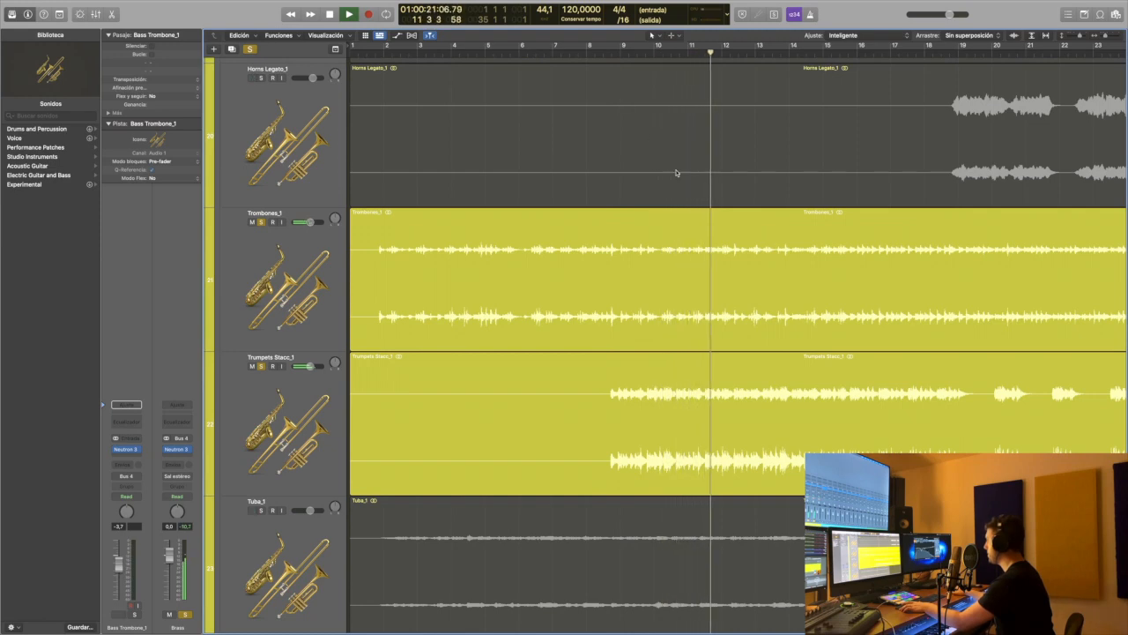
{"action": "key", "text": "space"}
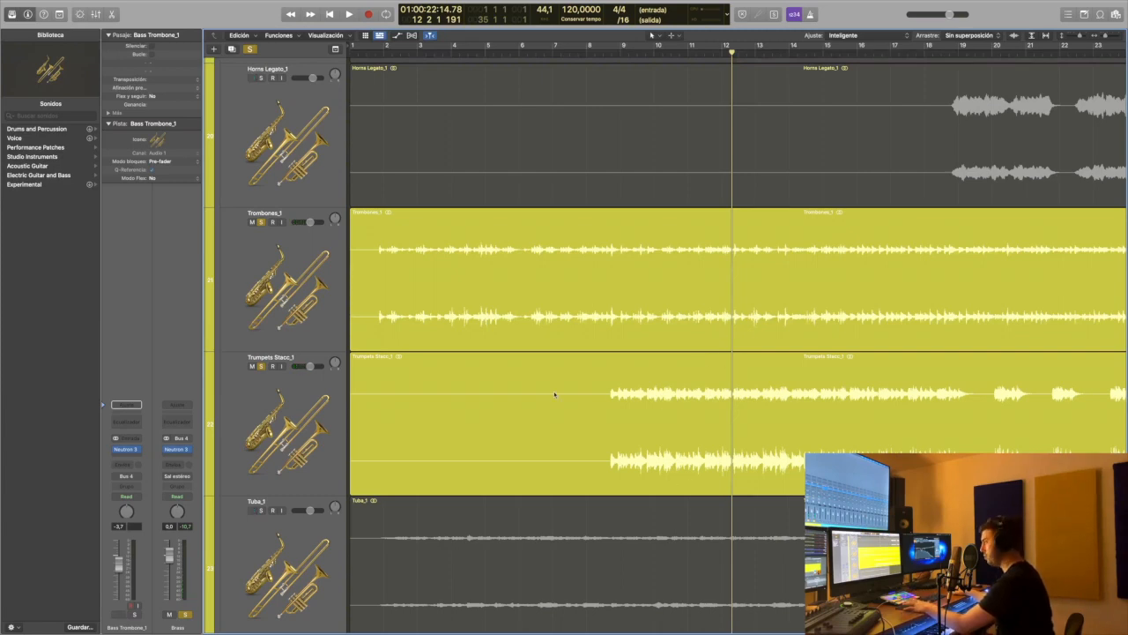
- Look over the brass tracks from Bass Trombone_1 to Tuba_1, comparing where the horn, trombone and trumpet parts enter
{"action": "scroll", "coordinate": [457, 405], "scroll_direction": "up", "scroll_amount": 5}
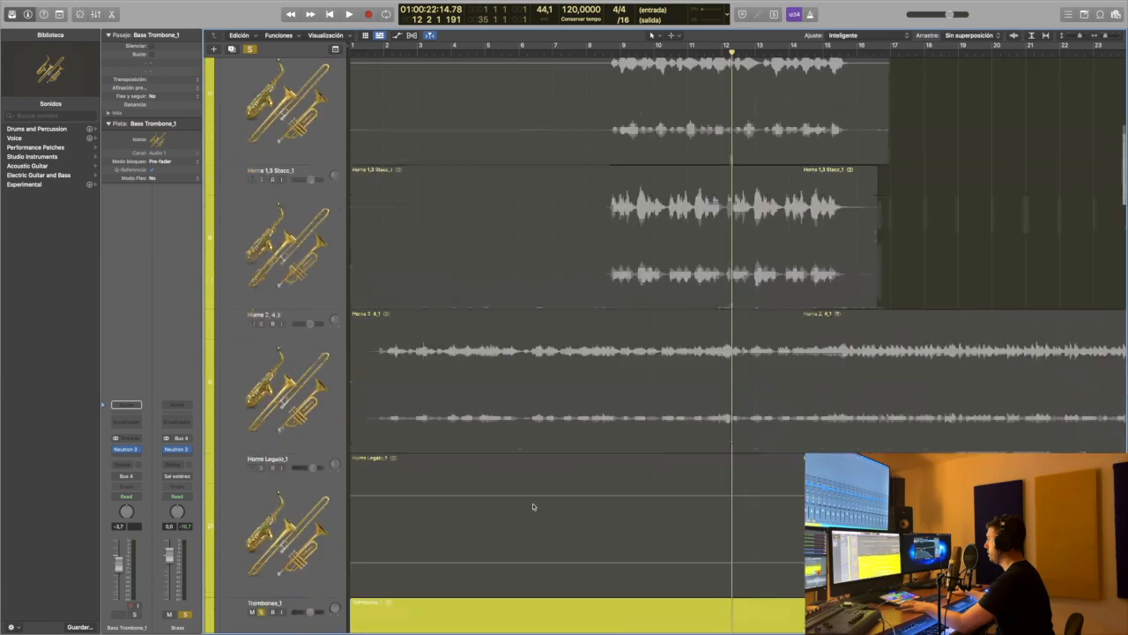
{"action": "scroll", "coordinate": [459, 388], "scroll_direction": "up", "scroll_amount": 3}
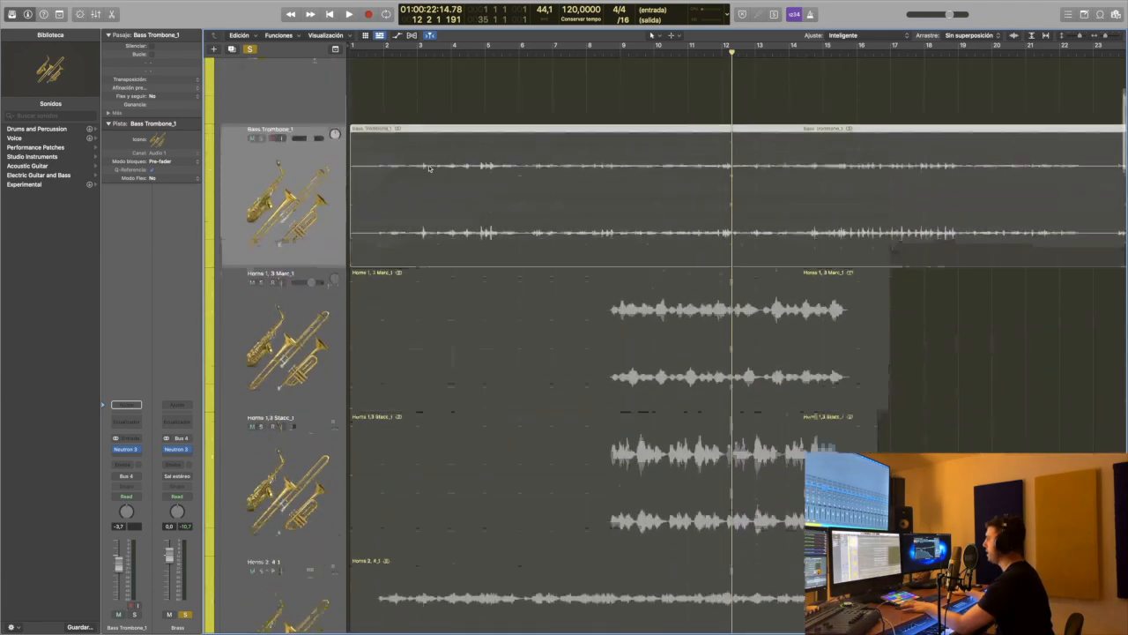
{"action": "scroll", "coordinate": [510, 276], "scroll_direction": "down", "scroll_amount": 5}
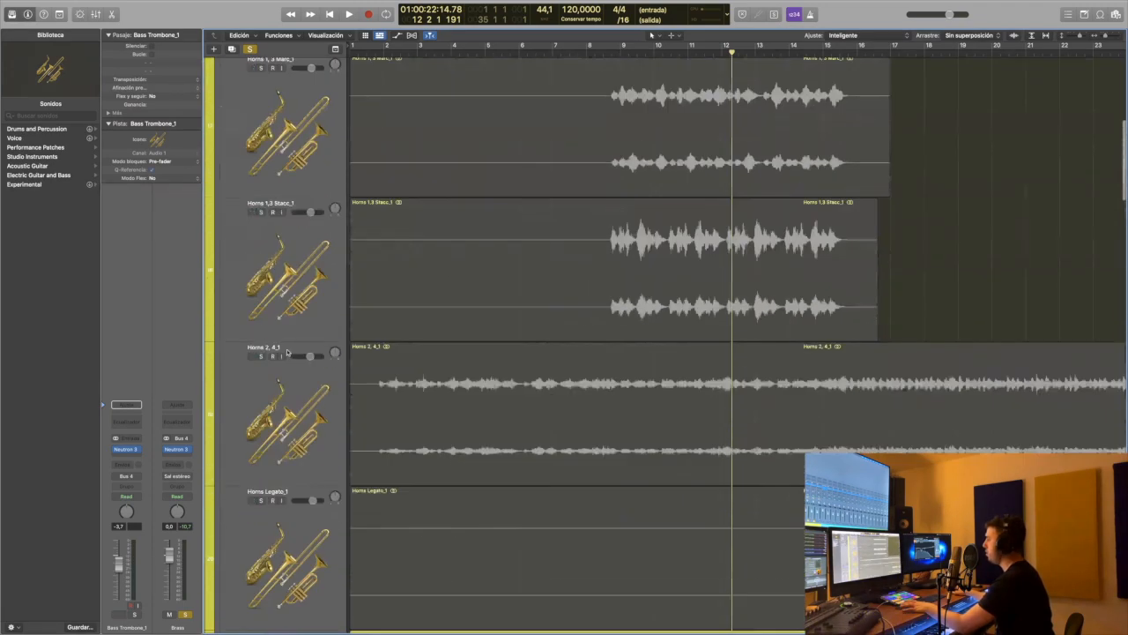
{"action": "scroll", "coordinate": [289, 350], "scroll_direction": "down", "scroll_amount": 7}
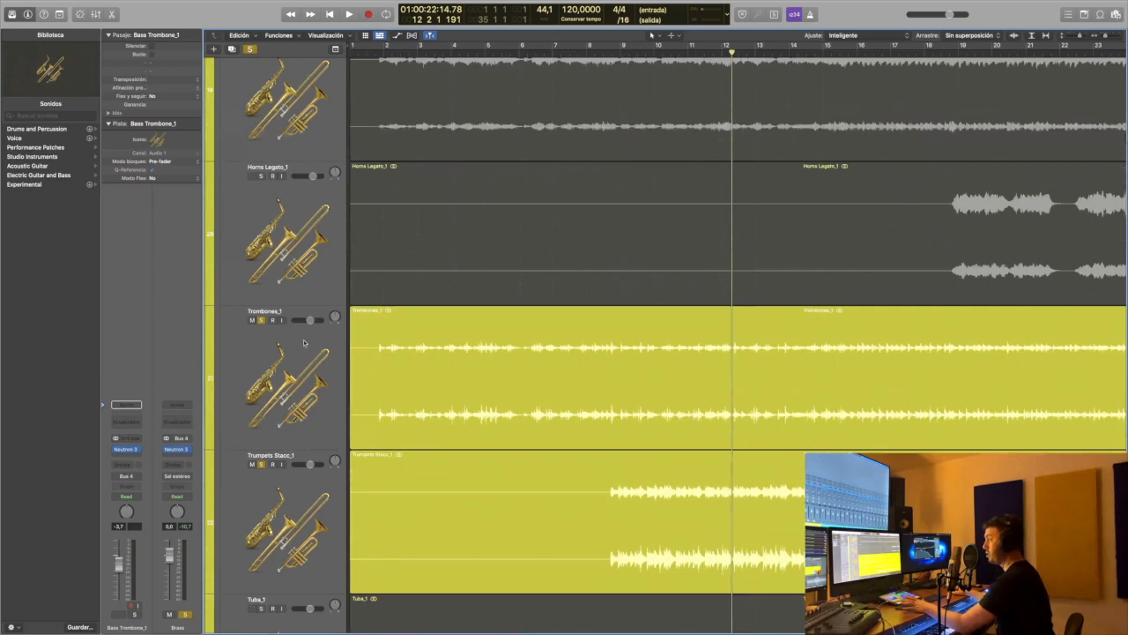
{"action": "scroll", "coordinate": [559, 506], "scroll_direction": "down", "scroll_amount": 7}
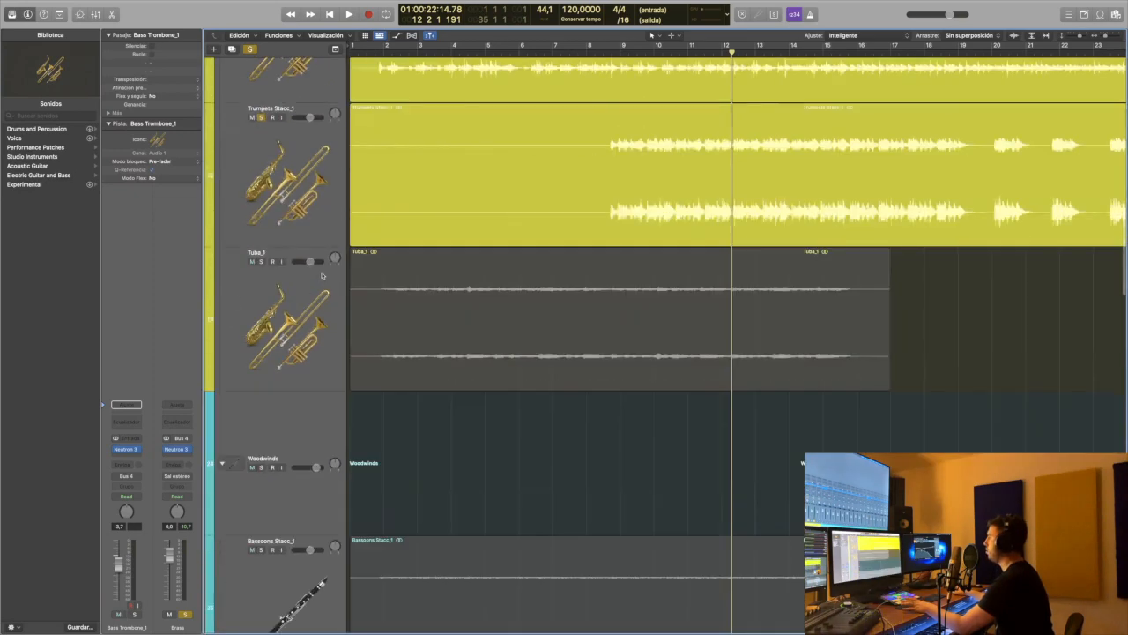
{"action": "scroll", "coordinate": [322, 276], "scroll_direction": "up", "scroll_amount": 4}
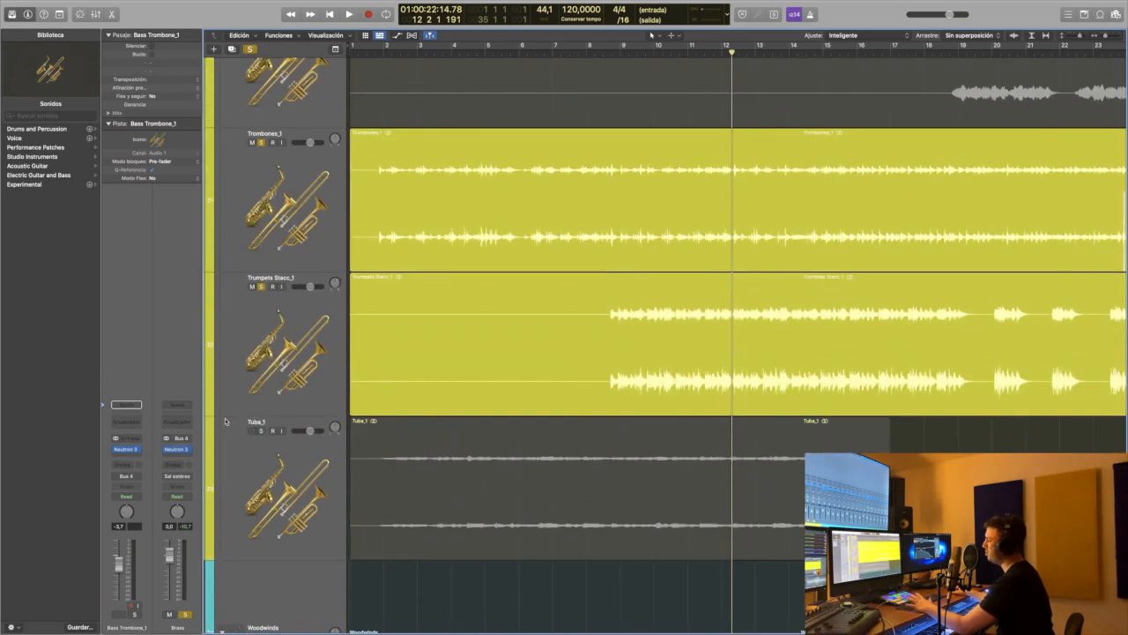
{"action": "scroll", "coordinate": [617, 395], "scroll_direction": "up", "scroll_amount": 5}
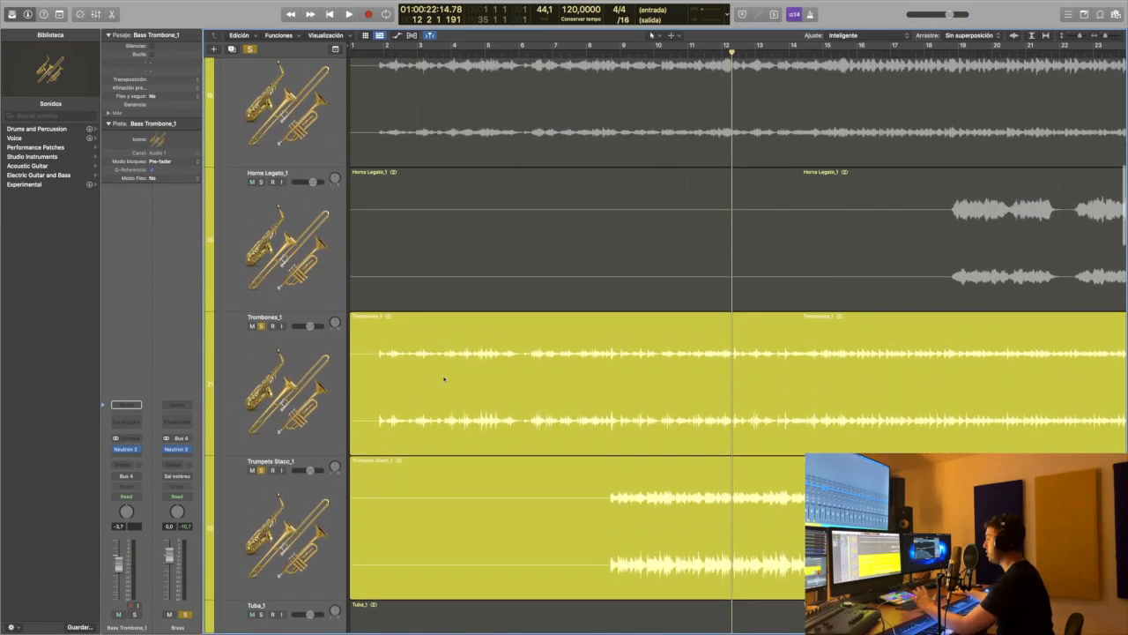
{"action": "scroll", "coordinate": [446, 349], "scroll_direction": "up", "scroll_amount": 2}
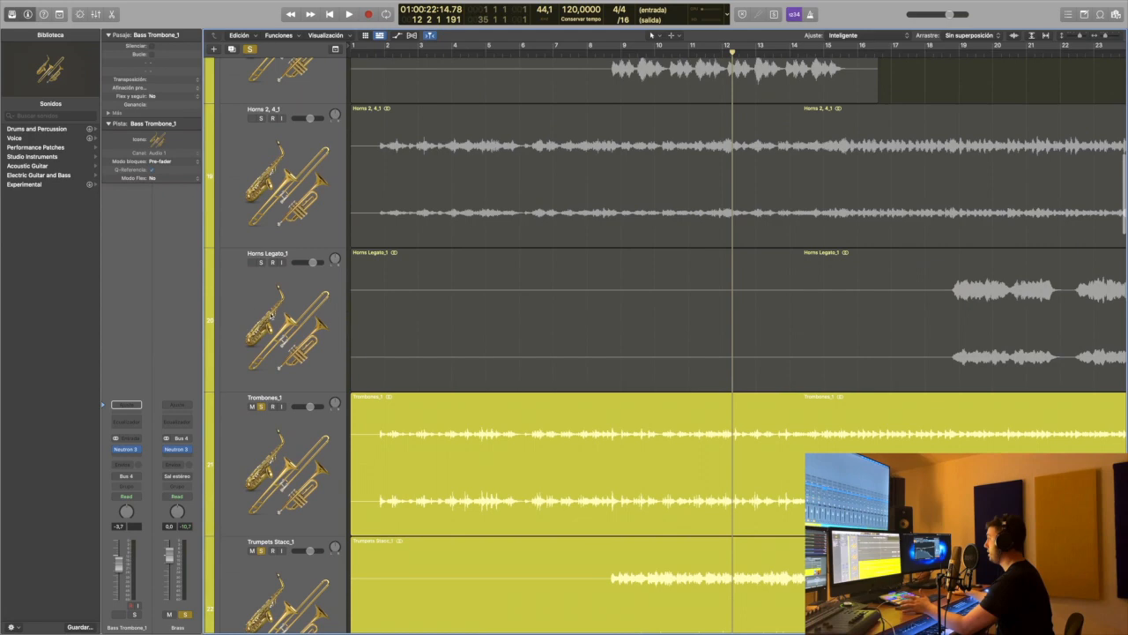
{"action": "scroll", "coordinate": [634, 229], "scroll_direction": "up", "scroll_amount": 8}
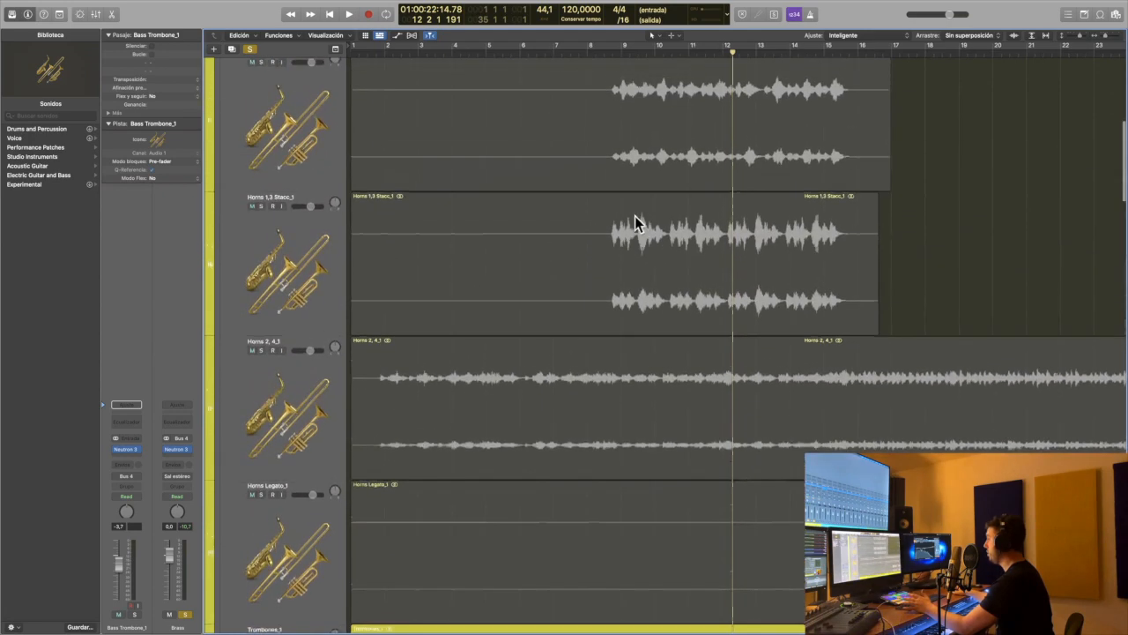
{"action": "scroll", "coordinate": [634, 220], "scroll_direction": "up", "scroll_amount": 1}
{"action": "scroll", "coordinate": [557, 297], "scroll_direction": "down", "scroll_amount": 4}
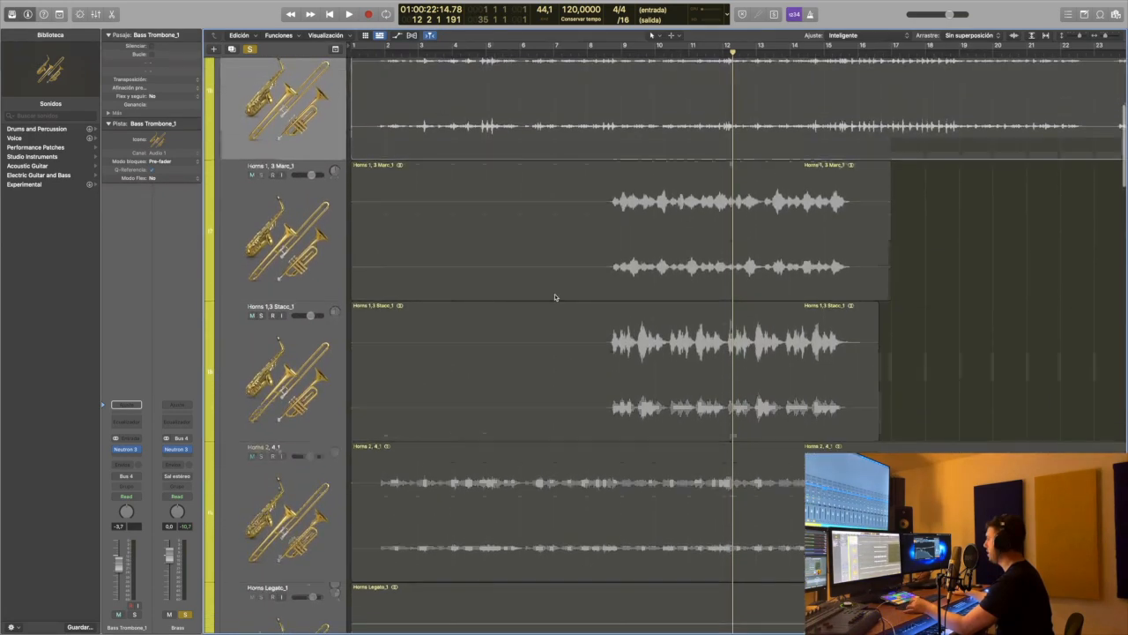
{"action": "scroll", "coordinate": [557, 297], "scroll_direction": "up", "scroll_amount": 2}
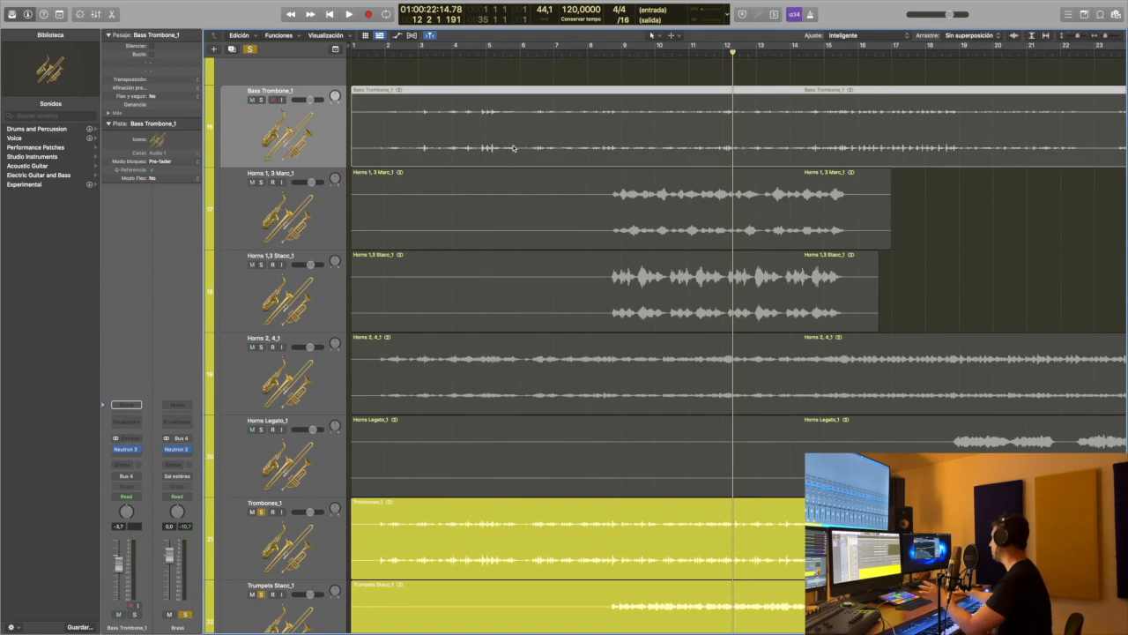
{"action": "scroll", "coordinate": [508, 147], "scroll_direction": "down", "scroll_amount": 3}
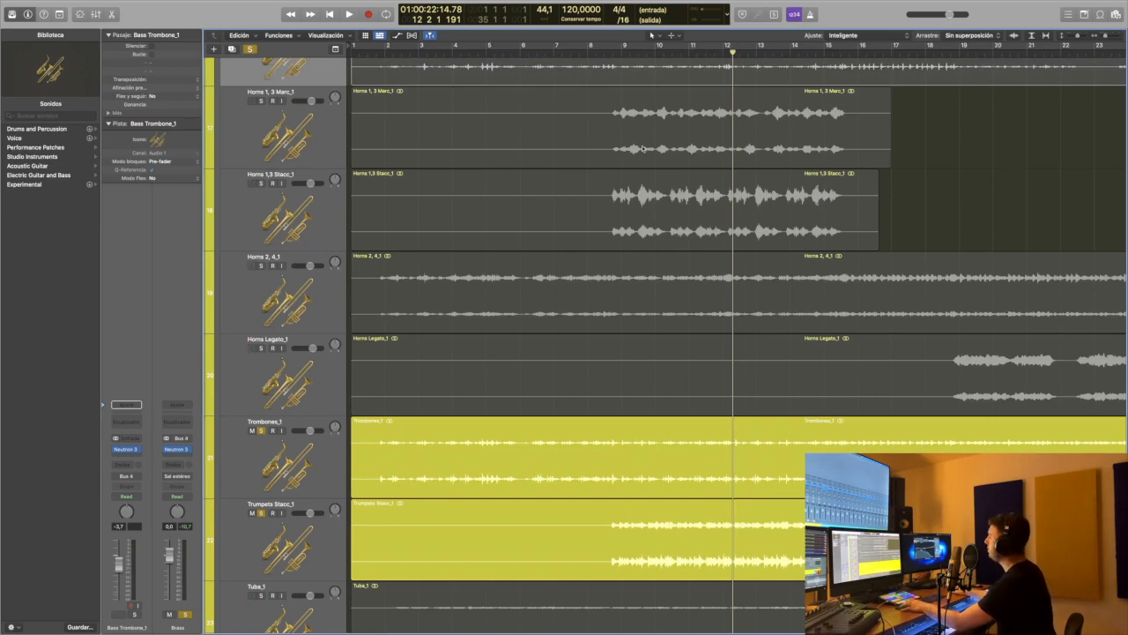
- Add Bass Trombone_1, Horns 2, 4_1 and Tuba_1 to the soloed brass tracks, leaving Horns Legato_1 unsoloed
{"action": "scroll", "coordinate": [265, 187], "scroll_direction": "up", "scroll_amount": 5}
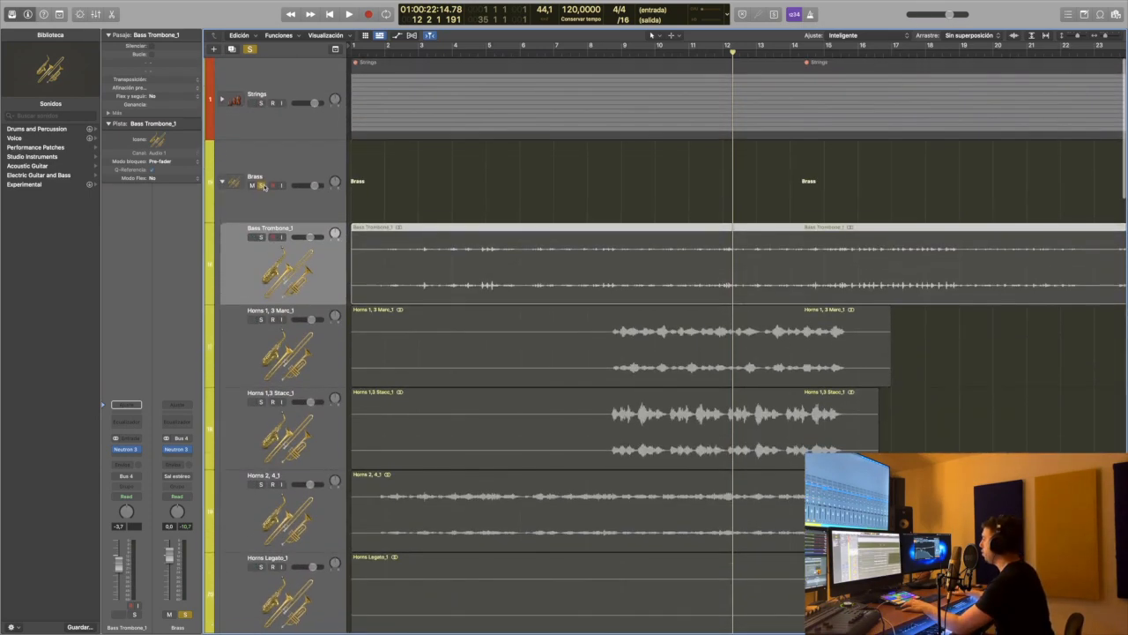
{"action": "left_click", "coordinate": [265, 268]}
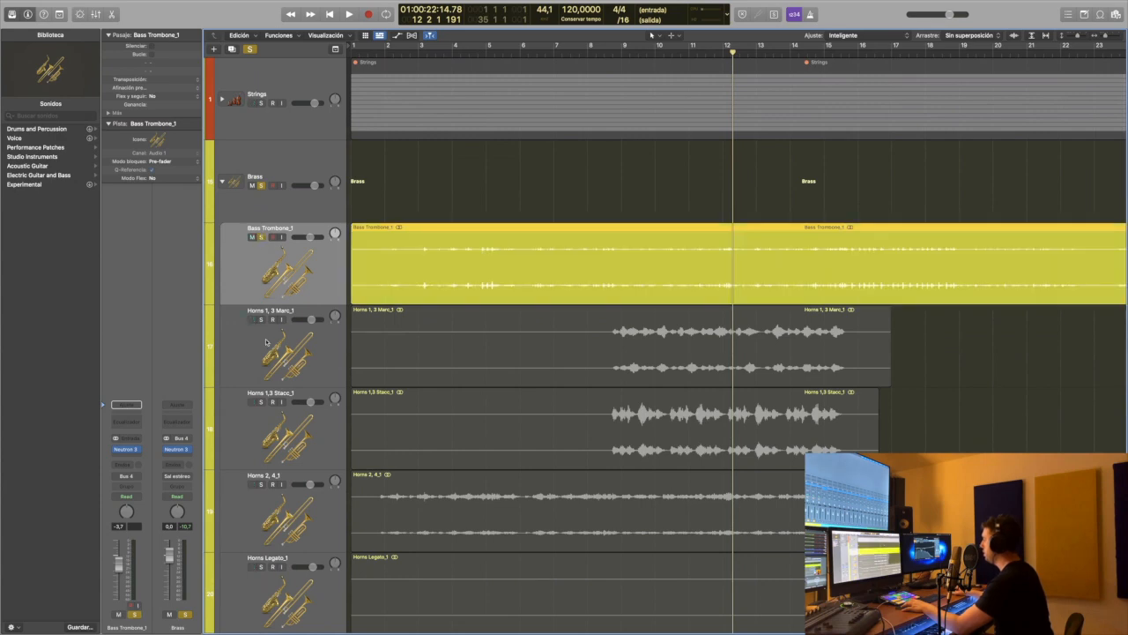
{"action": "scroll", "coordinate": [267, 337], "scroll_direction": "down", "scroll_amount": 4}
{"action": "left_click", "coordinate": [261, 346]}
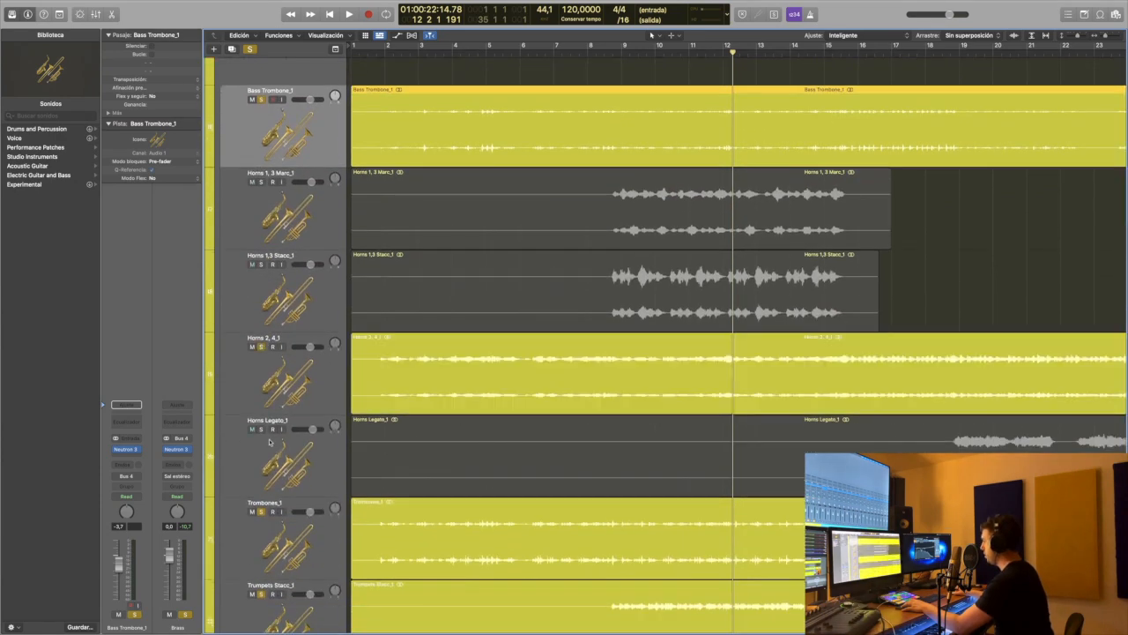
{"action": "left_click", "coordinate": [263, 431]}
{"action": "left_click", "coordinate": [263, 430]}
{"action": "scroll", "coordinate": [266, 432], "scroll_direction": "down", "scroll_amount": 7}
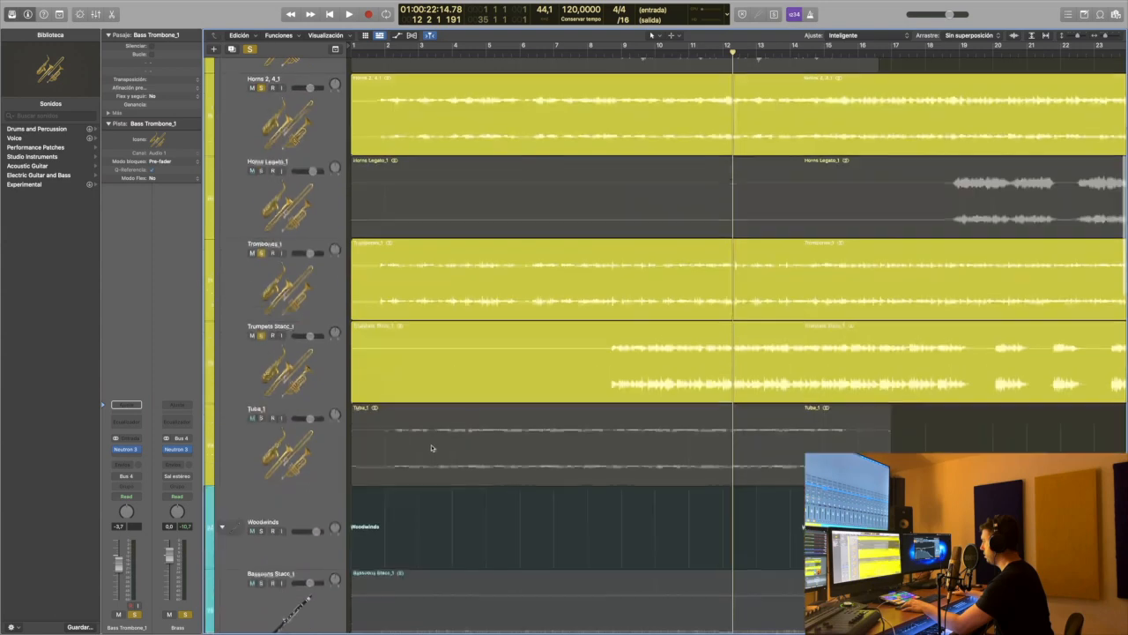
{"action": "left_click", "coordinate": [260, 418]}
- Play the five soloed brass tracks together from mid-bar 8 and view the upper brass tracks during playback
{"action": "left_click", "coordinate": [604, 51]}
{"action": "key", "text": "space"}
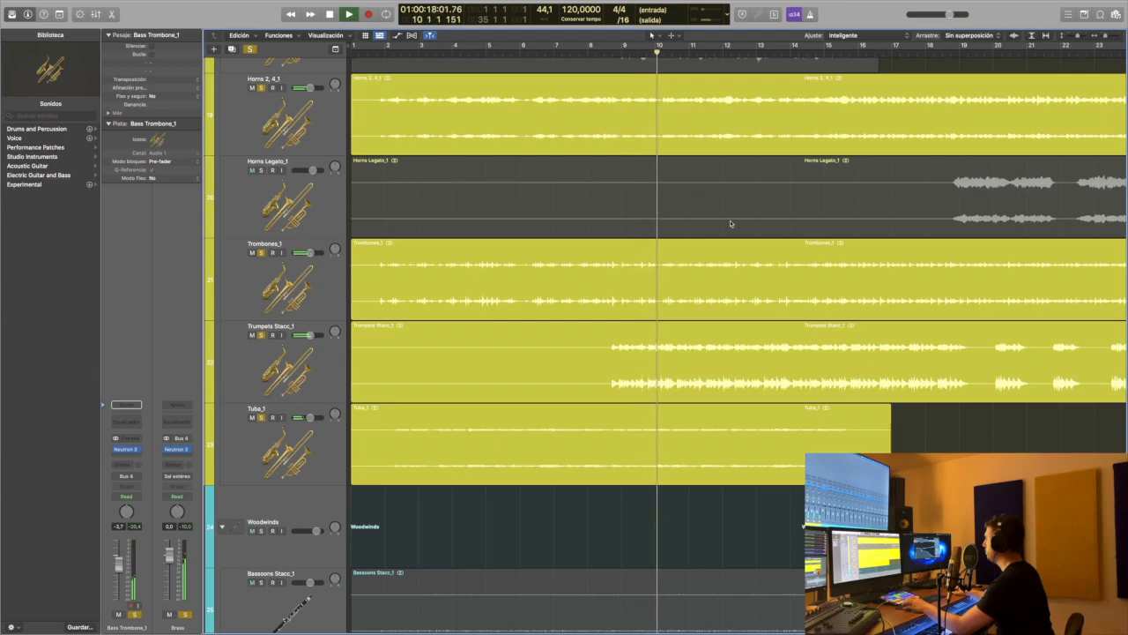
{"action": "scroll", "coordinate": [730, 224], "scroll_direction": "up", "scroll_amount": 5}
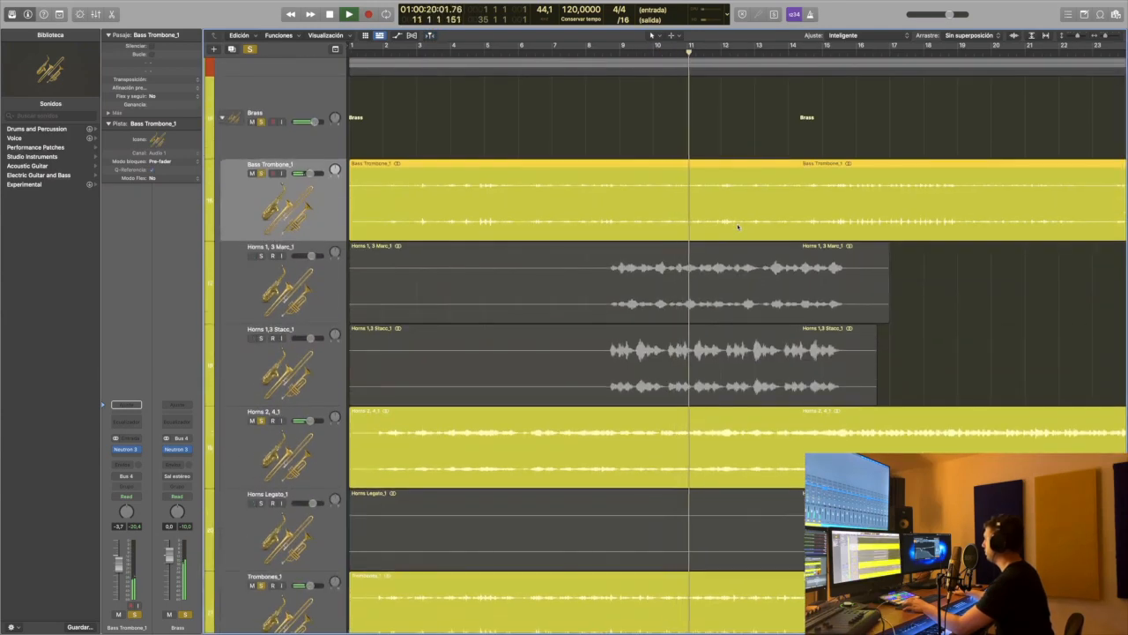
{"action": "scroll", "coordinate": [738, 226], "scroll_direction": "down", "scroll_amount": 1}
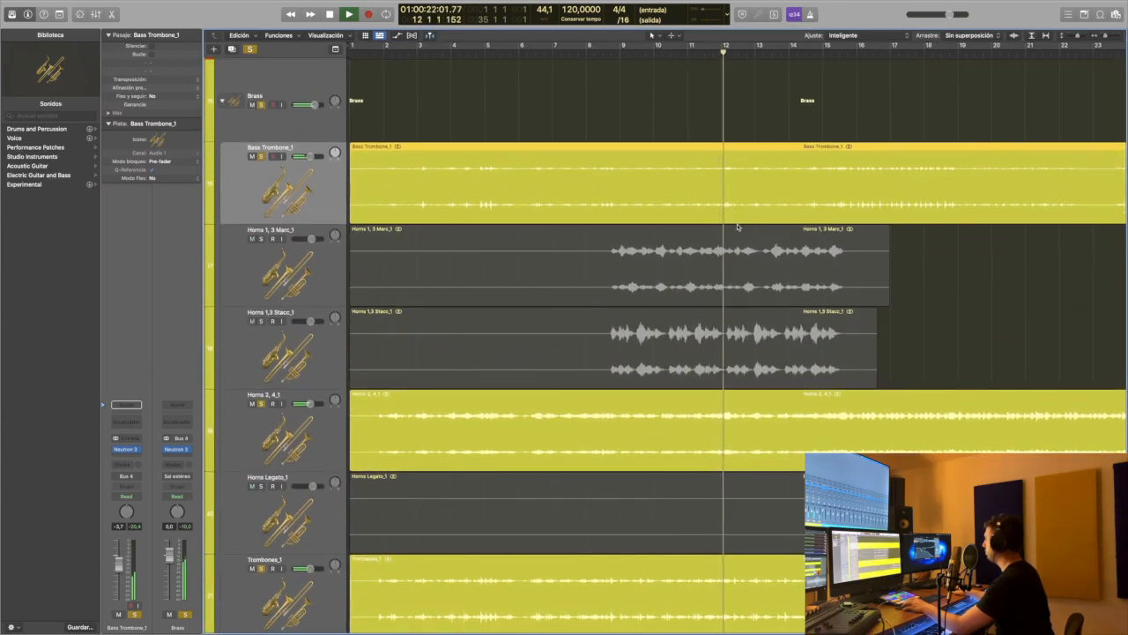
- Solo the Horns 1, 3 Marc_1 and Horns 1,3 Stacc_1 tracks and place the playhead at bar 8, beat 3
{"action": "scroll", "coordinate": [738, 227], "scroll_direction": "down", "scroll_amount": 5}
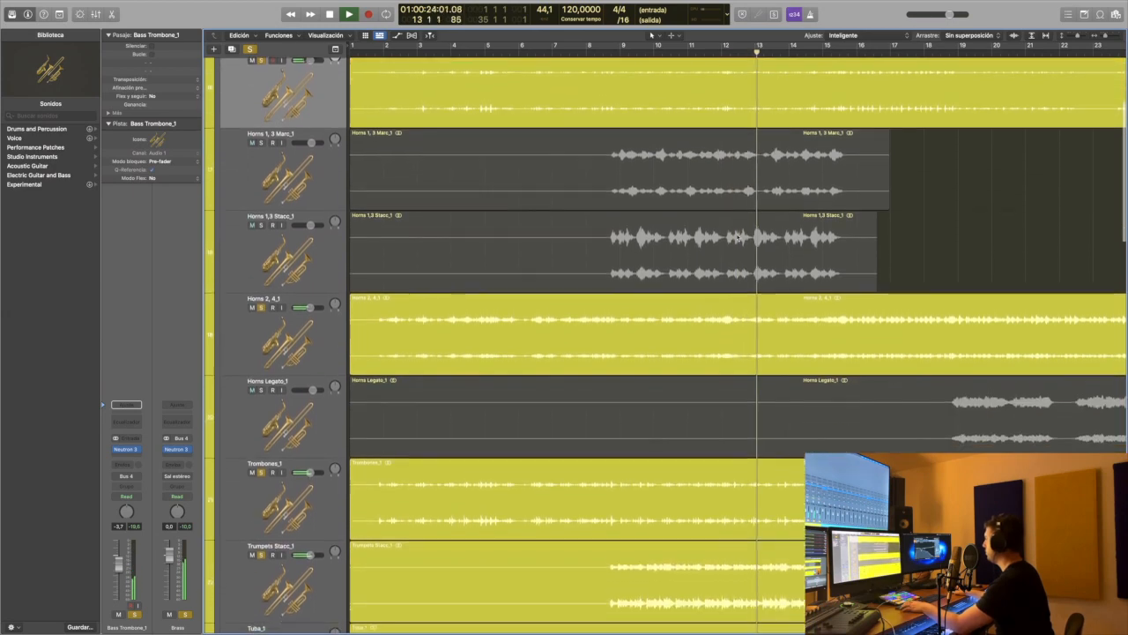
{"action": "scroll", "coordinate": [738, 237], "scroll_direction": "down", "scroll_amount": 1}
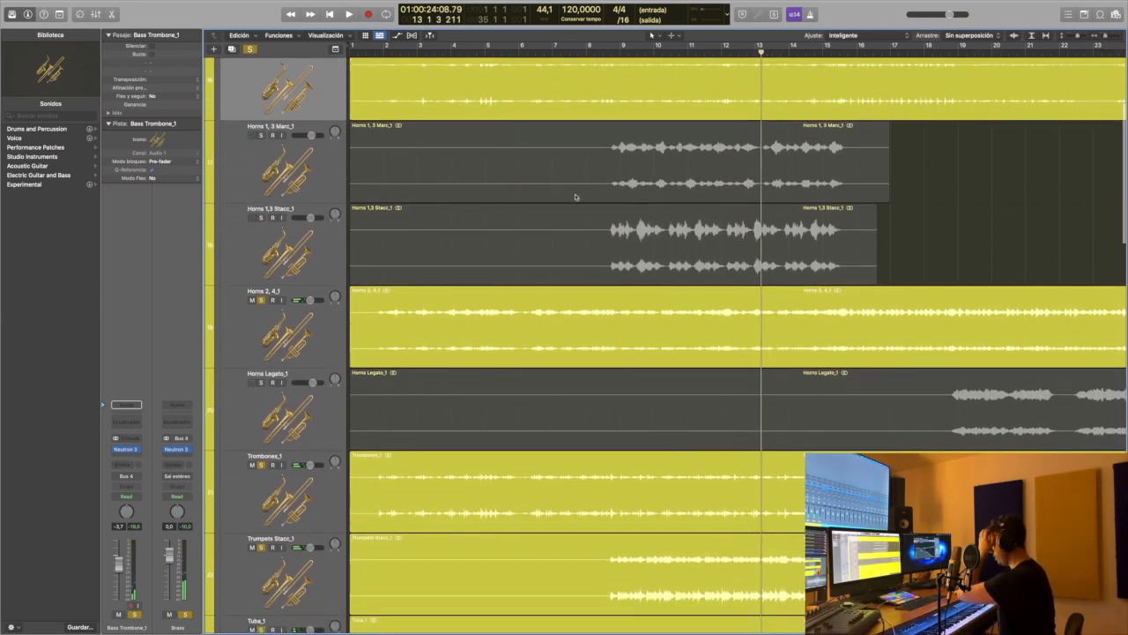
{"action": "left_click", "coordinate": [261, 136]}
{"action": "left_click", "coordinate": [261, 218]}
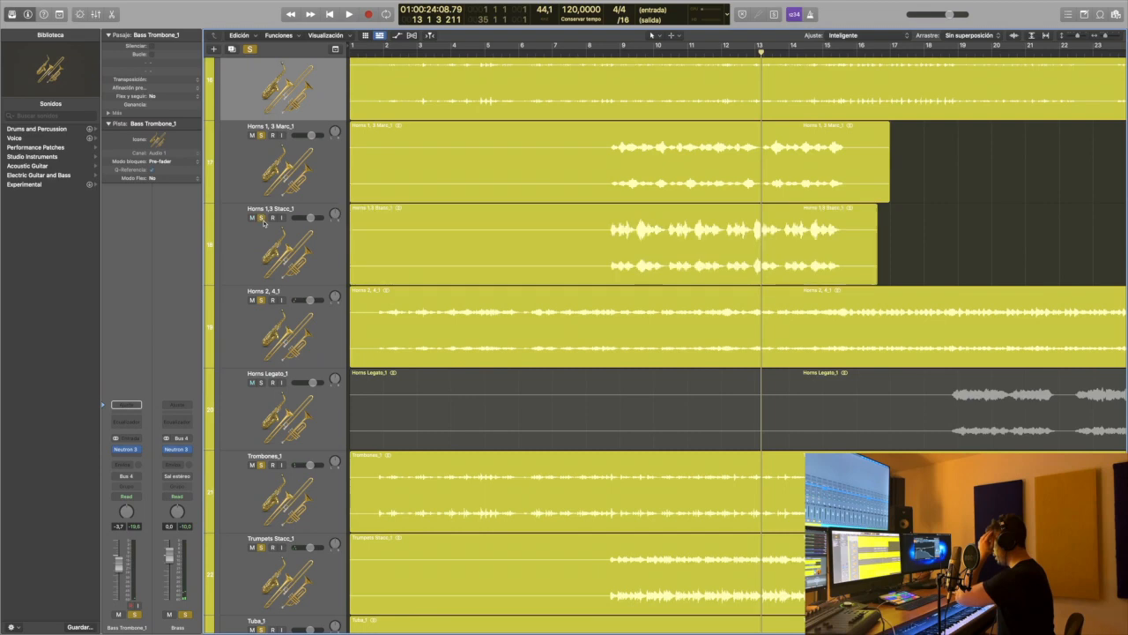
{"action": "left_click", "coordinate": [603, 55]}
{"action": "scroll", "coordinate": [534, 247], "scroll_direction": "up", "scroll_amount": 3}
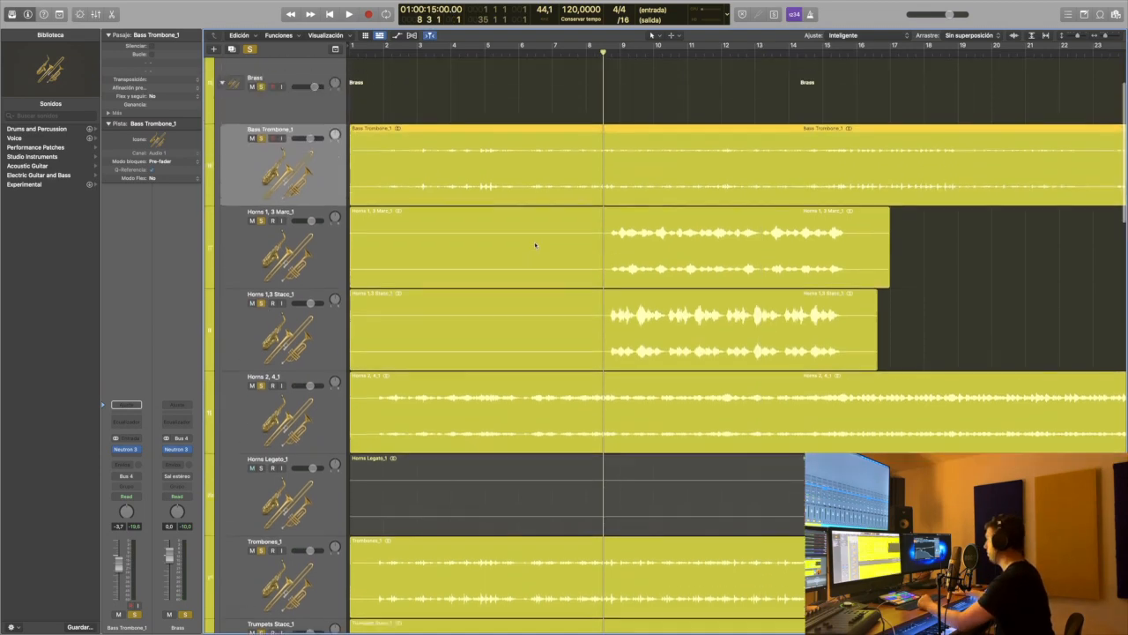
- Turn off solo on the Bass Trombone_1, Horns 2, 4_1, Trombones_1, Trumpets Stacc_1 and Tuba_1 tracks
{"action": "left_click", "coordinate": [260, 136]}
{"action": "scroll", "coordinate": [628, 317], "scroll_direction": "right", "scroll_amount": 1}
{"action": "left_click", "coordinate": [261, 383]}
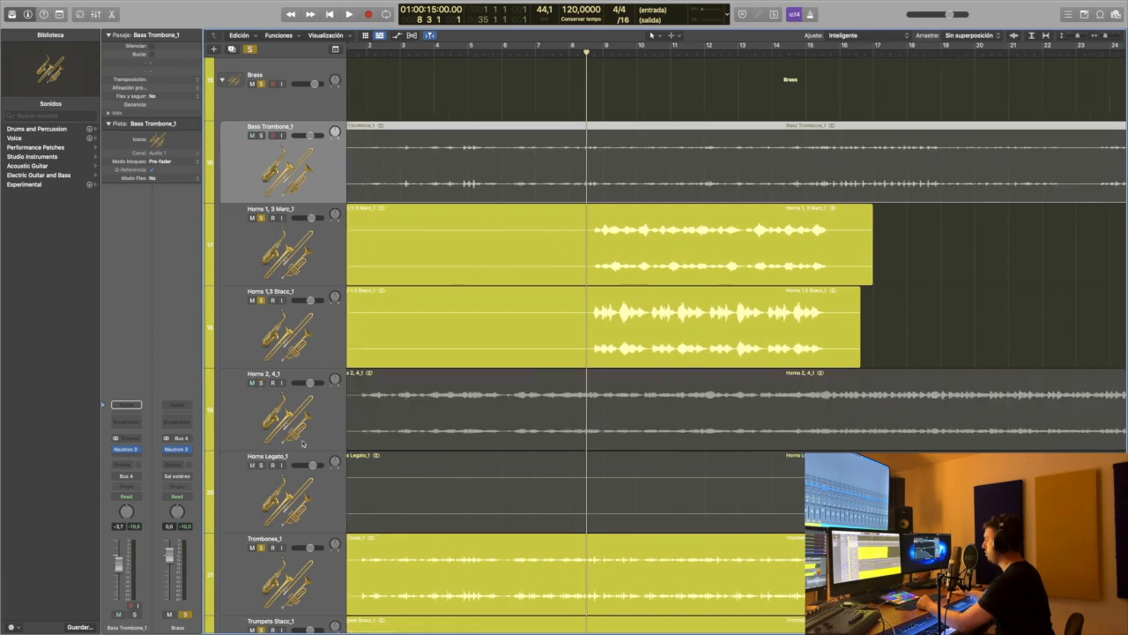
{"action": "scroll", "coordinate": [635, 352], "scroll_direction": "down", "scroll_amount": 2}
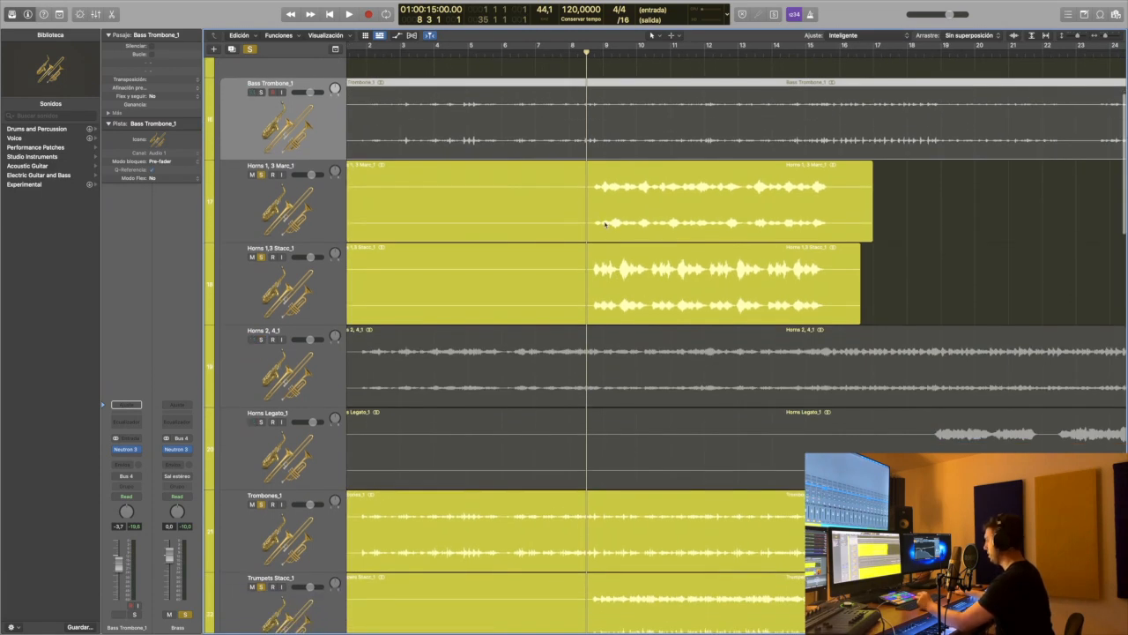
{"action": "scroll", "coordinate": [373, 328], "scroll_direction": "down", "scroll_amount": 4}
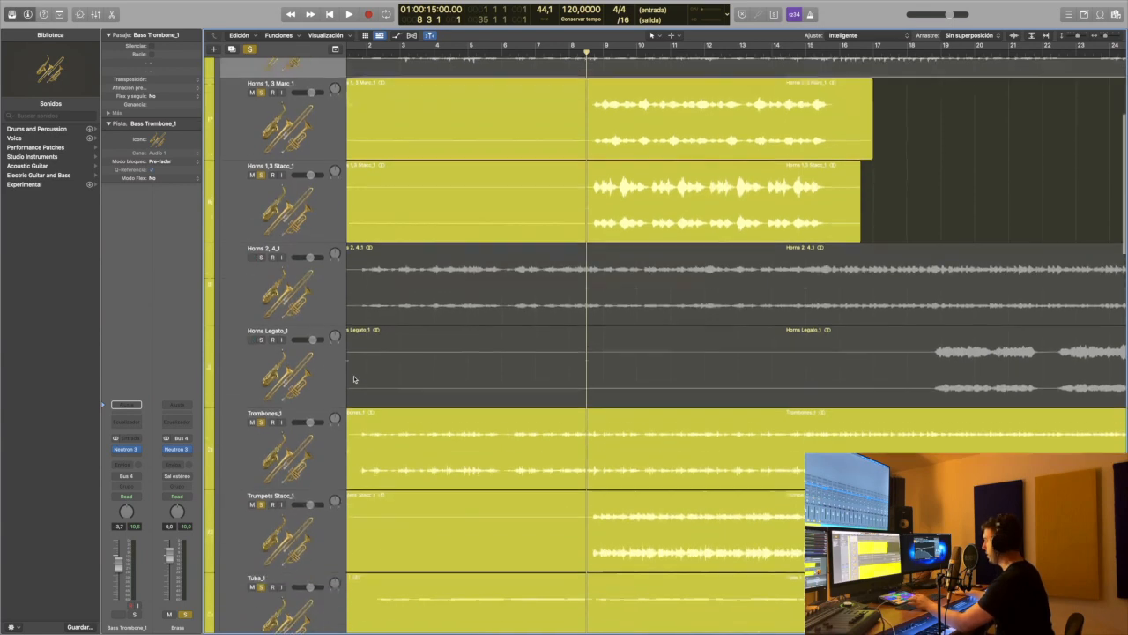
{"action": "left_click", "coordinate": [261, 415]}
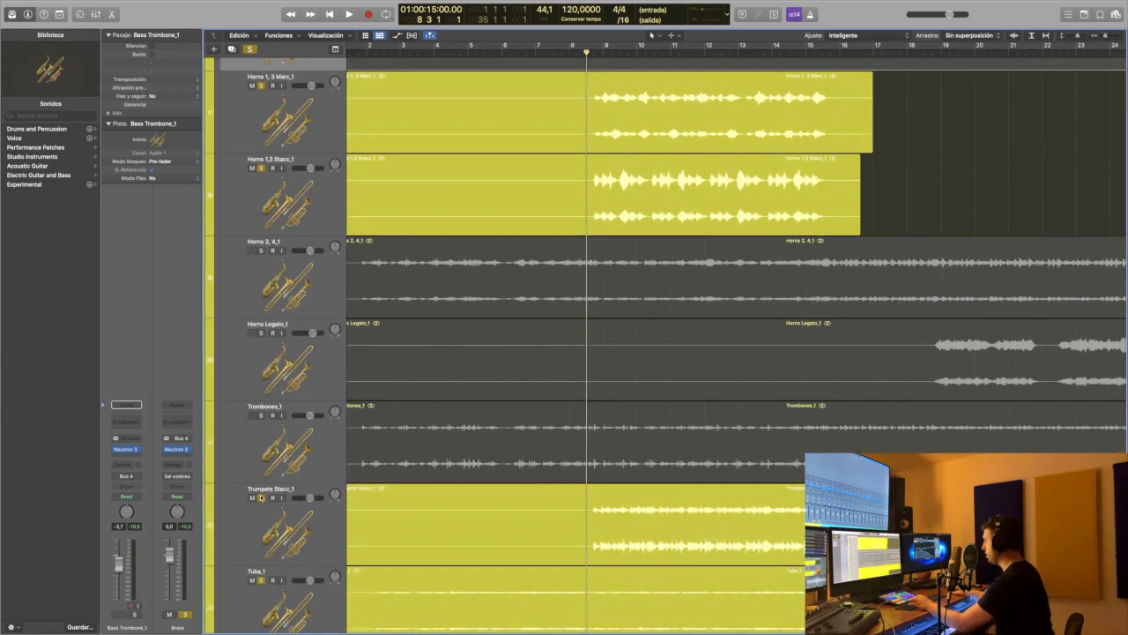
{"action": "left_click", "coordinate": [261, 497]}
{"action": "left_click", "coordinate": [261, 581]}
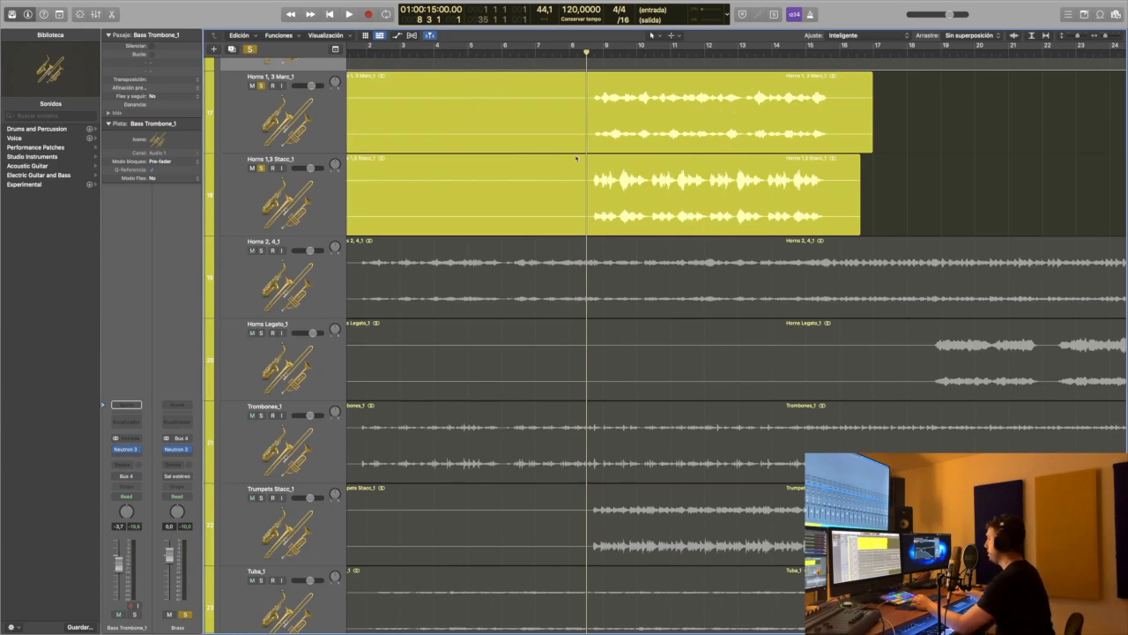
{"action": "scroll", "coordinate": [657, 191], "scroll_direction": "up", "scroll_amount": 3}
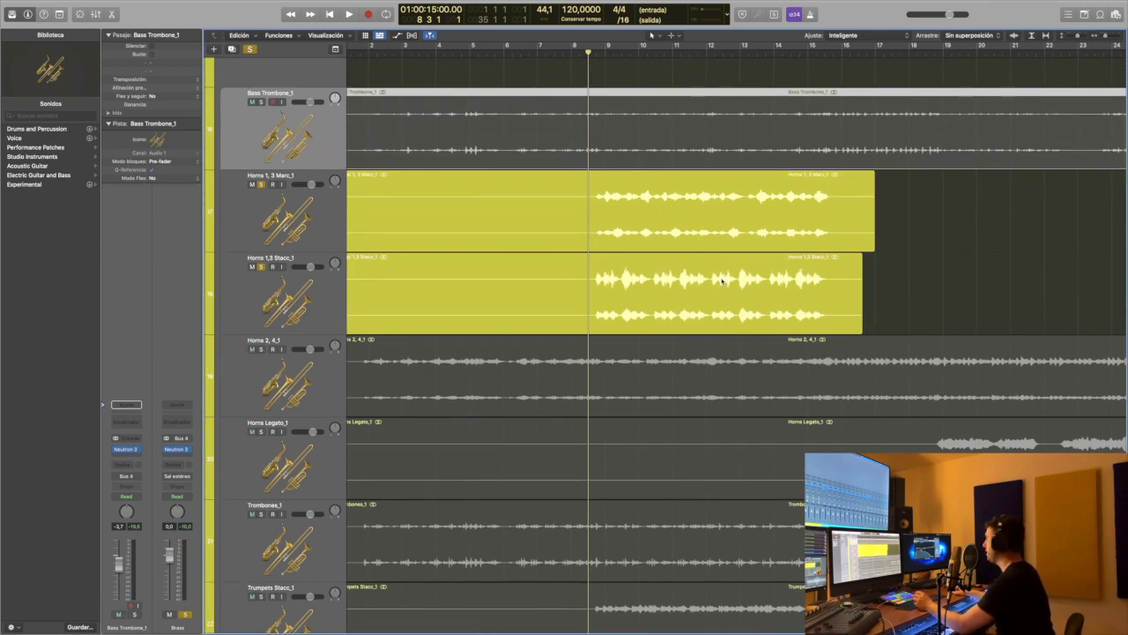
- Add a software instrument track below Harp_1, remove the extra Audio 38 track, and load SINE Player as a stereo instrument
{"action": "scroll", "coordinate": [409, 430], "scroll_direction": "down", "scroll_amount": 9}
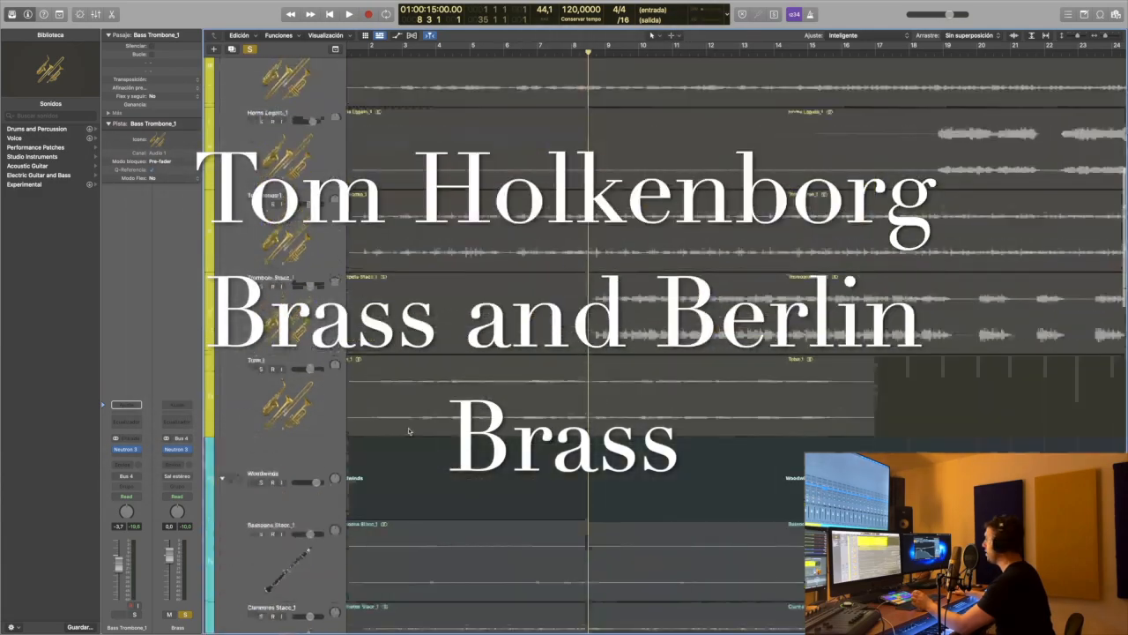
{"action": "scroll", "coordinate": [408, 430], "scroll_direction": "down", "scroll_amount": 15}
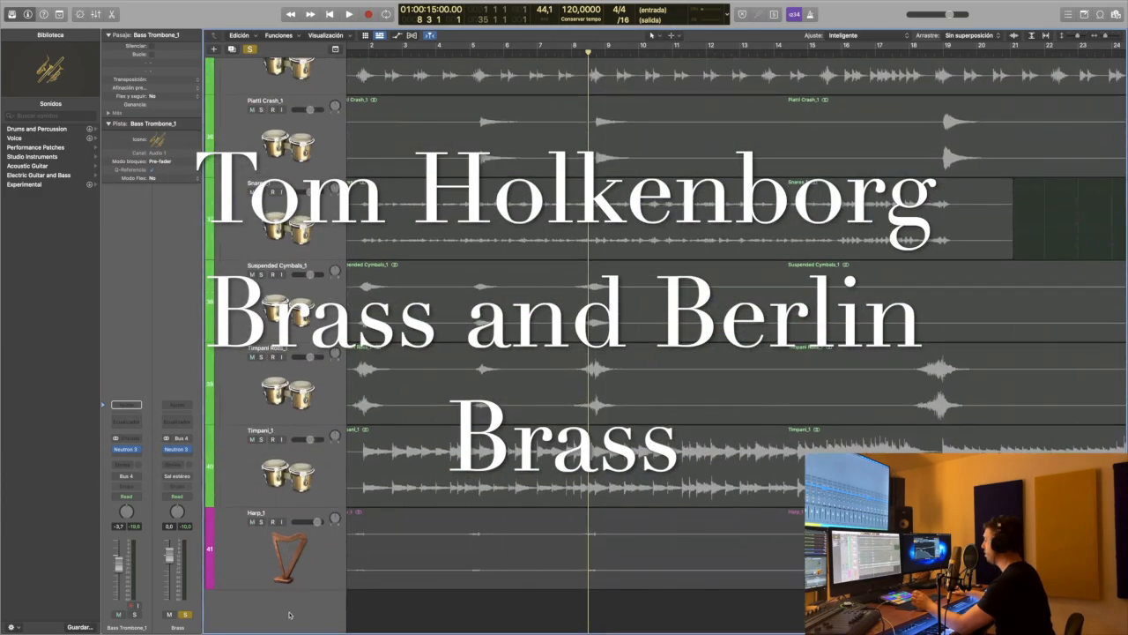
{"action": "double_click", "coordinate": [289, 613]}
{"action": "right_click", "coordinate": [289, 614]}
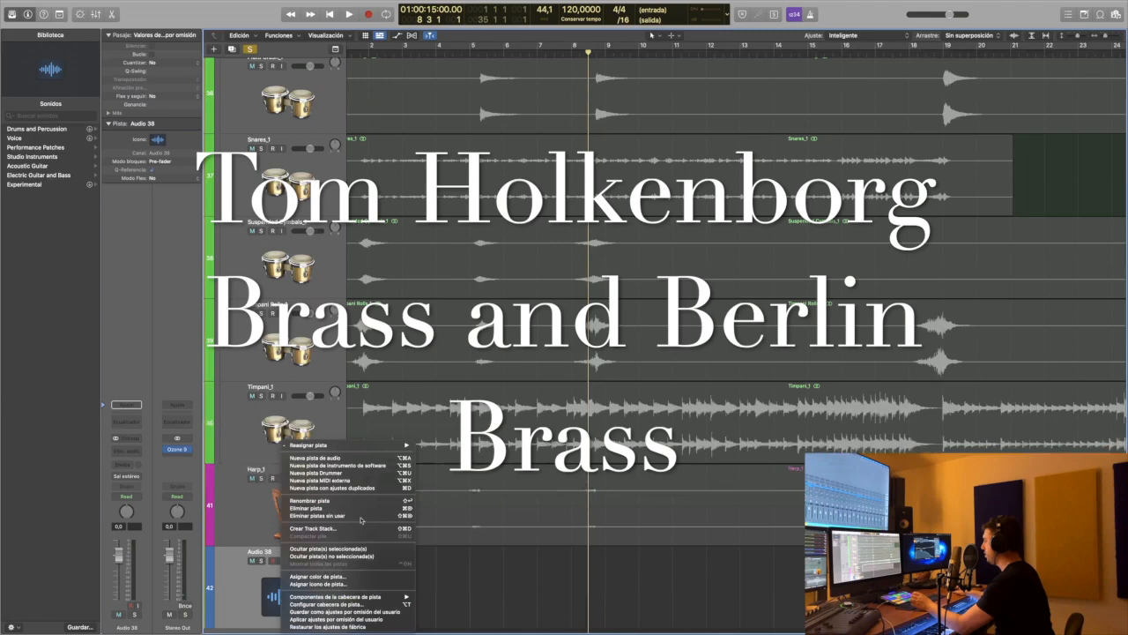
{"action": "left_click", "coordinate": [325, 508]}
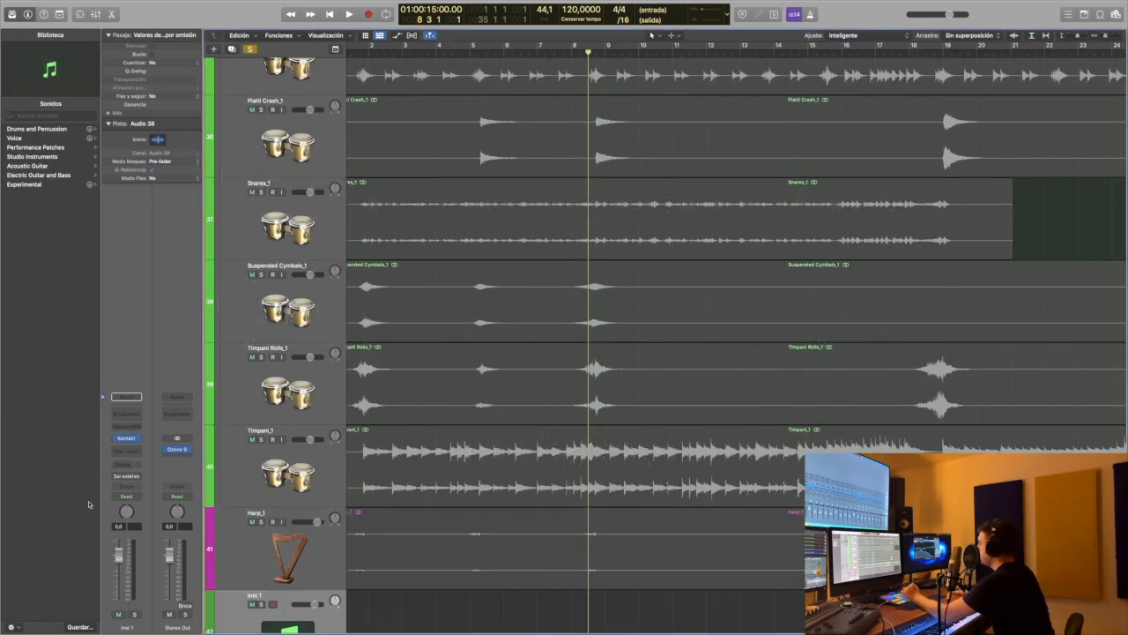
{"action": "left_click", "coordinate": [126, 396]}
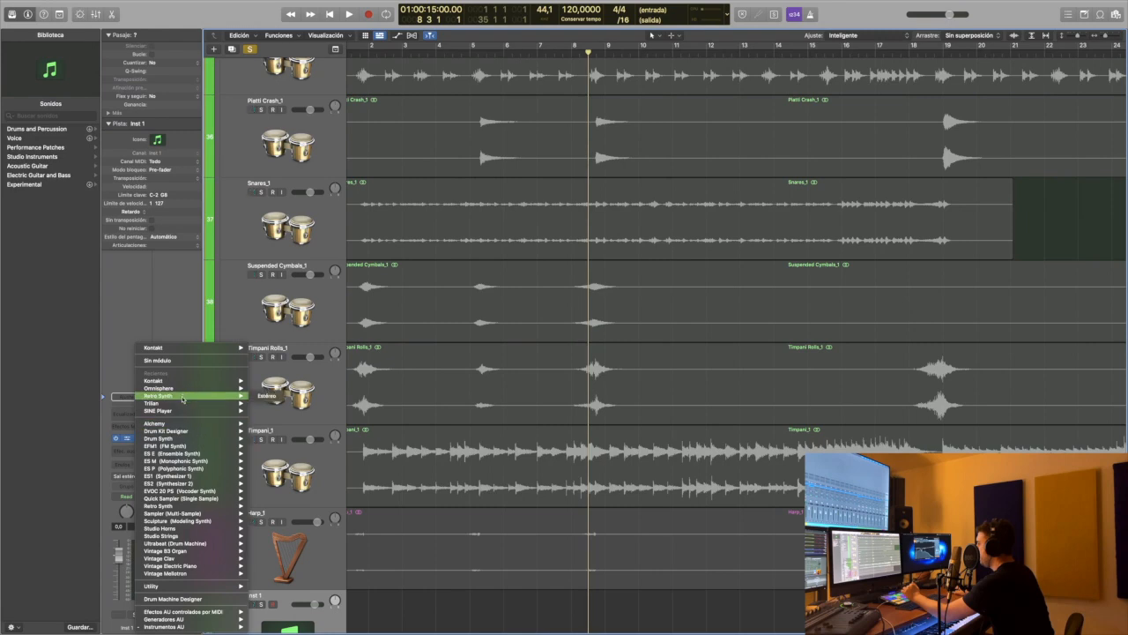
{"action": "left_click", "coordinate": [264, 411]}
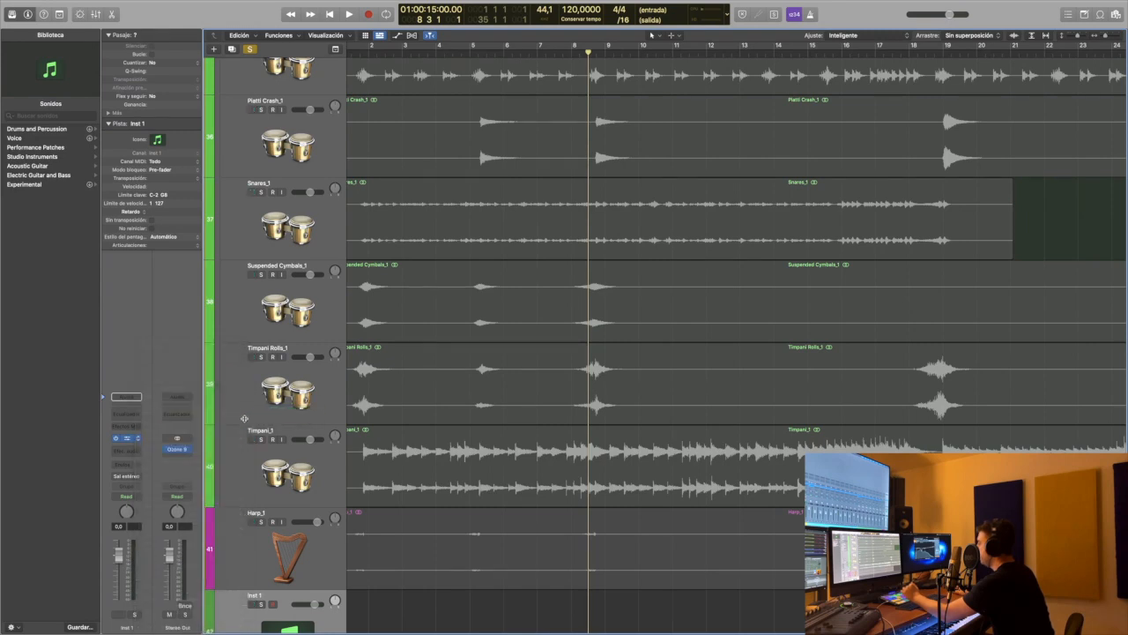
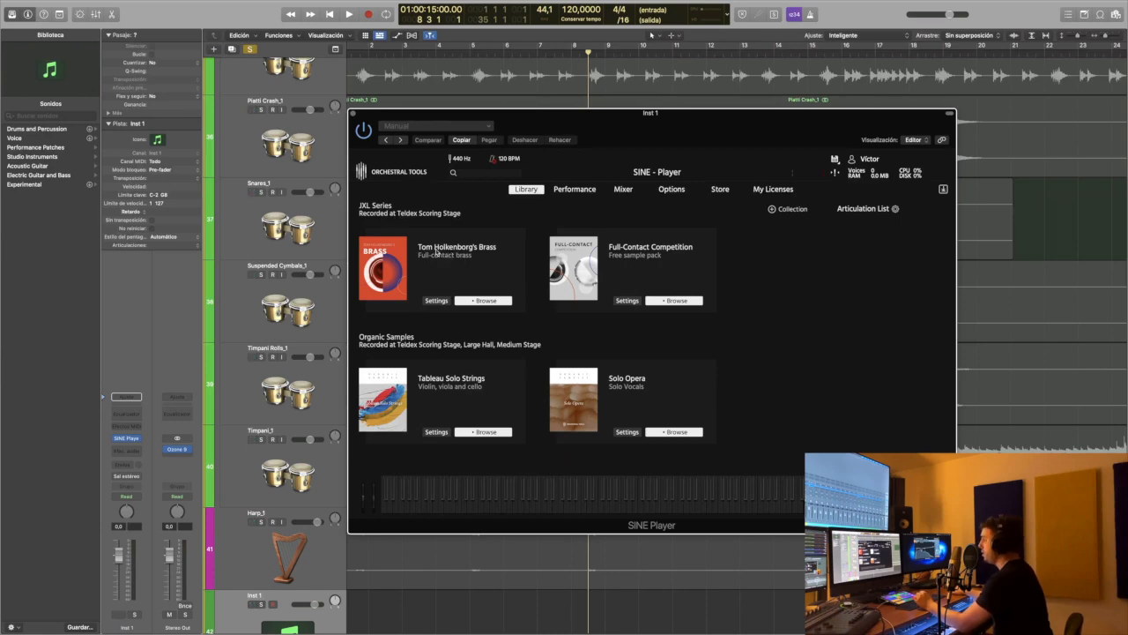
- Close the SINE Player window and delete the Inst 1 track
{"action": "left_click", "coordinate": [353, 114]}
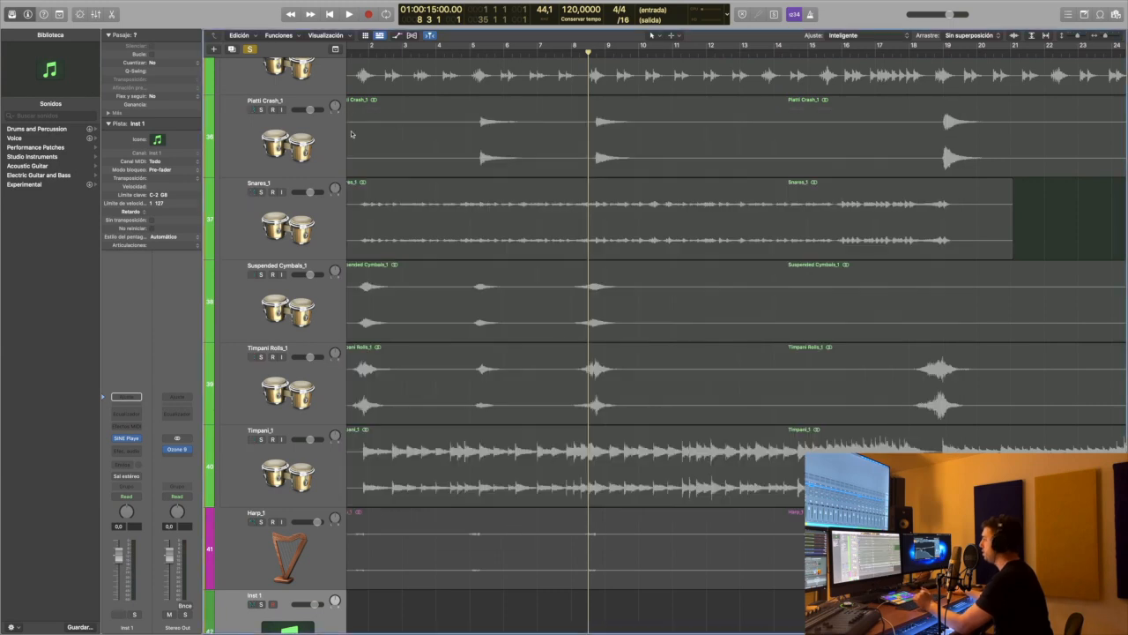
{"action": "right_click", "coordinate": [293, 588]}
{"action": "left_click", "coordinate": [348, 509]}
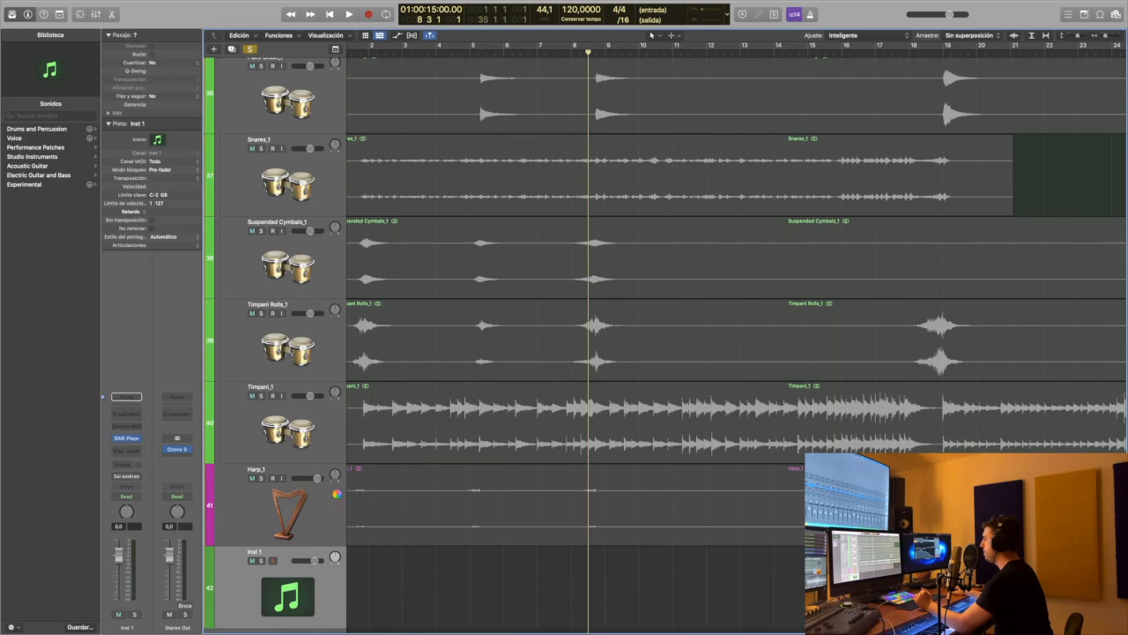
- Play back the two soloed Horns 1, 3 tracks from bar 8, beat 3
{"action": "scroll", "coordinate": [337, 496], "scroll_direction": "up", "scroll_amount": 20}
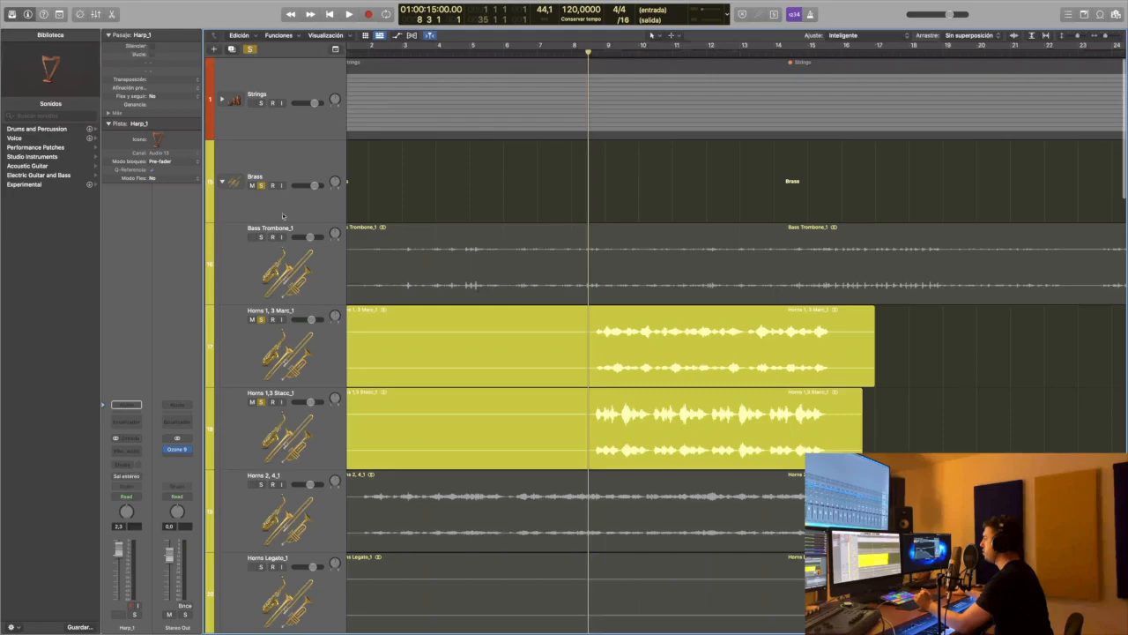
{"action": "scroll", "coordinate": [409, 382], "scroll_direction": "down", "scroll_amount": 5}
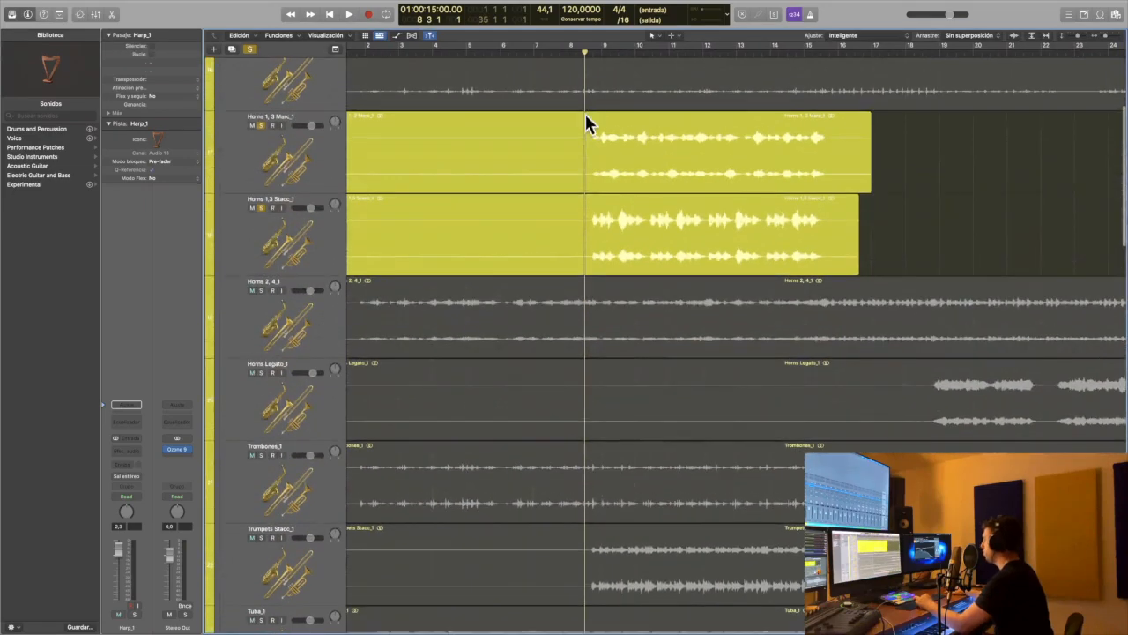
{"action": "scroll", "coordinate": [597, 180], "scroll_direction": "up", "scroll_amount": 3}
{"action": "key", "text": "space"}
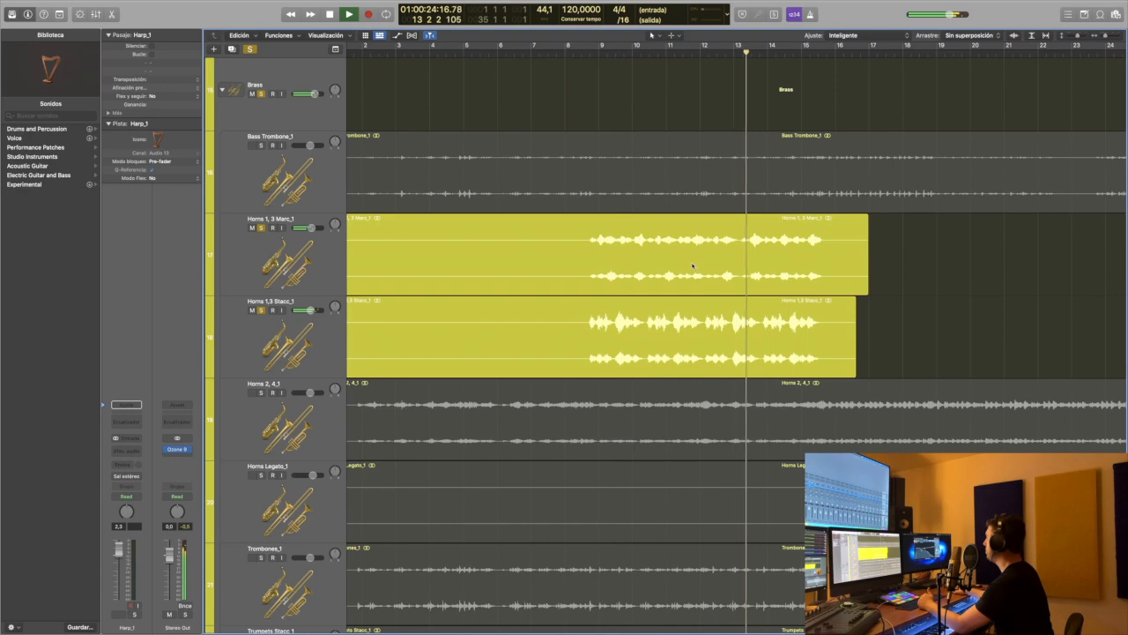
- Stop playback and turn off solo on the Horns 1, 3 Marc_1 and Horns 1,3 Stacc_1 tracks
{"action": "key", "text": "space"}
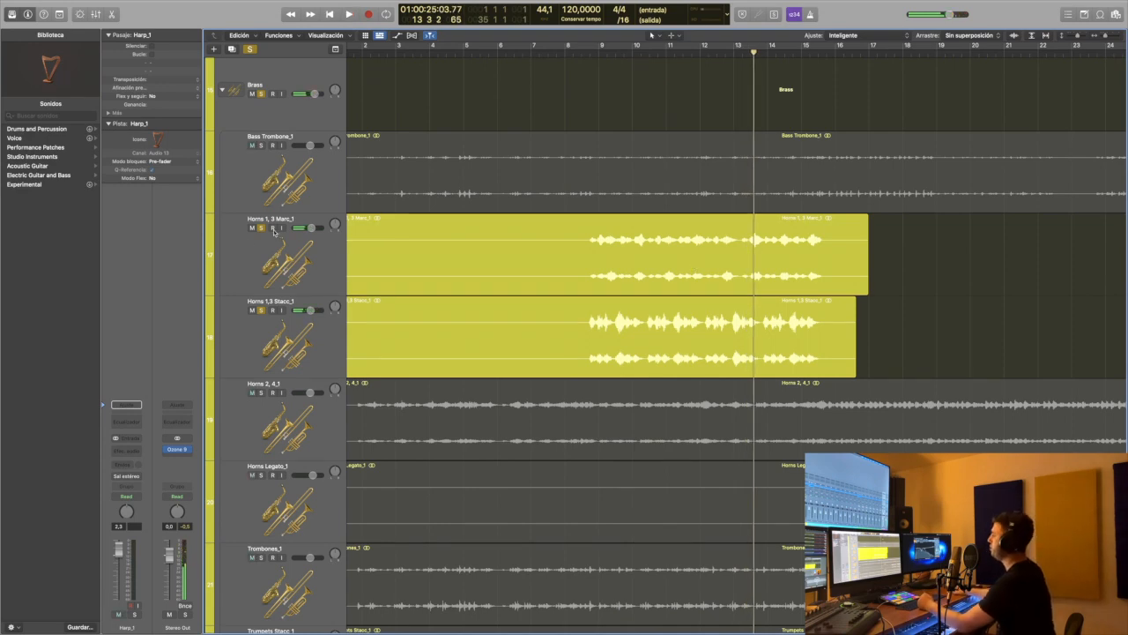
{"action": "left_click", "coordinate": [261, 228]}
{"action": "left_click", "coordinate": [261, 311]}
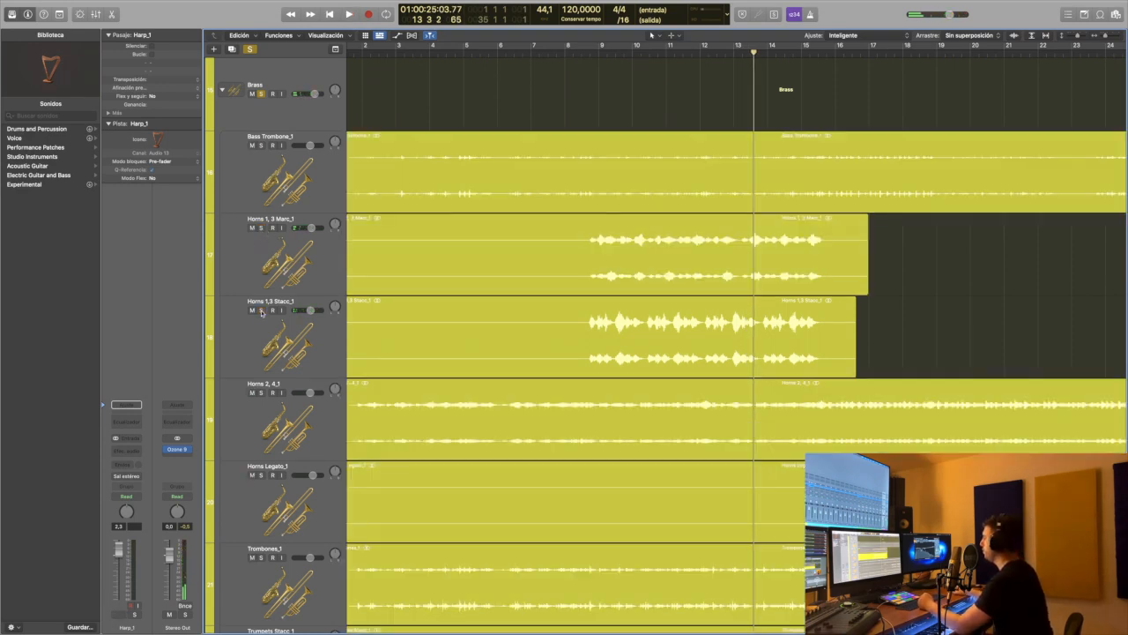
- Play the whole soloed Brass stack from bar 13 to bar 28 and examine the regions of its individual tracks
{"action": "scroll", "coordinate": [802, 269], "scroll_direction": "right", "scroll_amount": 3}
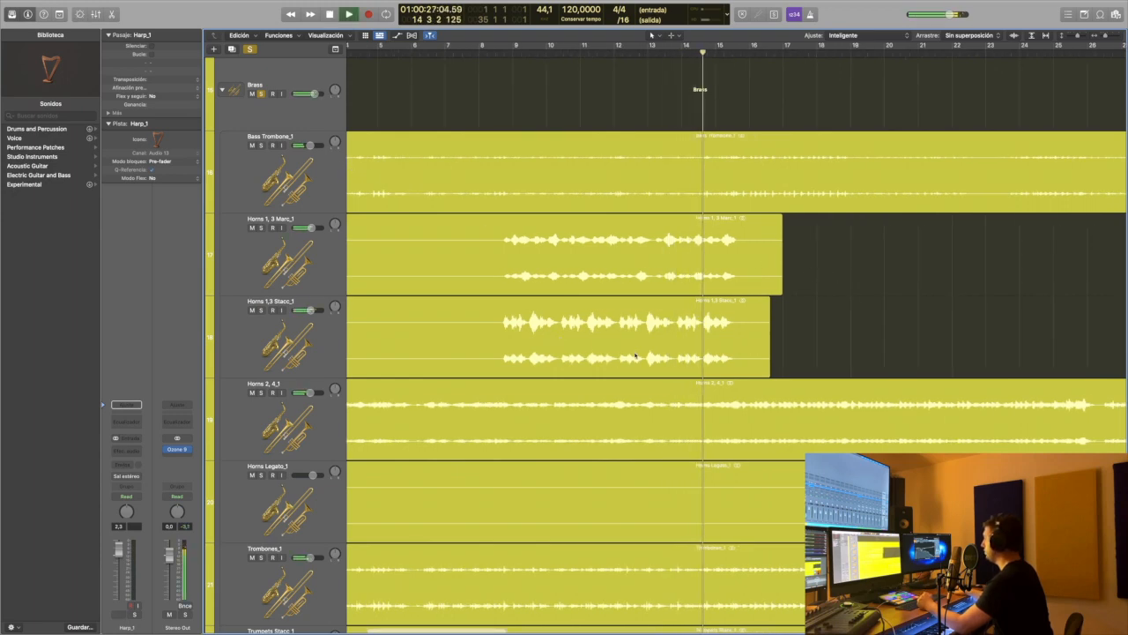
{"action": "scroll", "coordinate": [632, 358], "scroll_direction": "up", "scroll_amount": 3}
{"action": "scroll", "coordinate": [621, 363], "scroll_direction": "right", "scroll_amount": 3}
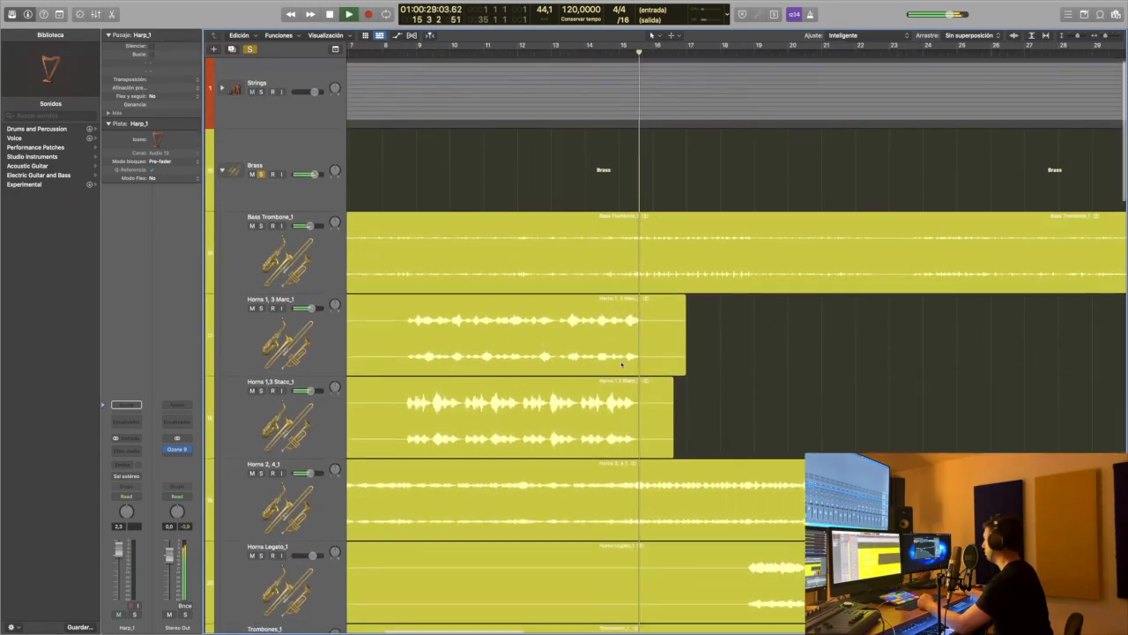
{"action": "scroll", "coordinate": [633, 367], "scroll_direction": "down", "scroll_amount": 5}
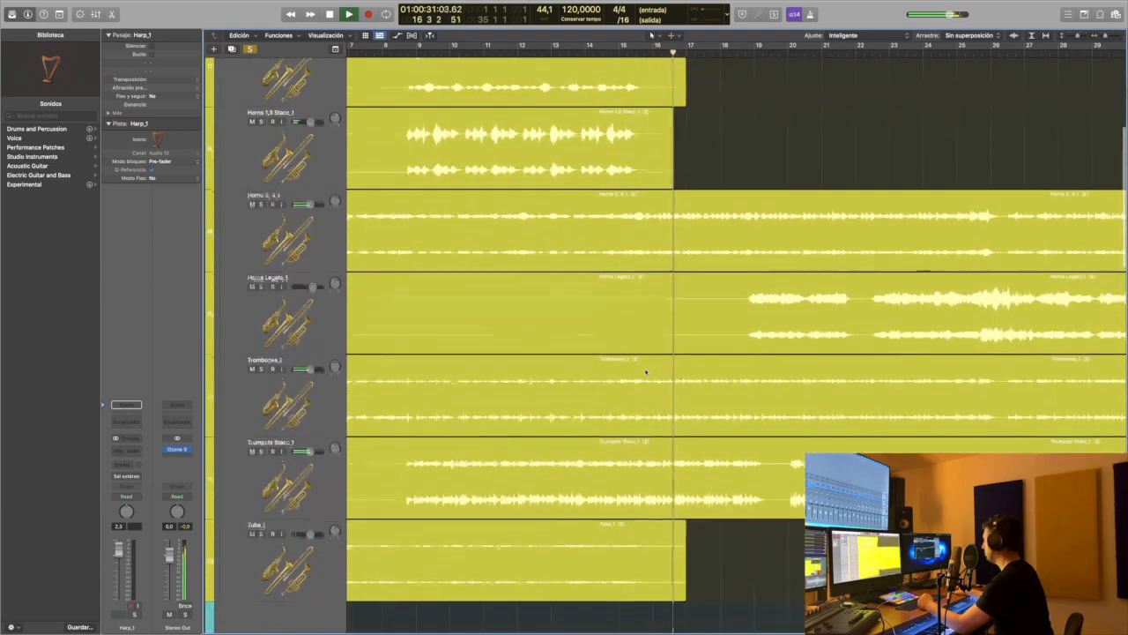
{"action": "scroll", "coordinate": [646, 372], "scroll_direction": "down", "scroll_amount": 1}
{"action": "scroll", "coordinate": [645, 372], "scroll_direction": "right", "scroll_amount": 3}
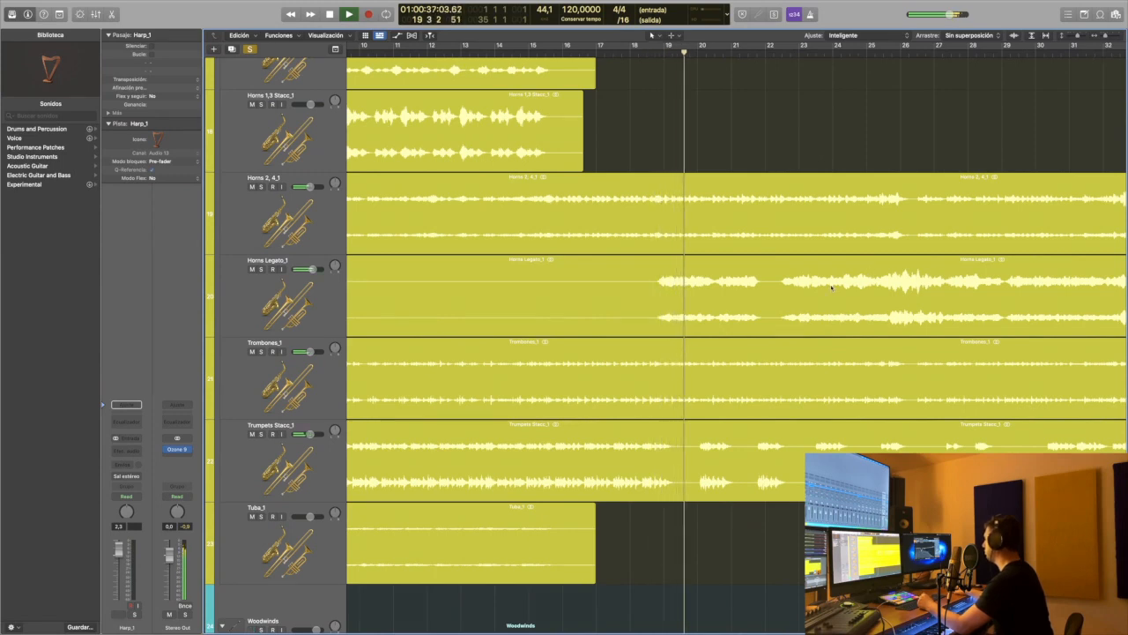
{"action": "scroll", "coordinate": [832, 287], "scroll_direction": "right", "scroll_amount": 2}
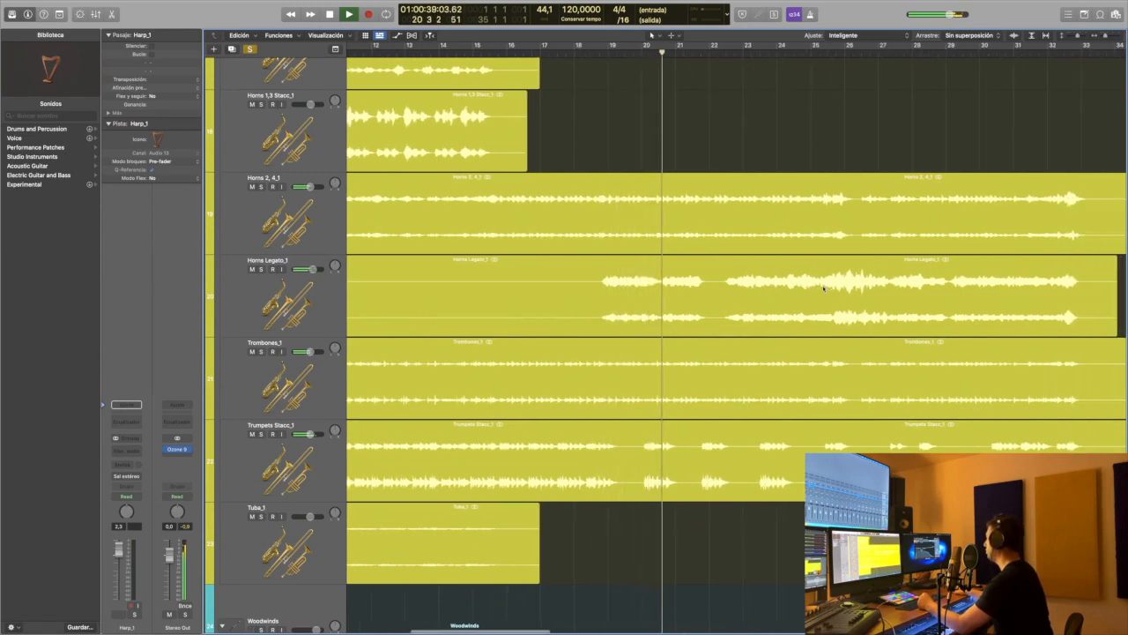
{"action": "scroll", "coordinate": [824, 288], "scroll_direction": "right", "scroll_amount": 6}
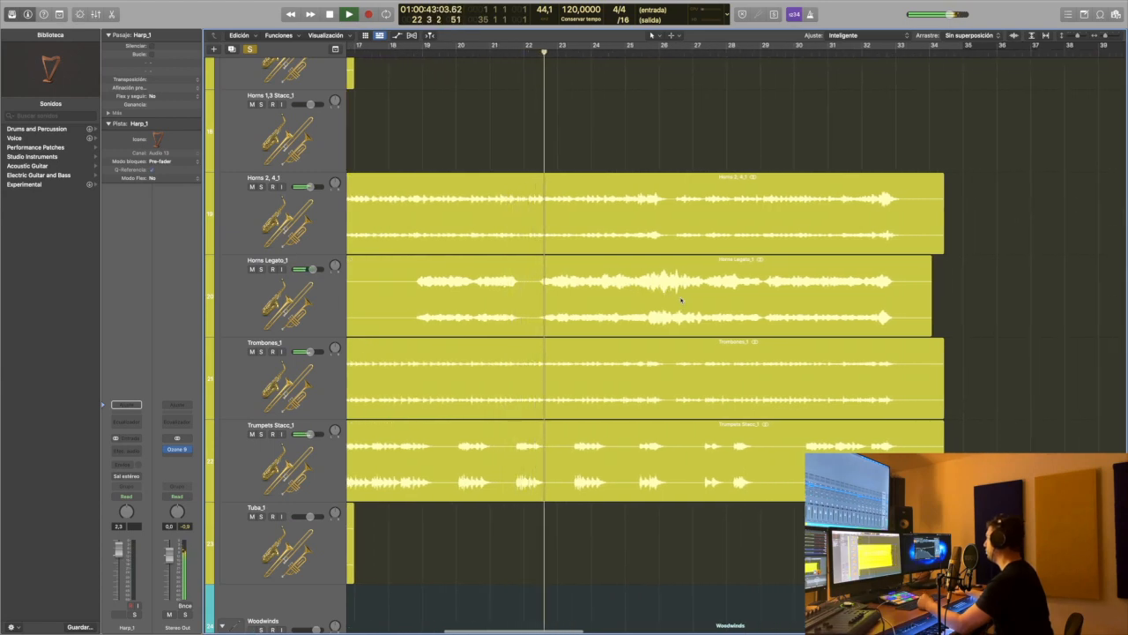
{"action": "scroll", "coordinate": [677, 300], "scroll_direction": "up", "scroll_amount": 3}
{"action": "scroll", "coordinate": [679, 303], "scroll_direction": "up", "scroll_amount": 5}
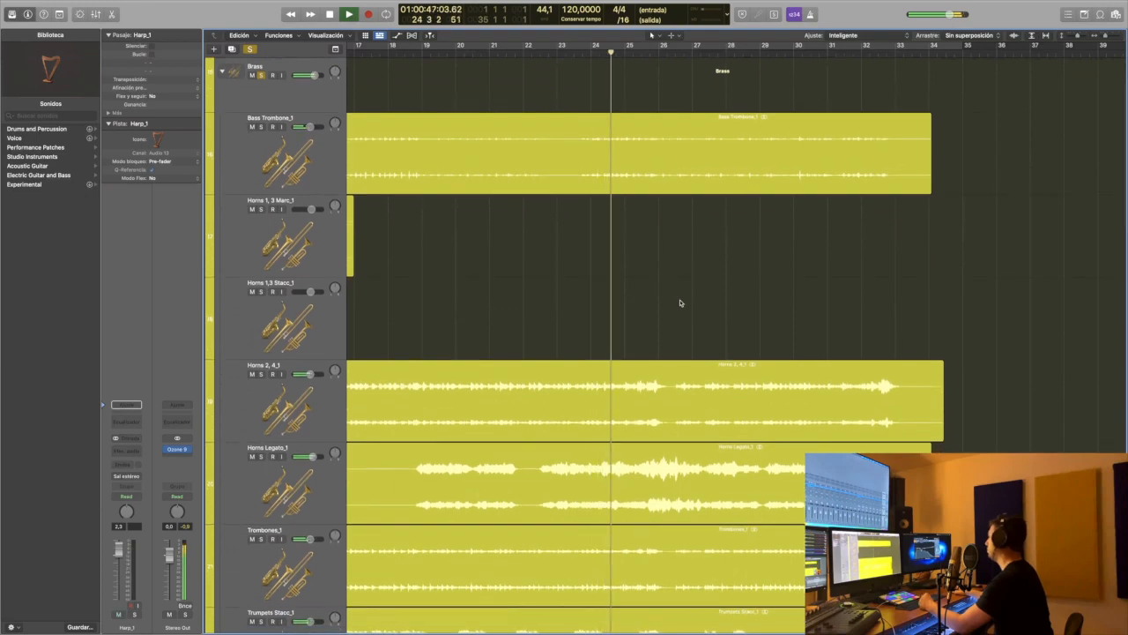
{"action": "scroll", "coordinate": [686, 305], "scroll_direction": "down", "scroll_amount": 6}
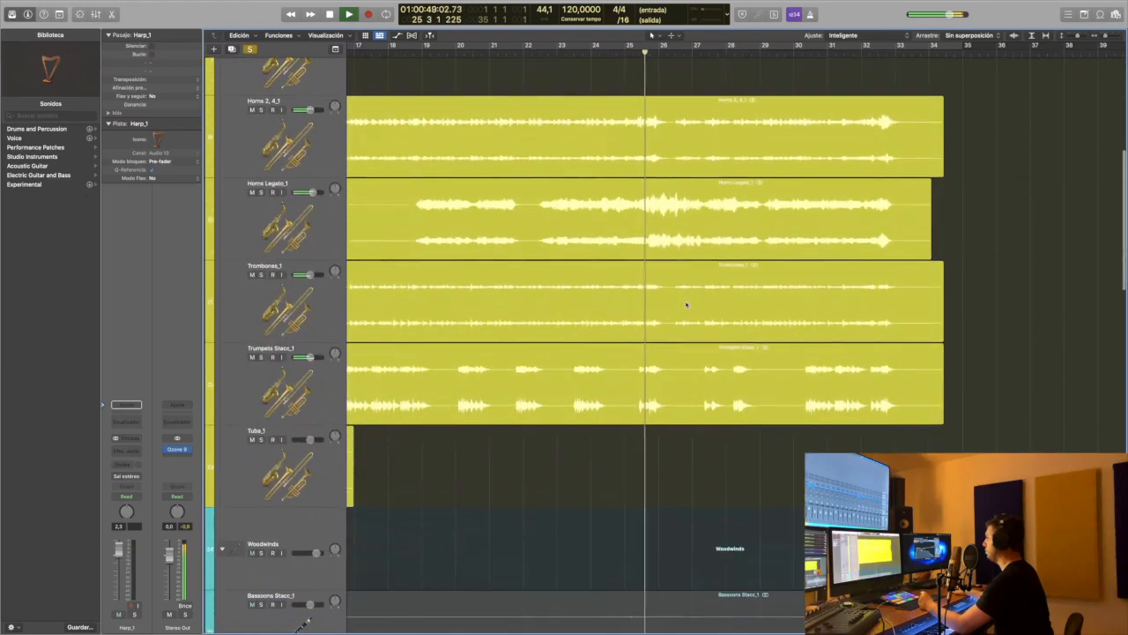
{"action": "scroll", "coordinate": [686, 305], "scroll_direction": "up", "scroll_amount": 6}
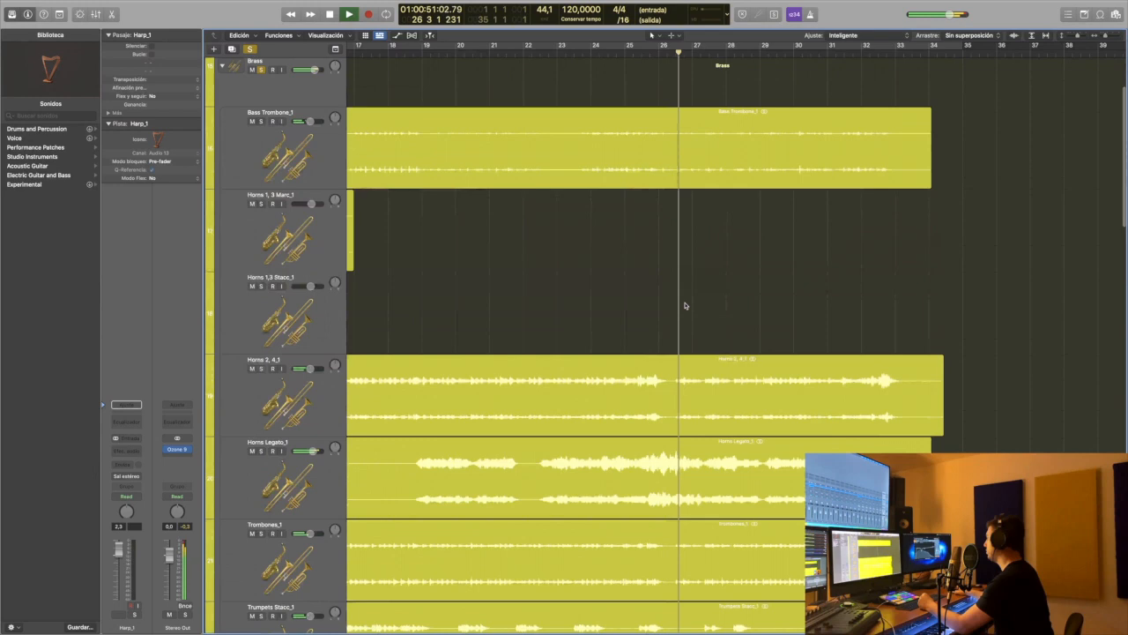
{"action": "scroll", "coordinate": [687, 306], "scroll_direction": "down", "scroll_amount": 1}
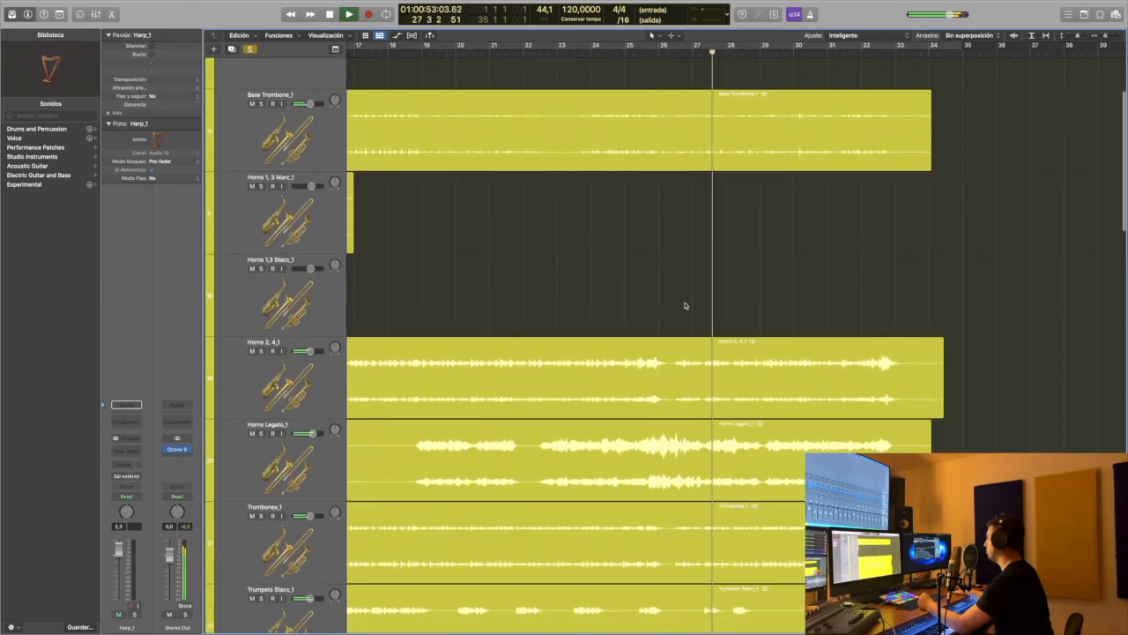
{"action": "scroll", "coordinate": [688, 306], "scroll_direction": "down", "scroll_amount": 2}
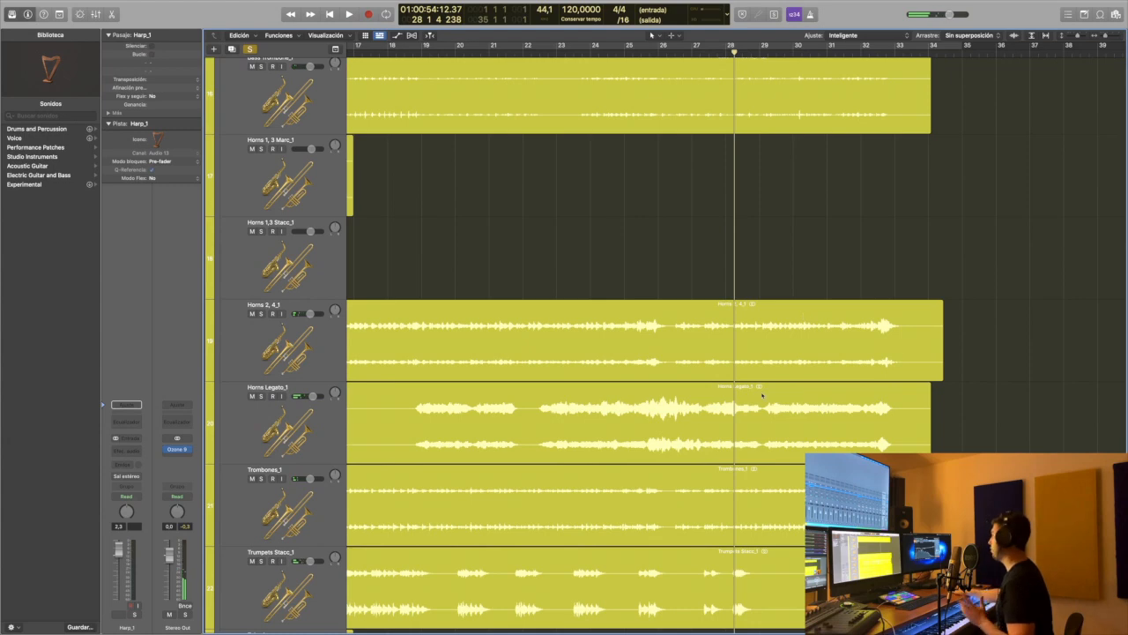
- Play the soloed Brass stack briefly from bar 8, where the Horns 1, 3 Marc_1 and Horns 1,3 Stacc_1 parts enter
{"action": "scroll", "coordinate": [621, 371], "scroll_direction": "down", "scroll_amount": 4}
{"action": "scroll", "coordinate": [670, 352], "scroll_direction": "left", "scroll_amount": 10}
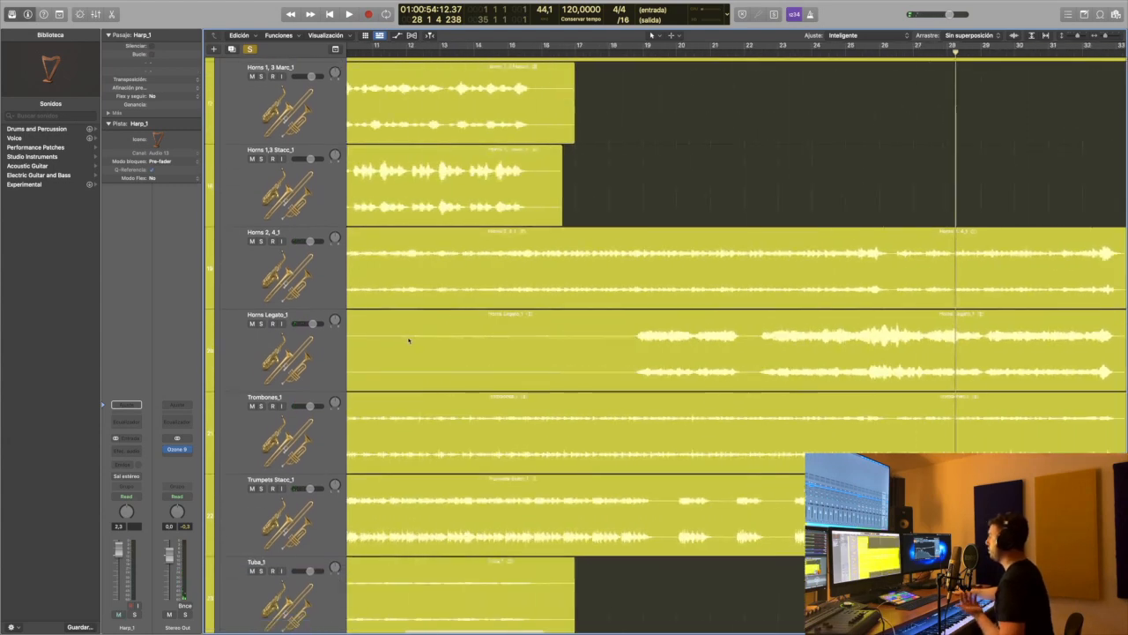
{"action": "scroll", "coordinate": [705, 347], "scroll_direction": "right", "scroll_amount": 3}
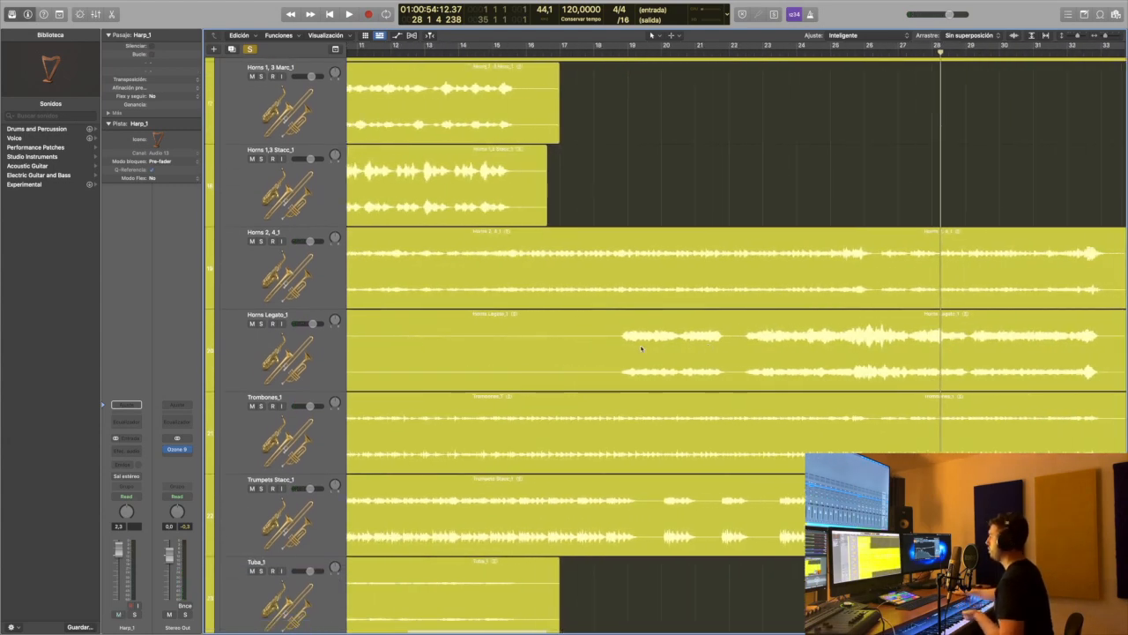
{"action": "scroll", "coordinate": [582, 313], "scroll_direction": "left", "scroll_amount": 3}
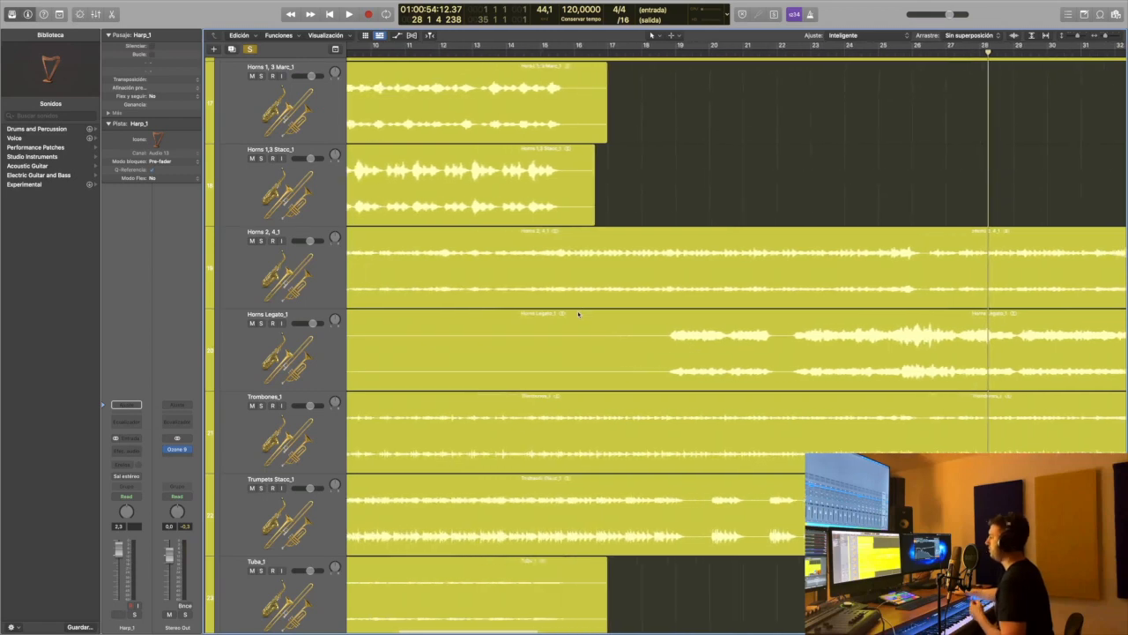
{"action": "scroll", "coordinate": [579, 314], "scroll_direction": "right", "scroll_amount": 1}
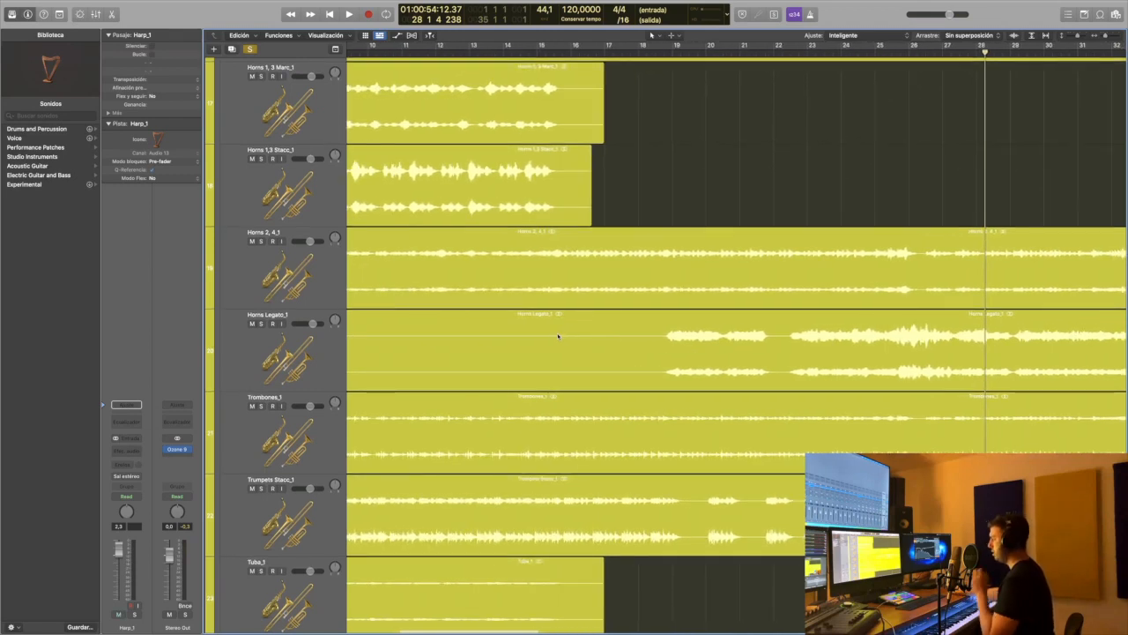
{"action": "scroll", "coordinate": [568, 264], "scroll_direction": "left", "scroll_amount": 8}
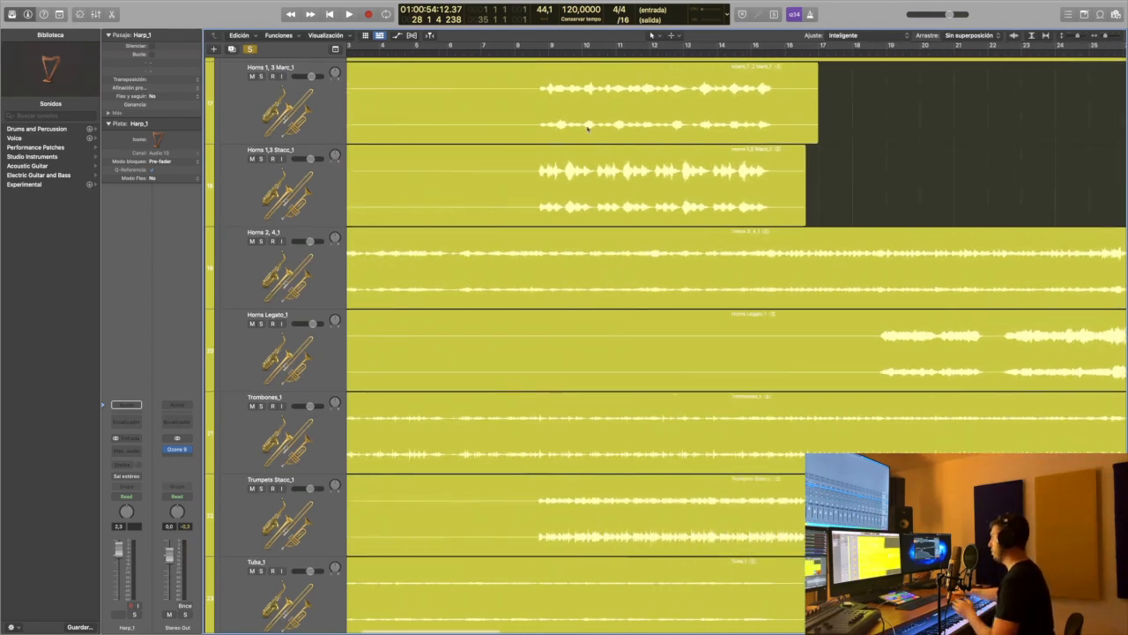
{"action": "left_click", "coordinate": [535, 56]}
{"action": "key", "text": "space"}
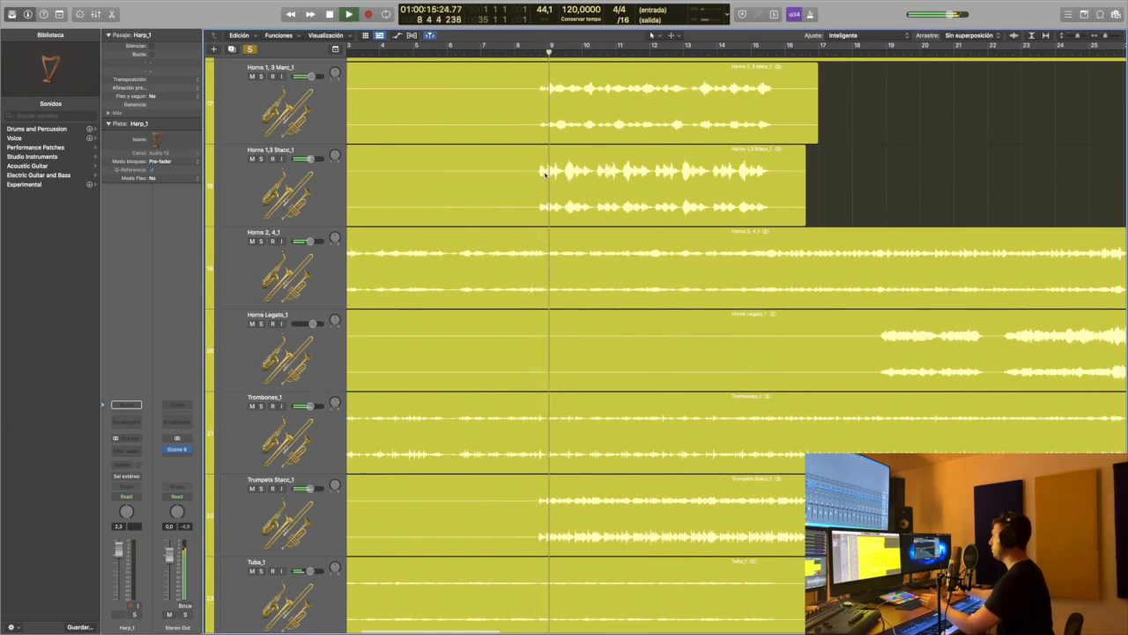
{"action": "key", "text": "space"}
- Play the soloed brass from bar 18 through the first Horns Legato_1 phrase and stop playback
{"action": "left_click", "coordinate": [878, 65]}
{"action": "key", "text": "space"}
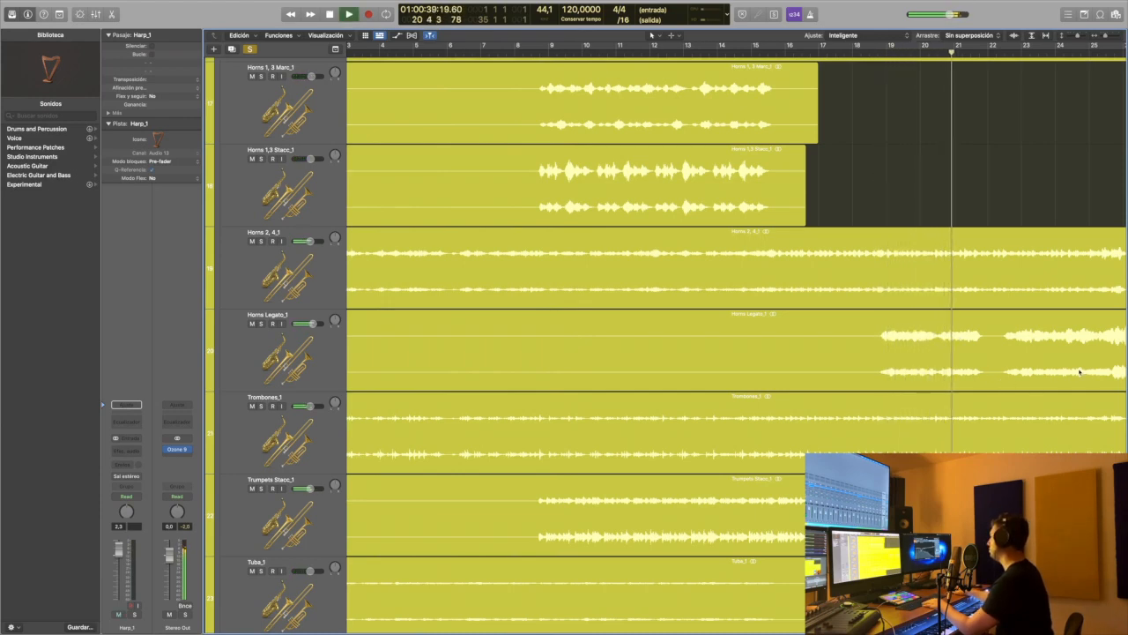
{"action": "key", "text": "space"}
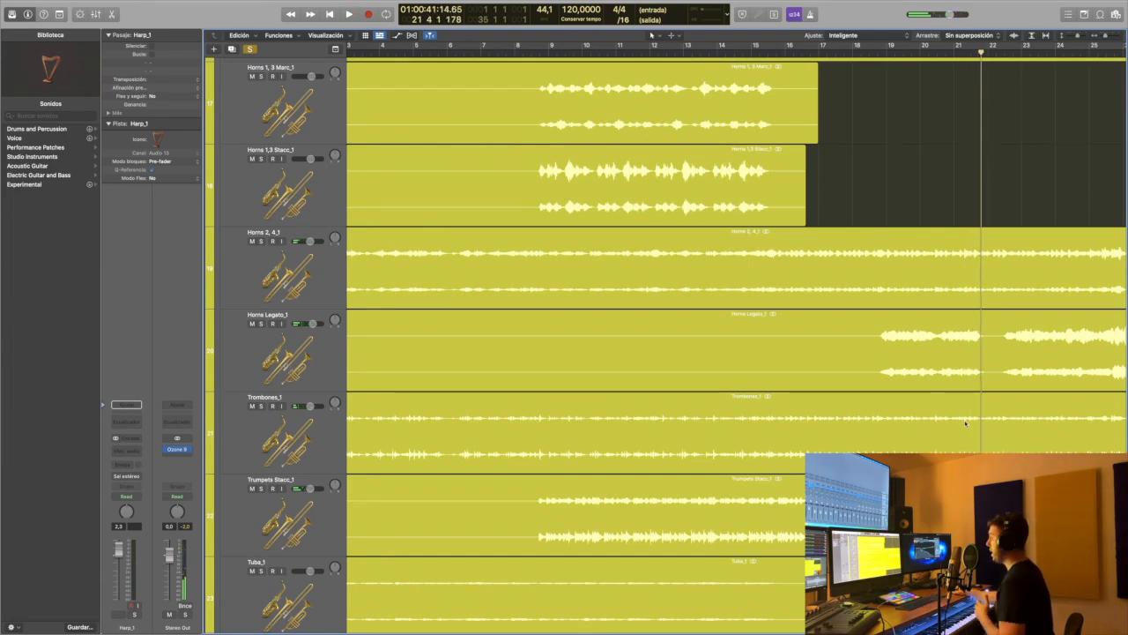
- Examine the brass regions from Bass Trombone_1 to Tuba_1, comparing where the horn, trombone and trumpet parts play
{"action": "scroll", "coordinate": [965, 424], "scroll_direction": "right", "scroll_amount": 4}
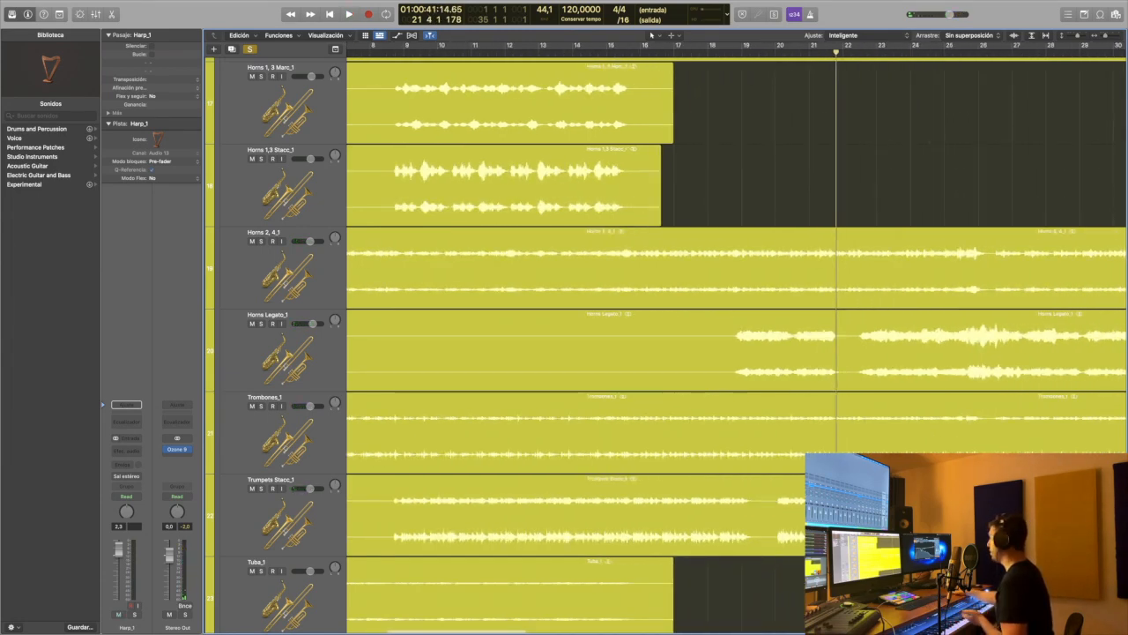
{"action": "scroll", "coordinate": [768, 561], "scroll_direction": "right", "scroll_amount": 1}
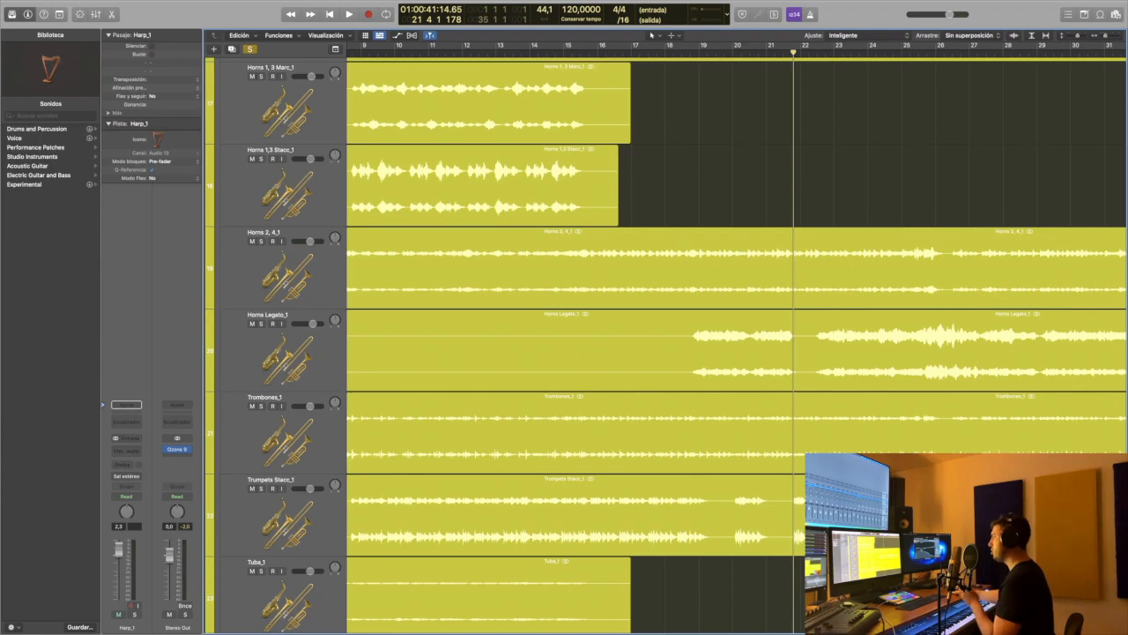
{"action": "scroll", "coordinate": [670, 431], "scroll_direction": "down", "scroll_amount": 2}
{"action": "scroll", "coordinate": [670, 431], "scroll_direction": "right", "scroll_amount": 2}
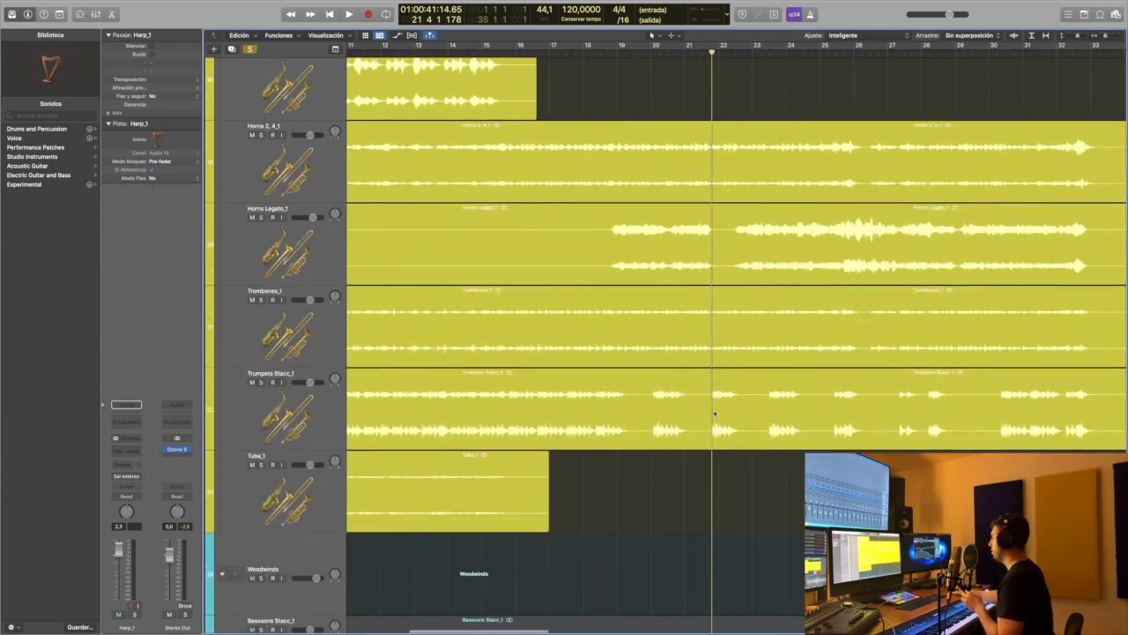
{"action": "scroll", "coordinate": [433, 417], "scroll_direction": "left", "scroll_amount": 2}
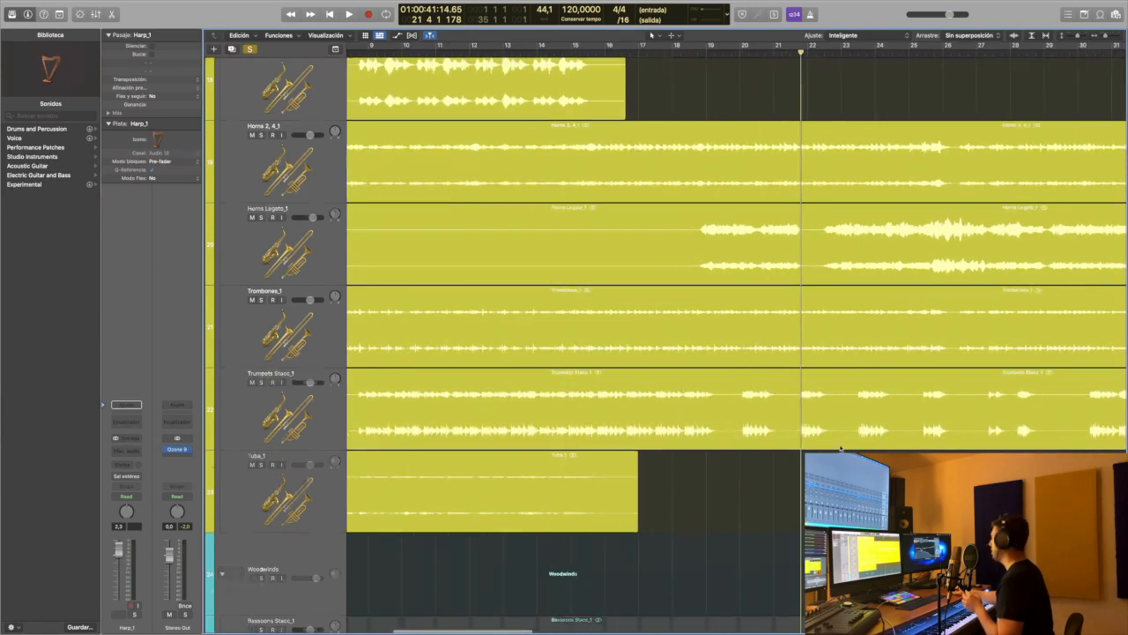
{"action": "scroll", "coordinate": [458, 362], "scroll_direction": "up", "scroll_amount": 2}
{"action": "scroll", "coordinate": [766, 317], "scroll_direction": "up", "scroll_amount": 1}
{"action": "scroll", "coordinate": [781, 314], "scroll_direction": "left", "scroll_amount": 1}
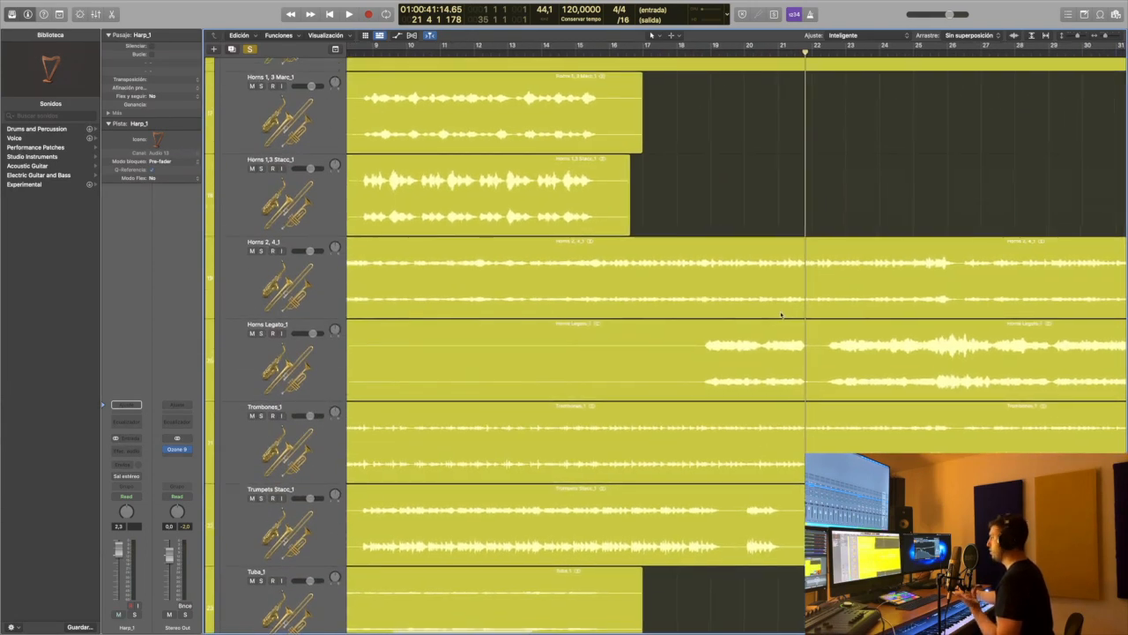
{"action": "scroll", "coordinate": [811, 385], "scroll_direction": "up", "scroll_amount": 5}
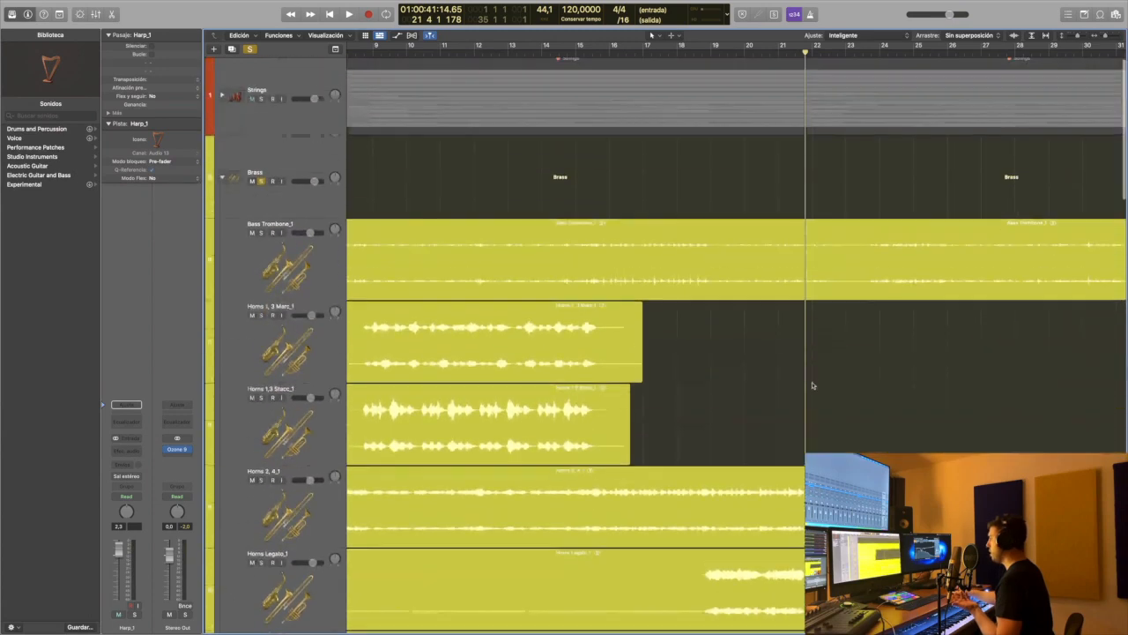
{"action": "scroll", "coordinate": [811, 386], "scroll_direction": "down", "scroll_amount": 2}
{"action": "scroll", "coordinate": [816, 387], "scroll_direction": "down", "scroll_amount": 1}
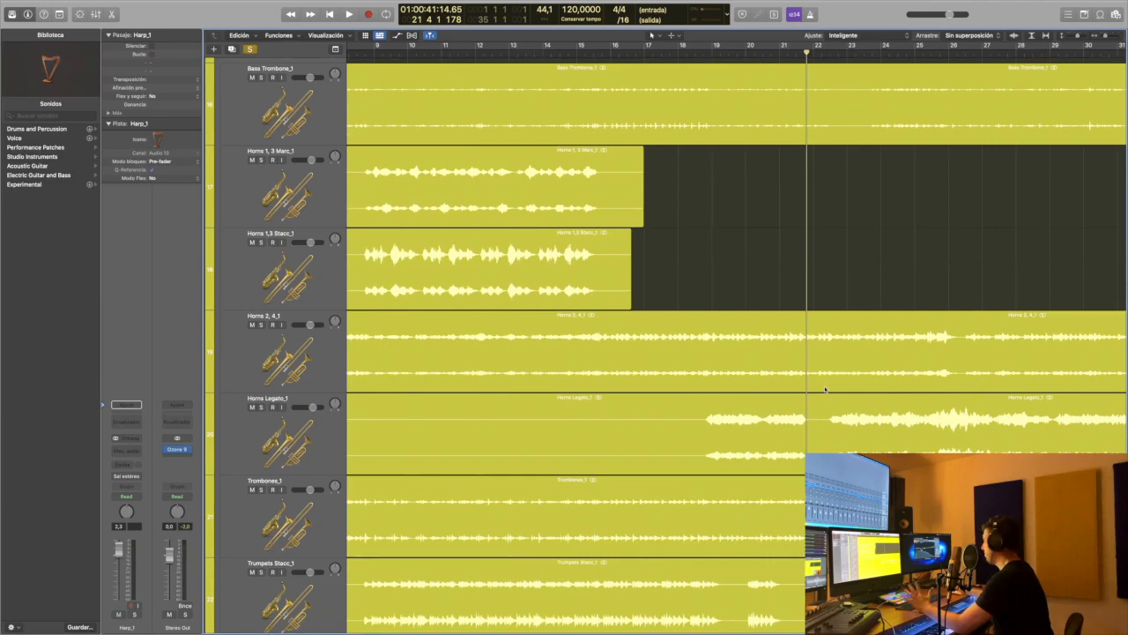
{"action": "scroll", "coordinate": [821, 83], "scroll_direction": "down", "scroll_amount": 1}
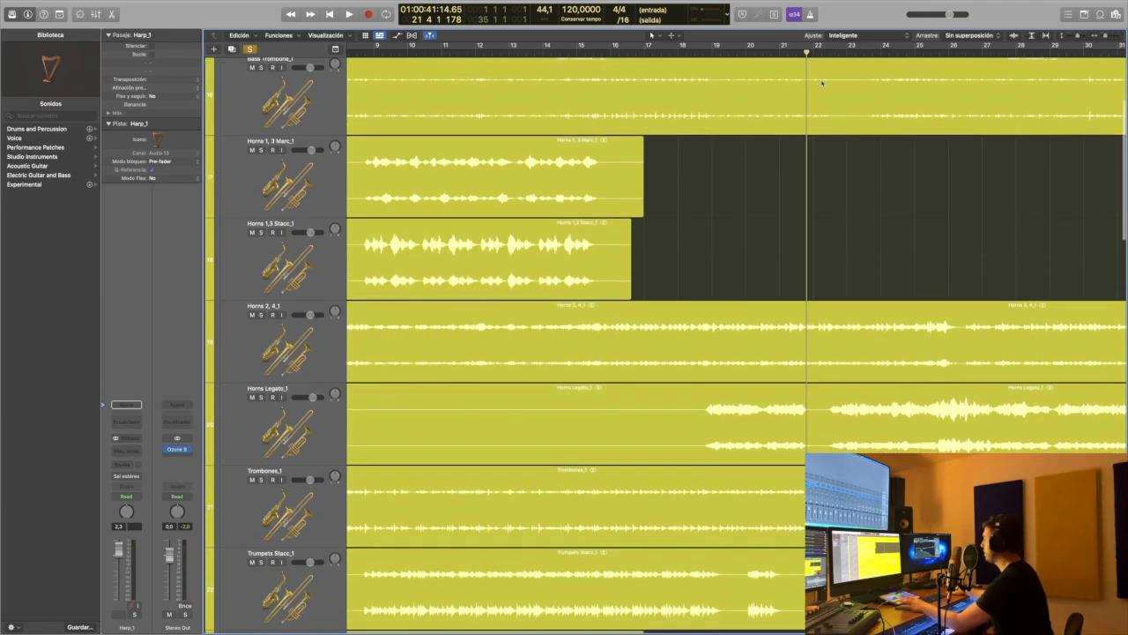
- Mute the Trumpets Stacc_1 and Horns Legato_1 tracks and play the remaining brass from bar 18
{"action": "left_click", "coordinate": [687, 53]}
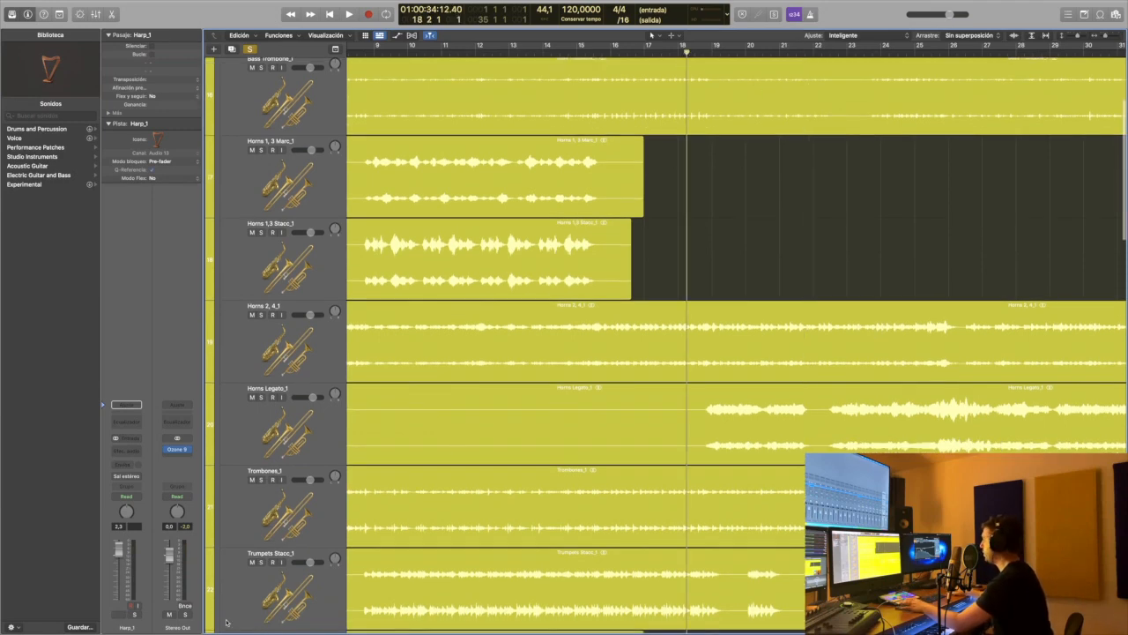
{"action": "left_click", "coordinate": [252, 562]}
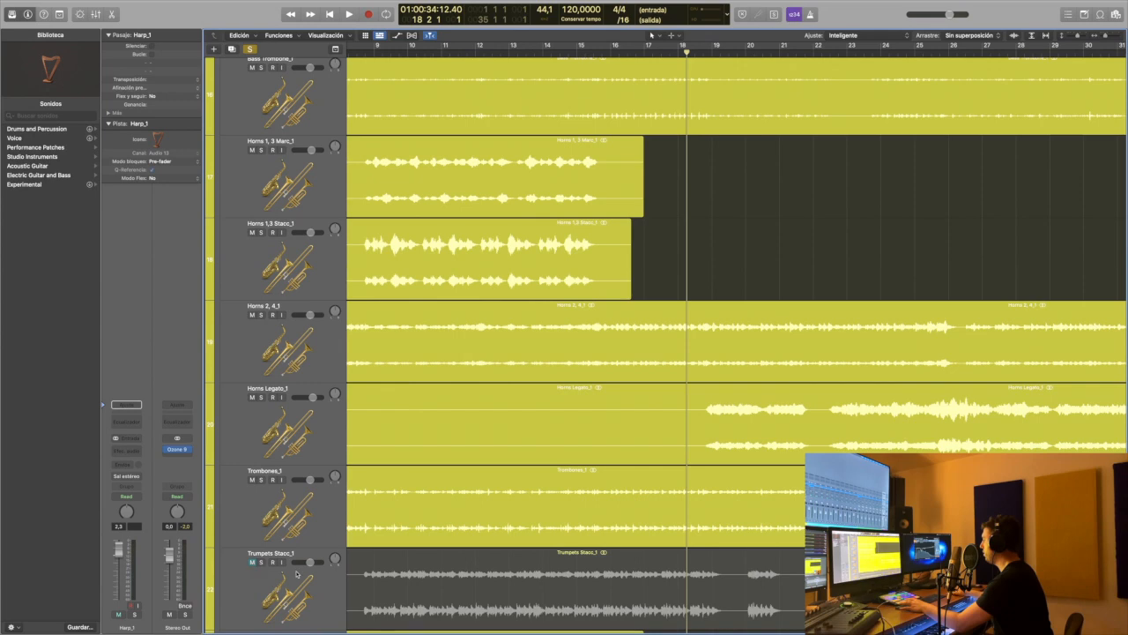
{"action": "left_click", "coordinate": [252, 398]}
{"action": "key", "text": "space"}
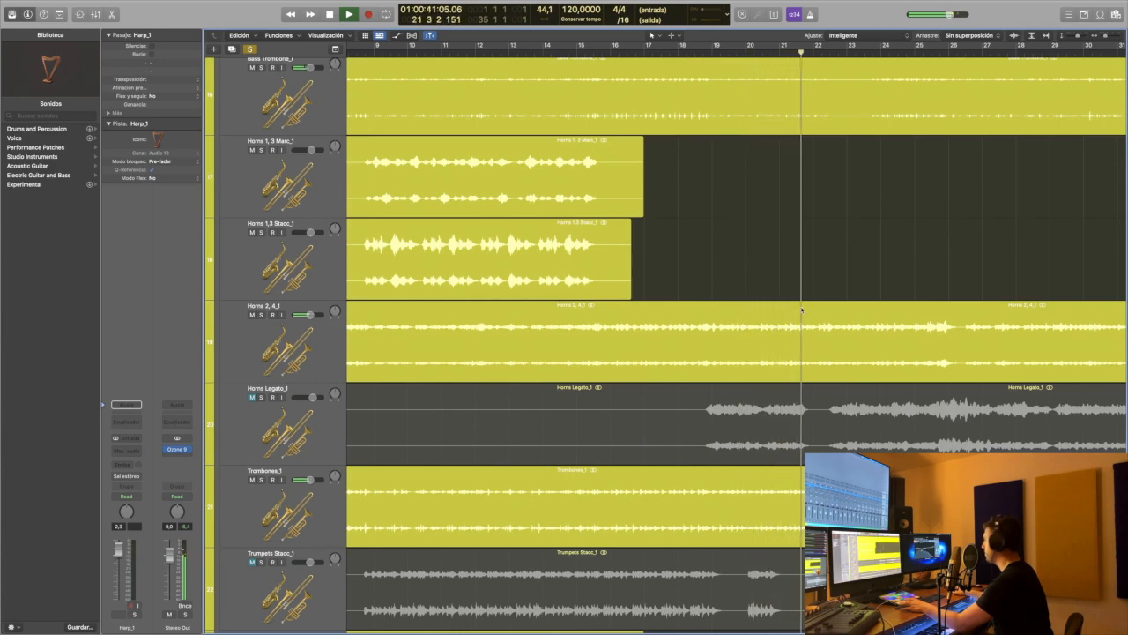
- Continue playback from bar 6 and mute the Horns 1, 3 Marc_1 and Horns 1,3 Stacc_1 tracks while it plays
{"action": "scroll", "coordinate": [503, 166], "scroll_direction": "left", "scroll_amount": 7}
{"action": "left_click", "coordinate": [544, 53]}
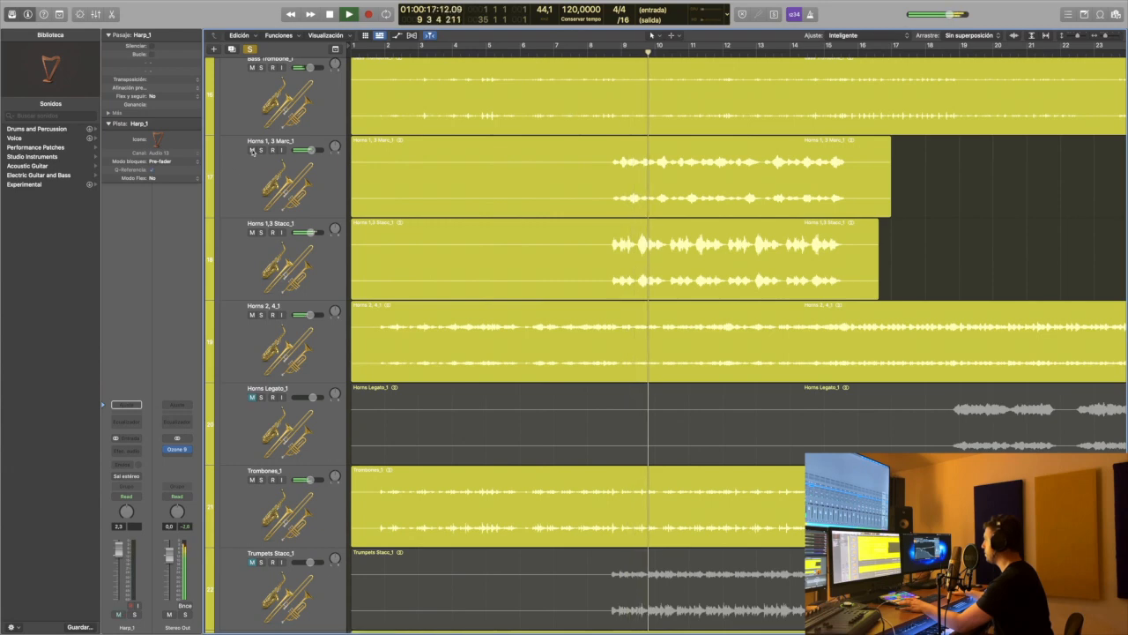
{"action": "left_click_drag", "start_coordinate": [252, 149], "coordinate": [252, 232]}
- Play the unmuted accompanying brass tracks from bar 20 and stop playback in bar 22
{"action": "scroll", "coordinate": [1048, 287], "scroll_direction": "right", "scroll_amount": 5}
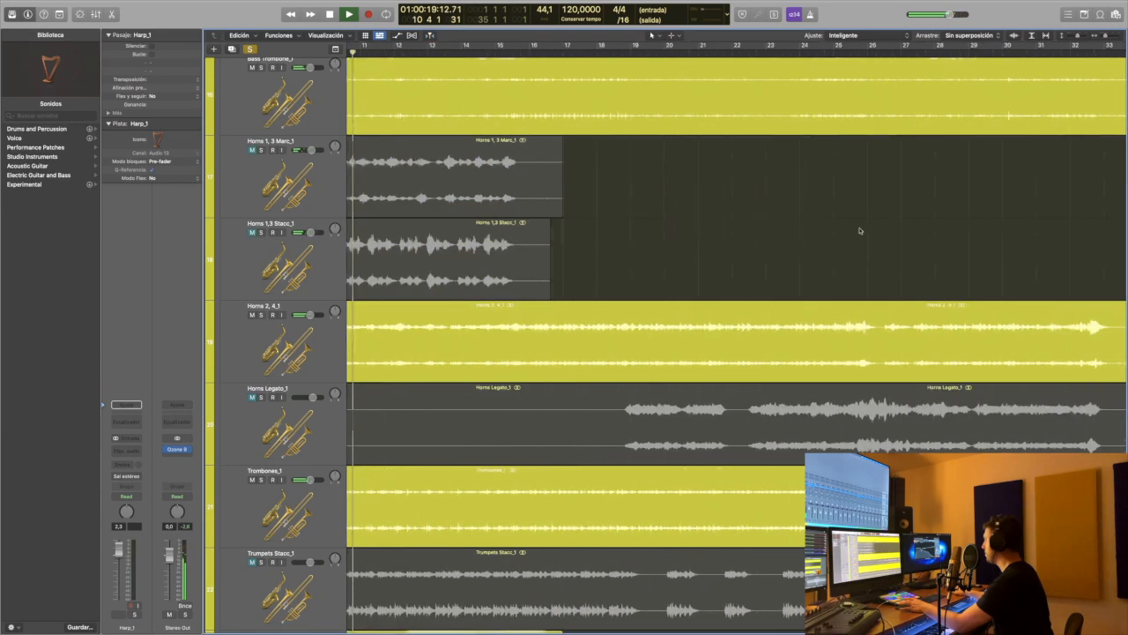
{"action": "left_click", "coordinate": [696, 50]}
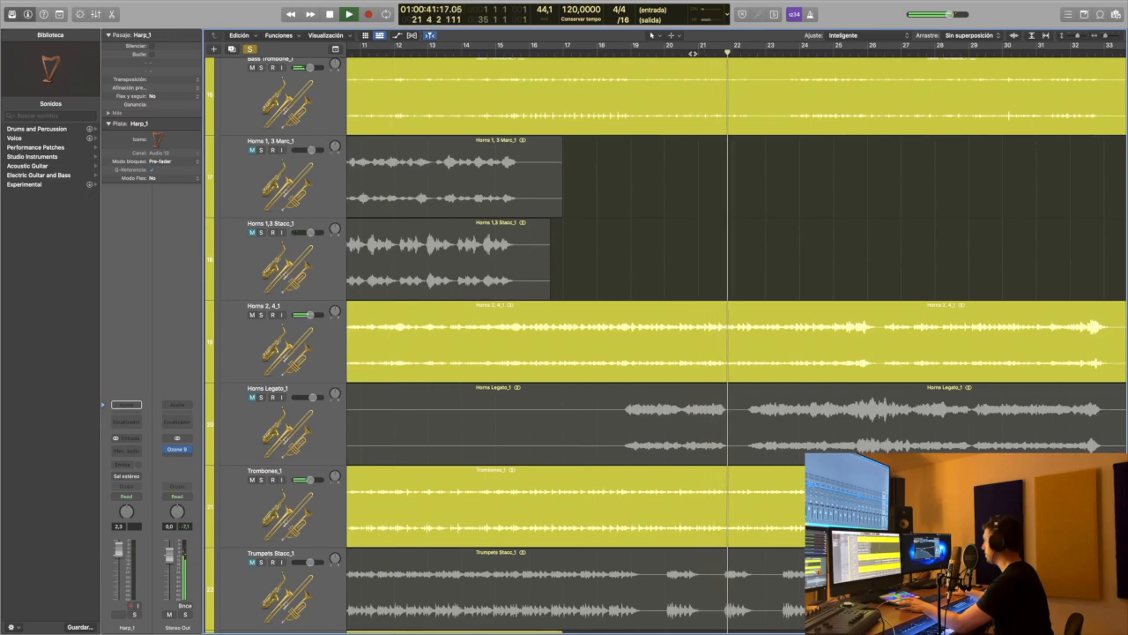
{"action": "key", "text": "space"}
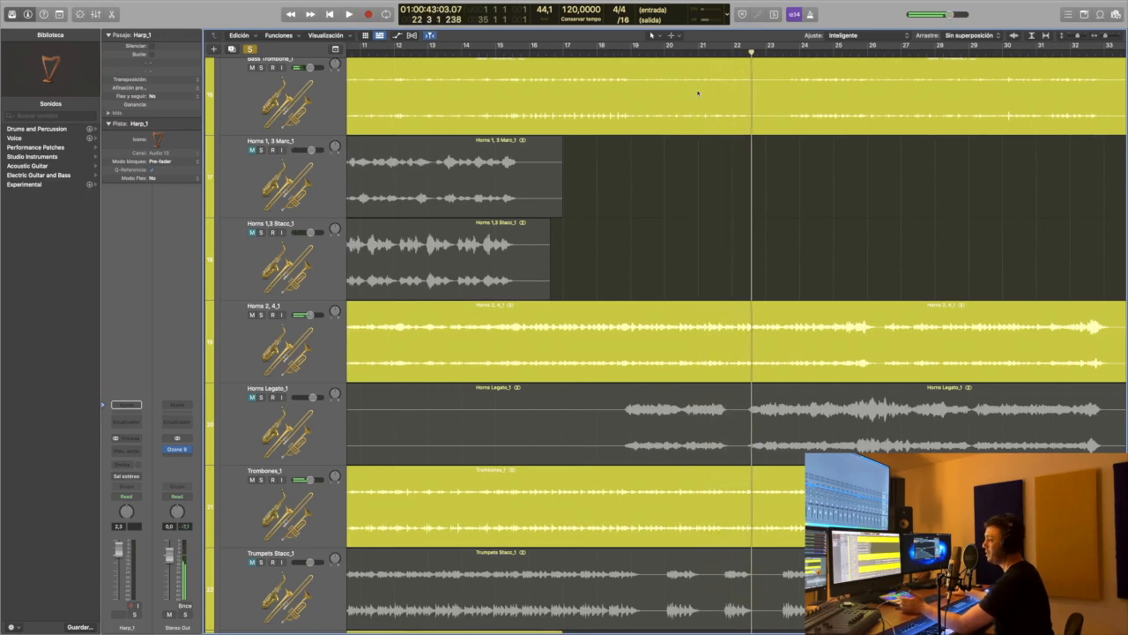
- Turn off solo on the Brass stack and unmute the Horns 1, 3 Marc_1 and Horns 1,3 Stacc_1 tracks
{"action": "scroll", "coordinate": [730, 186], "scroll_direction": "right", "scroll_amount": 5}
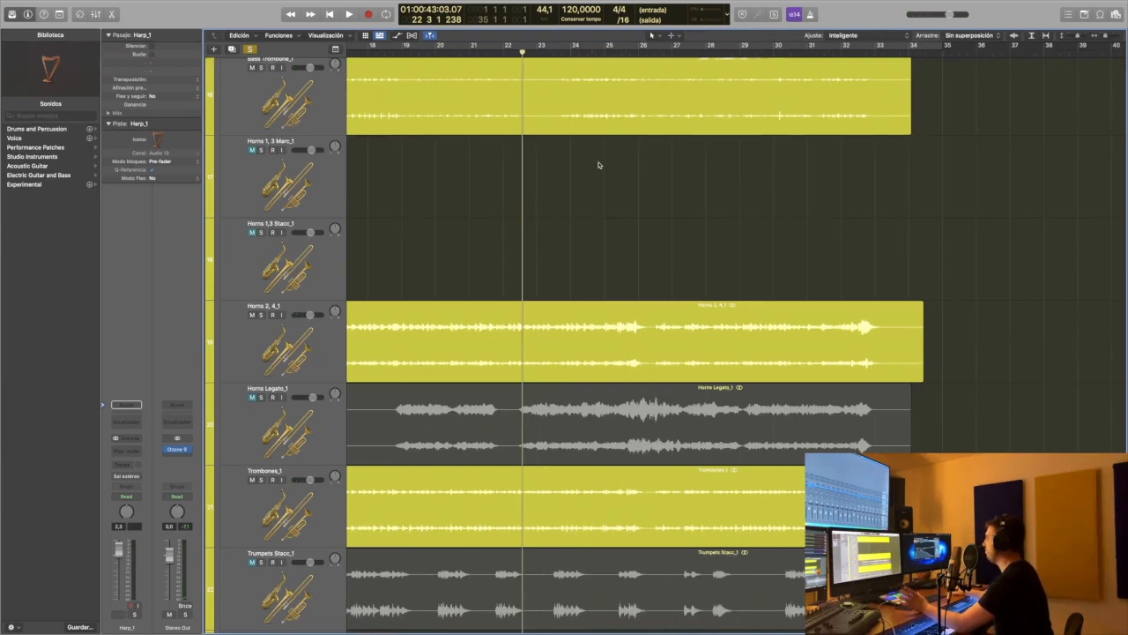
{"action": "scroll", "coordinate": [599, 165], "scroll_direction": "left", "scroll_amount": 5}
{"action": "scroll", "coordinate": [529, 176], "scroll_direction": "up", "scroll_amount": 3}
{"action": "scroll", "coordinate": [440, 185], "scroll_direction": "left", "scroll_amount": 5}
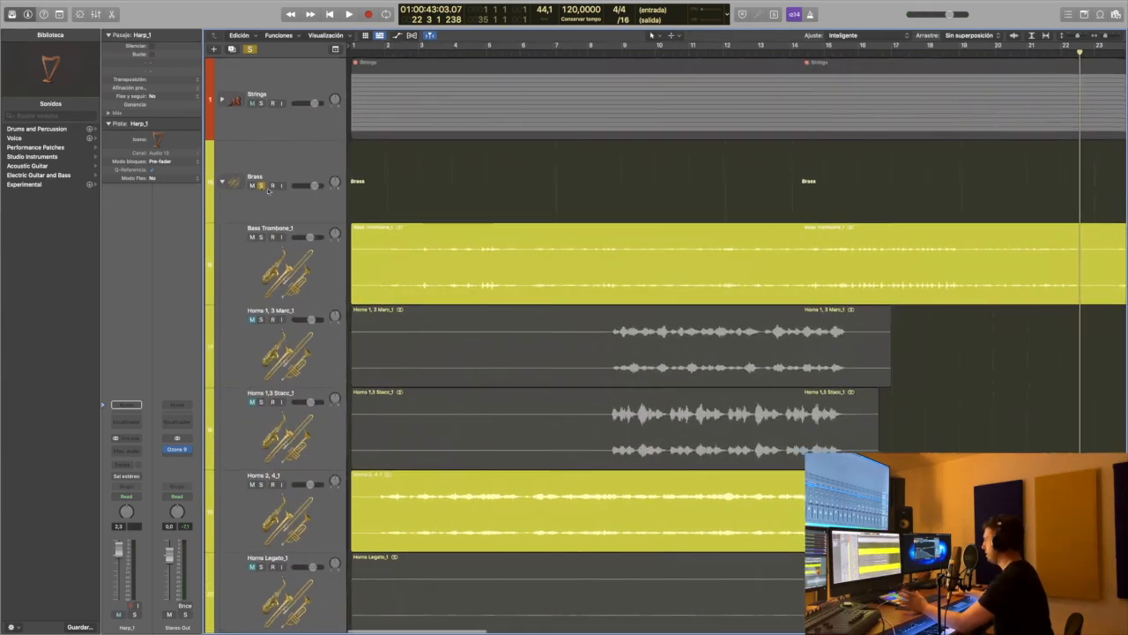
{"action": "left_click", "coordinate": [261, 186]}
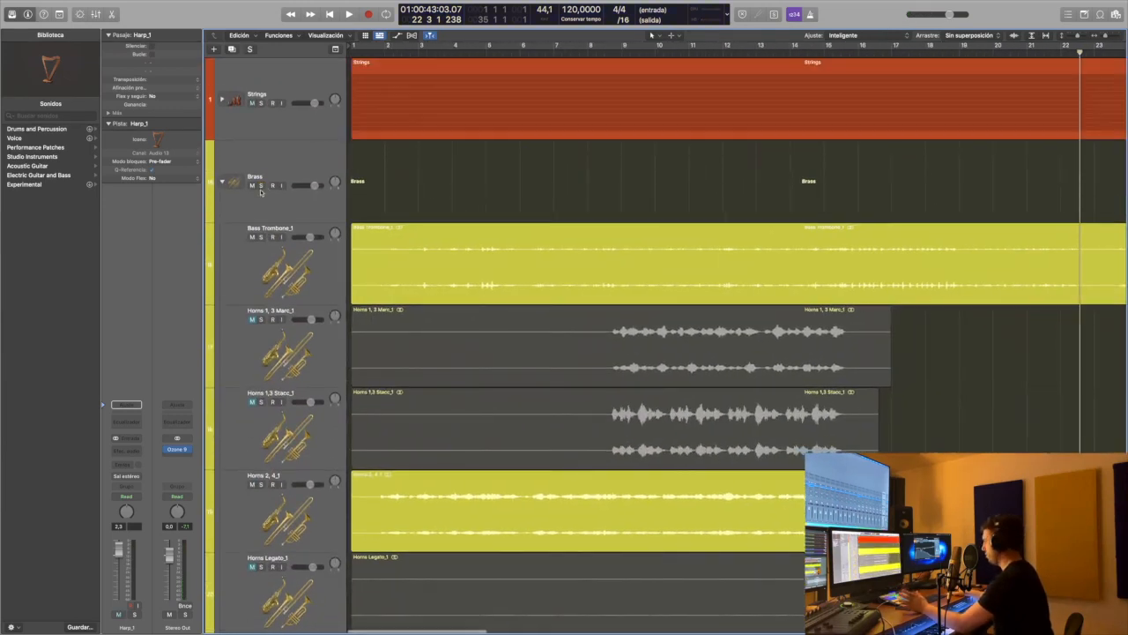
{"action": "left_click", "coordinate": [252, 320]}
{"action": "left_click", "coordinate": [252, 402]}
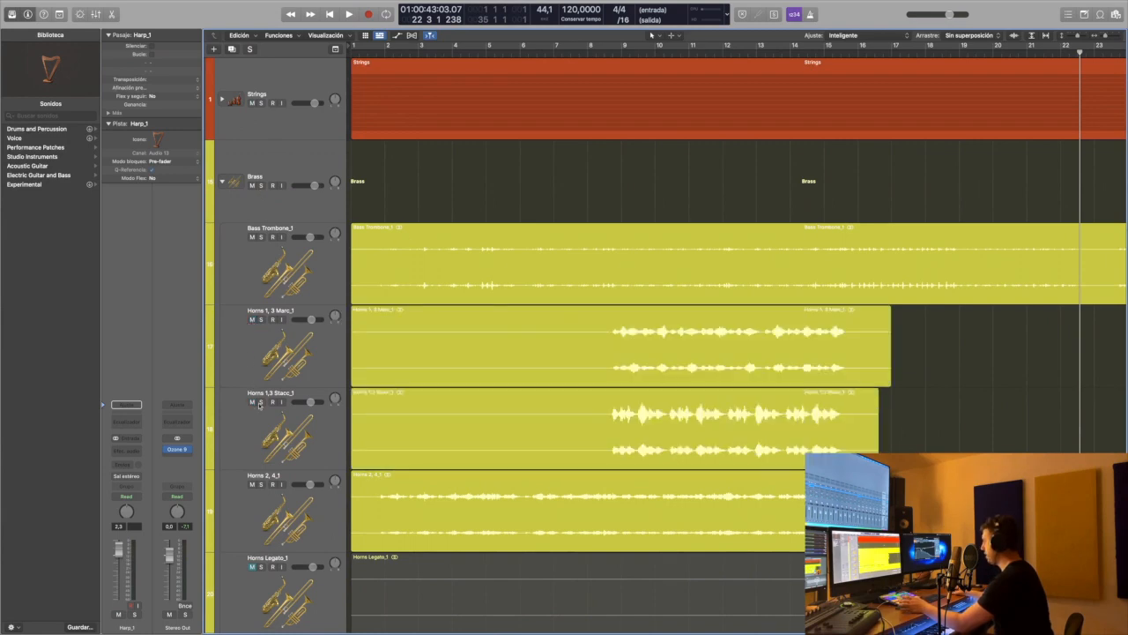
- Solo the Brass and Strings stacks together and unmute the Horns Legato_1 and Trumpets Stacc_1 tracks
{"action": "left_click", "coordinate": [261, 185]}
{"action": "left_click", "coordinate": [260, 104]}
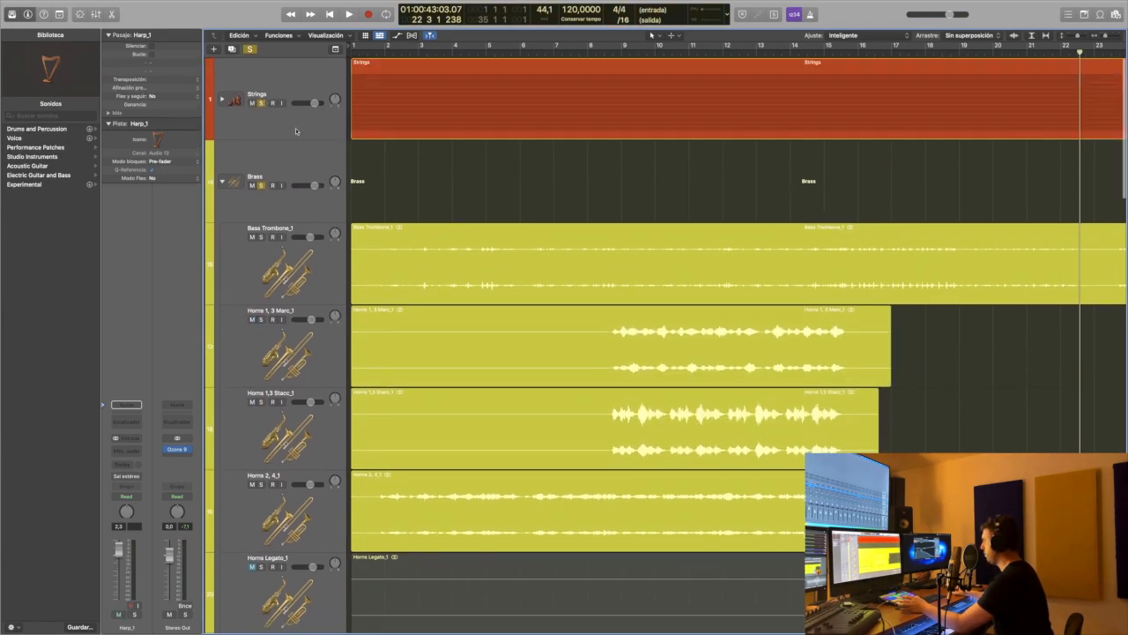
{"action": "scroll", "coordinate": [286, 124], "scroll_direction": "down", "scroll_amount": 5}
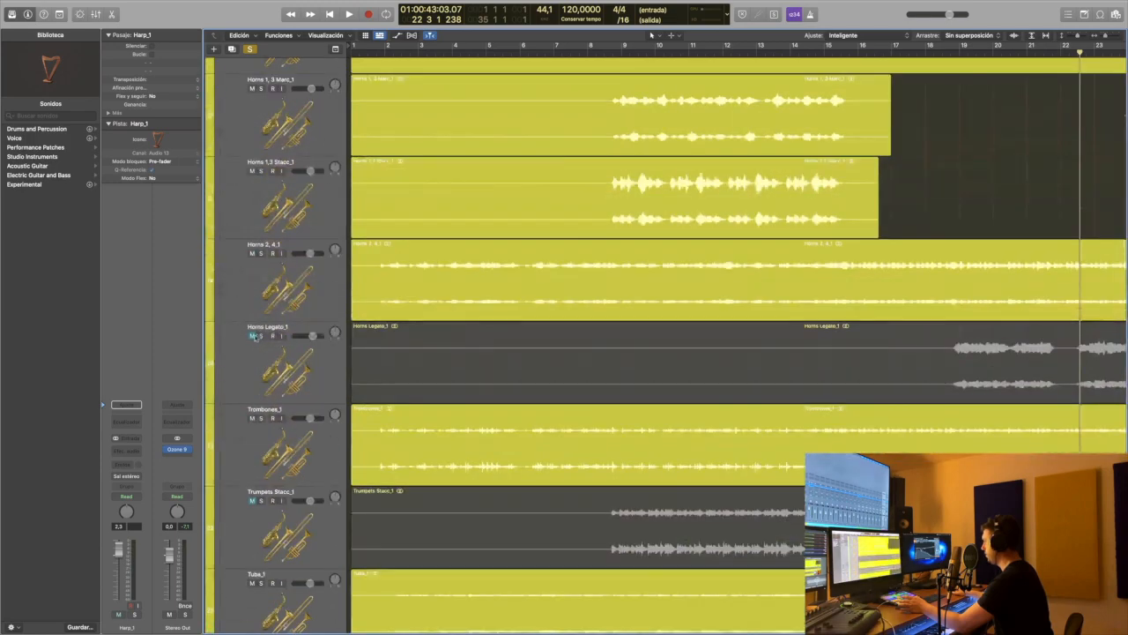
{"action": "left_click", "coordinate": [253, 336]}
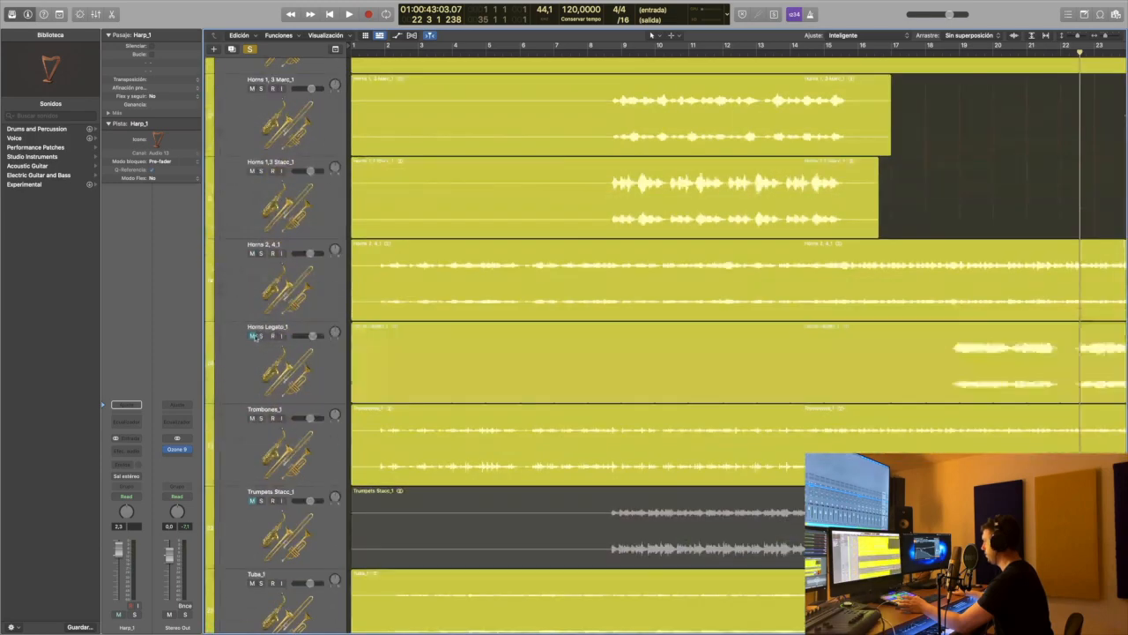
{"action": "left_click", "coordinate": [252, 501]}
- Play the soloed Strings and Brass stacks from the start of the project with the track heights reduced
{"action": "left_click", "coordinate": [330, 14]}
{"action": "left_click", "coordinate": [349, 14]}
{"action": "scroll", "coordinate": [560, 263], "scroll_direction": "down", "scroll_amount": 9}
{"action": "scroll", "coordinate": [560, 263], "scroll_direction": "up", "scroll_amount": 8}
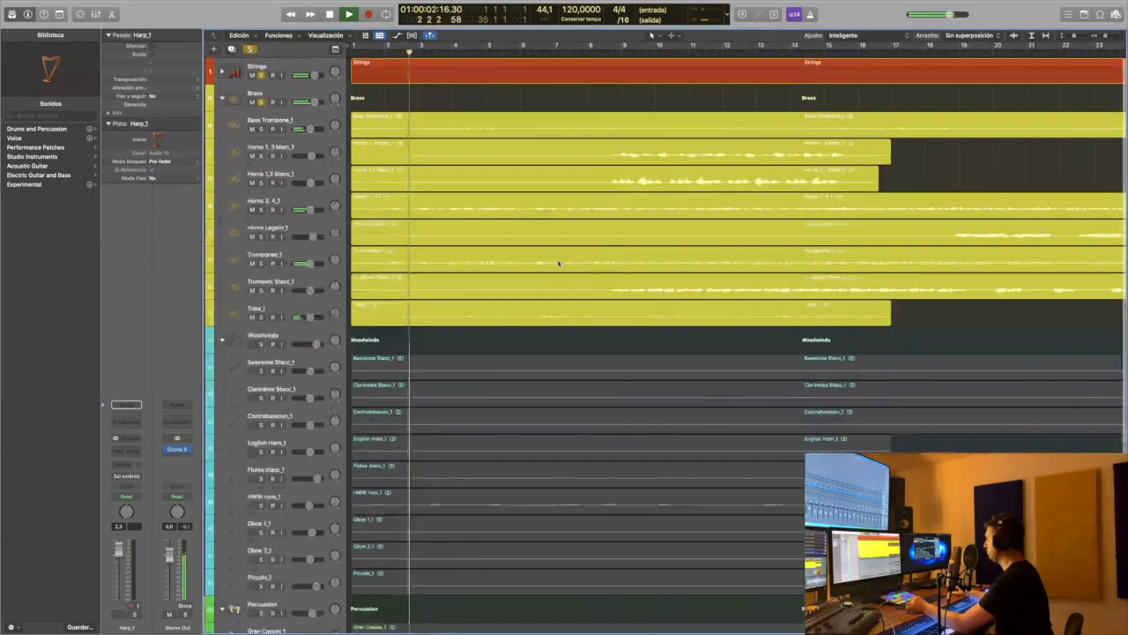
{"action": "scroll", "coordinate": [559, 261], "scroll_direction": "down", "scroll_amount": 5}
{"action": "scroll", "coordinate": [555, 247], "scroll_direction": "up", "scroll_amount": 3}
{"action": "scroll", "coordinate": [555, 250], "scroll_direction": "up", "scroll_amount": 6}
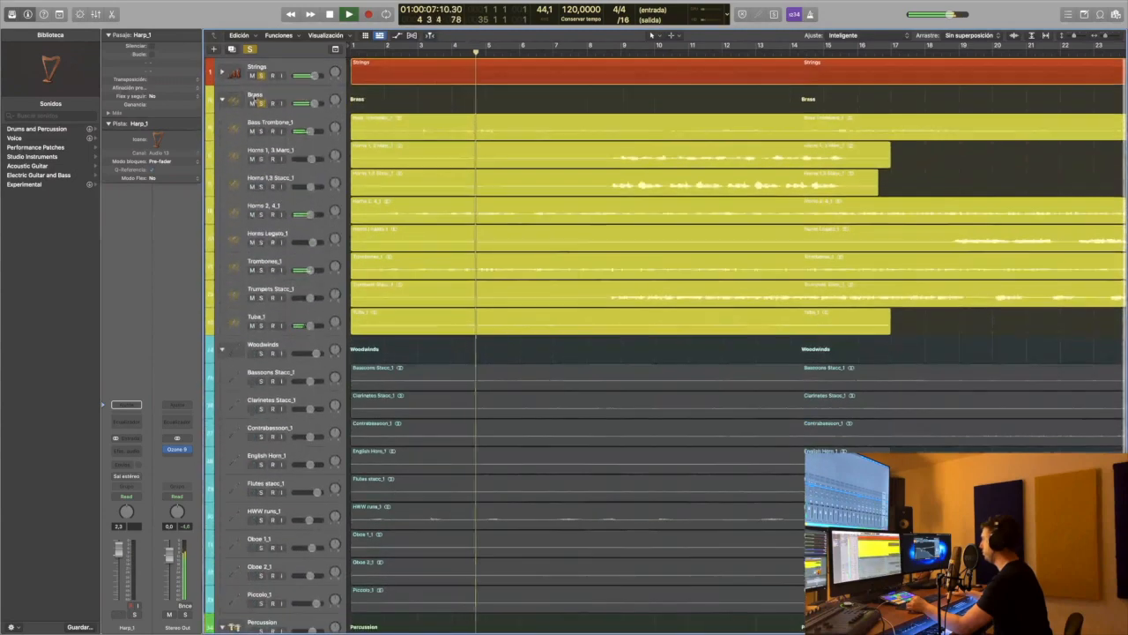
- Expand the Strings stack and examine its individual tracks alongside the brass tracks during playback
{"action": "left_click", "coordinate": [222, 73]}
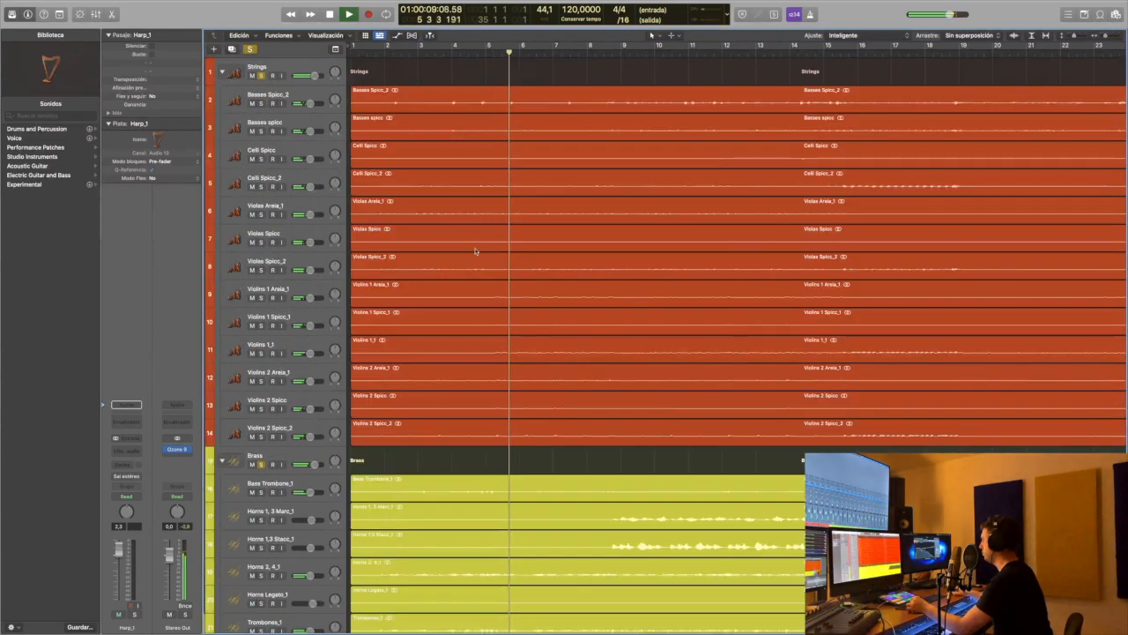
{"action": "scroll", "coordinate": [517, 252], "scroll_direction": "down", "scroll_amount": 5}
{"action": "scroll", "coordinate": [518, 254], "scroll_direction": "up", "scroll_amount": 2}
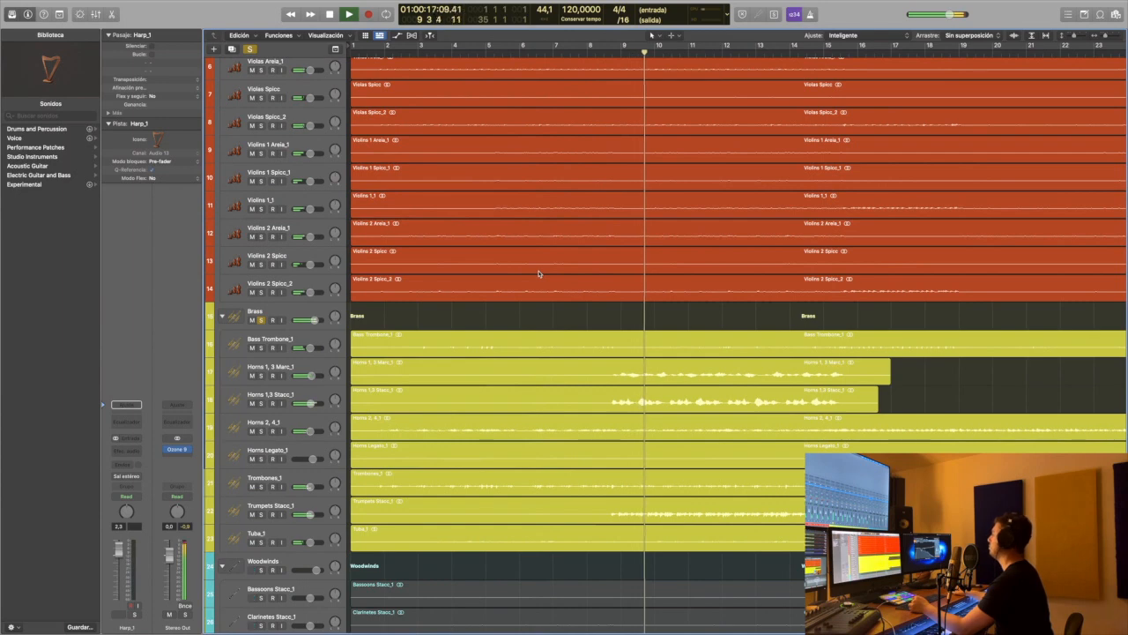
{"action": "scroll", "coordinate": [536, 282], "scroll_direction": "right", "scroll_amount": 5}
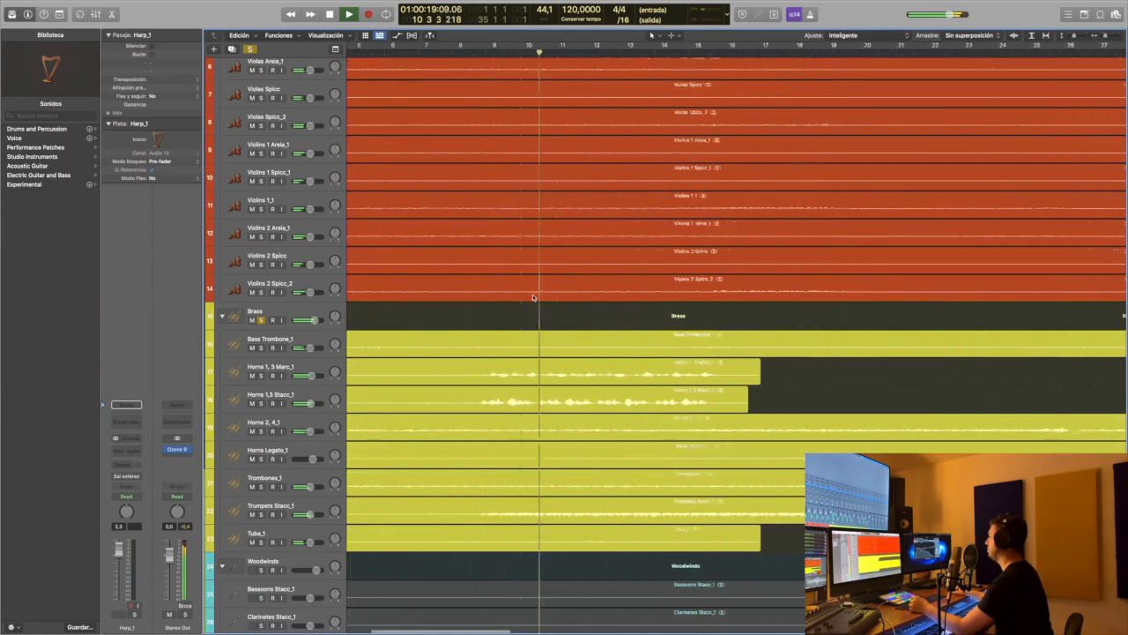
- Follow the soloed Strings and Brass playback to bar 21, stop it and look over the brass regions along the timeline
{"action": "scroll", "coordinate": [533, 297], "scroll_direction": "left", "scroll_amount": 2}
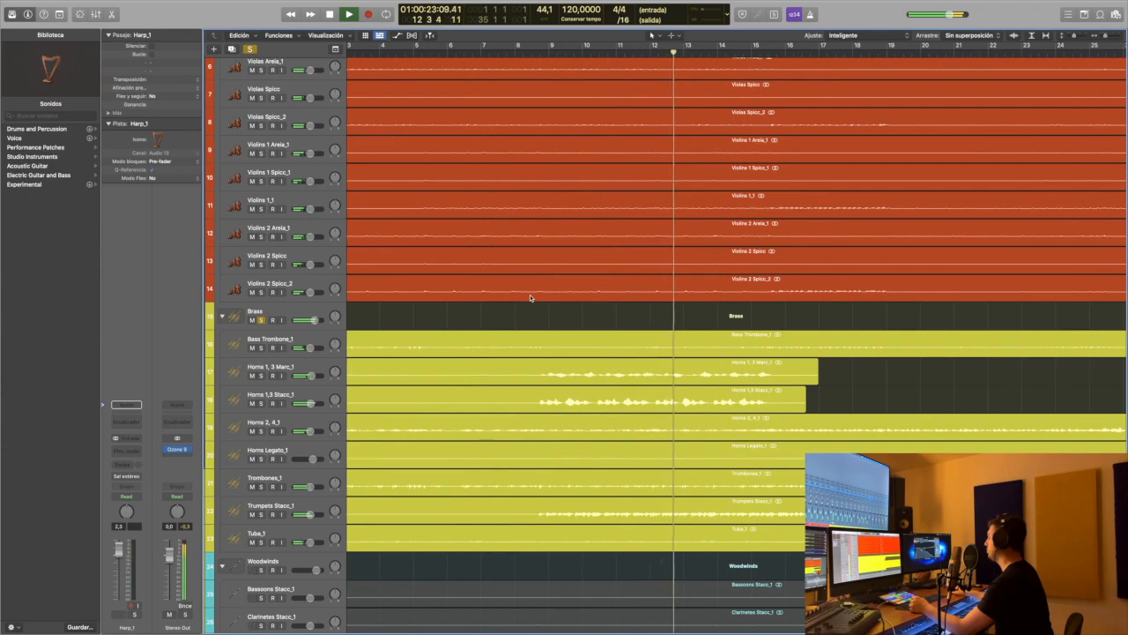
{"action": "scroll", "coordinate": [1009, 291], "scroll_direction": "right", "scroll_amount": 2}
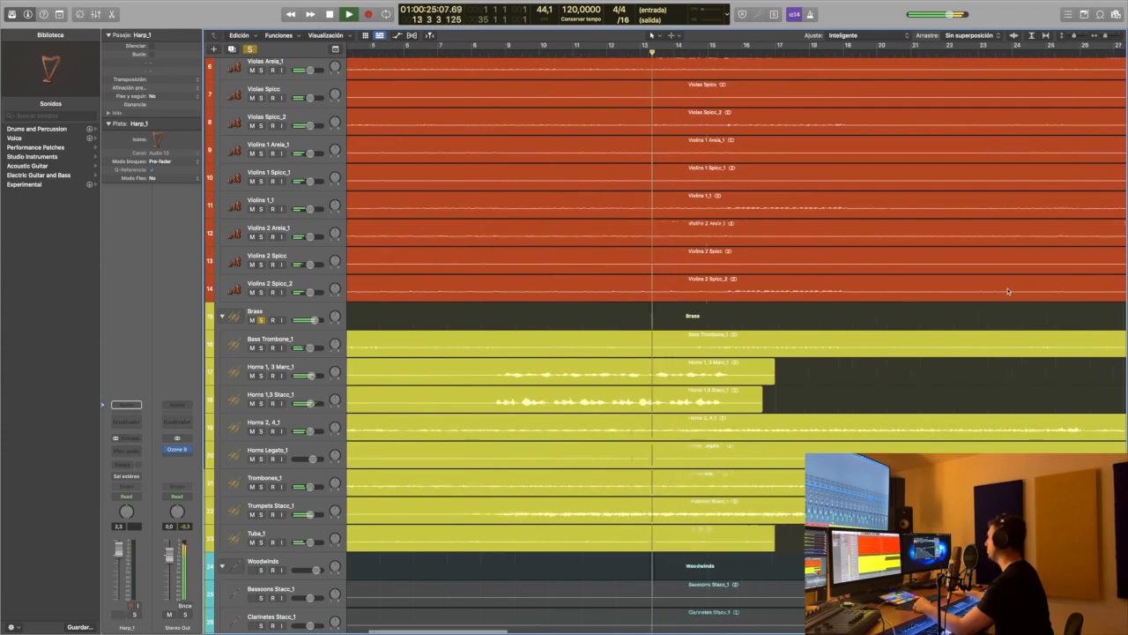
{"action": "scroll", "coordinate": [1008, 291], "scroll_direction": "right", "scroll_amount": 3}
{"action": "left_click", "coordinate": [739, 53]}
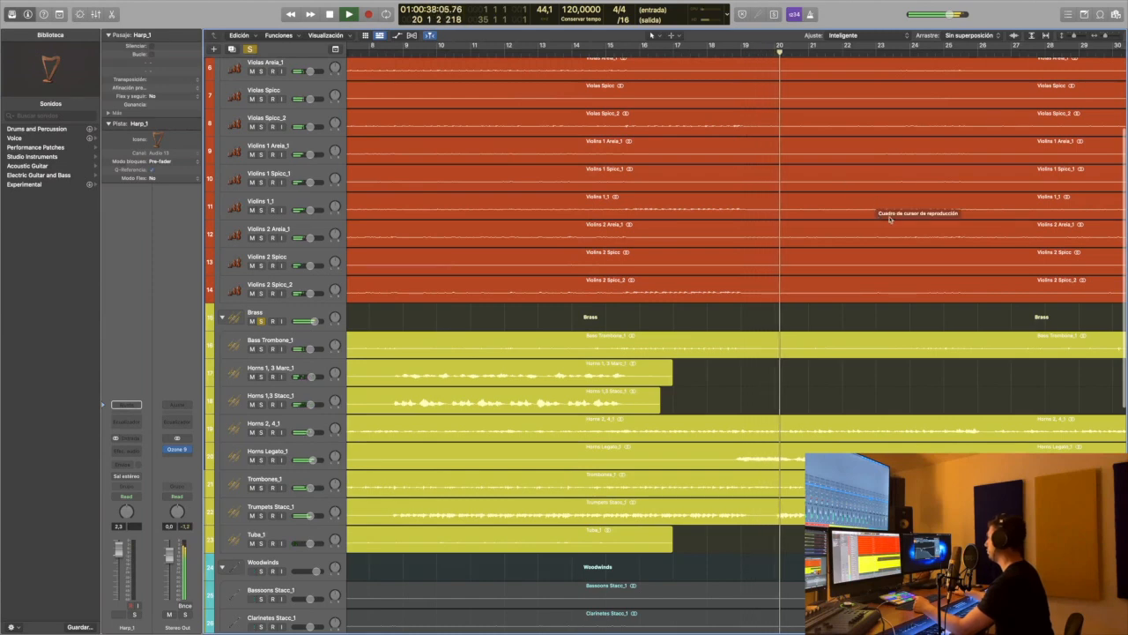
{"action": "key", "text": "space"}
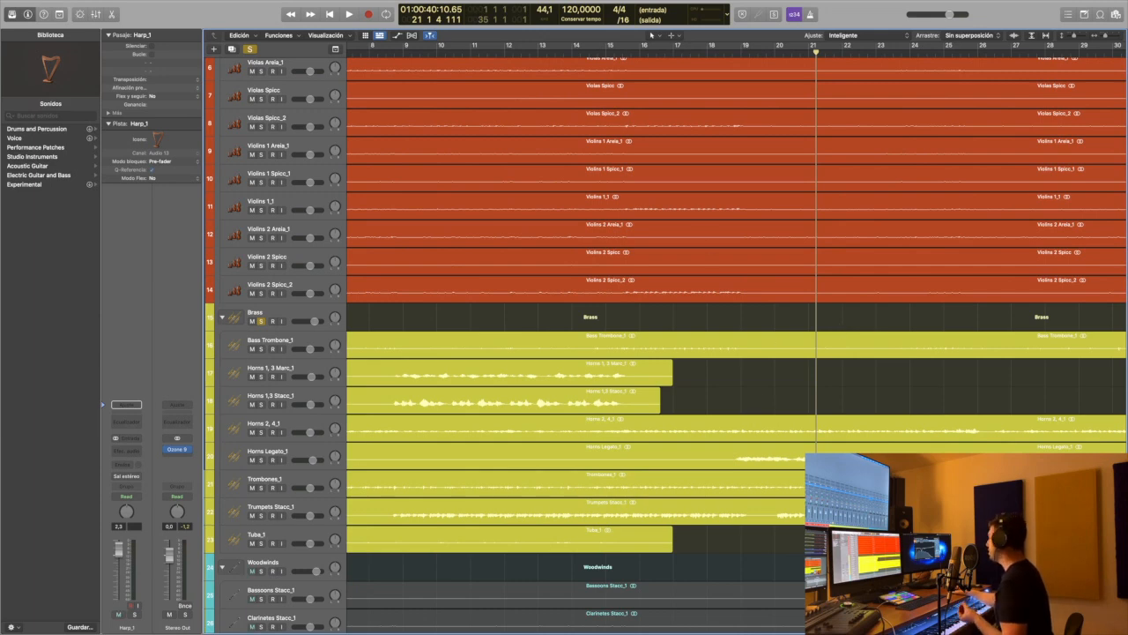
{"action": "scroll", "coordinate": [680, 408], "scroll_direction": "left", "scroll_amount": 10}
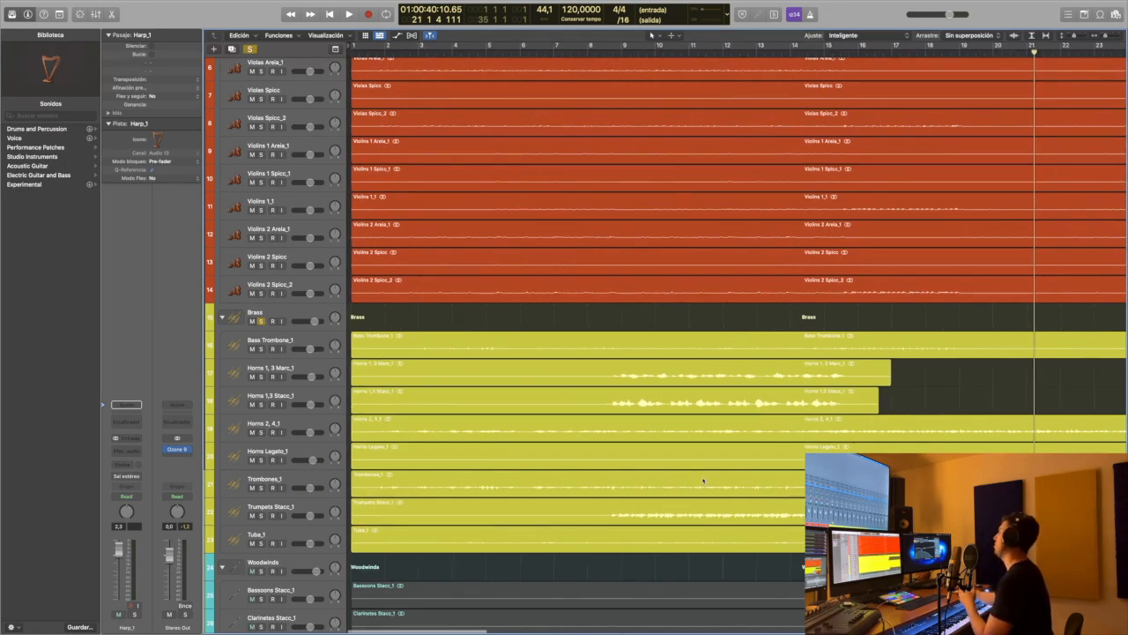
{"action": "scroll", "coordinate": [801, 393], "scroll_direction": "right", "scroll_amount": 5}
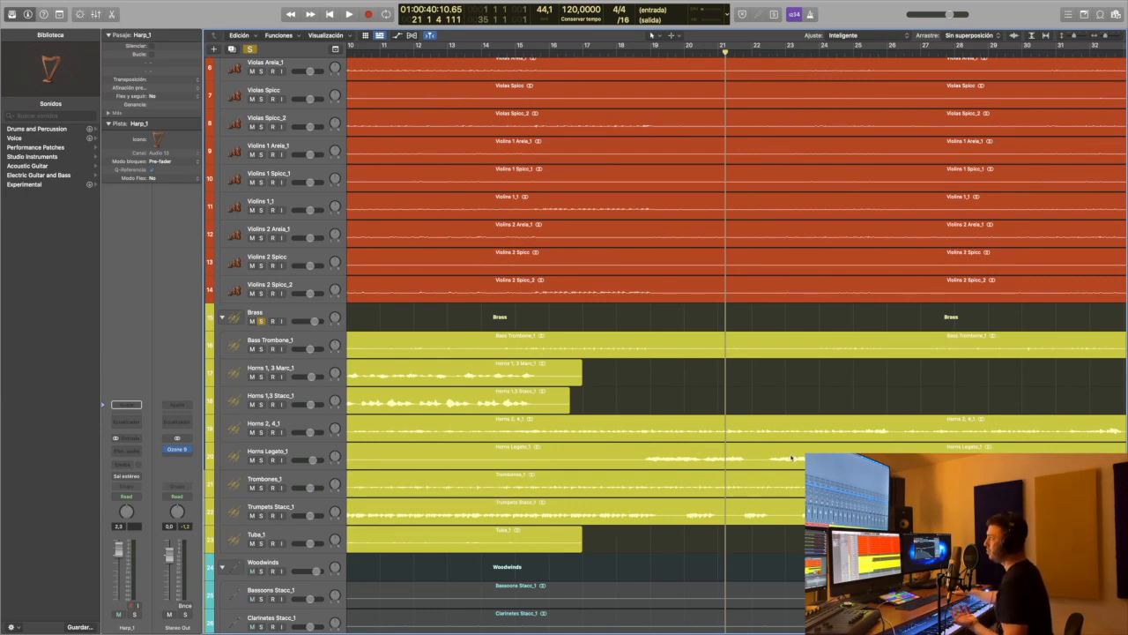
- Solo the Woodwinds stack and turn off solo on the Brass and Strings stacks
{"action": "scroll", "coordinate": [659, 452], "scroll_direction": "down", "scroll_amount": 5}
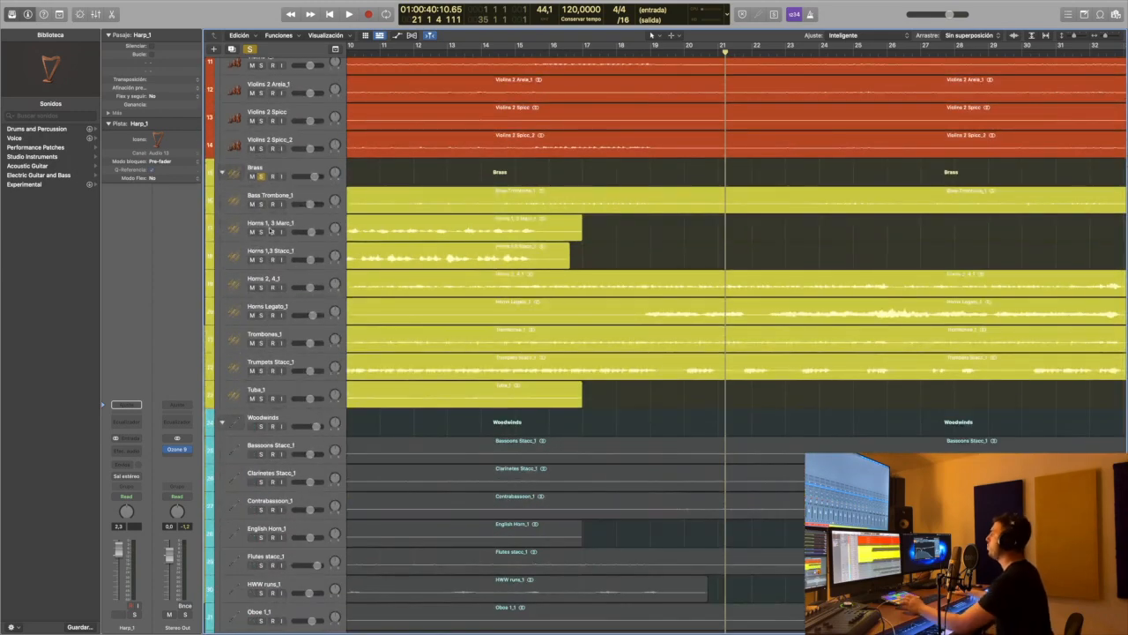
{"action": "left_click", "coordinate": [261, 427]}
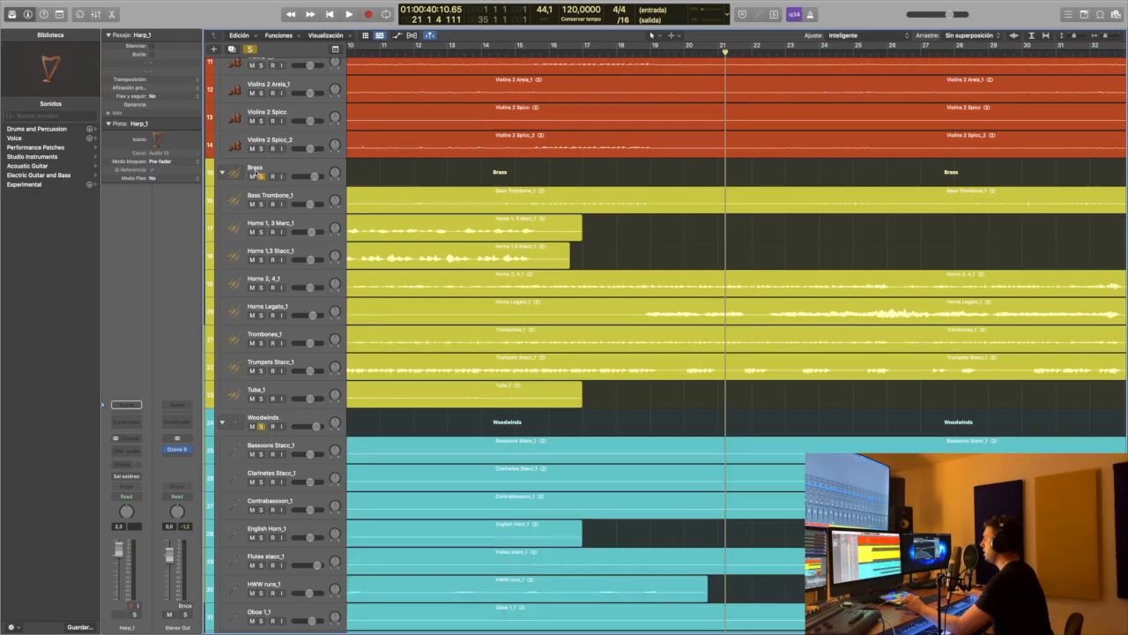
{"action": "left_click", "coordinate": [258, 174]}
{"action": "scroll", "coordinate": [260, 132], "scroll_direction": "up", "scroll_amount": 10}
{"action": "left_click", "coordinate": [260, 77]}
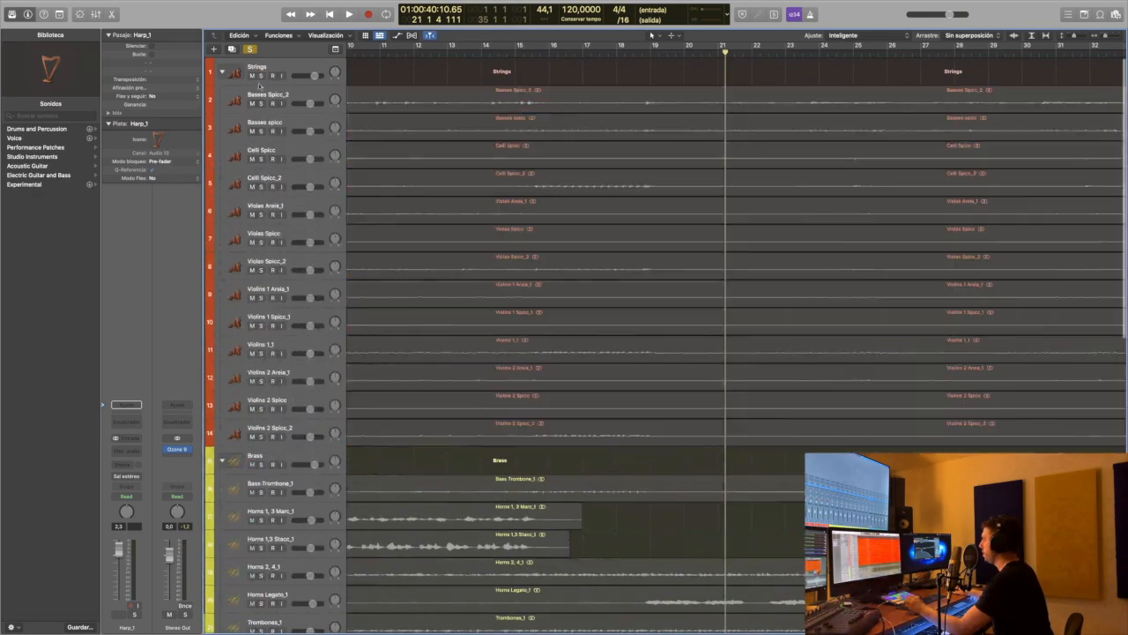
- Play the soloed Woodwinds stack from the start of the project to bar 20 and stop playback
{"action": "key", "text": "Return"}
{"action": "scroll", "coordinate": [468, 335], "scroll_direction": "down", "scroll_amount": 15}
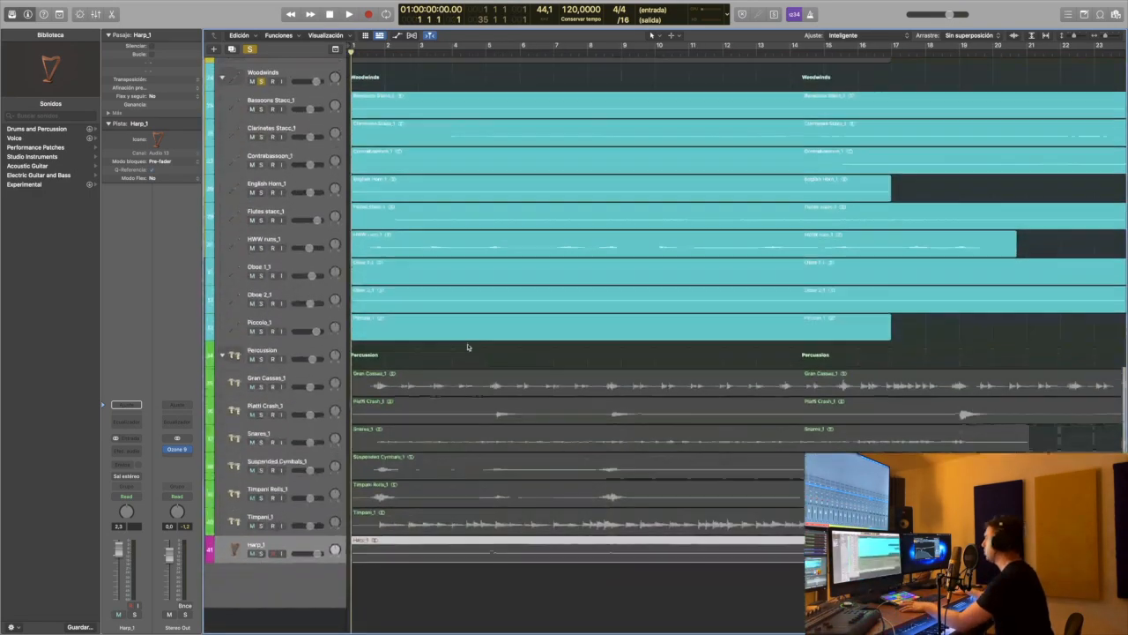
{"action": "scroll", "coordinate": [468, 347], "scroll_direction": "up", "scroll_amount": 1}
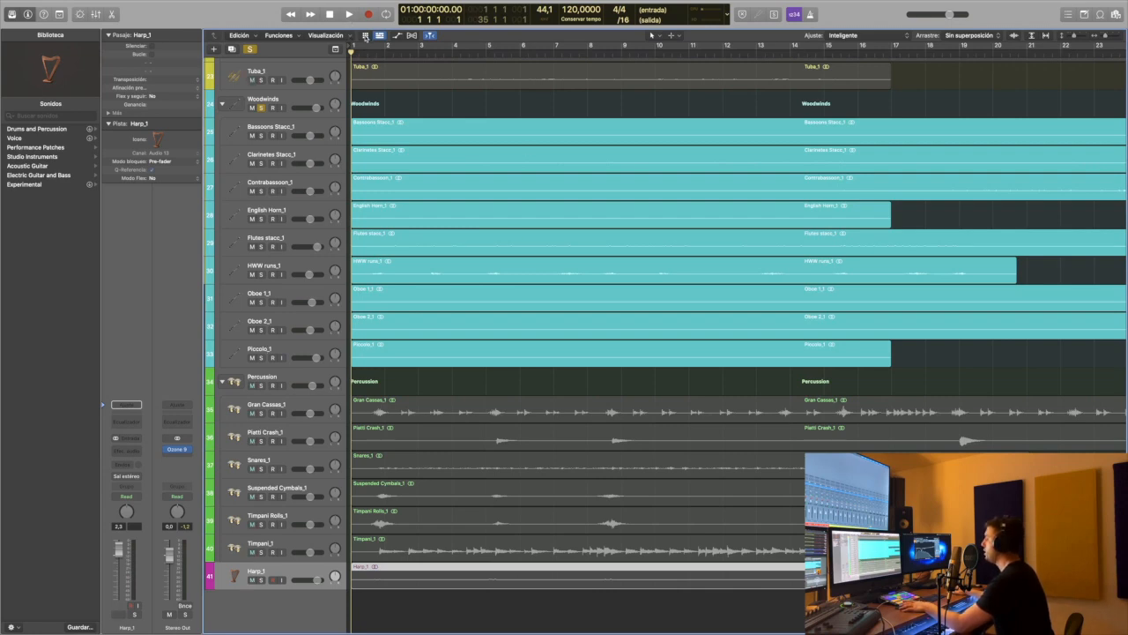
{"action": "key", "text": "space"}
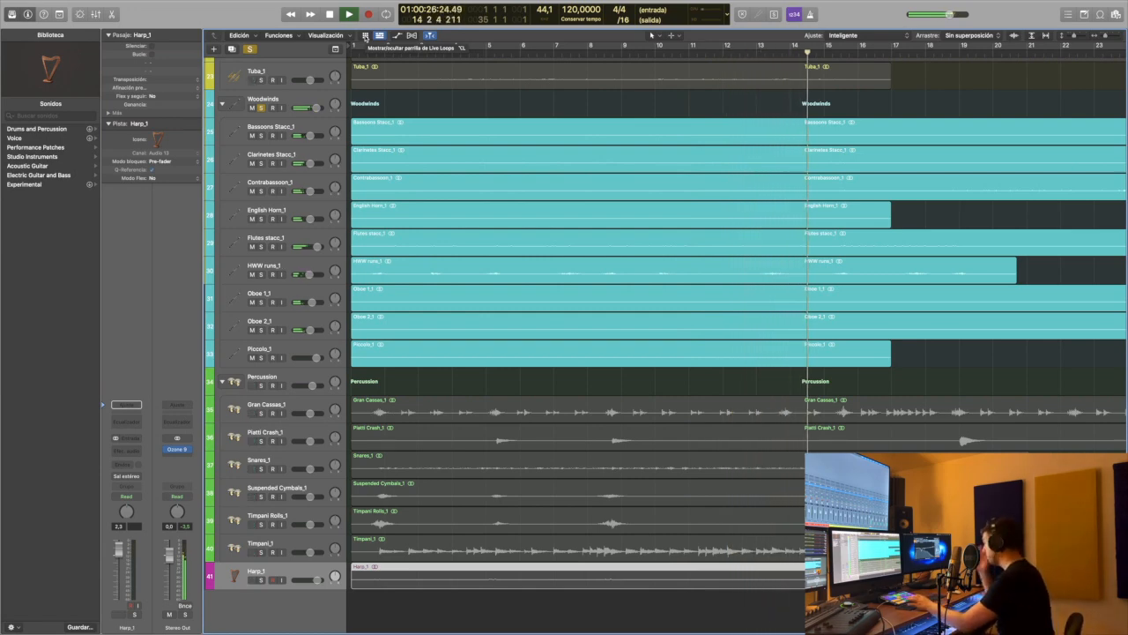
{"action": "scroll", "coordinate": [410, 107], "scroll_direction": "right", "scroll_amount": 5}
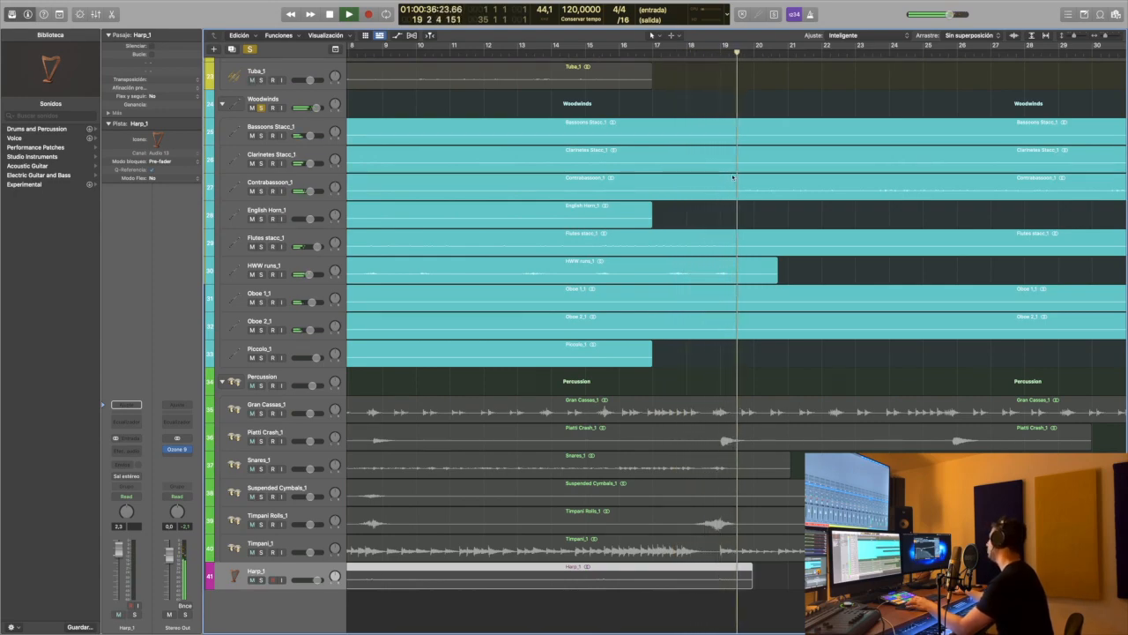
{"action": "scroll", "coordinate": [727, 182], "scroll_direction": "up", "scroll_amount": 12}
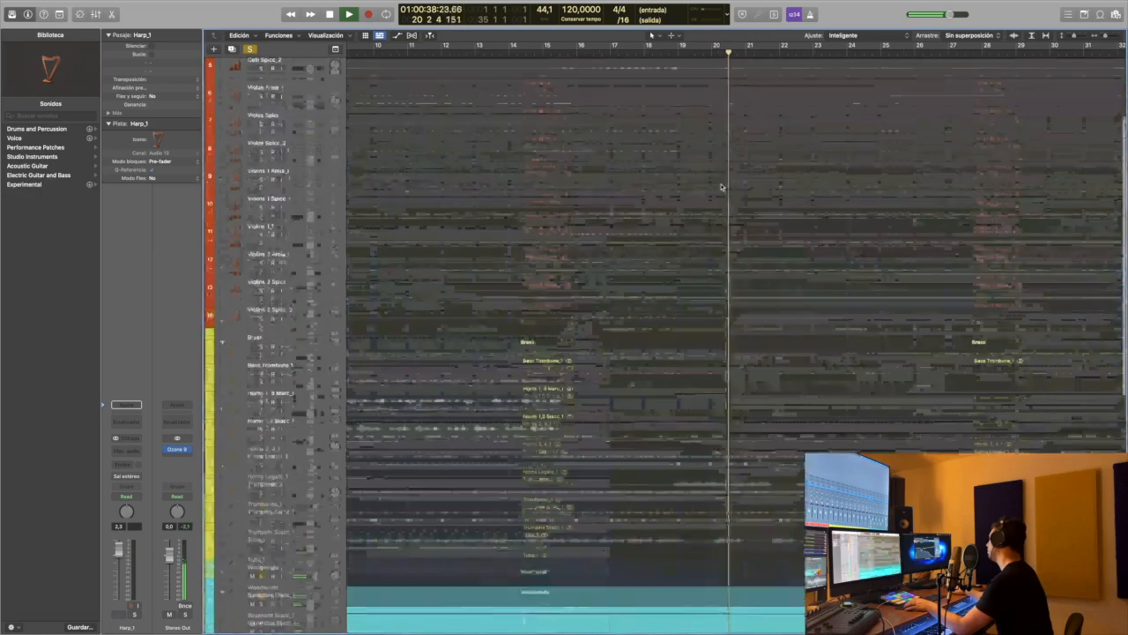
{"action": "scroll", "coordinate": [721, 187], "scroll_direction": "down", "scroll_amount": 10}
{"action": "scroll", "coordinate": [617, 176], "scroll_direction": "left", "scroll_amount": 5}
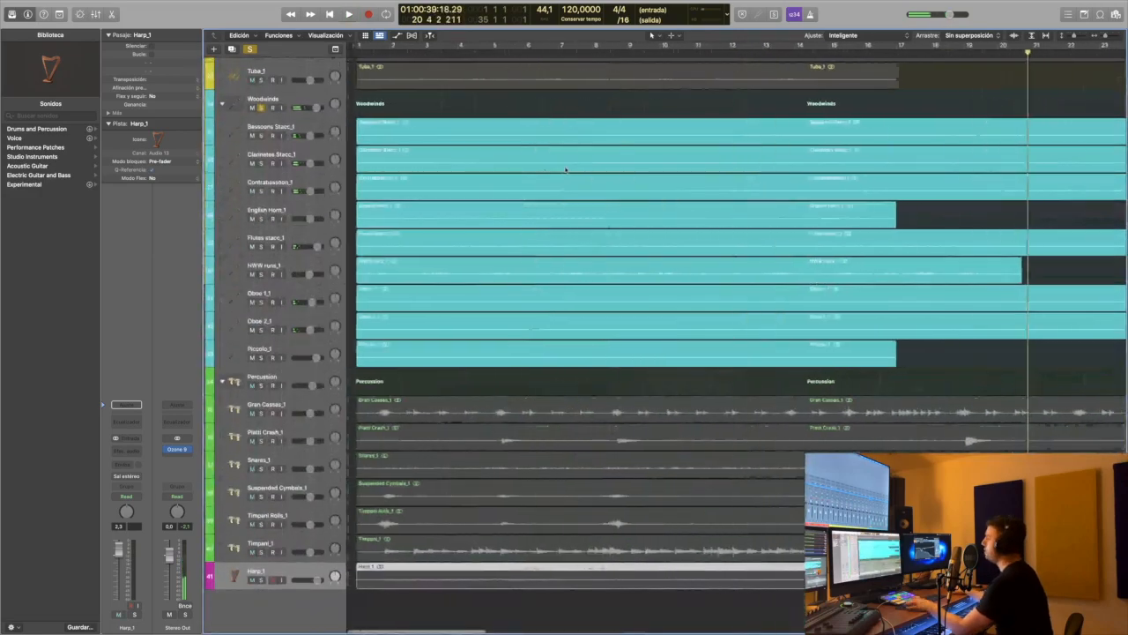
- Solo the Bassoons Stacc_1 track in the Woodwinds stack and play it from the start
{"action": "scroll", "coordinate": [393, 103], "scroll_direction": "up", "scroll_amount": 6}
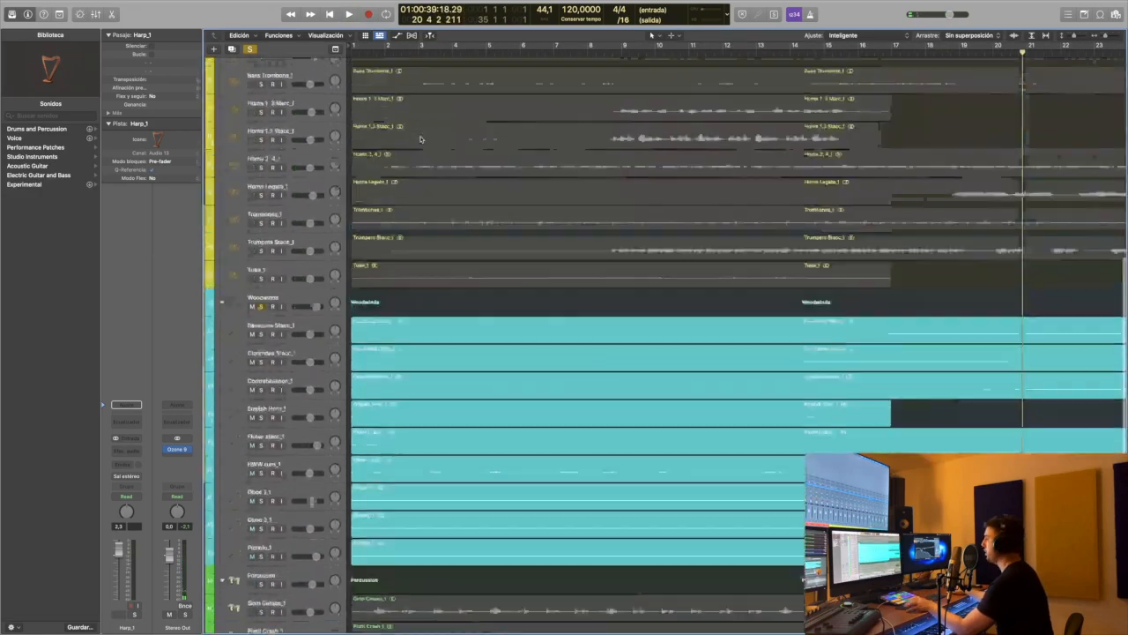
{"action": "scroll", "coordinate": [370, 176], "scroll_direction": "down", "scroll_amount": 3}
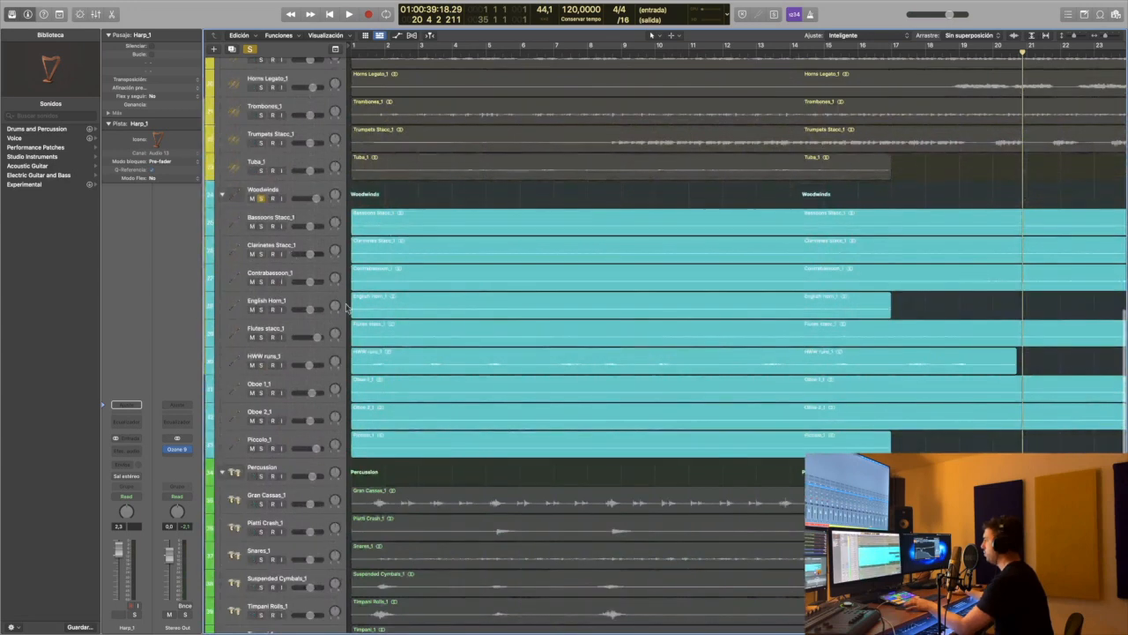
{"action": "left_click", "coordinate": [261, 226]}
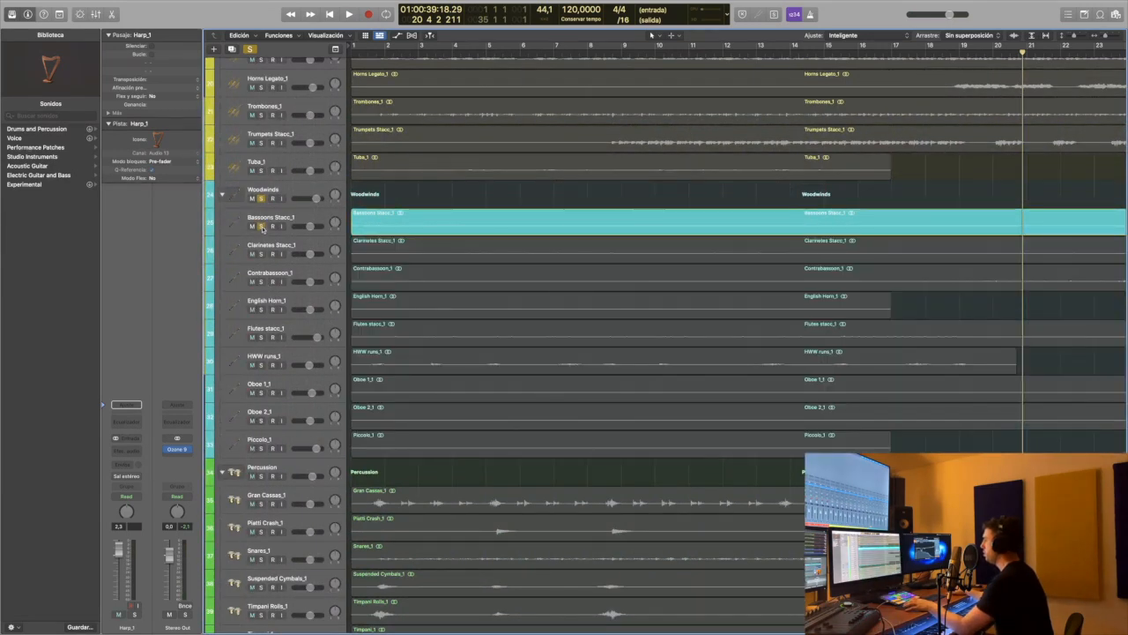
{"action": "key", "text": "space"}
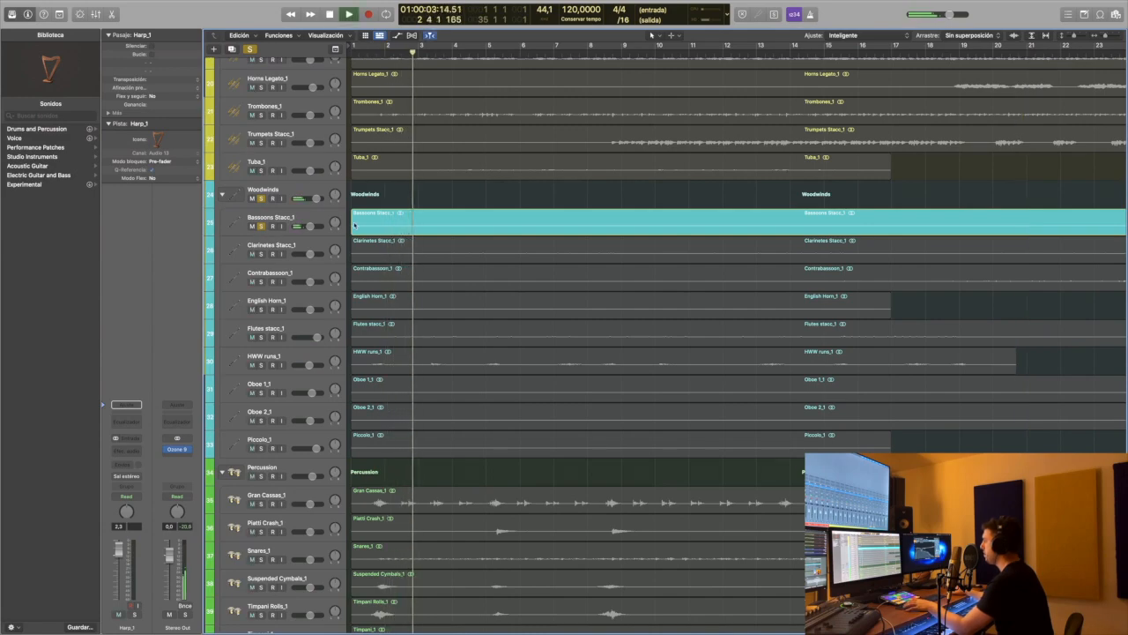
- Solo the Celli Spicc track during playback to compare it with the bassoons, and turn its solo off again
{"action": "scroll", "coordinate": [346, 223], "scroll_direction": "up", "scroll_amount": 15}
{"action": "left_click", "coordinate": [261, 159]}
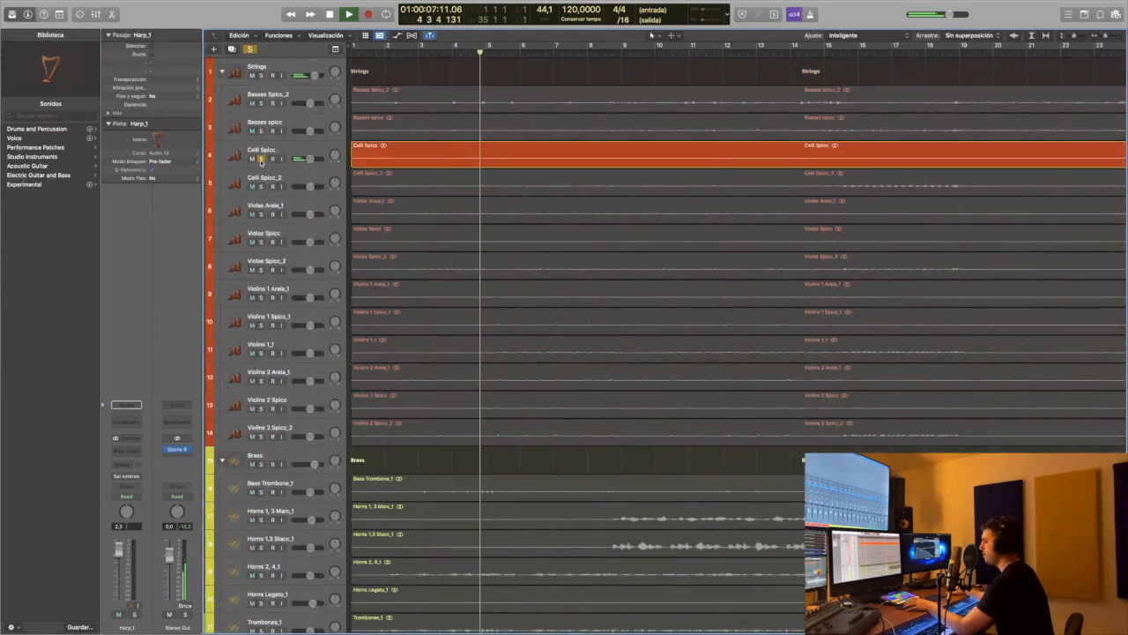
{"action": "left_click", "coordinate": [261, 160]}
- Return to the Bassoons Stacc_1 track, turn off its solo and stop playback
{"action": "scroll", "coordinate": [261, 220], "scroll_direction": "down", "scroll_amount": 15}
{"action": "left_click", "coordinate": [261, 221]}
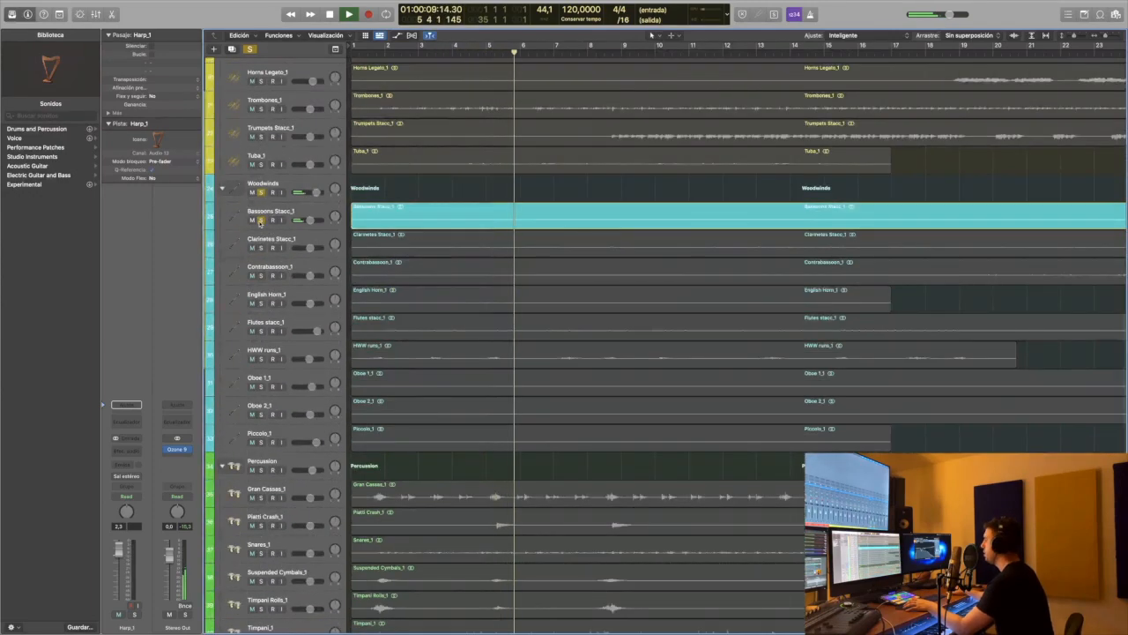
{"action": "left_click", "coordinate": [261, 221]}
{"action": "key", "text": "space"}
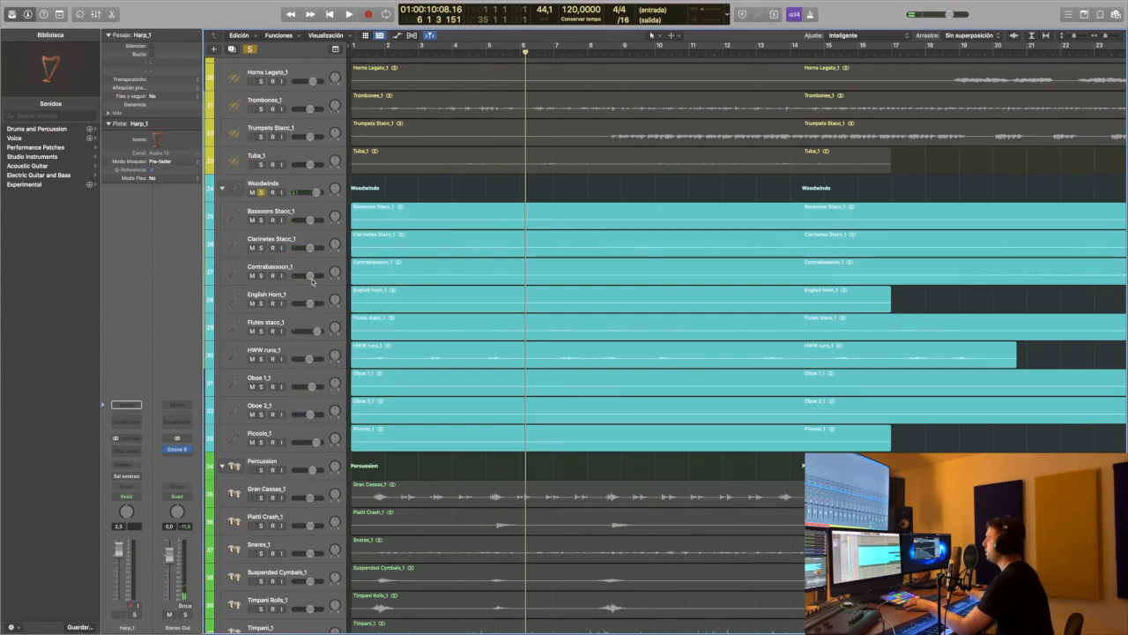
- Play the Contrabassoon_1 track soloed from the start, compare it with a brief solo of Basses Spicc_2, and stop playback
{"action": "left_click", "coordinate": [261, 276]}
{"action": "left_click", "coordinate": [330, 15]}
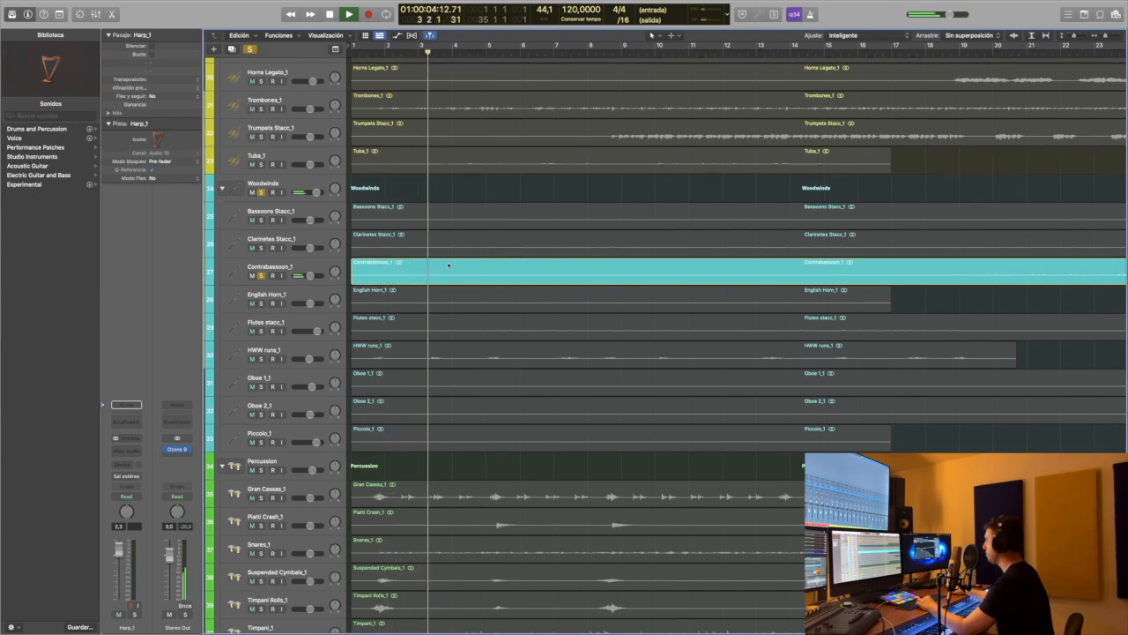
{"action": "scroll", "coordinate": [372, 163], "scroll_direction": "up", "scroll_amount": 10}
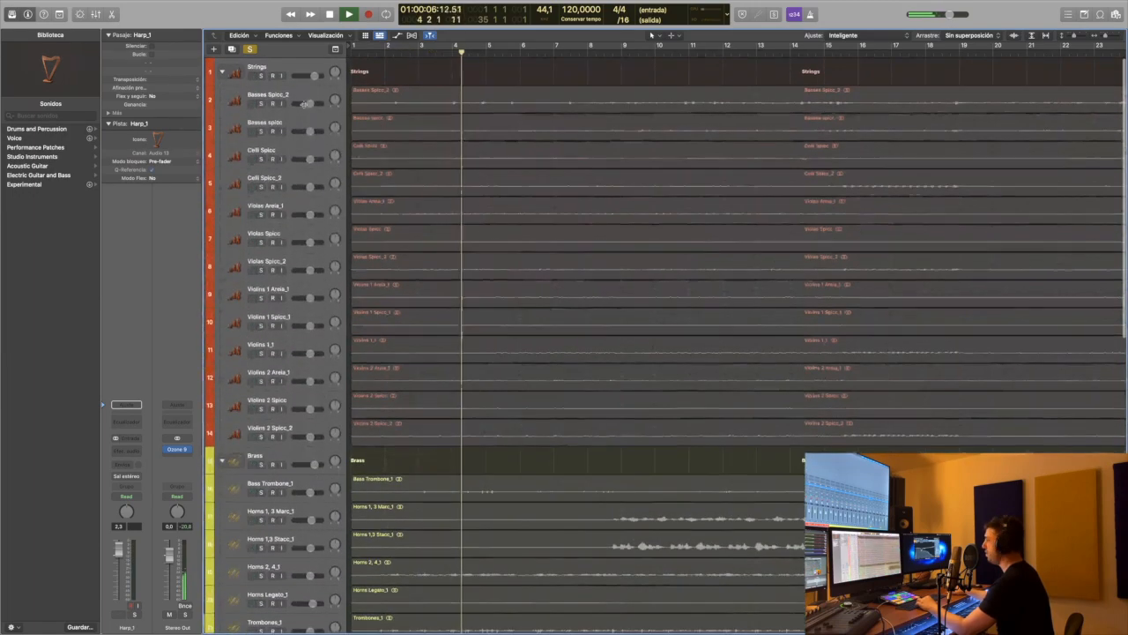
{"action": "left_click", "coordinate": [262, 104]}
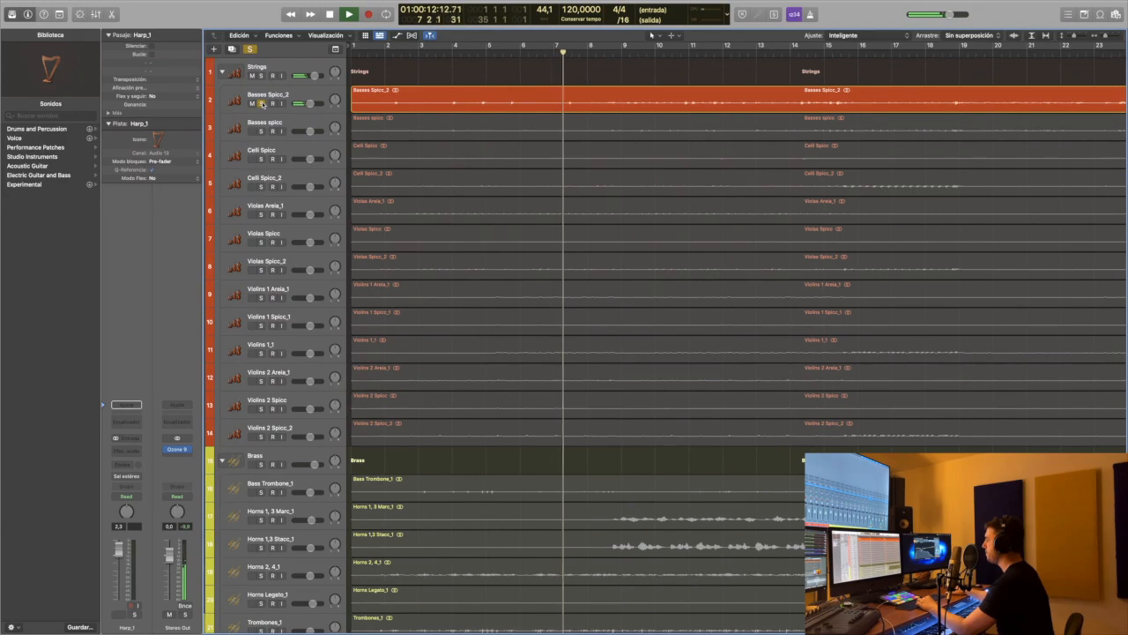
{"action": "key", "text": "space"}
{"action": "left_click", "coordinate": [262, 104]}
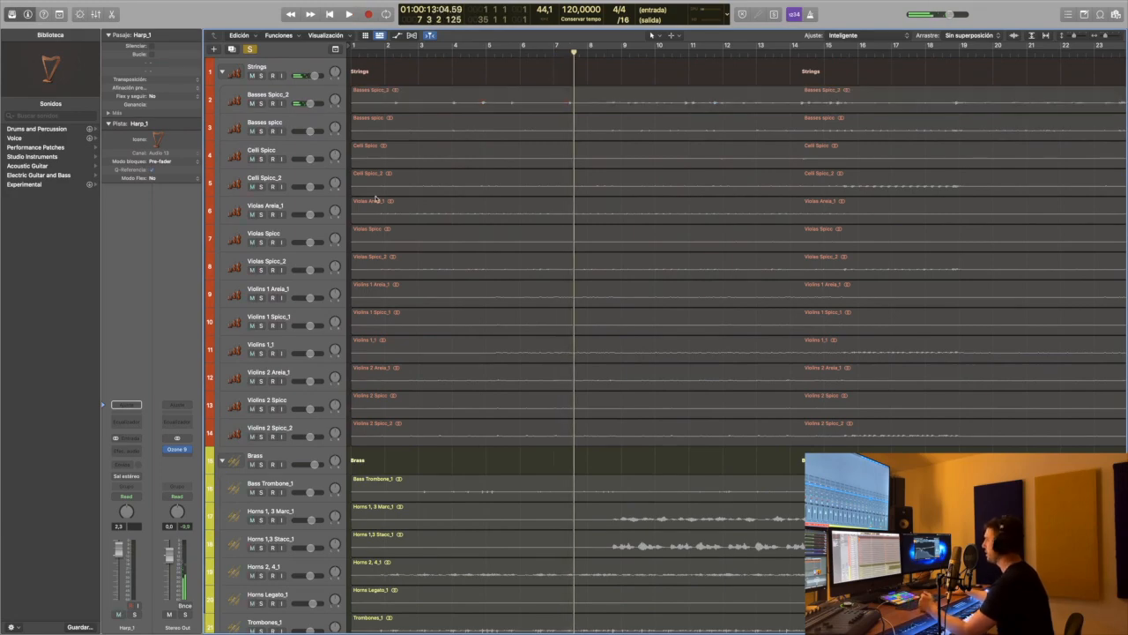
- Switch the solo from Contrabassoon_1 to Clarinetes Stacc_1 and play the clarinets from the start to about bar 3
{"action": "scroll", "coordinate": [281, 294], "scroll_direction": "down", "scroll_amount": 10}
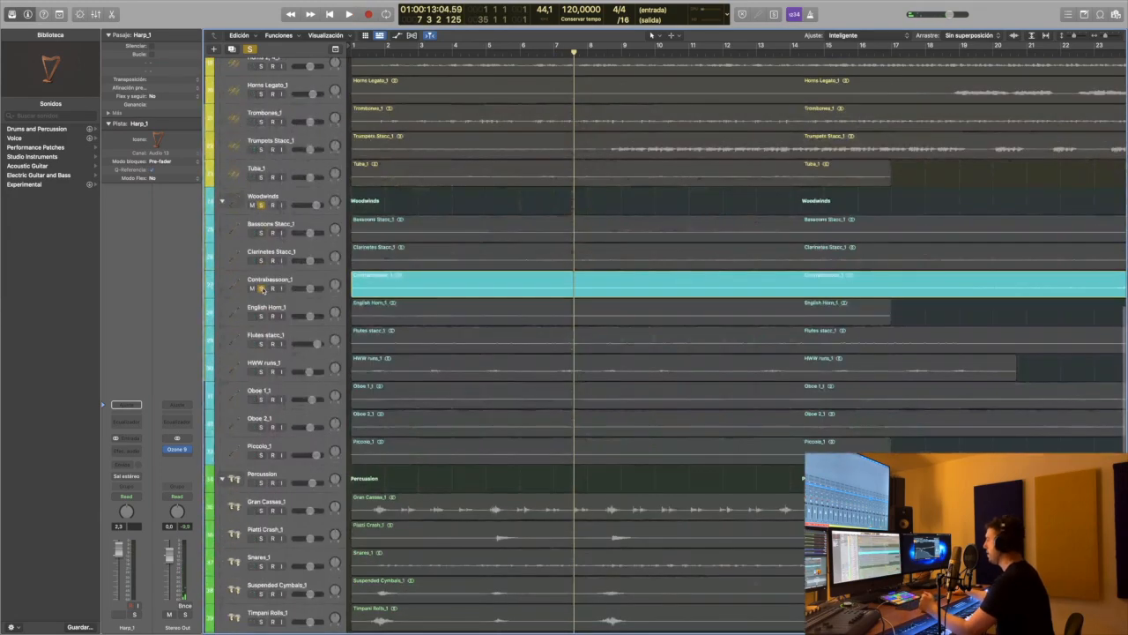
{"action": "left_click", "coordinate": [263, 289]}
{"action": "left_click", "coordinate": [262, 261]}
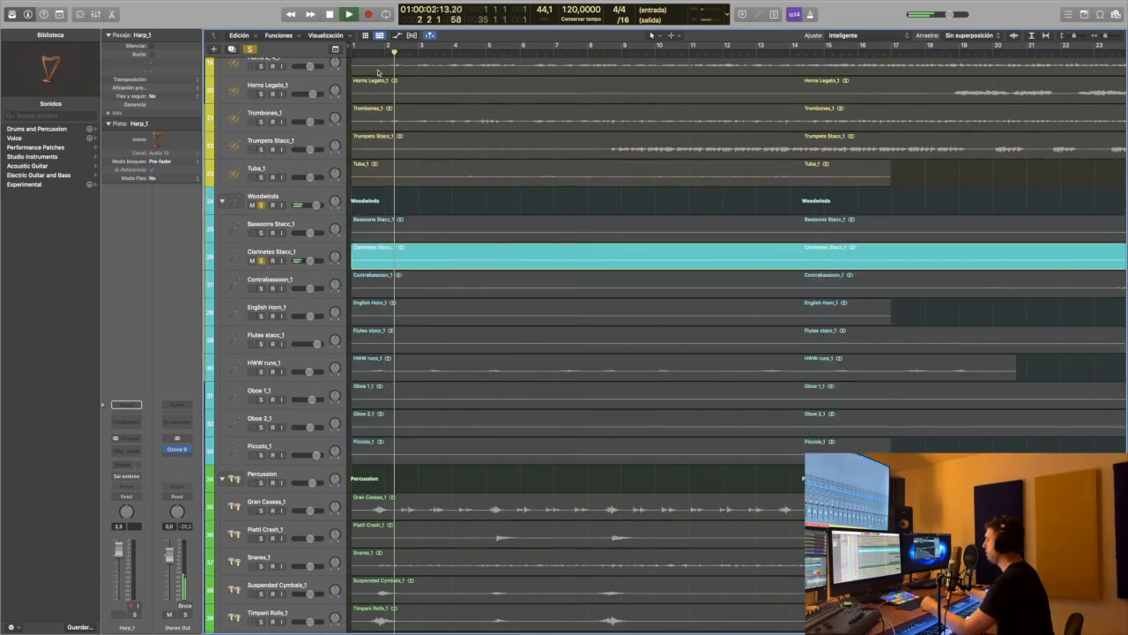
{"action": "scroll", "coordinate": [433, 251], "scroll_direction": "up", "scroll_amount": 10}
{"action": "scroll", "coordinate": [433, 251], "scroll_direction": "down", "scroll_amount": 3}
{"action": "key", "text": "space"}
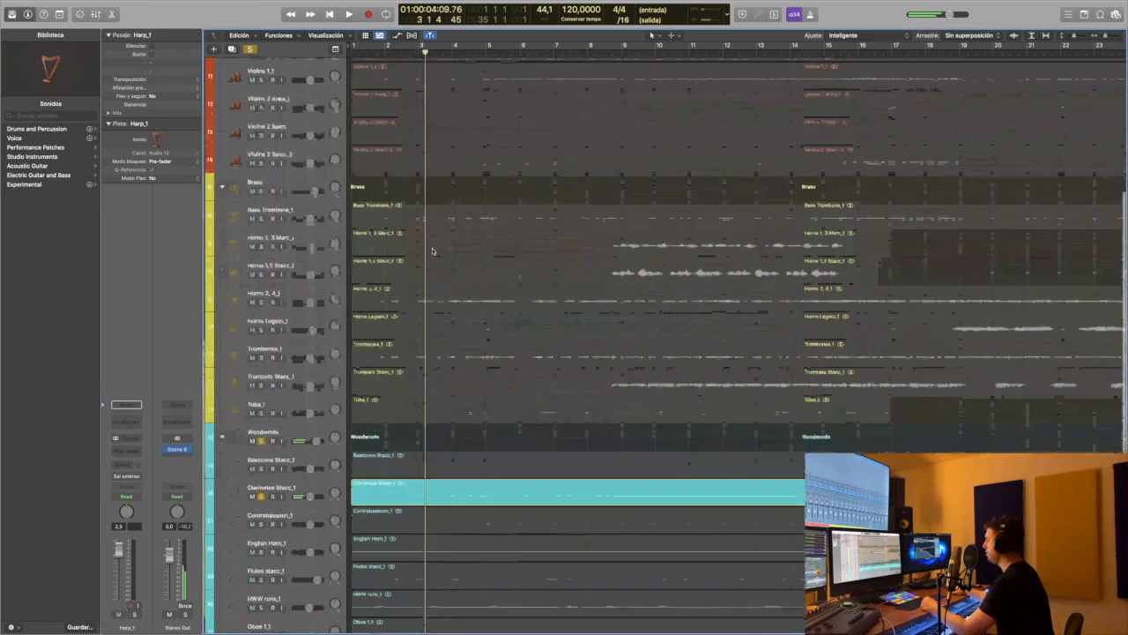
- Play the soloed Clarinetes Stacc_1 track again and compare it with the Violins 2 Areia_1 track by soloing that track temporarily
{"action": "scroll", "coordinate": [423, 233], "scroll_direction": "up", "scroll_amount": 1}
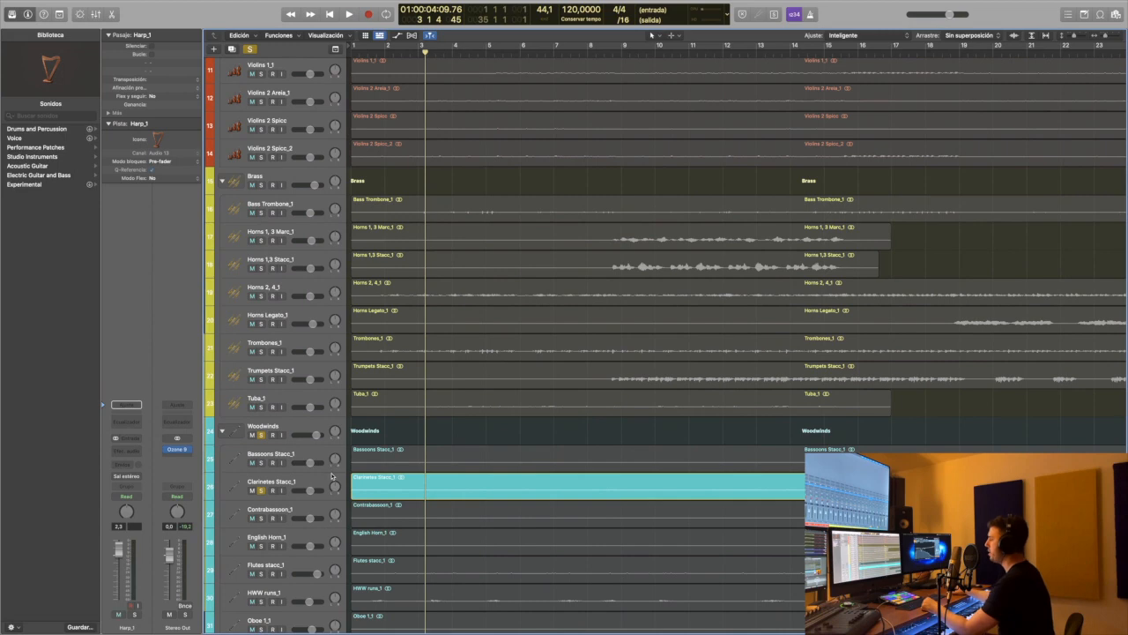
{"action": "scroll", "coordinate": [385, 443], "scroll_direction": "down", "scroll_amount": 3}
{"action": "key", "text": "space"}
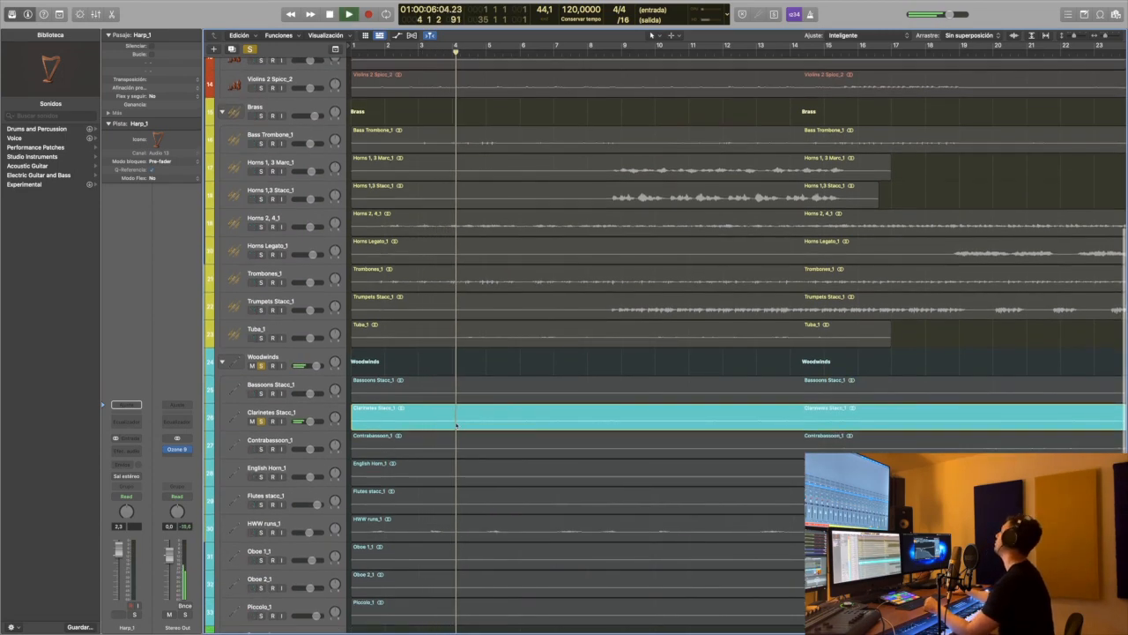
{"action": "scroll", "coordinate": [344, 369], "scroll_direction": "up", "scroll_amount": 15}
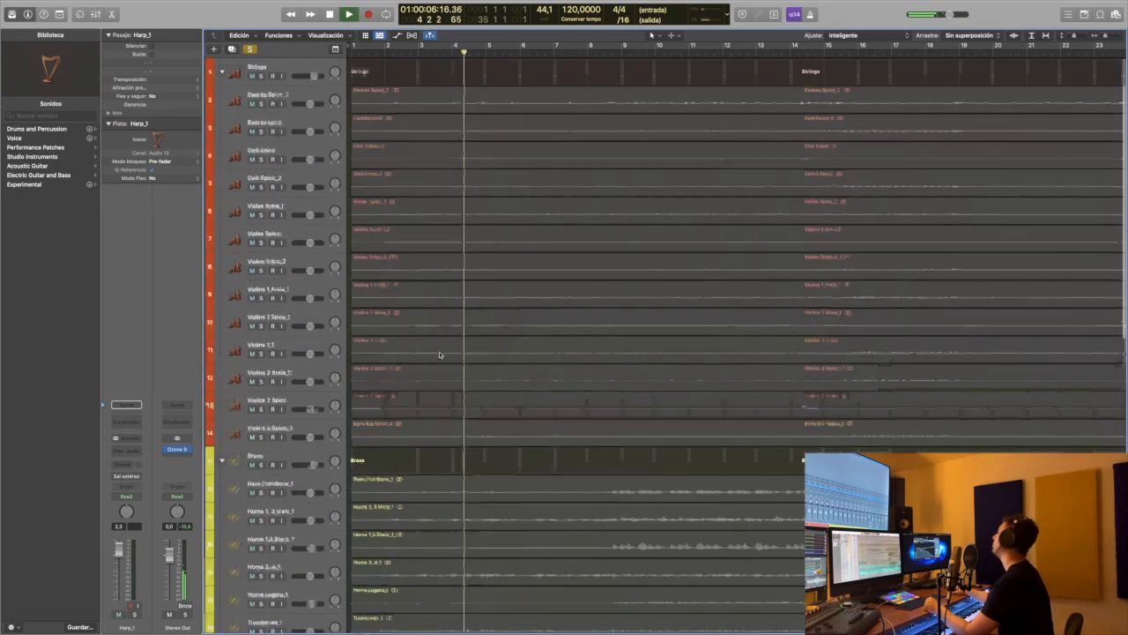
{"action": "left_click", "coordinate": [261, 382]}
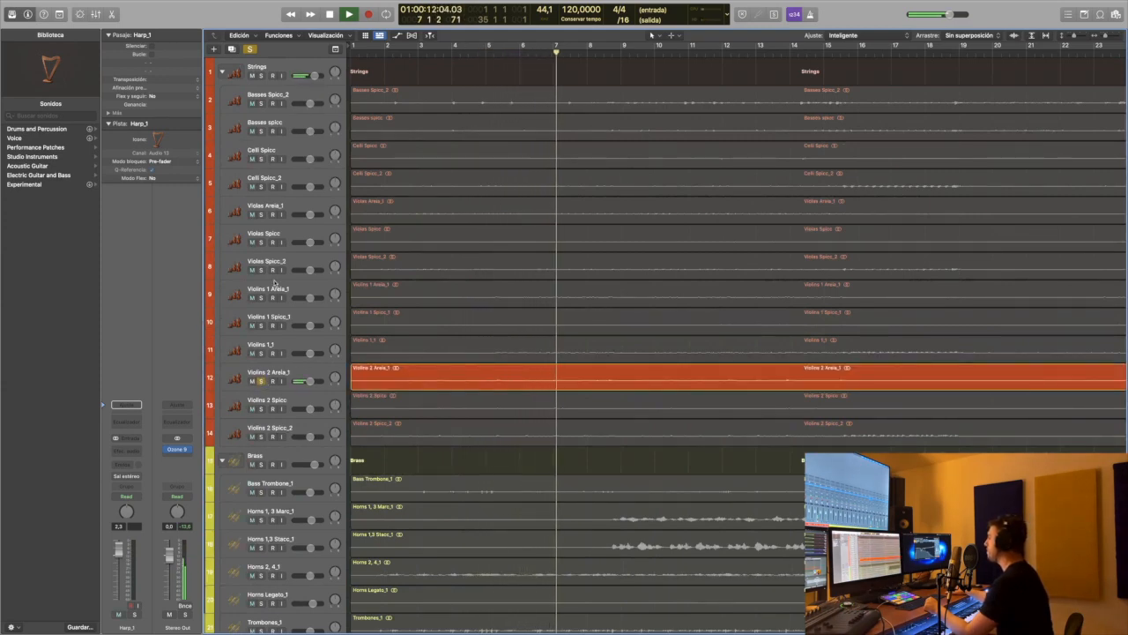
{"action": "left_click", "coordinate": [261, 382]}
{"action": "left_click", "coordinate": [261, 382]}
- Stop playback and turn off solo on the Clarinetes Stacc_1 track
{"action": "scroll", "coordinate": [415, 418], "scroll_direction": "down", "scroll_amount": 10}
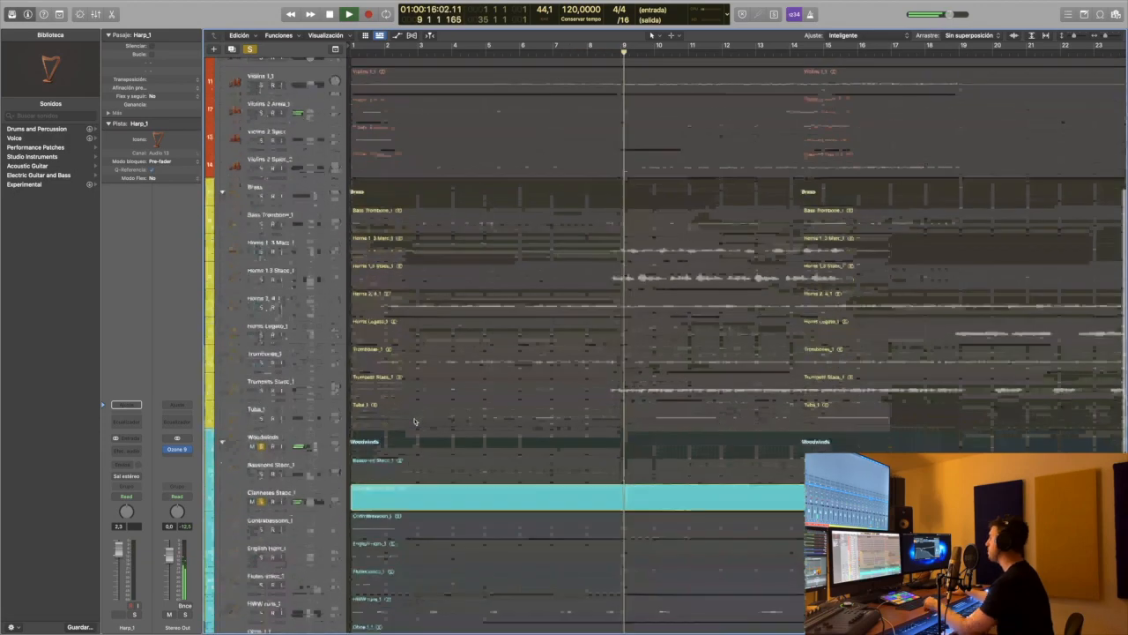
{"action": "key", "text": "space"}
{"action": "left_click", "coordinate": [262, 427]}
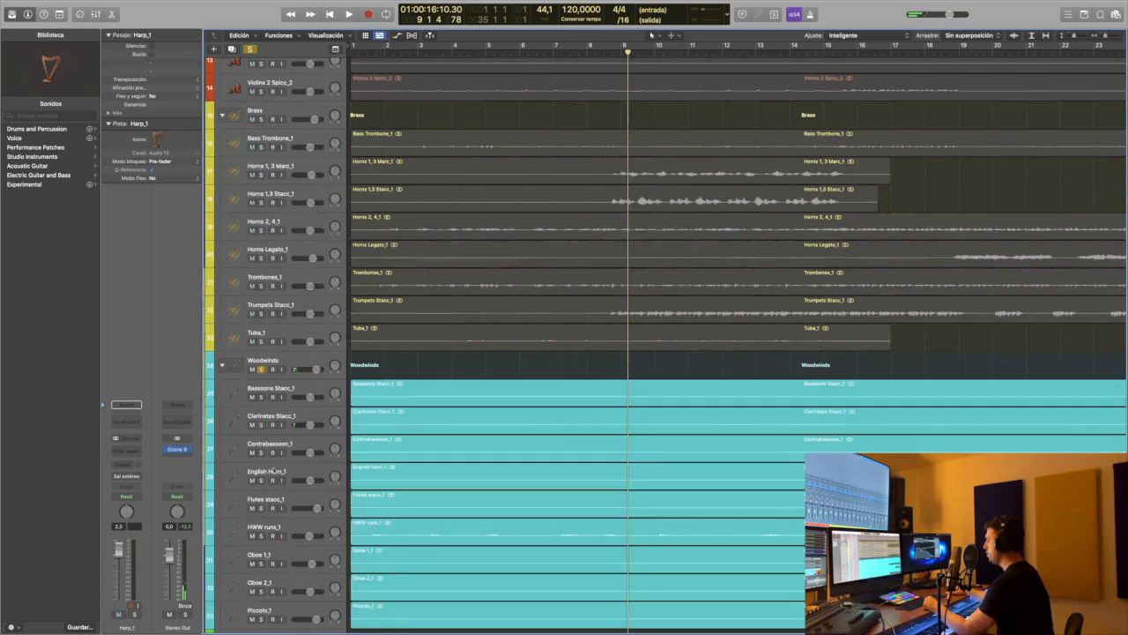
- Play the soloed English Horn_1 from bar 9, compare it with Horns 1, 3 Marc_1 and Horns 1,3 Stacc_1, and end its solo
{"action": "left_click", "coordinate": [261, 480]}
{"action": "key", "text": "space"}
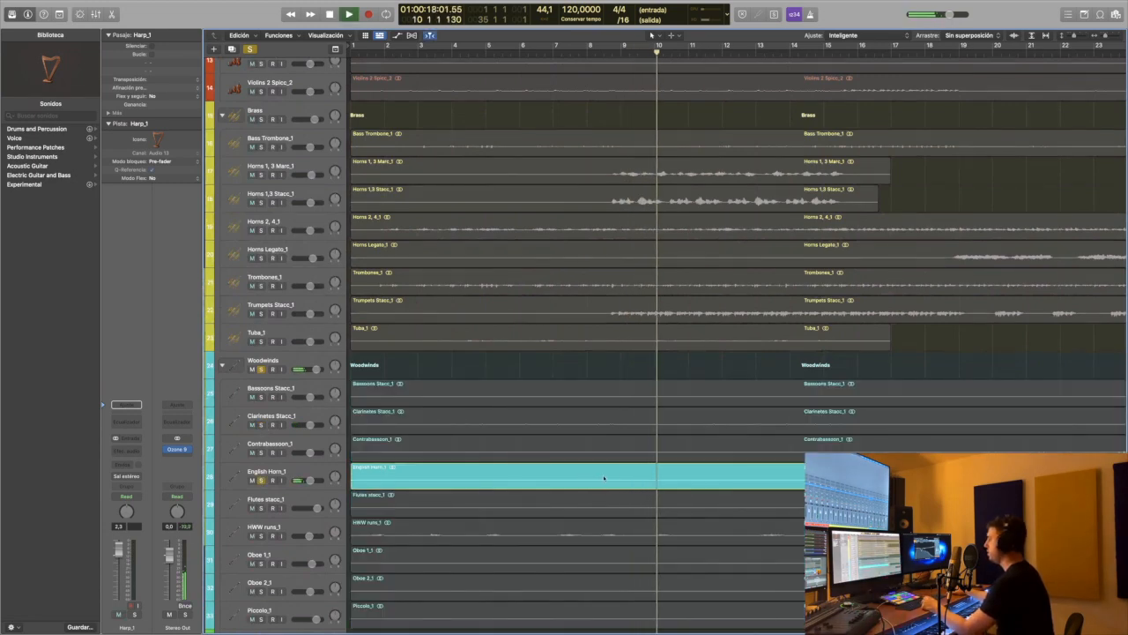
{"action": "left_click", "coordinate": [261, 174]}
{"action": "left_click", "coordinate": [261, 202]}
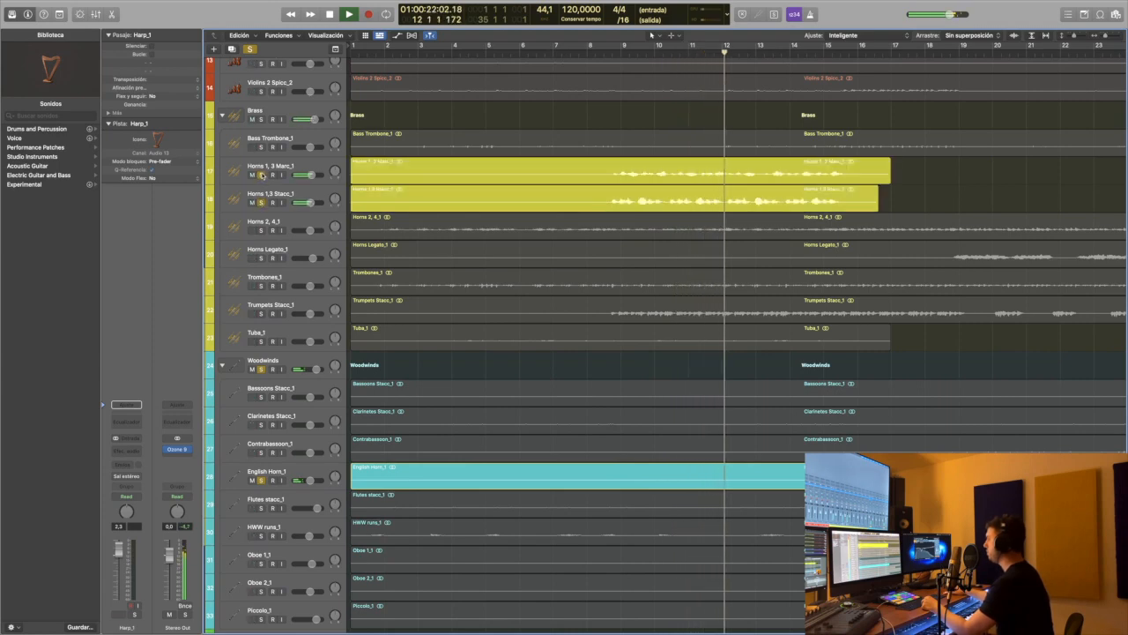
{"action": "left_click", "coordinate": [261, 174]}
{"action": "left_click", "coordinate": [261, 202]}
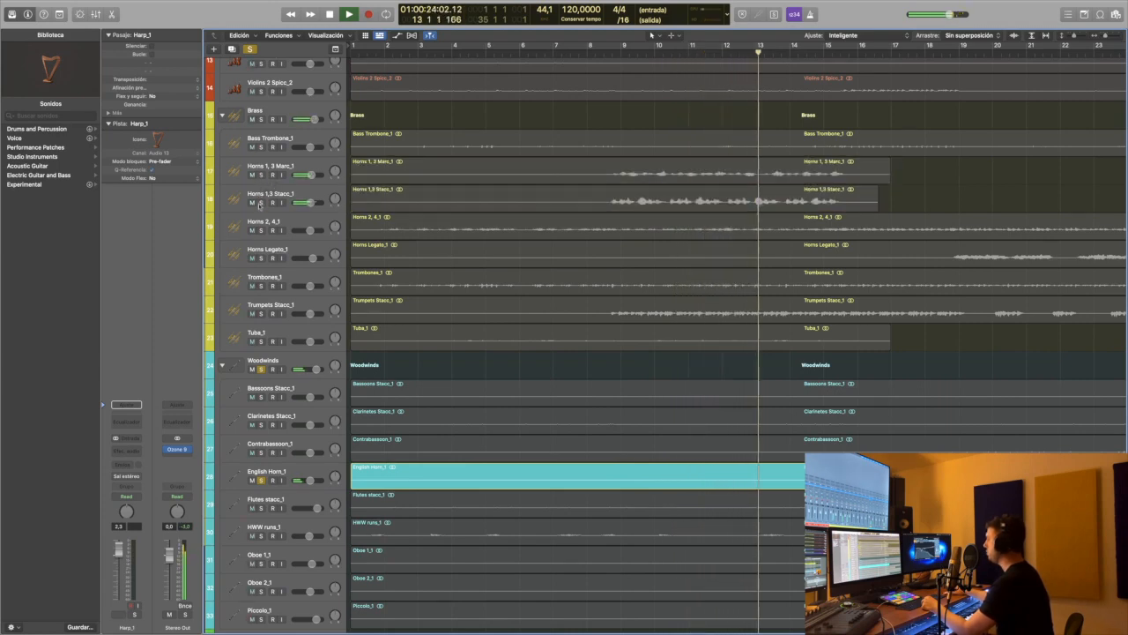
{"action": "key", "text": "space"}
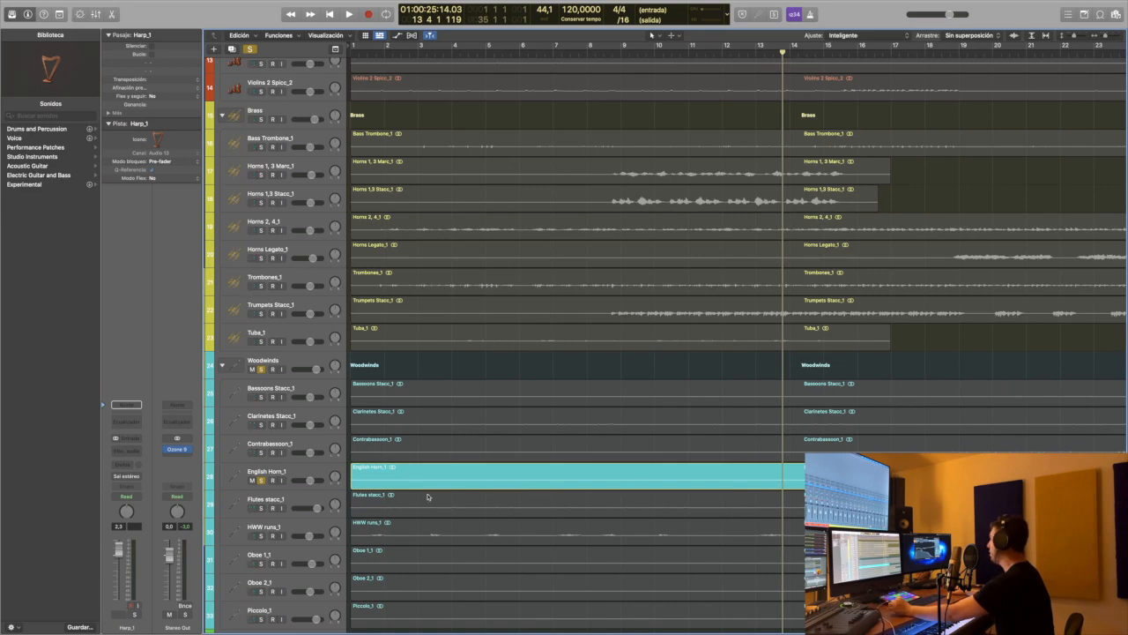
{"action": "left_click", "coordinate": [262, 482]}
- Solo Flutes stacc_1, play it from the start, and add Oboe 1_1 and Oboe 2_1 to the solo
{"action": "scroll", "coordinate": [546, 499], "scroll_direction": "down", "scroll_amount": 5}
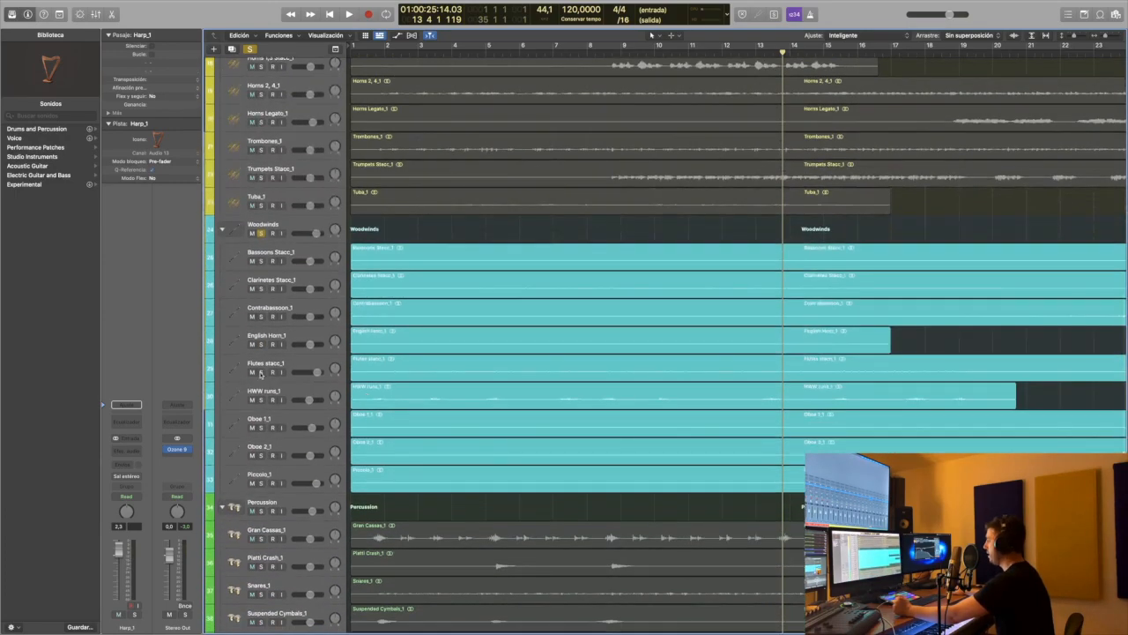
{"action": "left_click", "coordinate": [261, 372]}
{"action": "double_click", "coordinate": [378, 55]}
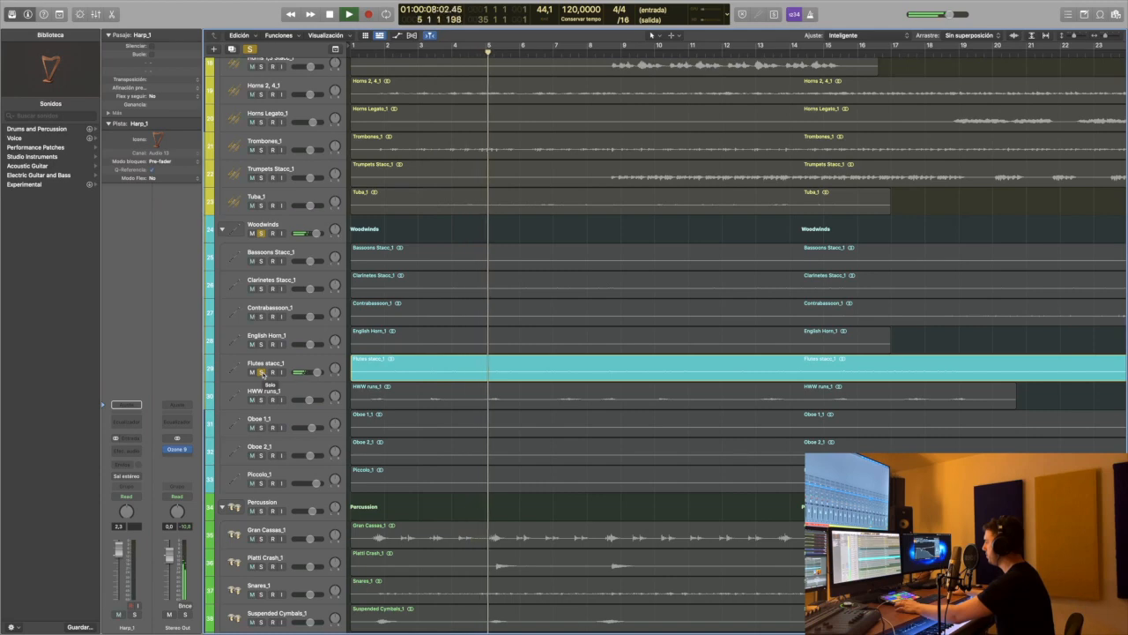
{"action": "left_click", "coordinate": [261, 427]}
{"action": "left_click", "coordinate": [261, 455]}
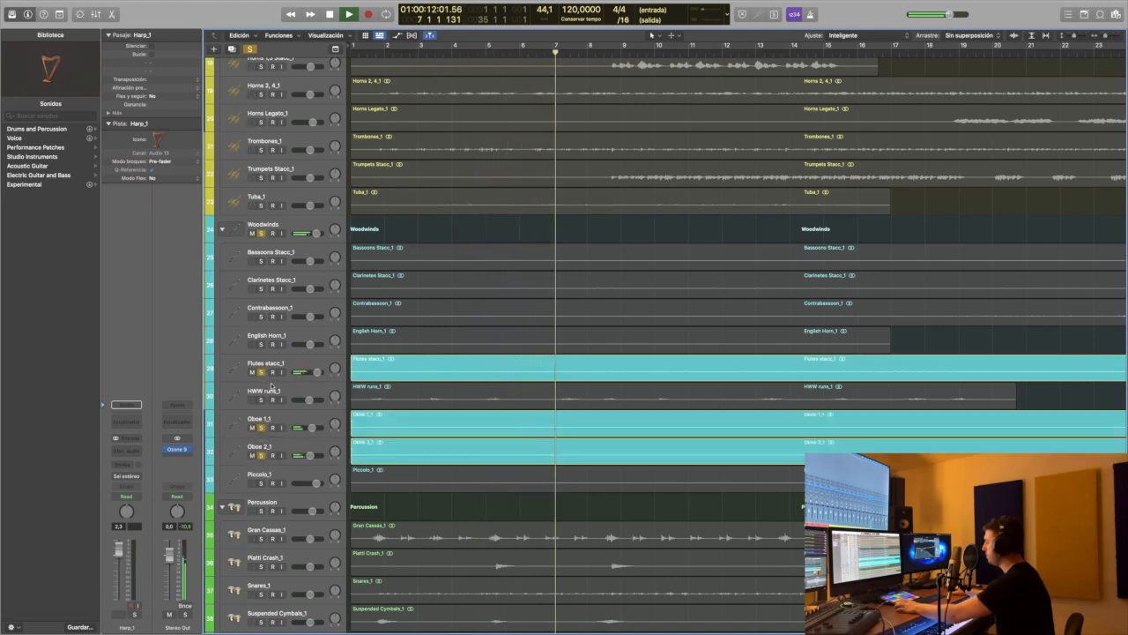
- Isolate Oboe 1_1, switch the solo to Oboe 2_1, and play the second oboe briefly from the start
{"action": "left_click", "coordinate": [261, 455]}
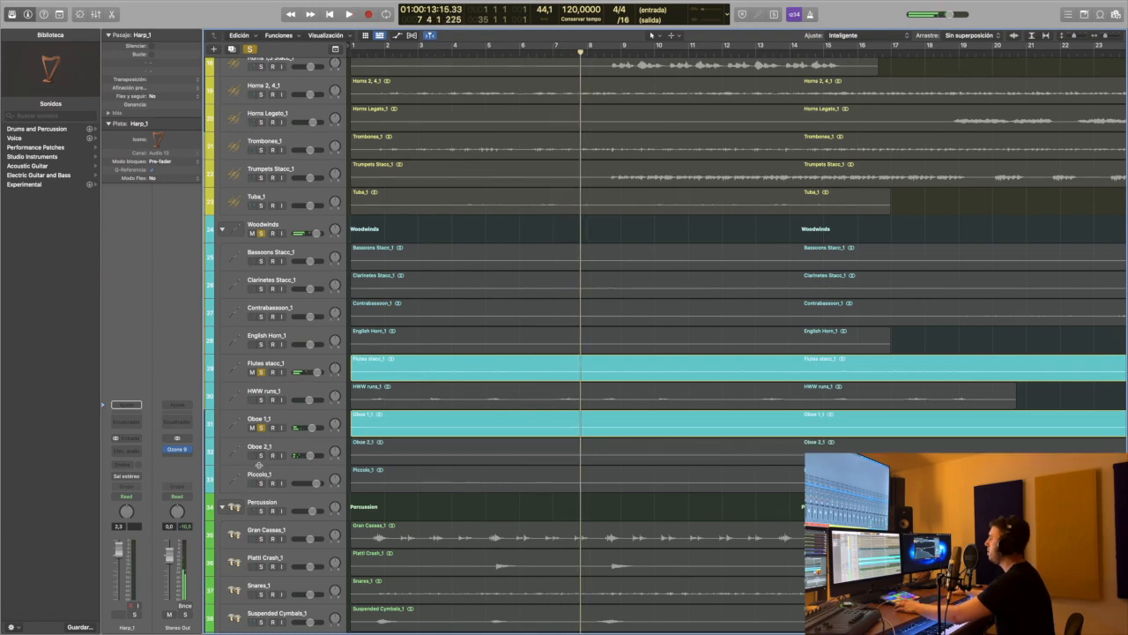
{"action": "left_click", "coordinate": [261, 372]}
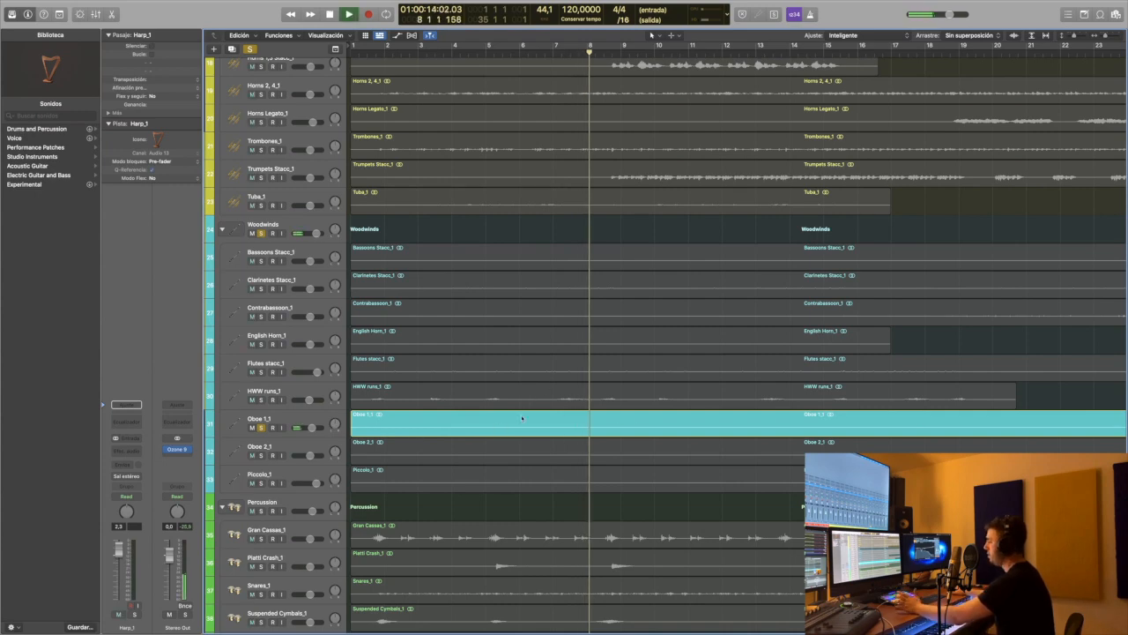
{"action": "left_click", "coordinate": [261, 455]}
{"action": "left_click", "coordinate": [261, 427]}
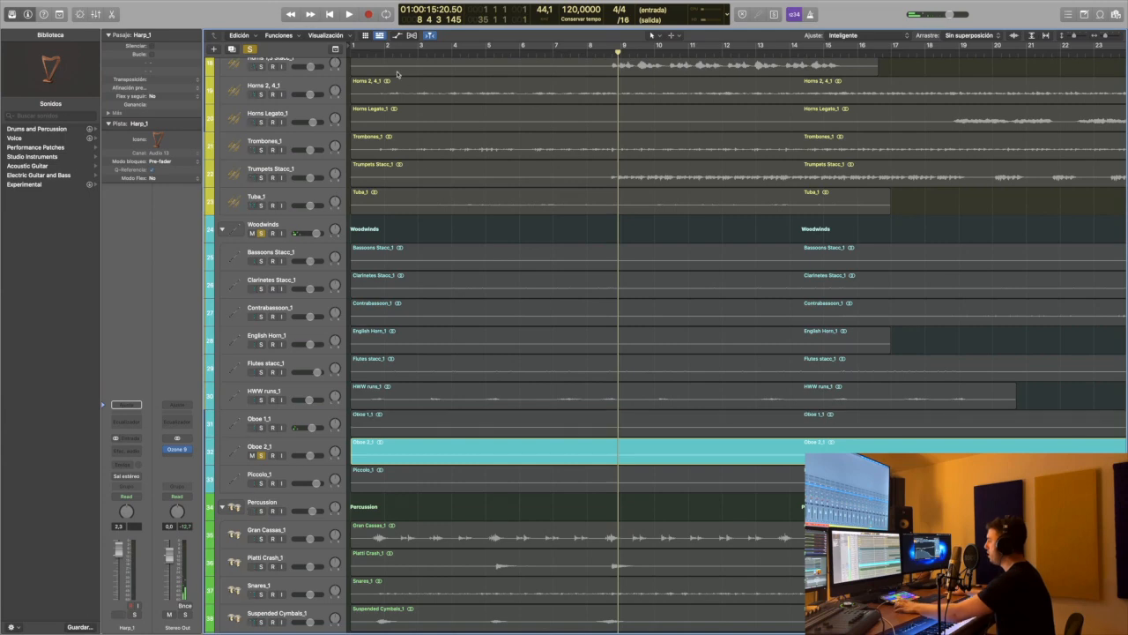
{"action": "key", "text": "space"}
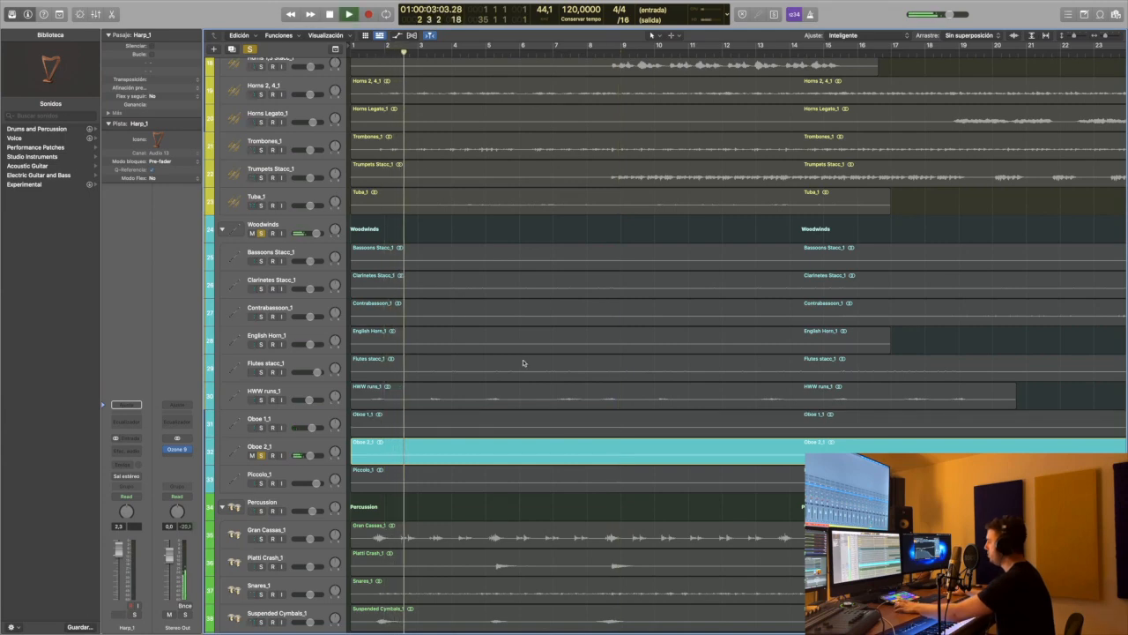
{"action": "key", "text": "space"}
- Compare the playing Oboe 2_1 with a temporary solo of the Violas Spicc track, and turn off the oboe's solo
{"action": "scroll", "coordinate": [265, 451], "scroll_direction": "up", "scroll_amount": 15}
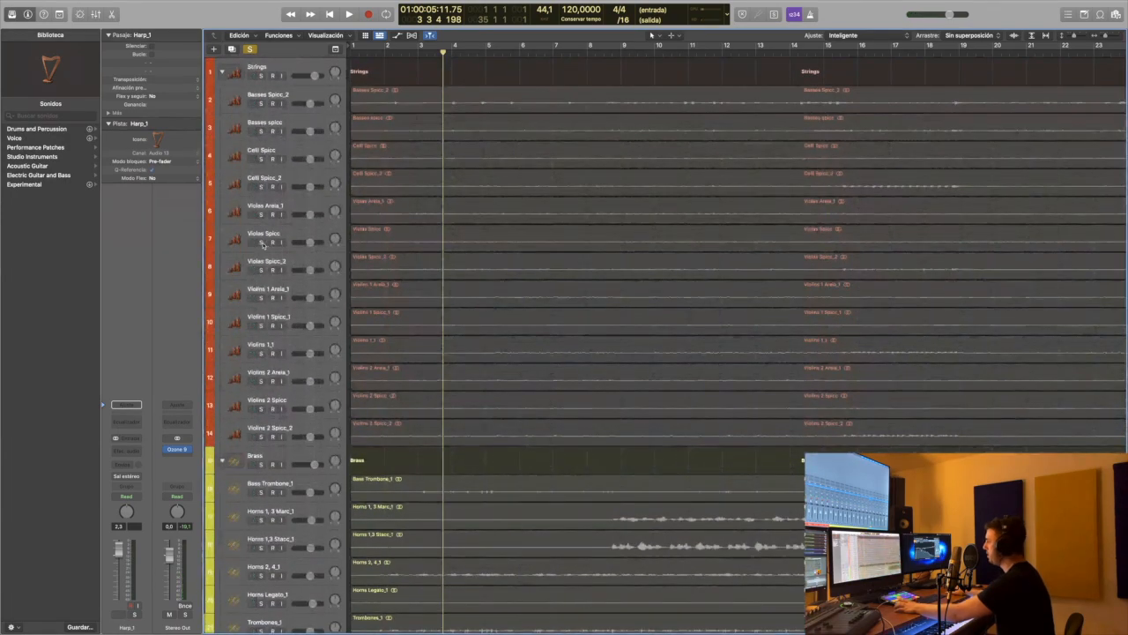
{"action": "left_click", "coordinate": [262, 242]}
{"action": "key", "text": "space"}
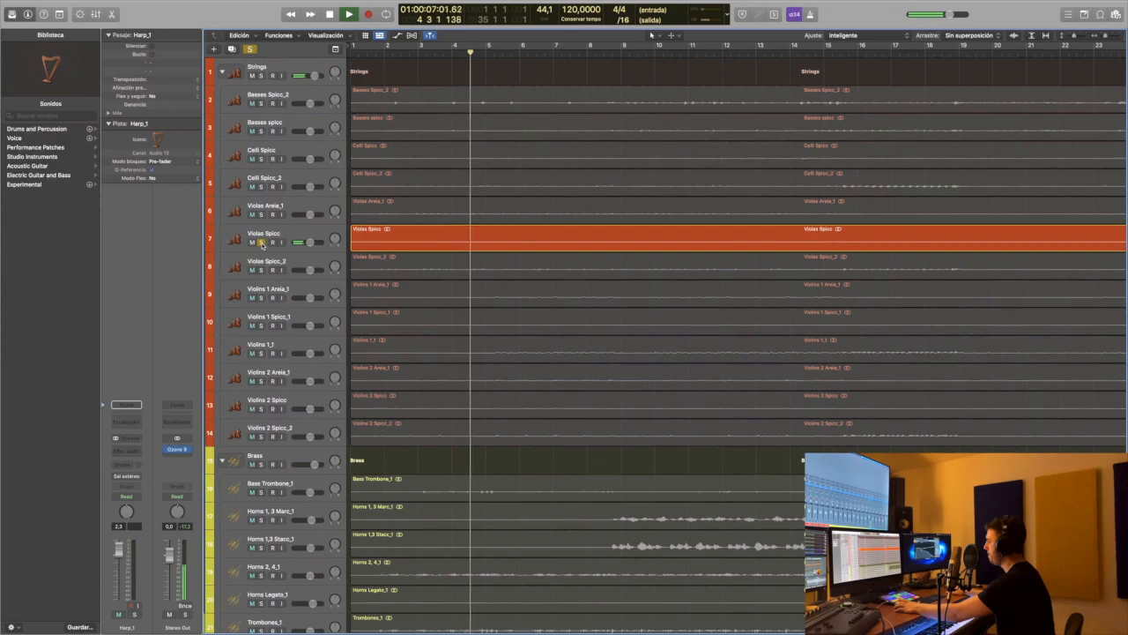
{"action": "left_click", "coordinate": [262, 243]}
{"action": "scroll", "coordinate": [362, 332], "scroll_direction": "down", "scroll_amount": 12}
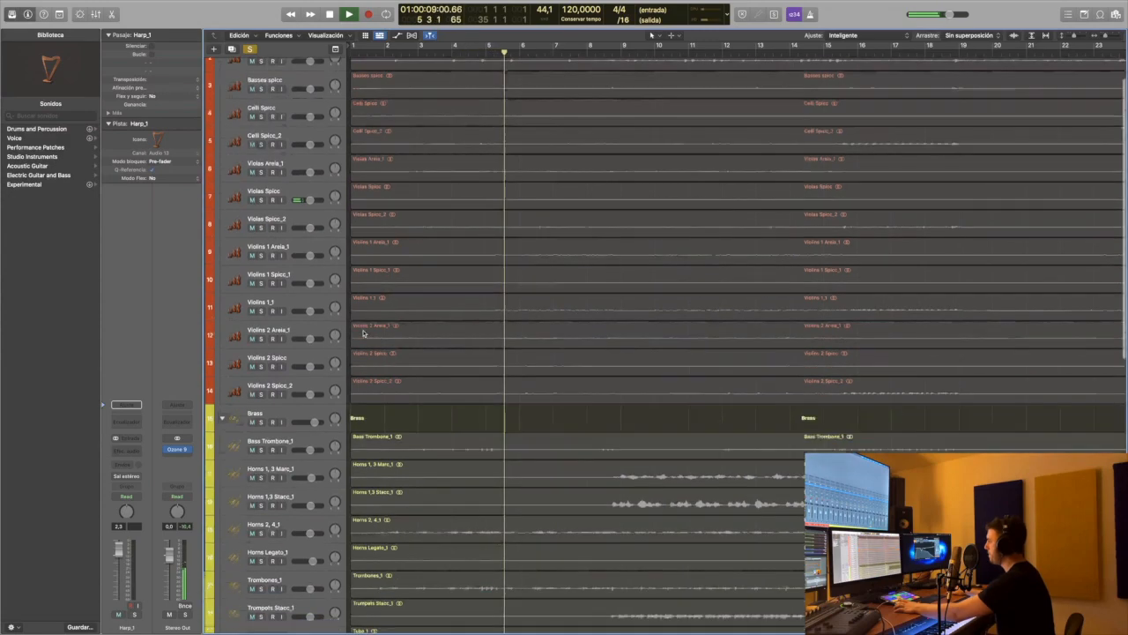
{"action": "left_click", "coordinate": [261, 329]}
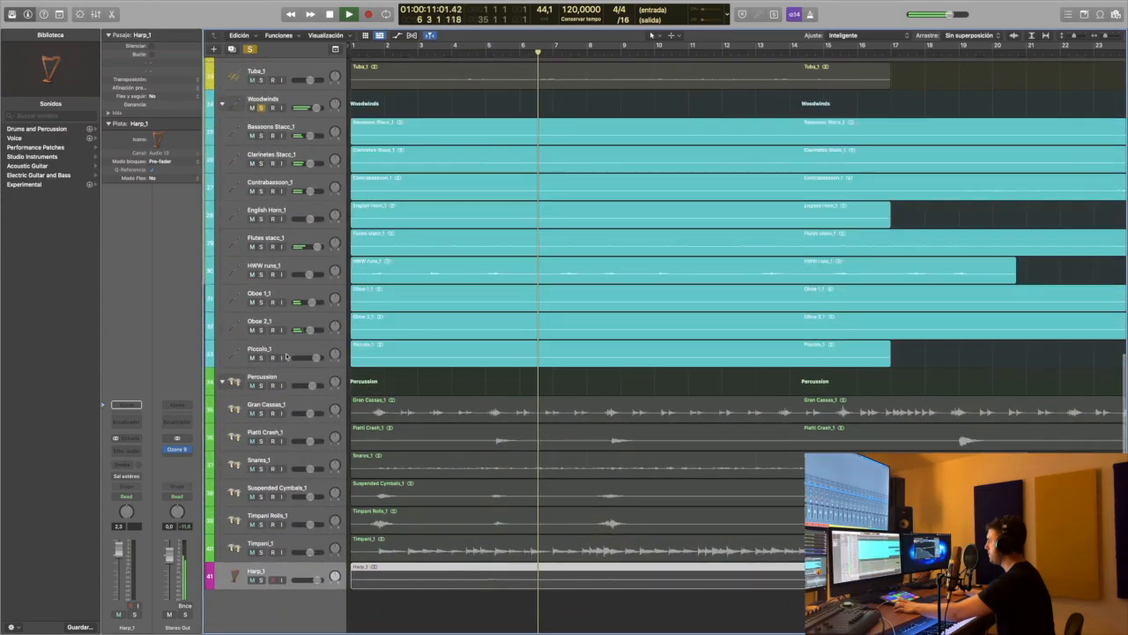
- Solo Piccolo_1, compare it with the HWW runs_1 track, and turn off both solos to hear all the woodwinds
{"action": "left_click", "coordinate": [261, 357]}
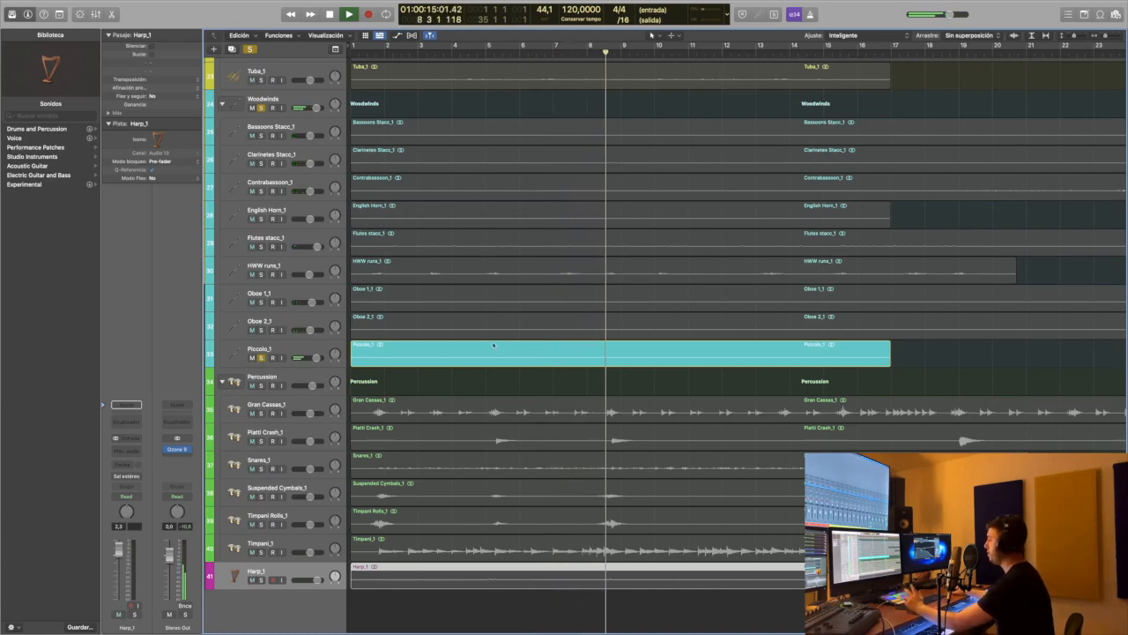
{"action": "left_click", "coordinate": [261, 274]}
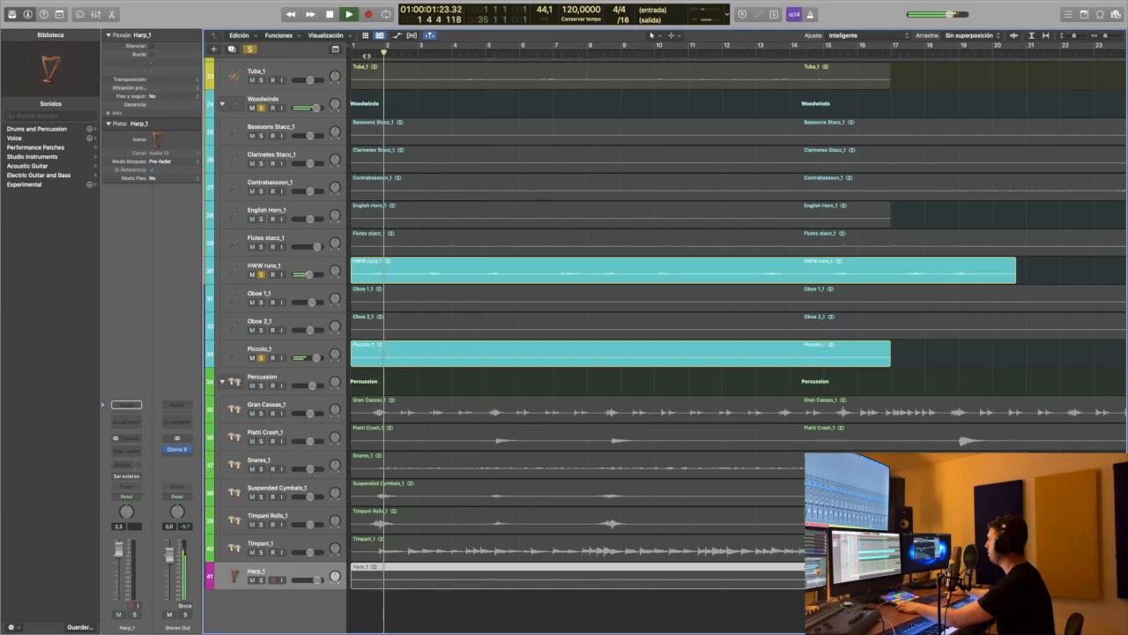
{"action": "left_click", "coordinate": [260, 275]}
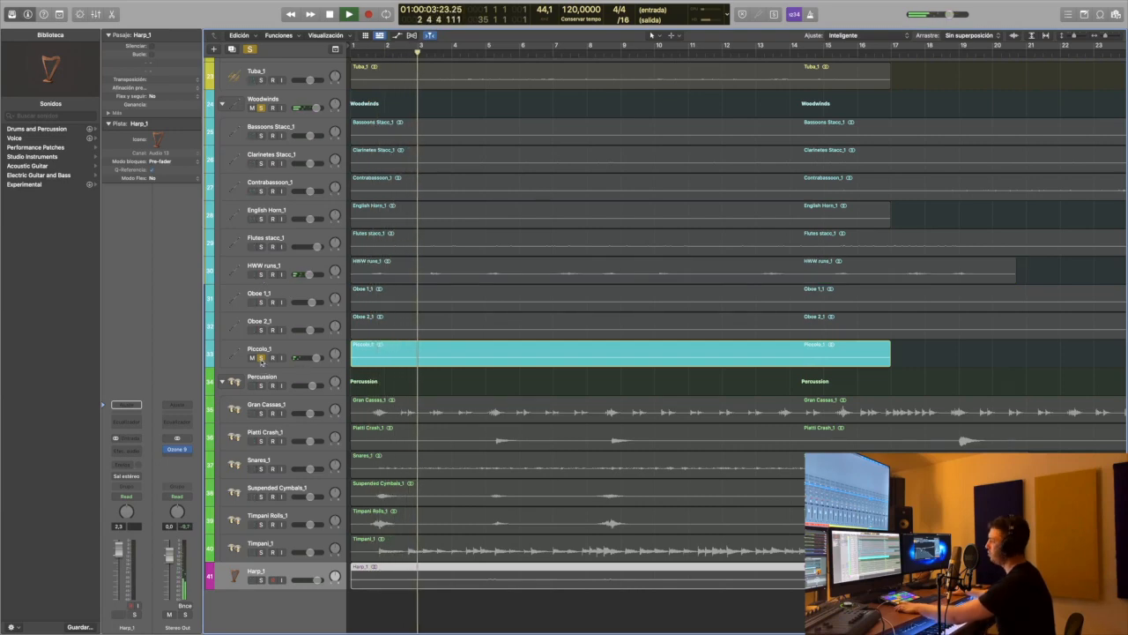
{"action": "left_click", "coordinate": [261, 359]}
{"action": "scroll", "coordinate": [453, 327], "scroll_direction": "right", "scroll_amount": 10}
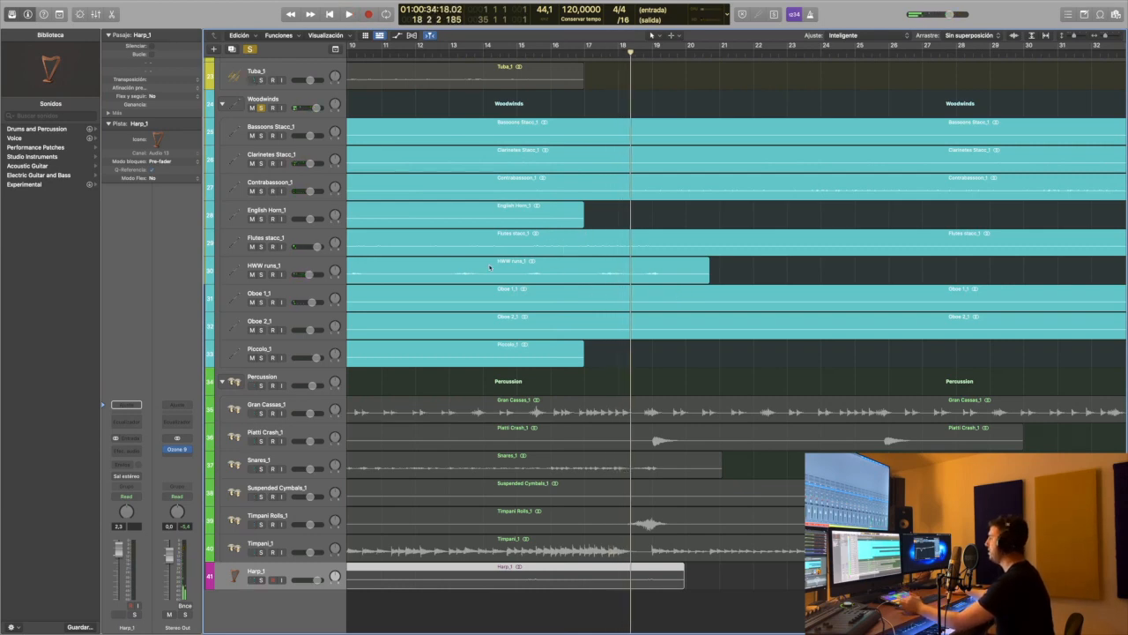
- Add the Strings stack to the Woodwinds solo, play from about bar 16, and turn off the Strings solo
{"action": "scroll", "coordinate": [594, 255], "scroll_direction": "up", "scroll_amount": 15}
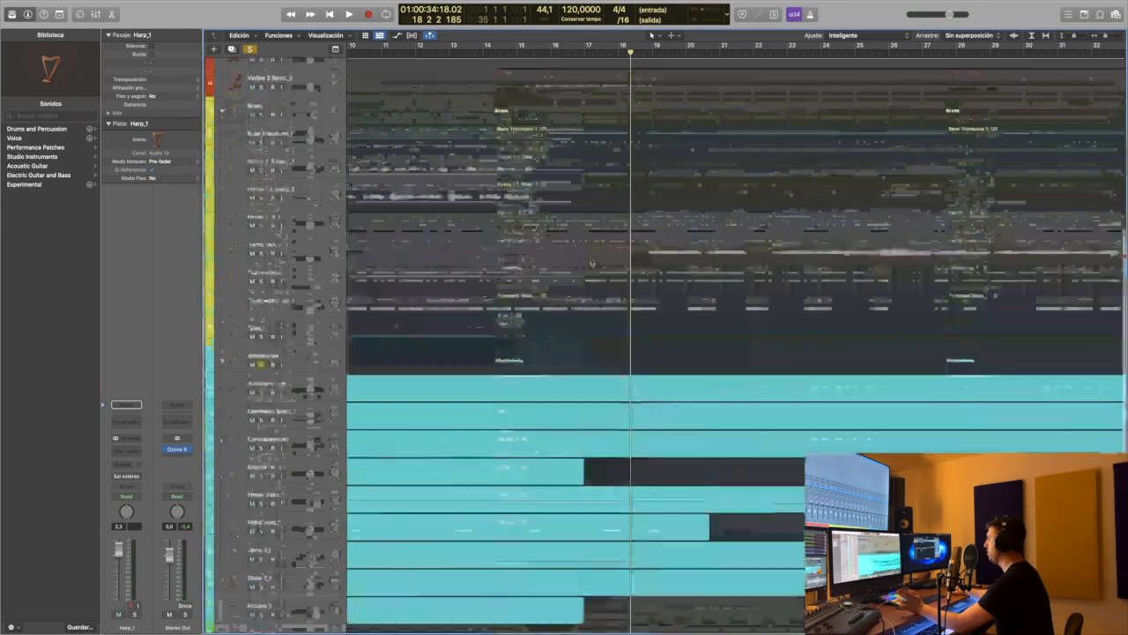
{"action": "left_click", "coordinate": [261, 75]}
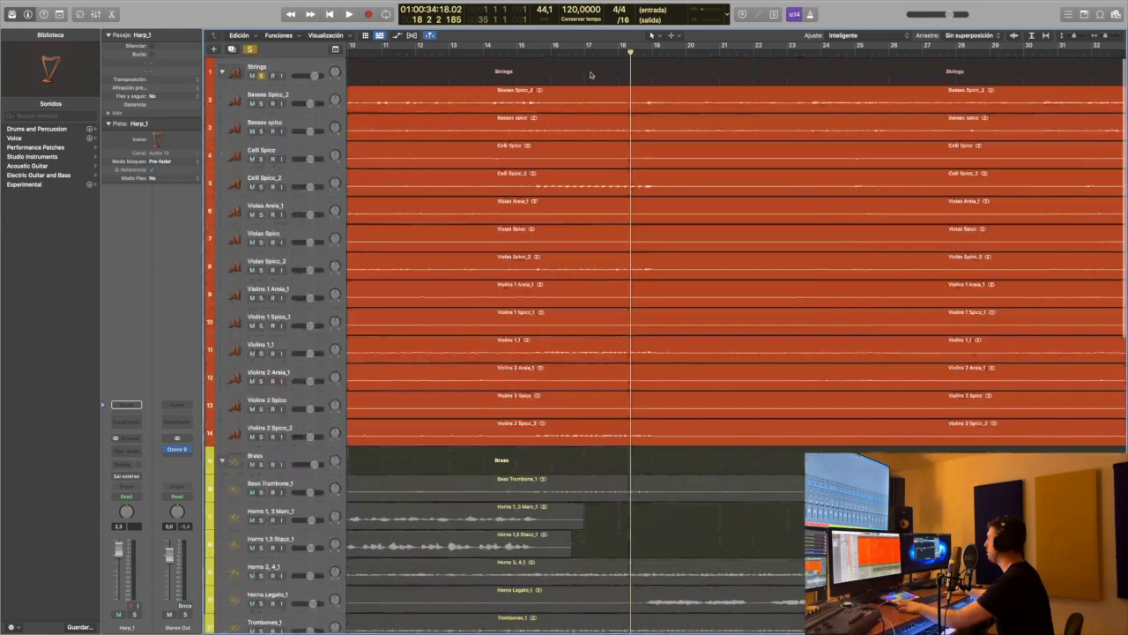
{"action": "left_click", "coordinate": [548, 53]}
{"action": "key", "text": "space"}
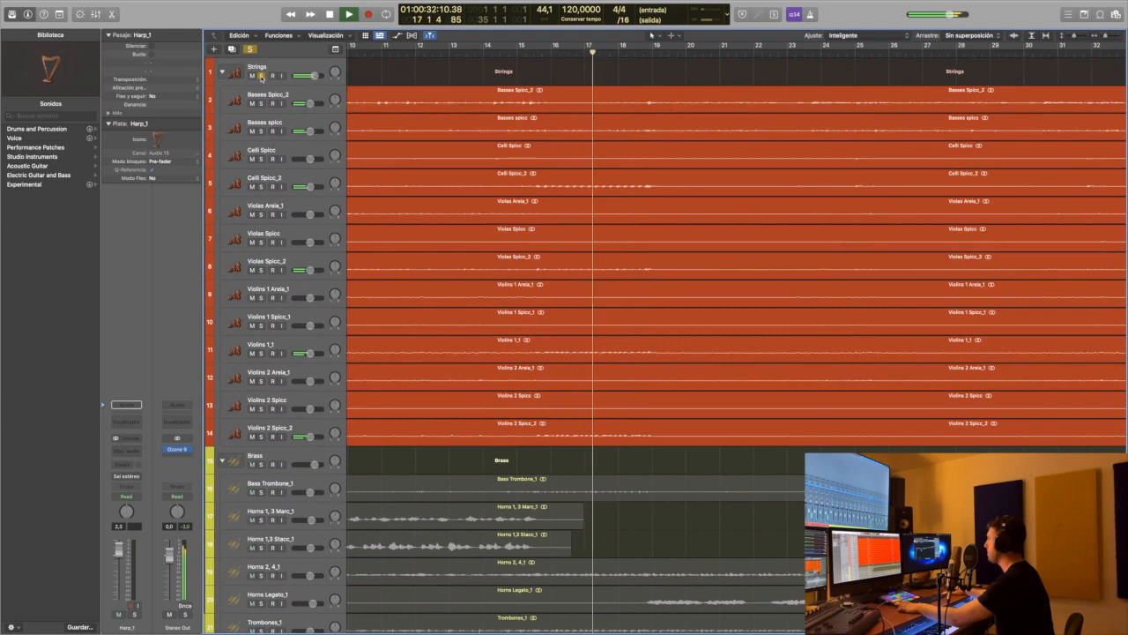
{"action": "key", "text": "s"}
- Solo the Brass stack briefly with the playing Woodwinds and return to the woodwind tracks
{"action": "scroll", "coordinate": [586, 275], "scroll_direction": "down", "scroll_amount": 10}
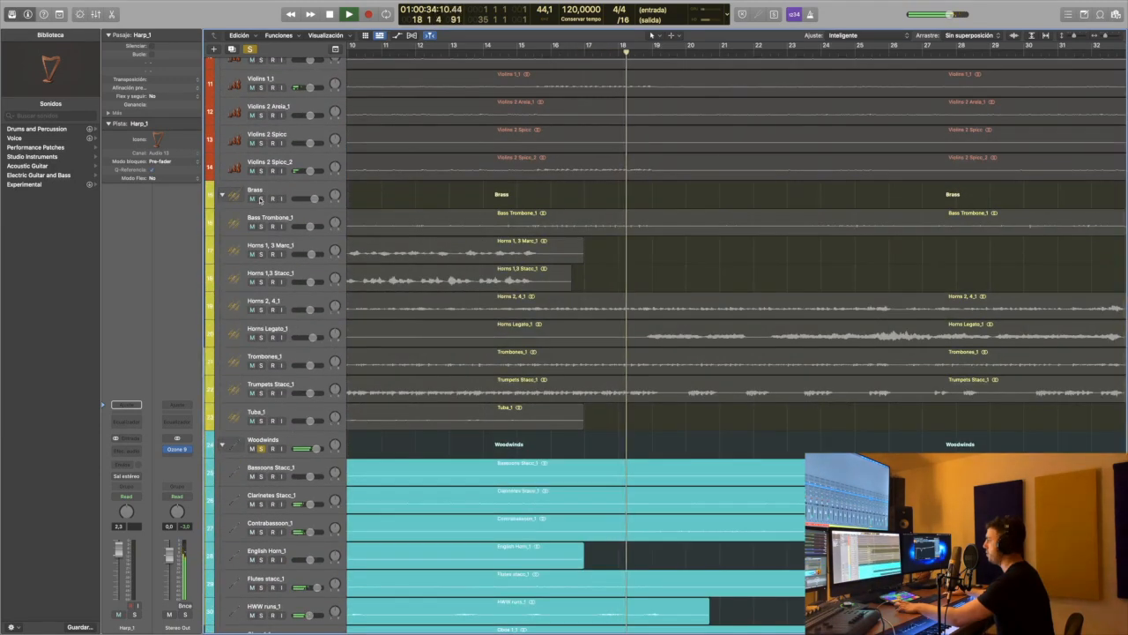
{"action": "left_click", "coordinate": [261, 198]}
{"action": "left_click", "coordinate": [261, 198]}
{"action": "scroll", "coordinate": [622, 323], "scroll_direction": "down", "scroll_amount": 8}
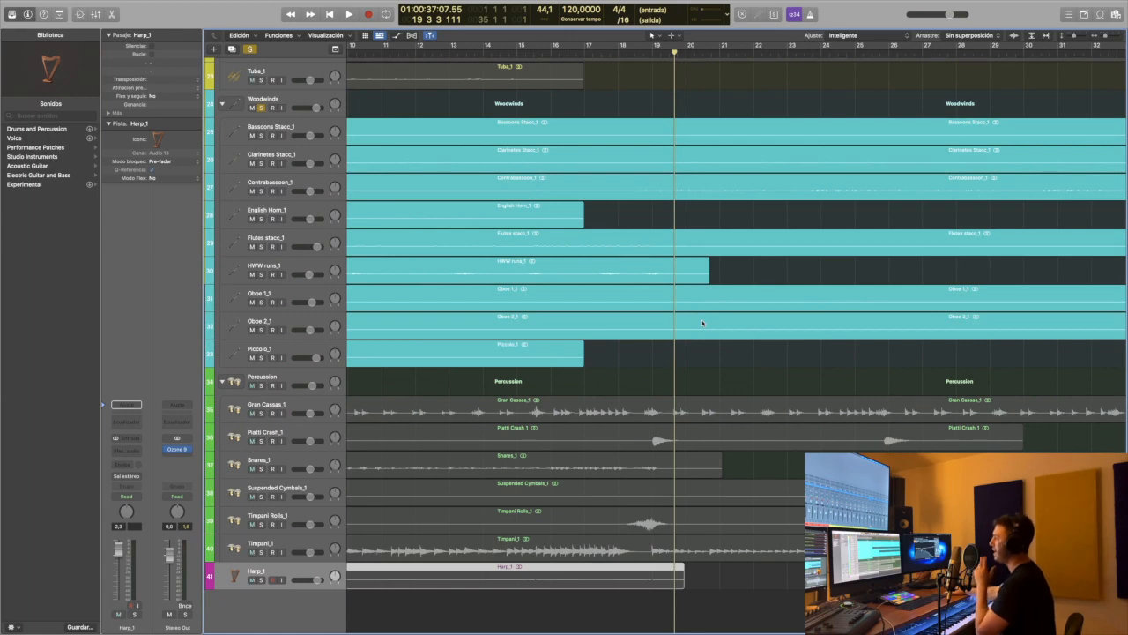
- Play the Woodwinds from bar 15, turn off their solo to hear the full orchestra, and stop playback
{"action": "left_click", "coordinate": [533, 53]}
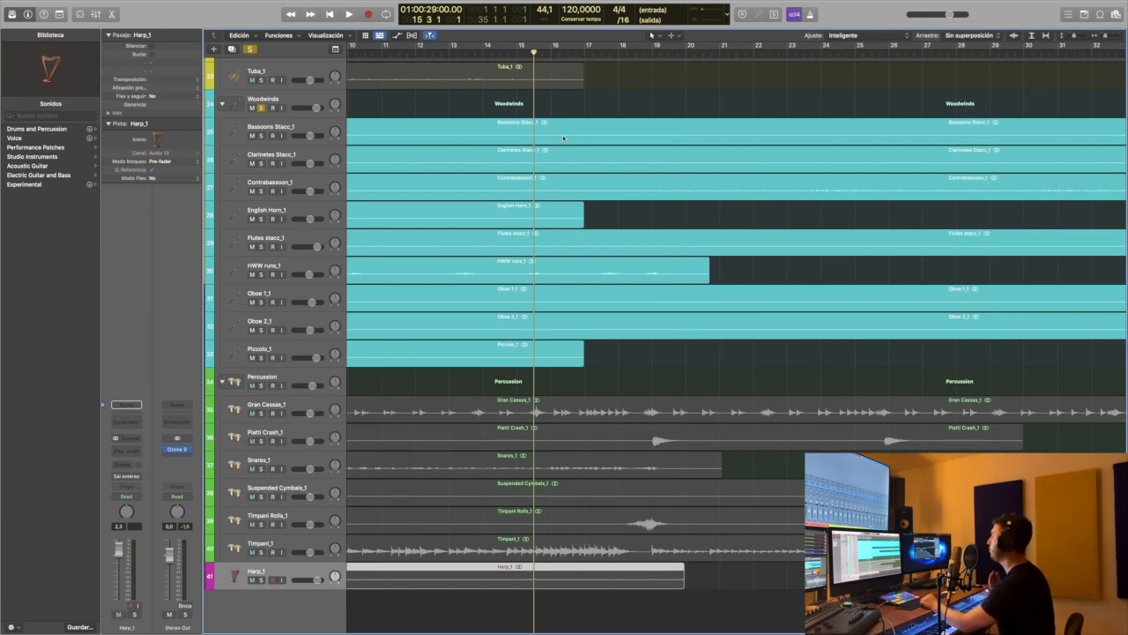
{"action": "key", "text": "space"}
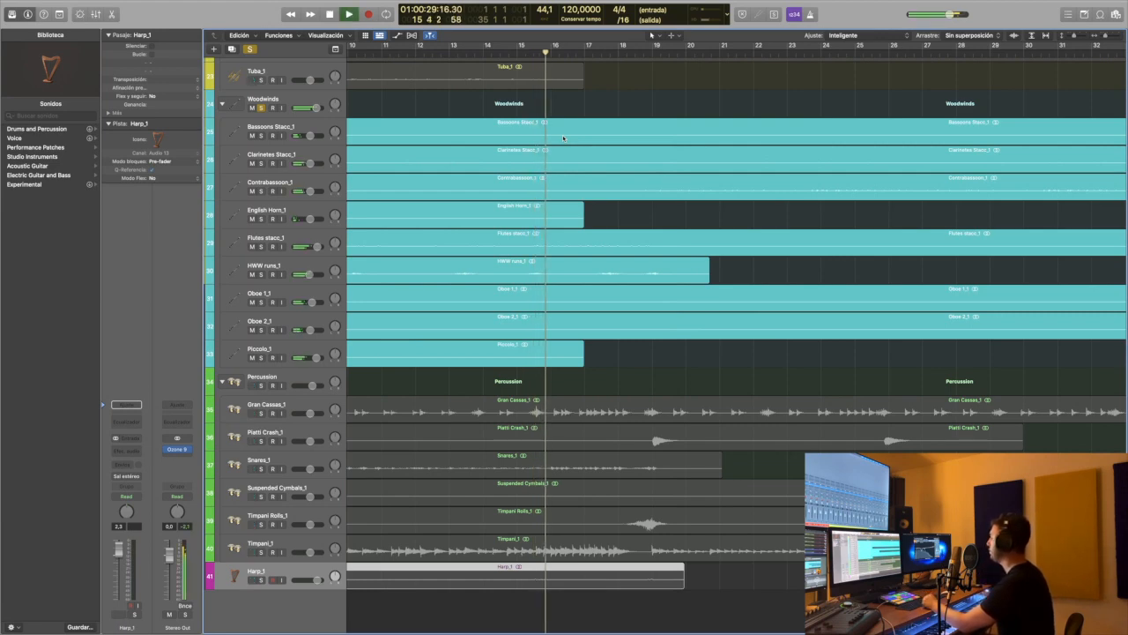
{"action": "left_click", "coordinate": [262, 107]}
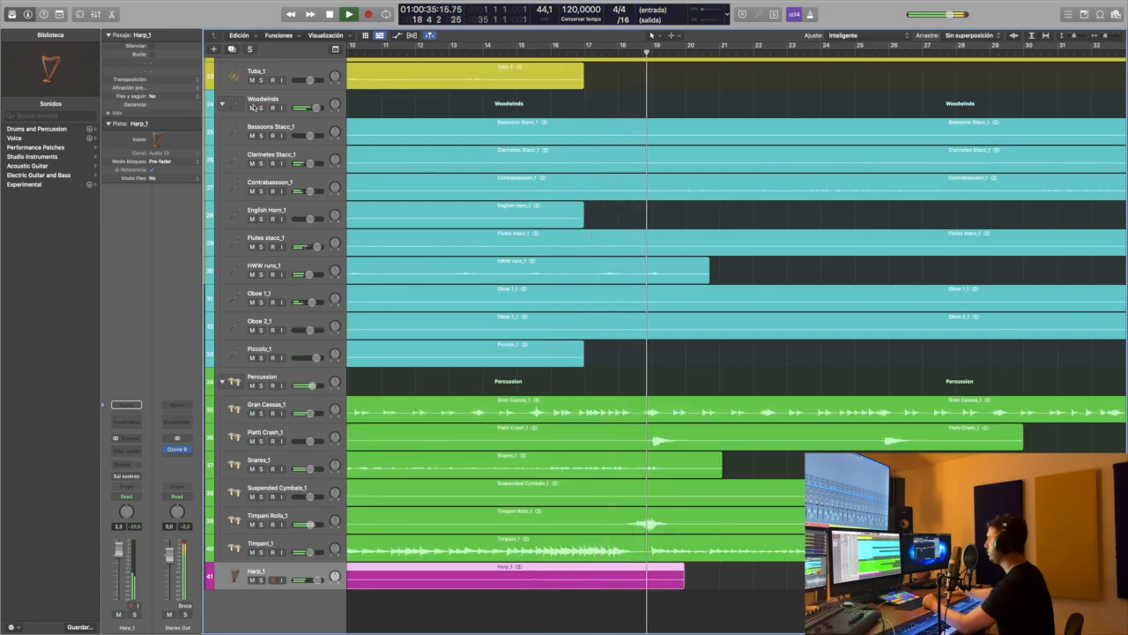
{"action": "key", "text": "space"}
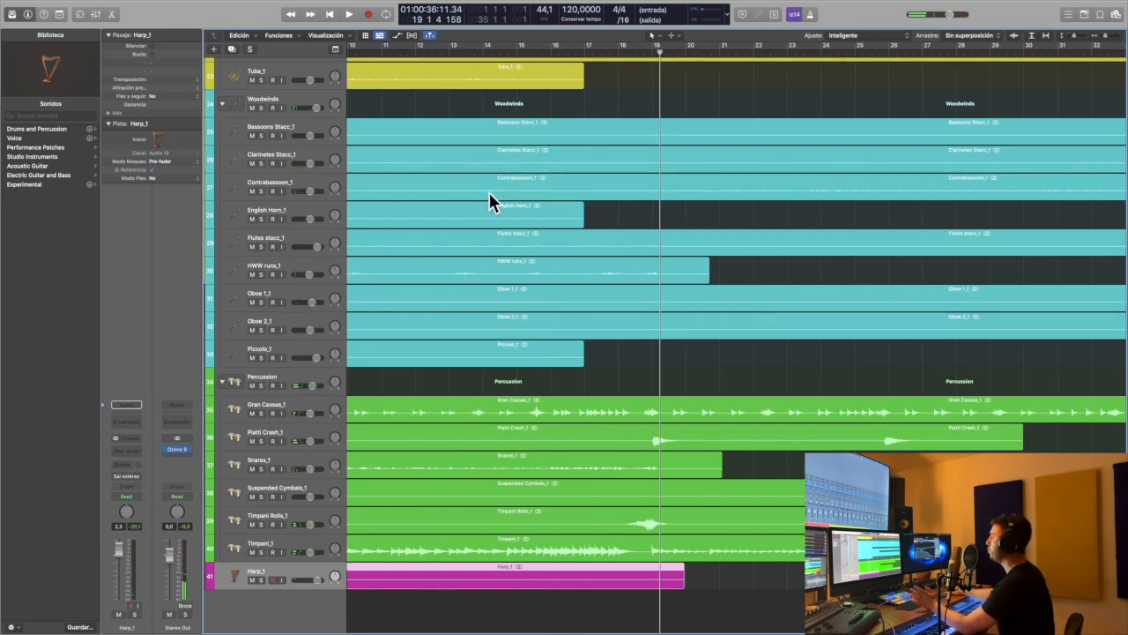
- Solo the Woodwinds stack, play it briefly from bar 21, and turn its solo off
{"action": "scroll", "coordinate": [574, 327], "scroll_direction": "up", "scroll_amount": 10}
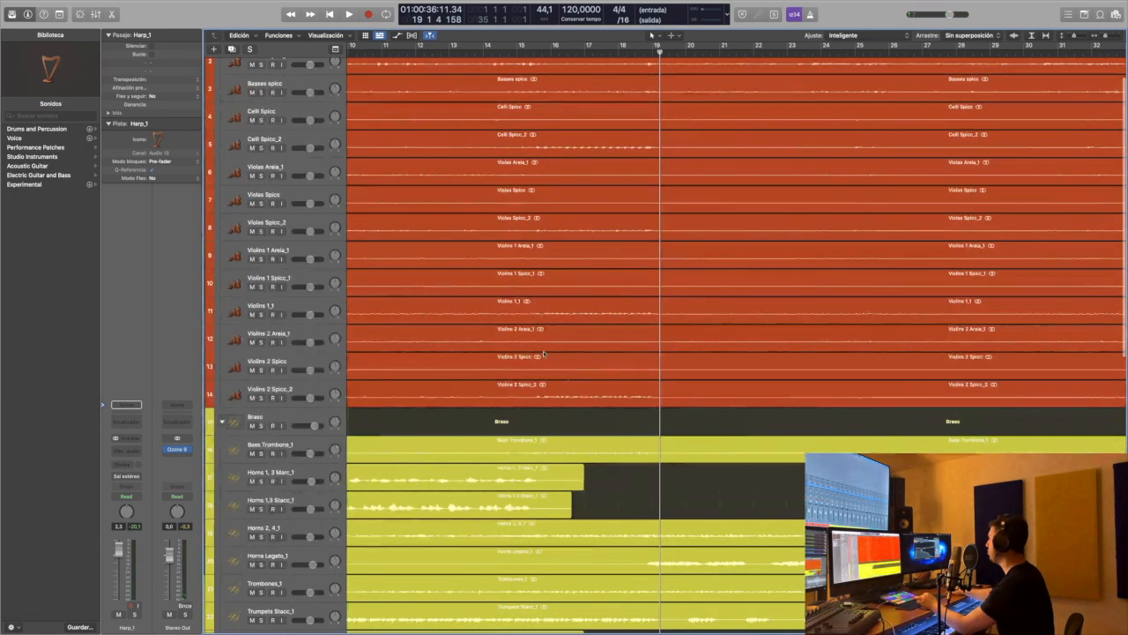
{"action": "scroll", "coordinate": [573, 309], "scroll_direction": "down", "scroll_amount": 10}
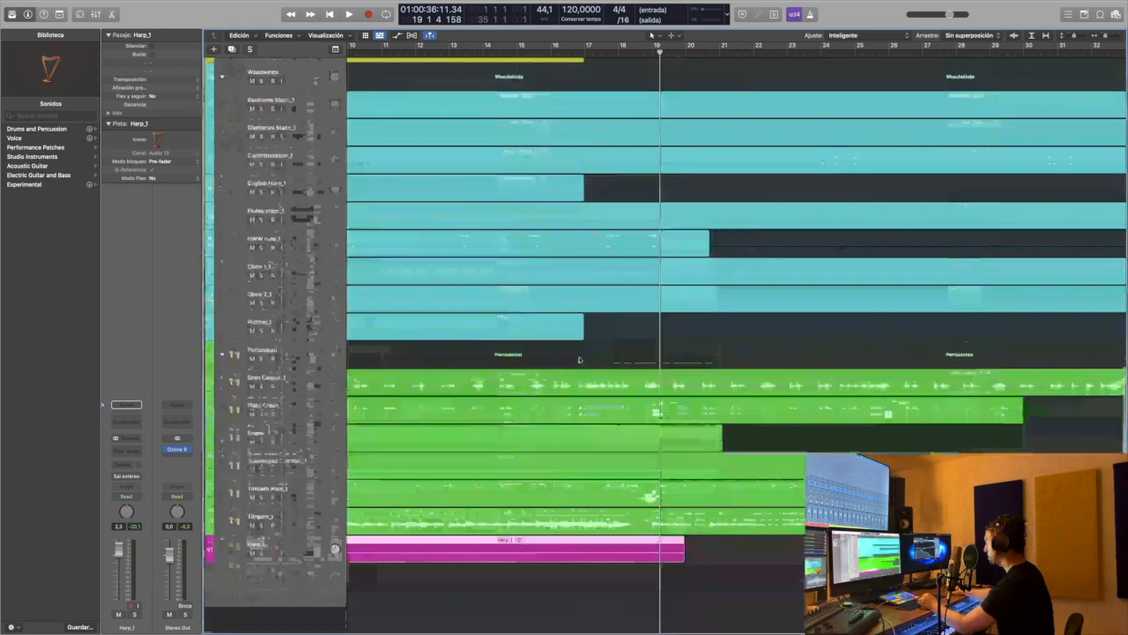
{"action": "scroll", "coordinate": [580, 359], "scroll_direction": "right", "scroll_amount": 5}
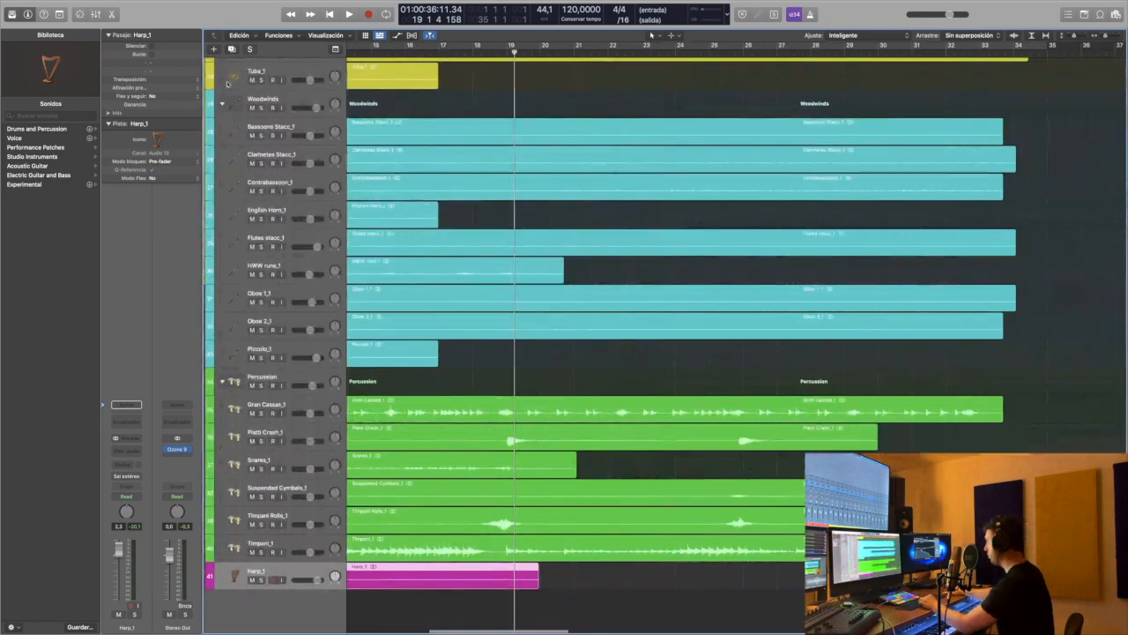
{"action": "left_click", "coordinate": [262, 108]}
{"action": "scroll", "coordinate": [468, 107], "scroll_direction": "right", "scroll_amount": 2}
{"action": "key", "text": "space"}
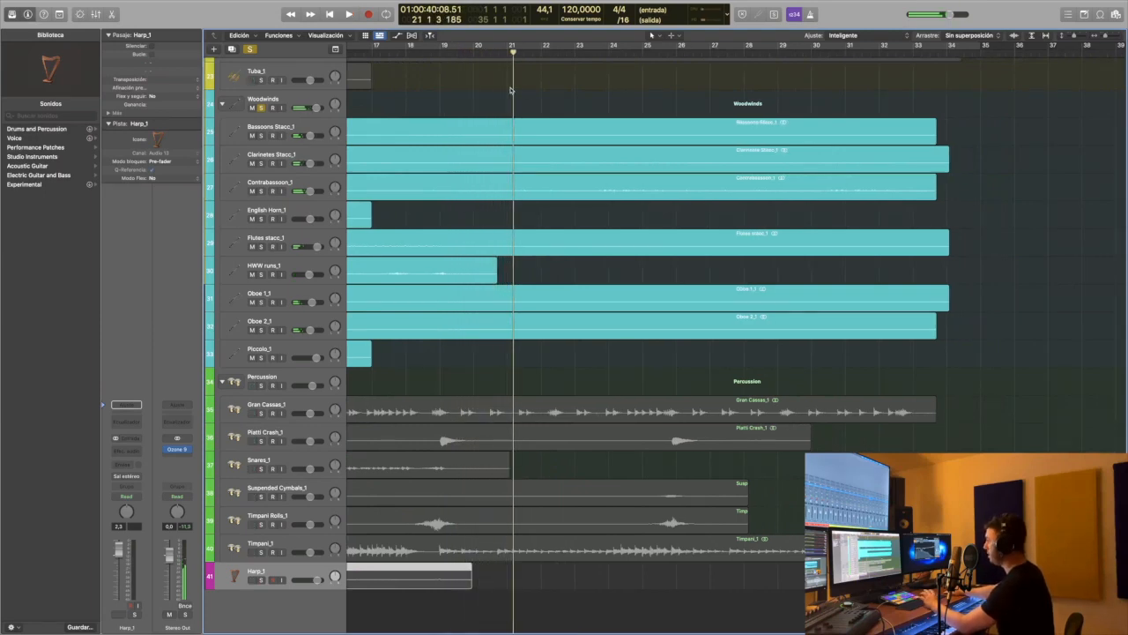
{"action": "key", "text": "space"}
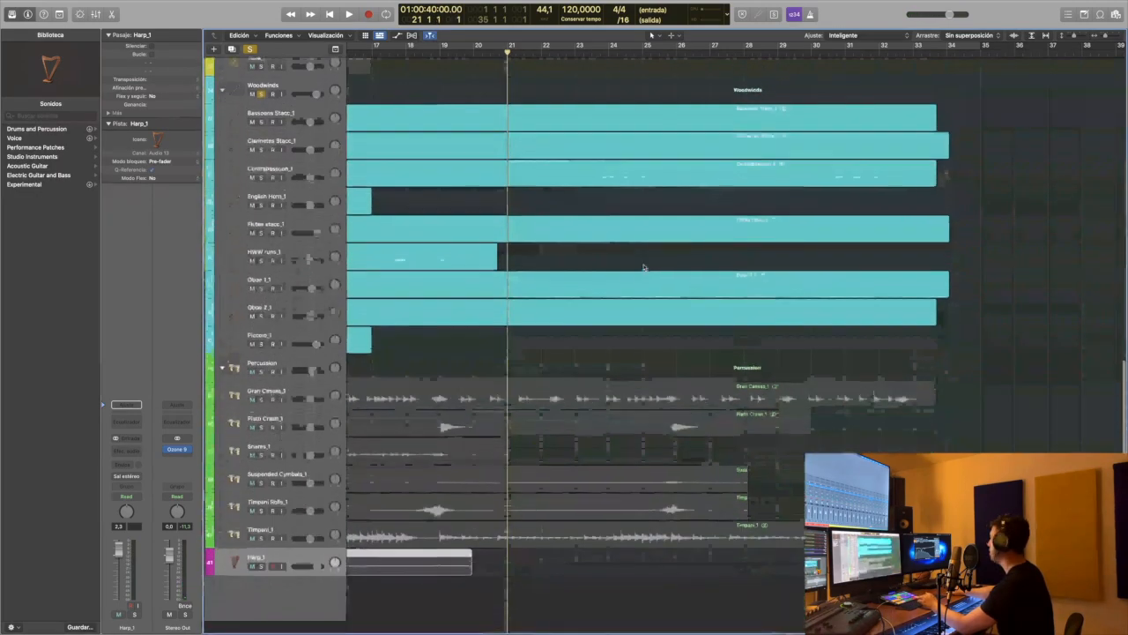
{"action": "scroll", "coordinate": [429, 186], "scroll_direction": "left", "scroll_amount": 10}
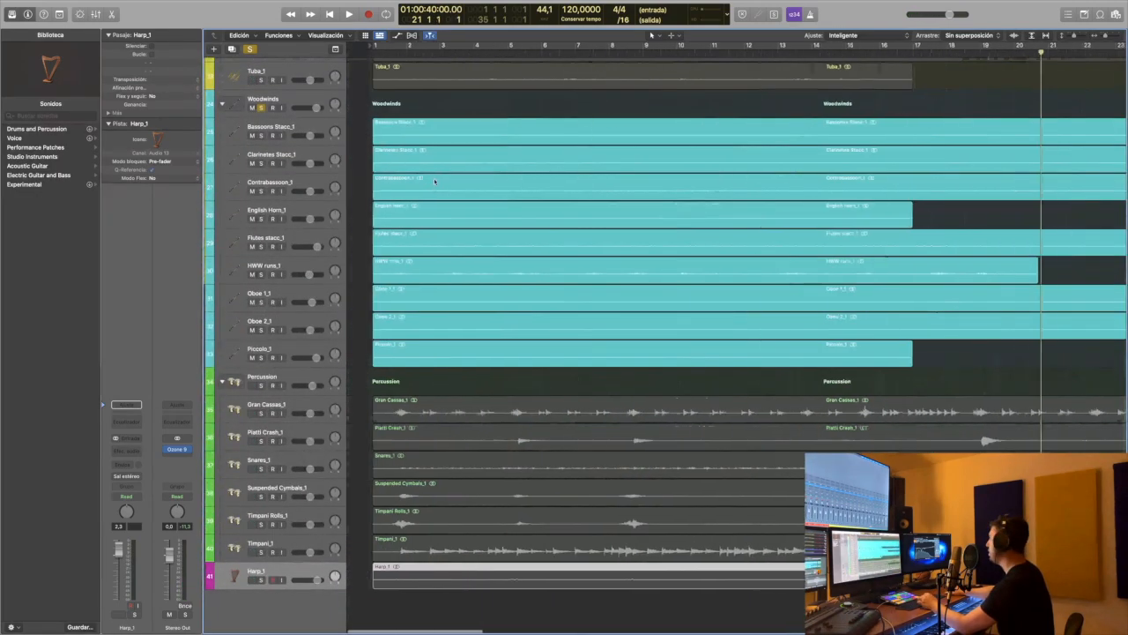
{"action": "left_click", "coordinate": [261, 108]}
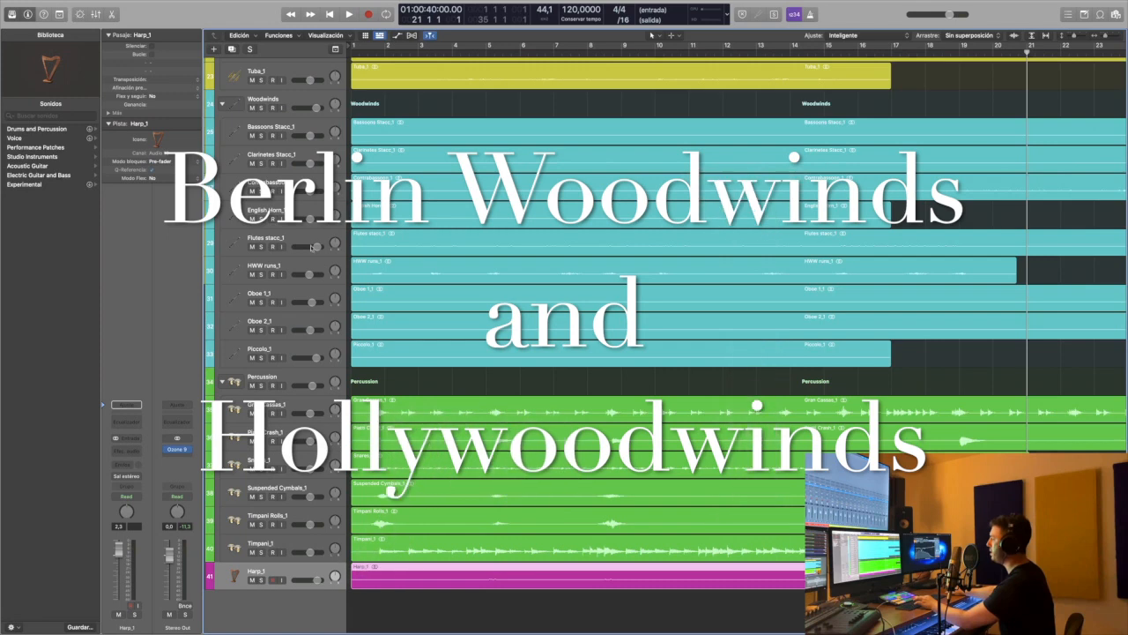
- Collapse the Woodwinds stack, and solo the Percussion stack to play it from the start of the project
{"action": "left_click", "coordinate": [298, 272]}
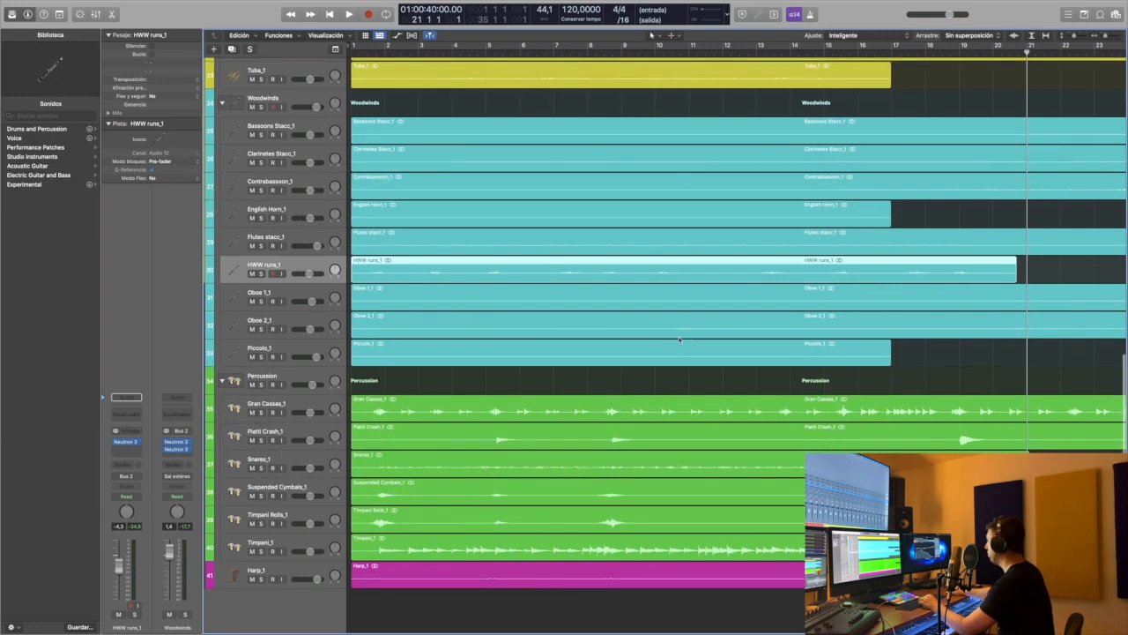
{"action": "left_click", "coordinate": [222, 104]}
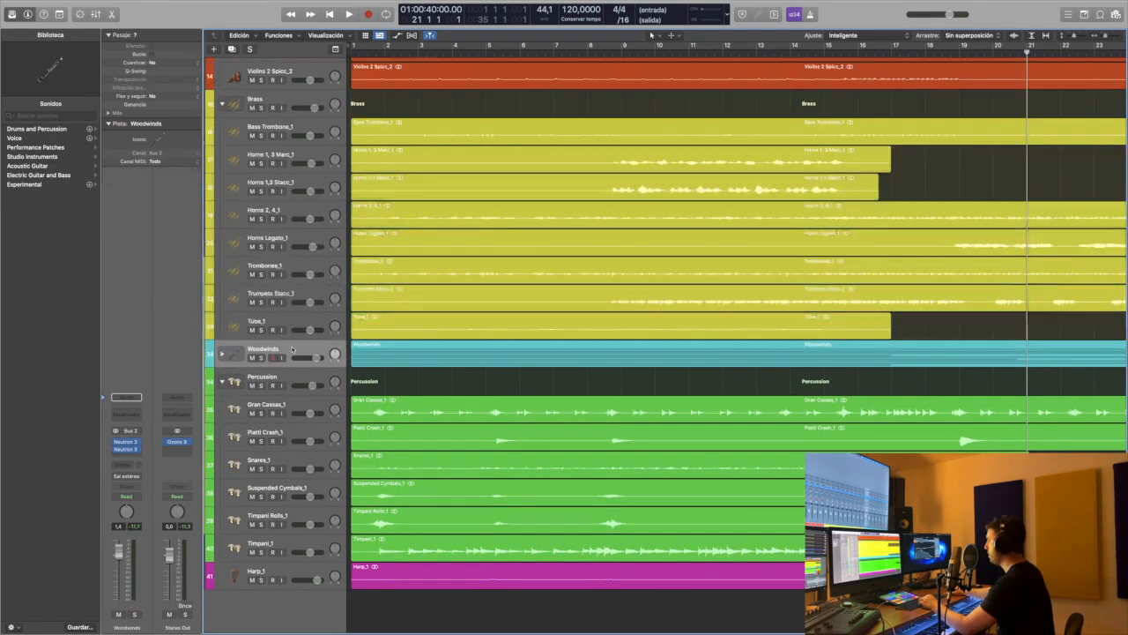
{"action": "left_click", "coordinate": [261, 386]}
{"action": "left_click", "coordinate": [330, 14]}
{"action": "left_click", "coordinate": [350, 14]}
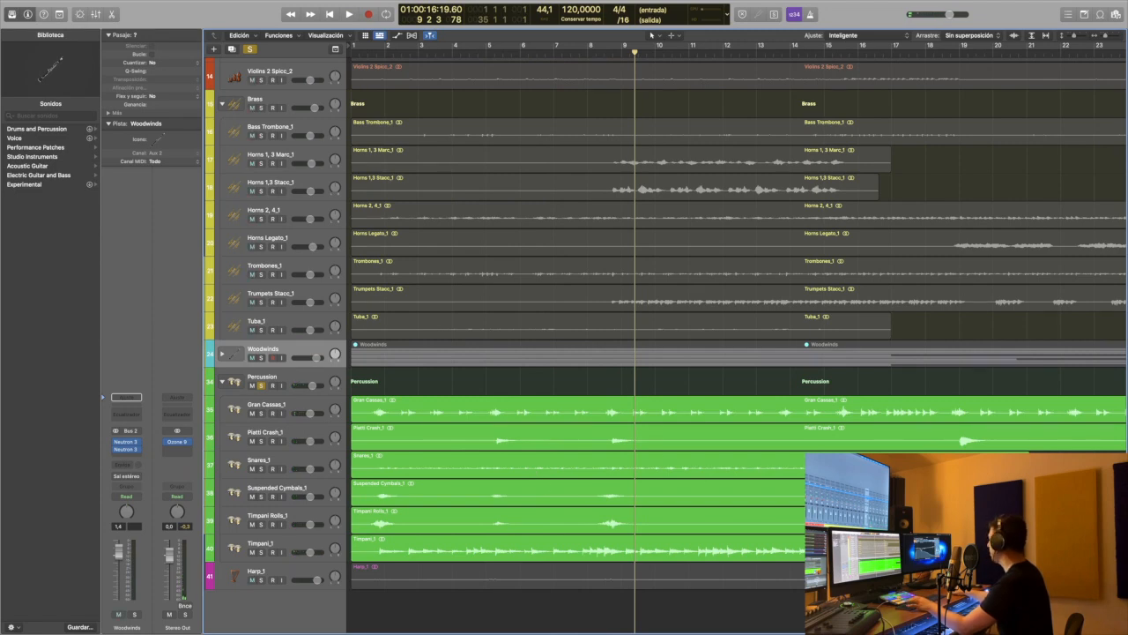
- Look over the soloed percussion tracks, selecting the snares, gran cassas, piatti crash, suspended cymbals, timpani rolls and timpani one by one
{"action": "scroll", "coordinate": [577, 339], "scroll_direction": "right", "scroll_amount": 5}
{"action": "scroll", "coordinate": [577, 339], "scroll_direction": "left", "scroll_amount": 5}
{"action": "scroll", "coordinate": [740, 308], "scroll_direction": "right", "scroll_amount": 5}
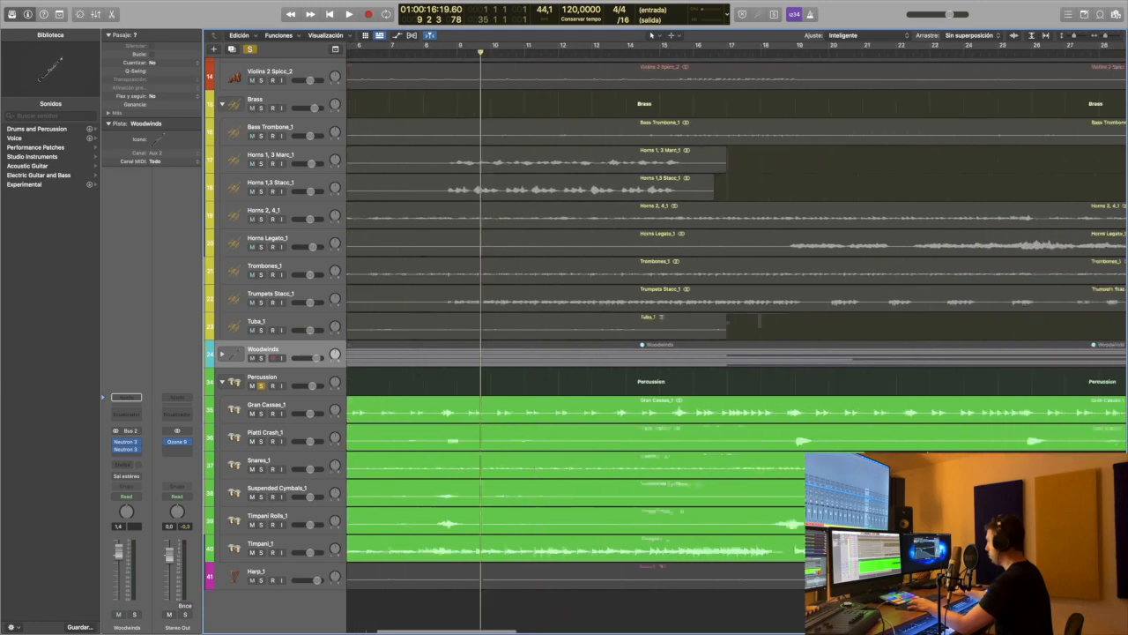
{"action": "scroll", "coordinate": [650, 35], "scroll_direction": "left", "scroll_amount": 5}
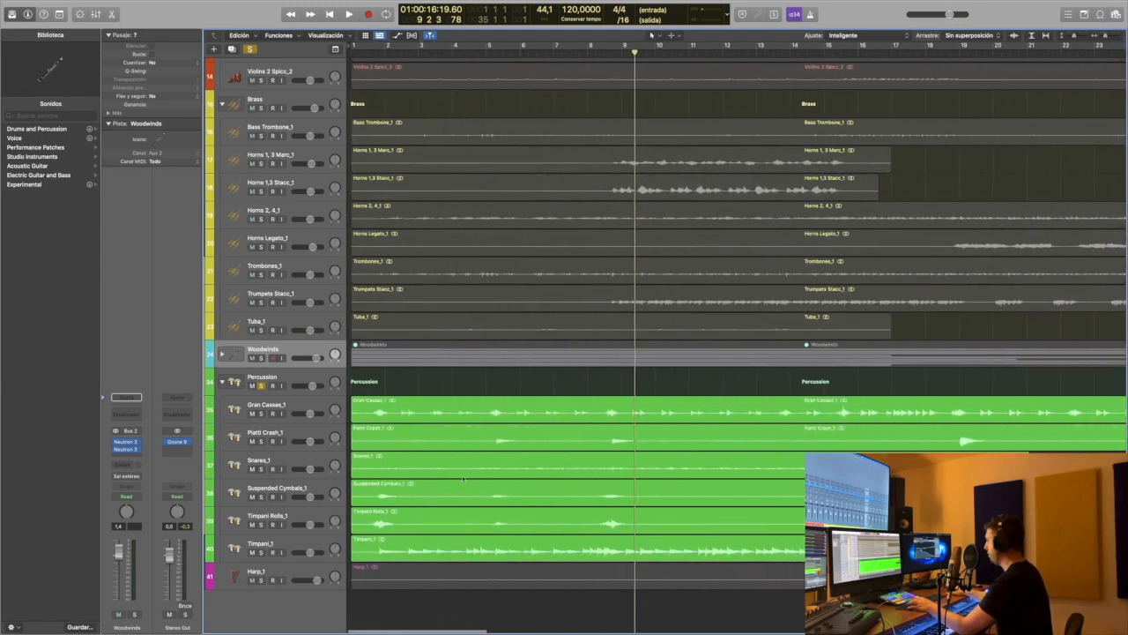
{"action": "left_click", "coordinate": [319, 462]}
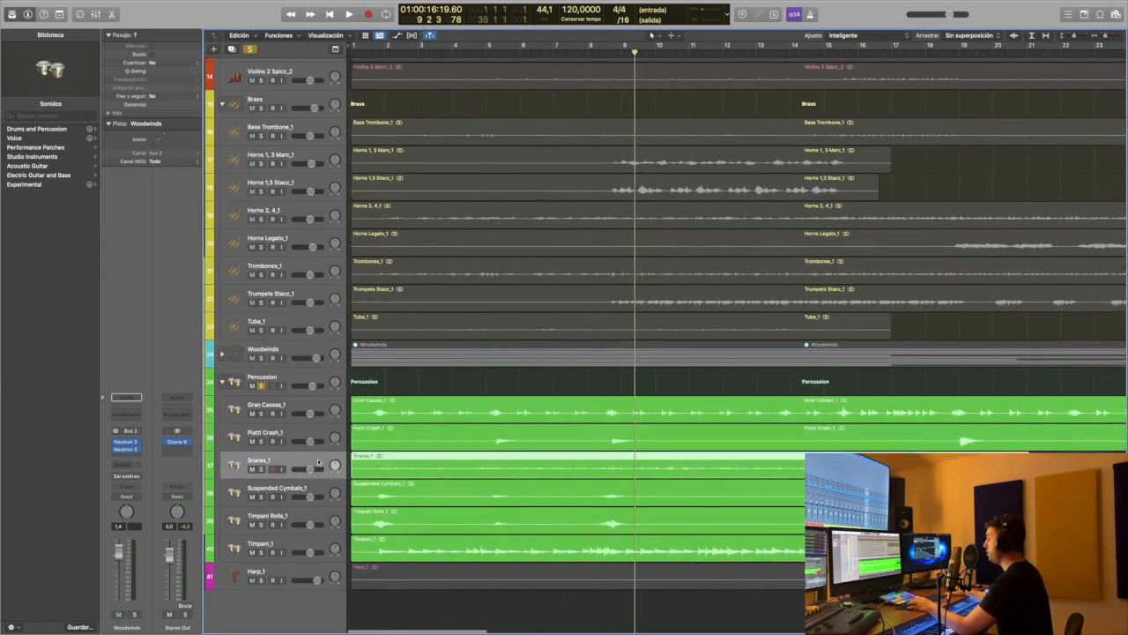
{"action": "left_click", "coordinate": [297, 407]}
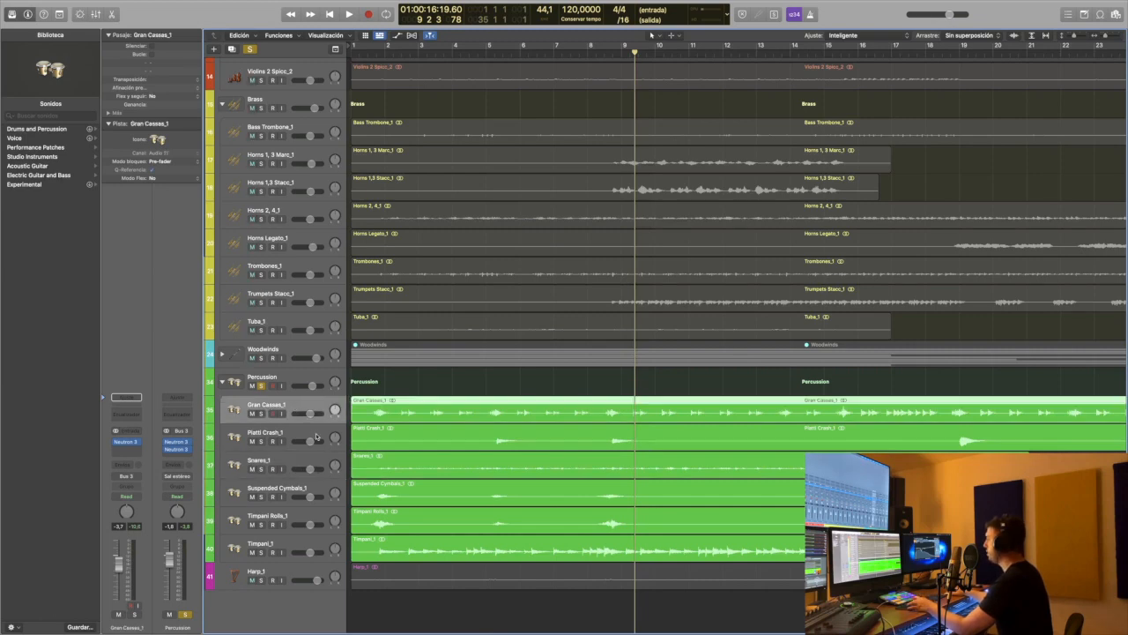
{"action": "left_click", "coordinate": [285, 433]}
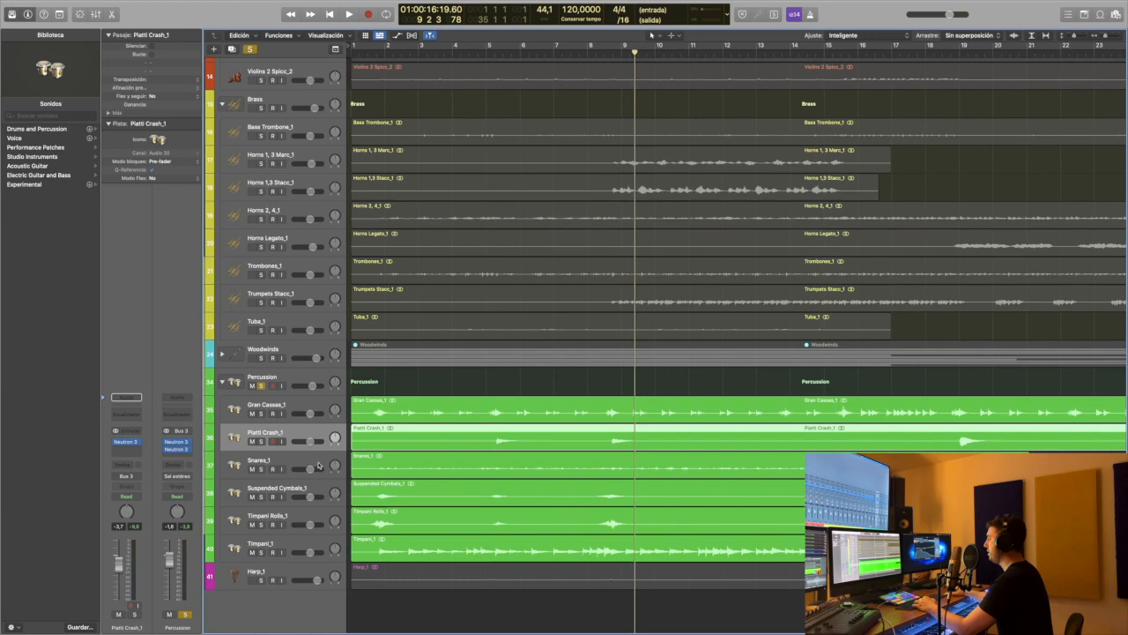
{"action": "left_click", "coordinate": [301, 488]}
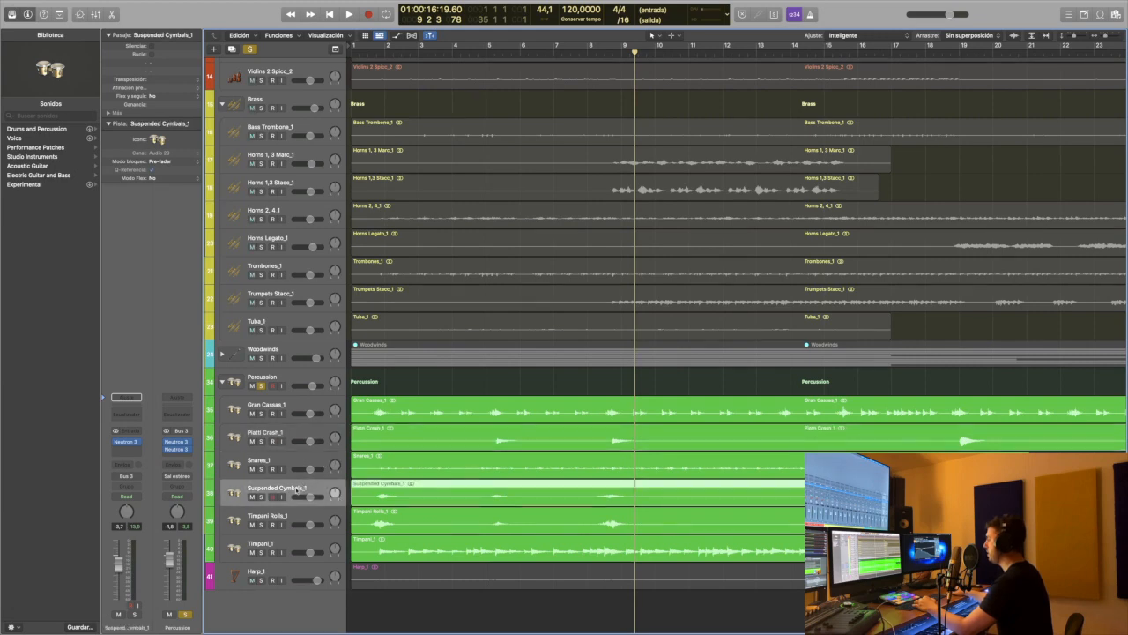
{"action": "left_click", "coordinate": [302, 516]}
{"action": "left_click", "coordinate": [300, 542]}
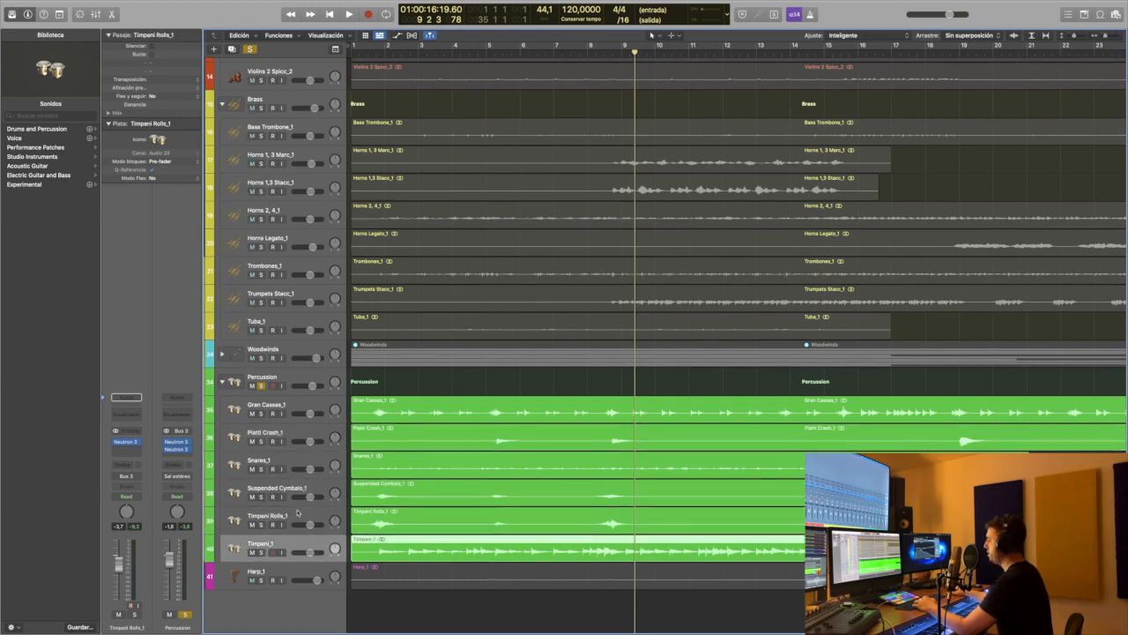
- Solo the Timpani Rolls_1 track and play it from the start of the project
{"action": "left_click", "coordinate": [295, 513]}
{"action": "key", "text": "Return"}
{"action": "left_click", "coordinate": [261, 525]}
{"action": "key", "text": "space"}
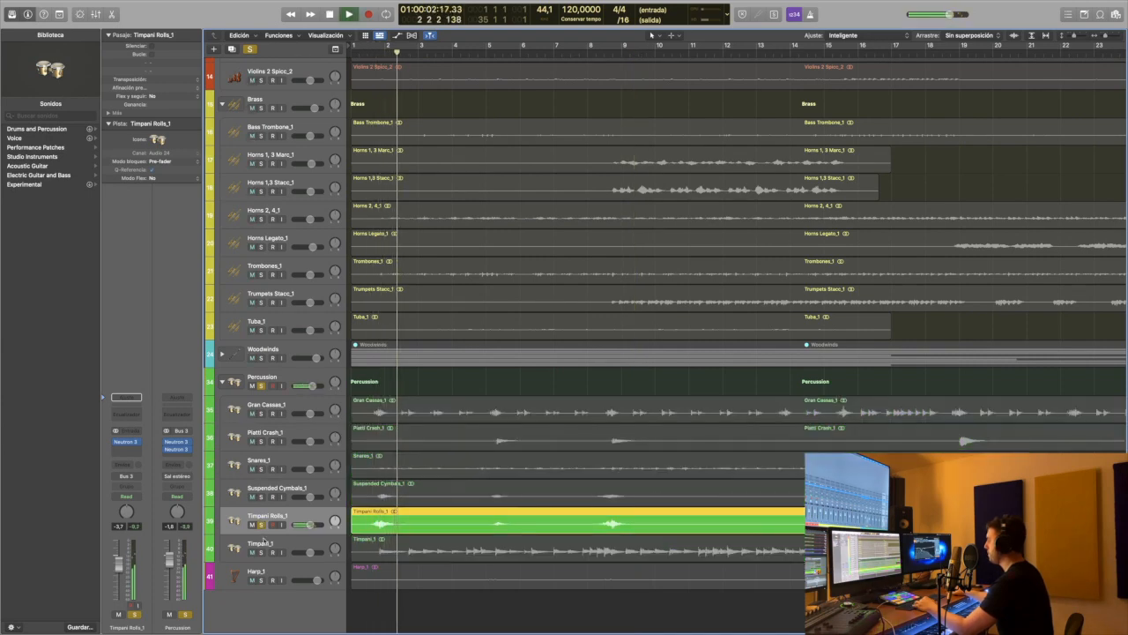
- Switch the solo from Timpani Rolls_1 to Timpani_1 during playback, stop at about bar 6, and turn the Timpani_1 solo off
{"action": "left_click", "coordinate": [261, 525]}
{"action": "left_click", "coordinate": [261, 552]}
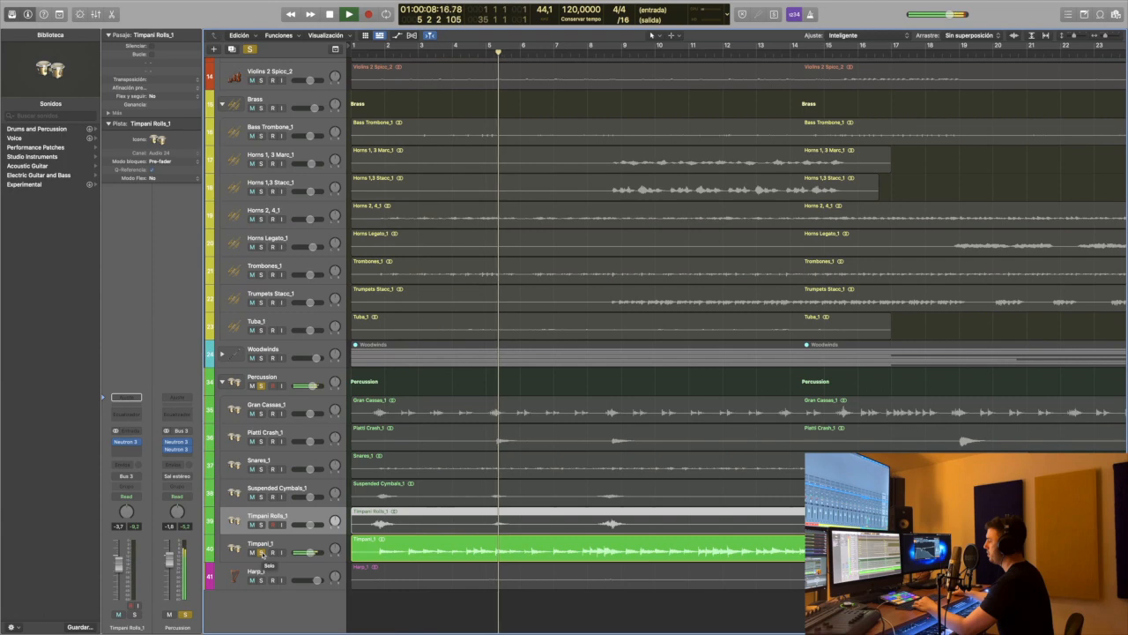
{"action": "key", "text": "space"}
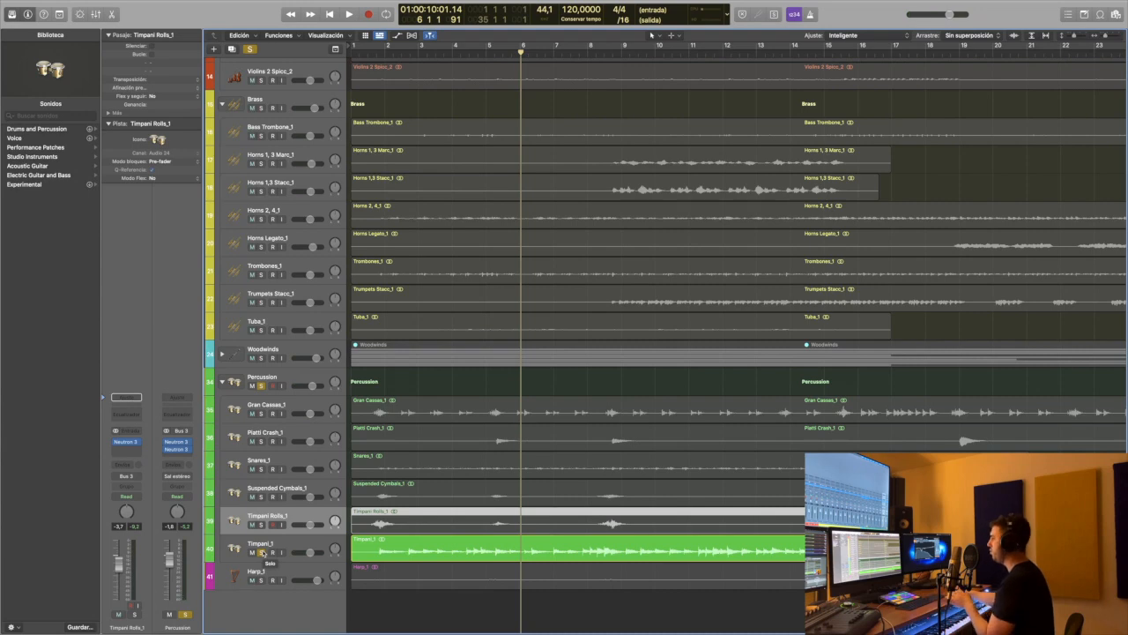
{"action": "left_click", "coordinate": [262, 552]}
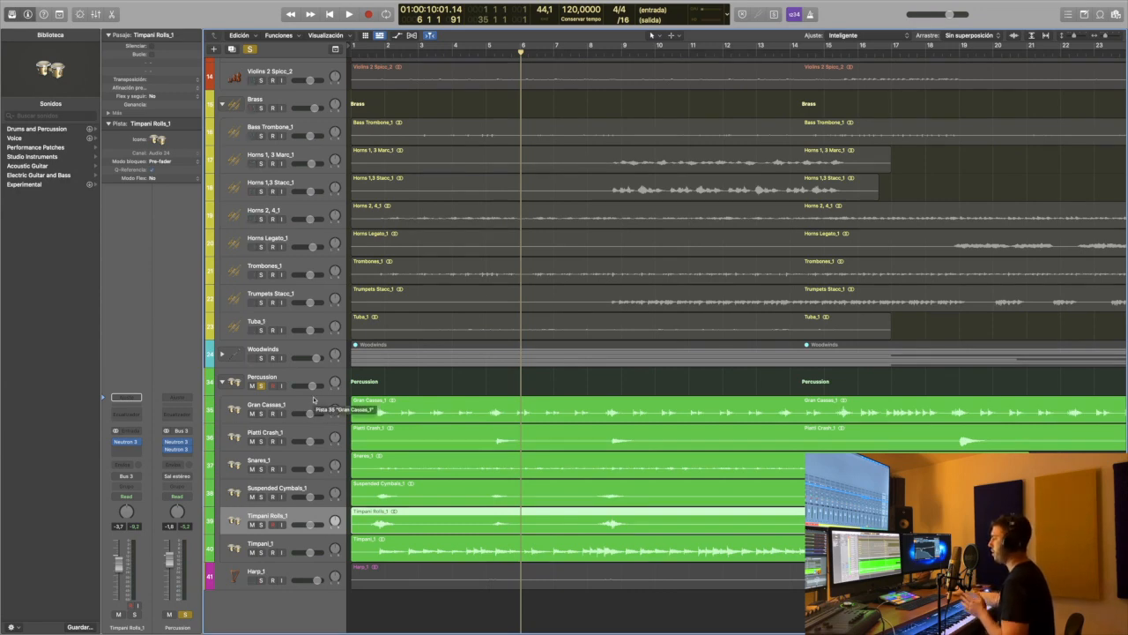
- Solo the Gran Cassas_1 track, play it from the start to about bar 4, and turn its solo off
{"action": "scroll", "coordinate": [292, 553], "scroll_direction": "down", "scroll_amount": 1}
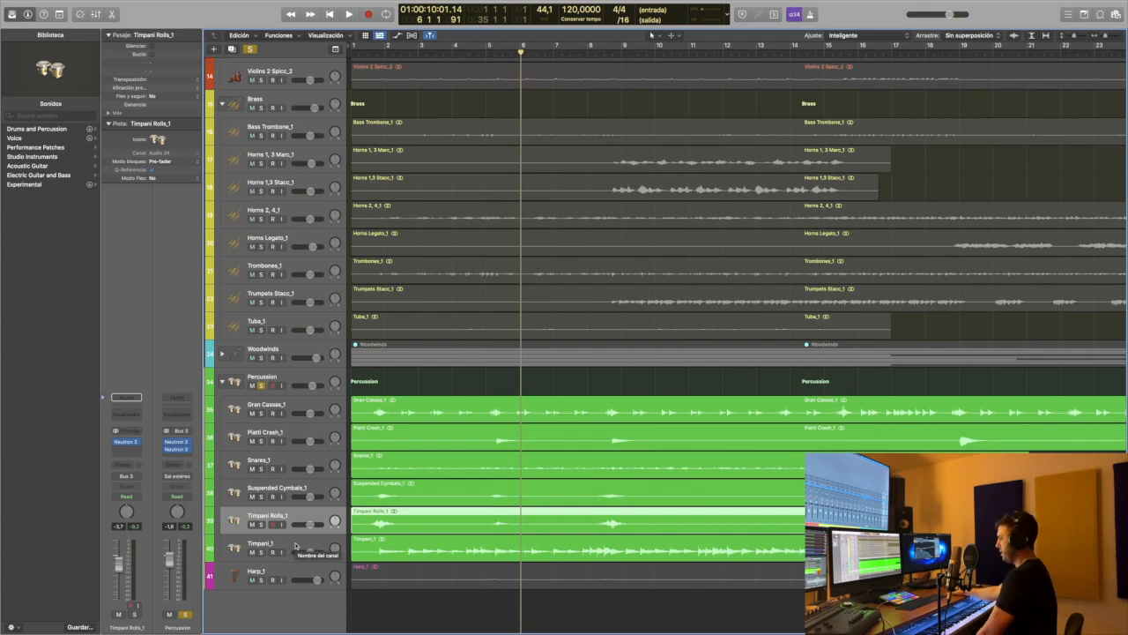
{"action": "left_click", "coordinate": [285, 544]}
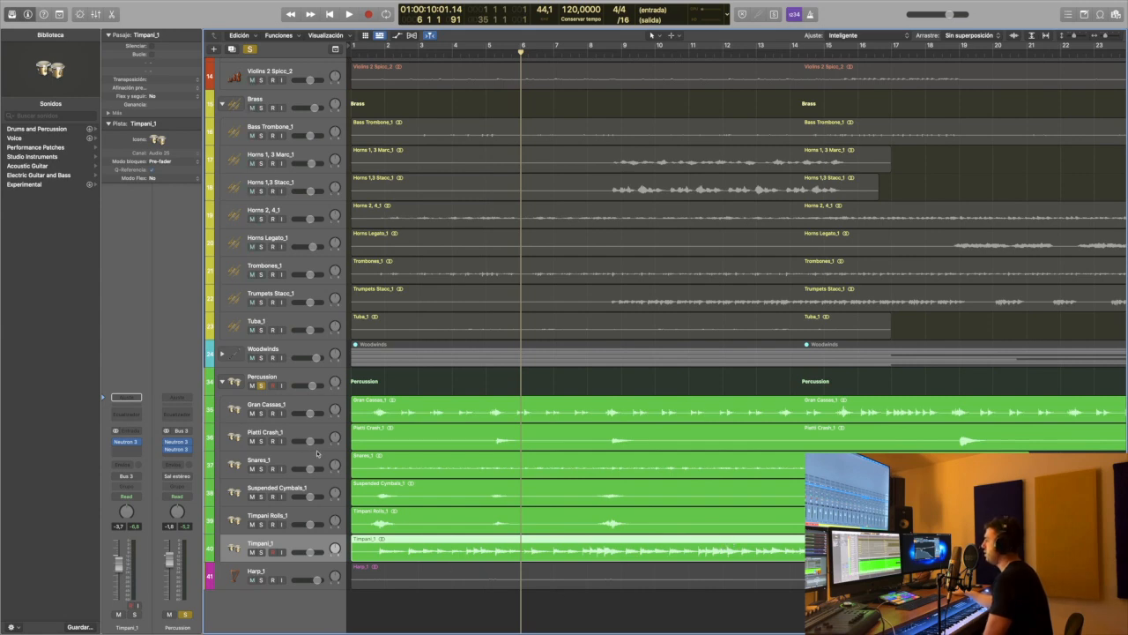
{"action": "left_click", "coordinate": [297, 403]}
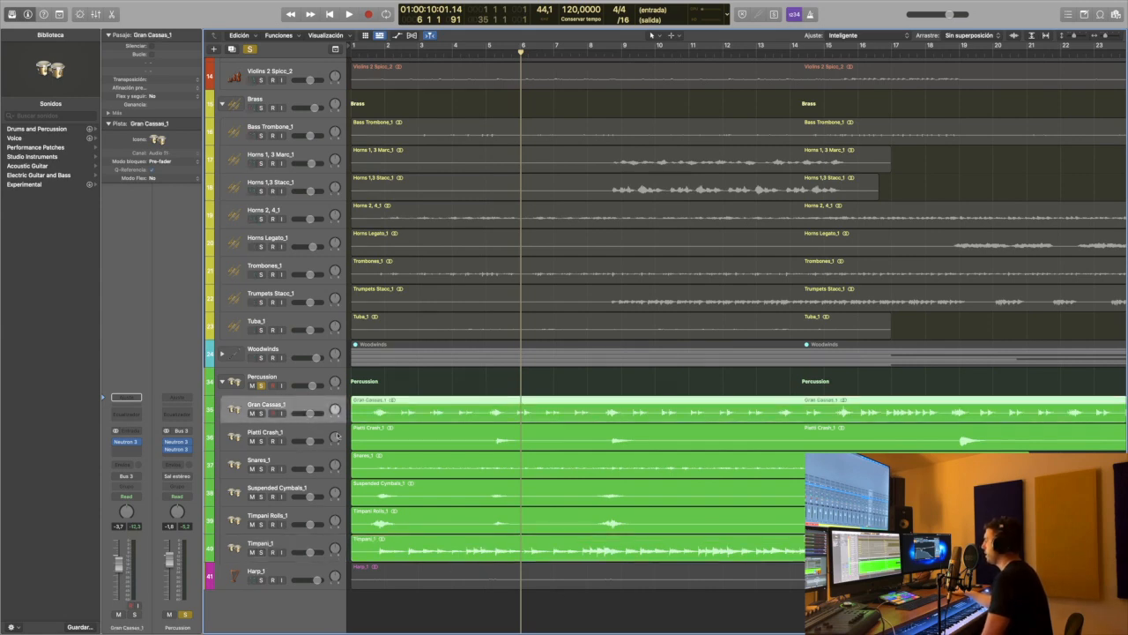
{"action": "key", "text": "Return"}
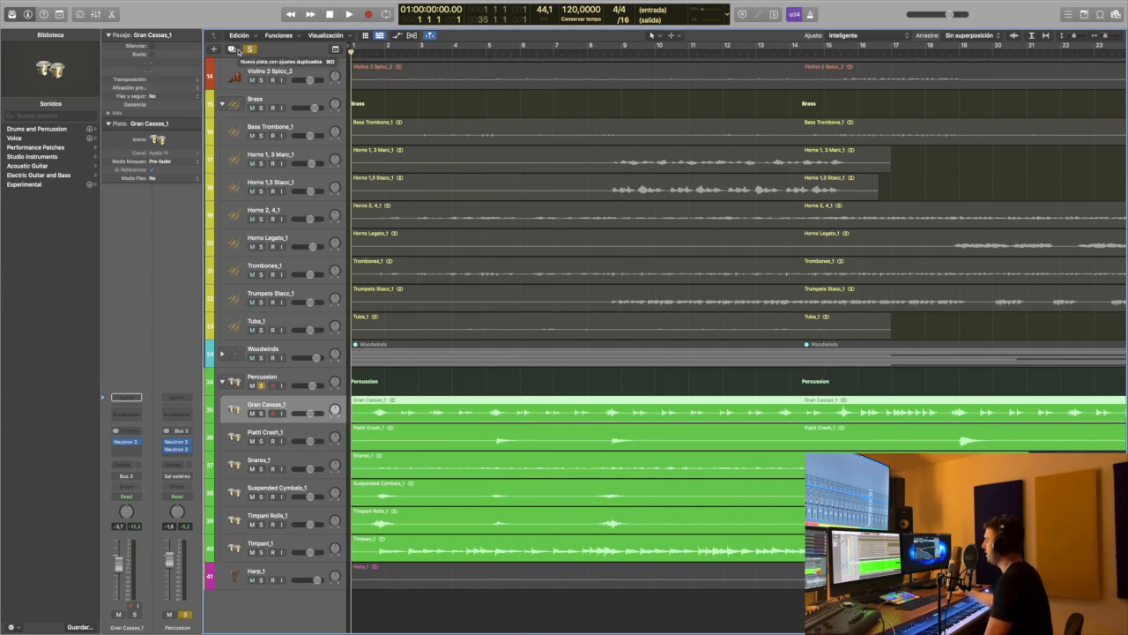
{"action": "left_click", "coordinate": [430, 405]}
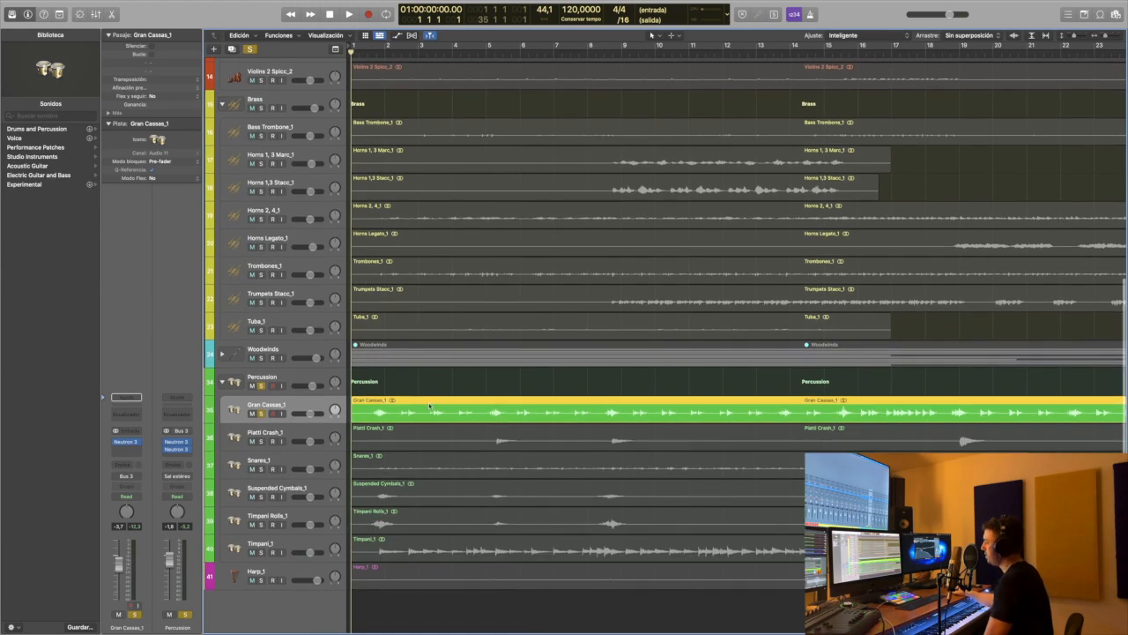
{"action": "key", "text": "space"}
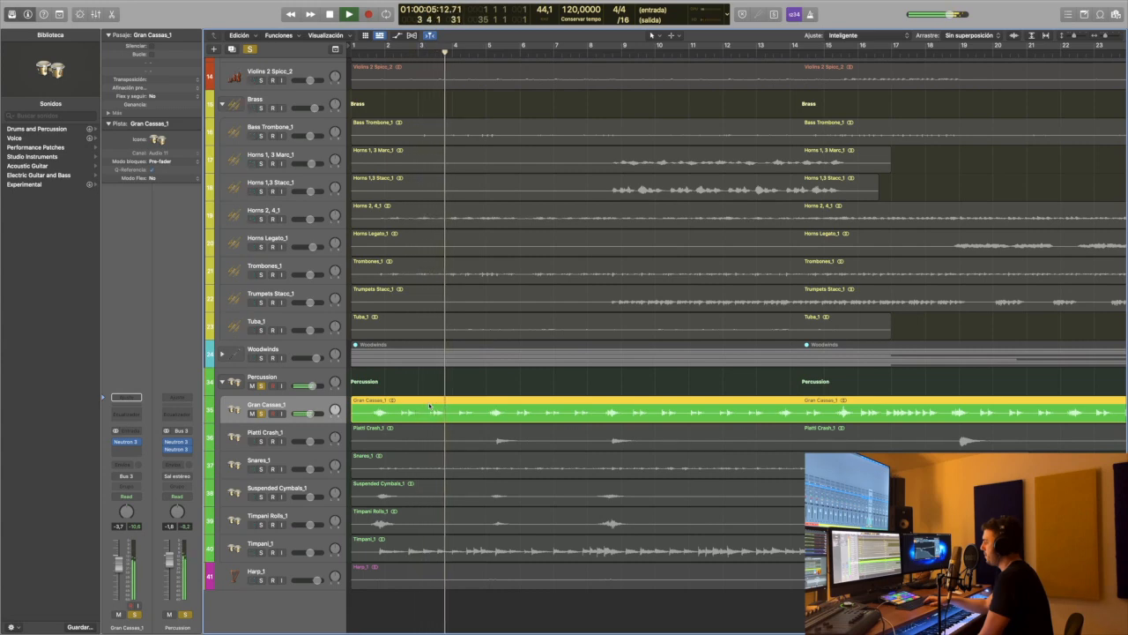
{"action": "key", "text": "space"}
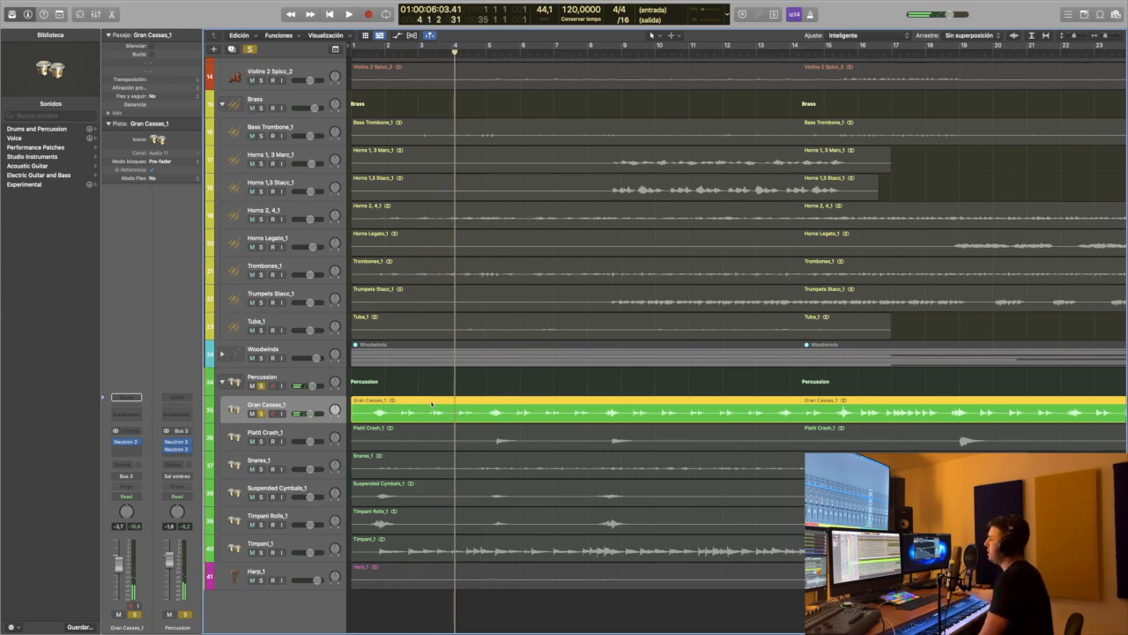
{"action": "left_click", "coordinate": [261, 414]}
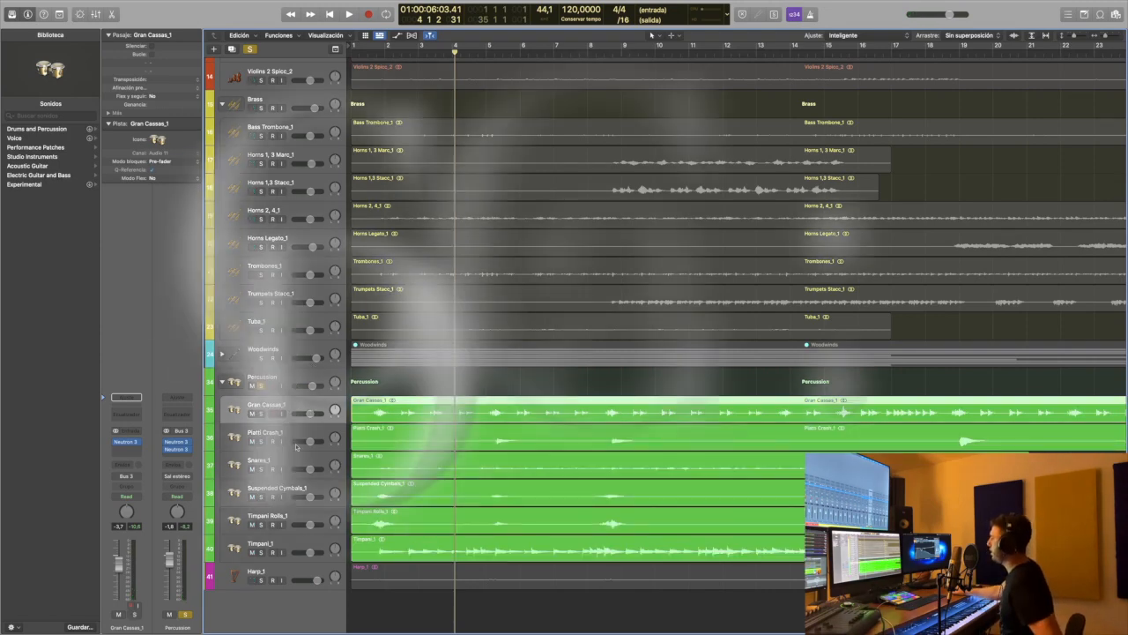
- Add a software instrument track with Kontakt and load D2 Ensemble Designer from the Damage 2 library
{"action": "double_click", "coordinate": [283, 606]}
{"action": "key", "text": "alt+super+s"}
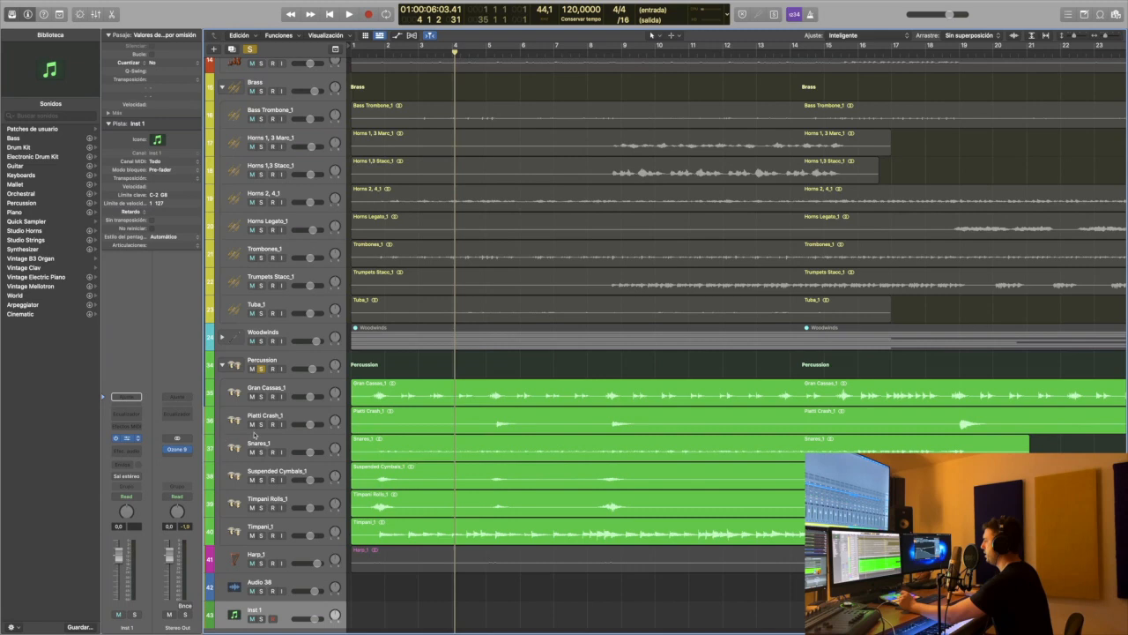
{"action": "scroll", "coordinate": [520, 483], "scroll_direction": "down", "scroll_amount": 10}
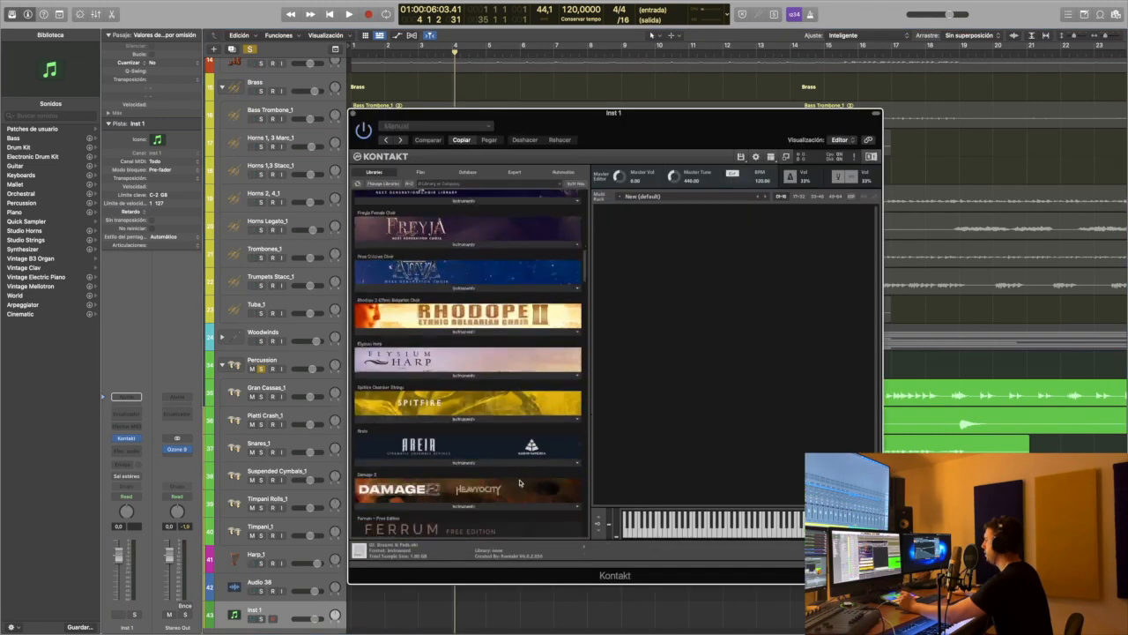
{"action": "scroll", "coordinate": [520, 483], "scroll_direction": "down", "scroll_amount": 3}
{"action": "left_click", "coordinate": [452, 425]}
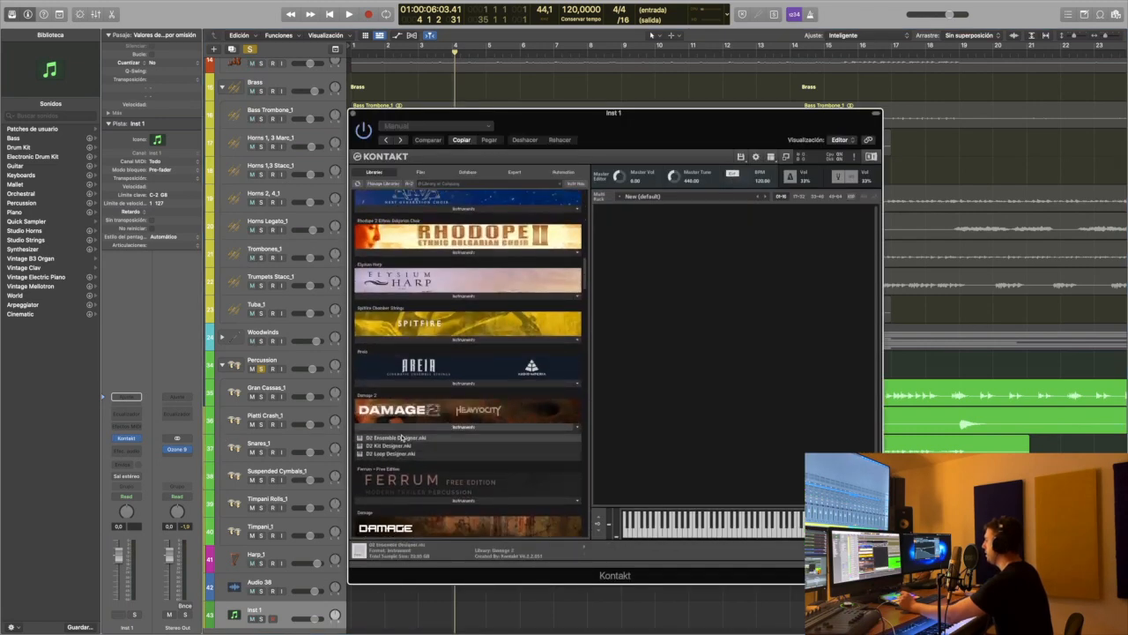
{"action": "double_click", "coordinate": [401, 437]}
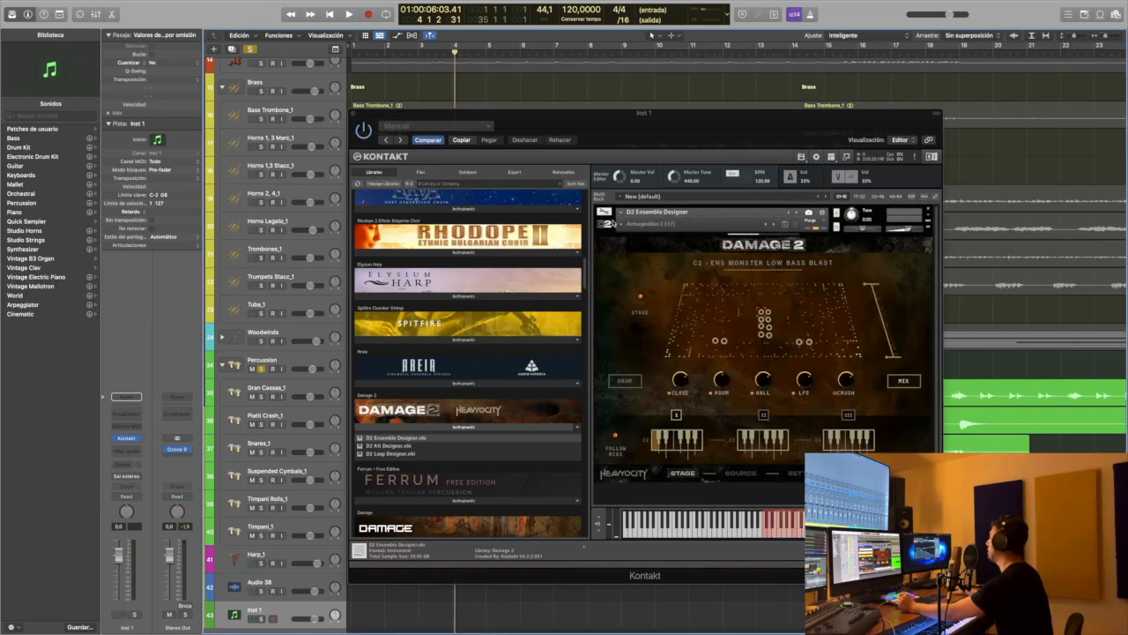
- Load the Organic preset Solo Gran Casas - Performance (3), solo the Inst 1 track to audition it, and show the drum controls
{"action": "left_click", "coordinate": [636, 224]}
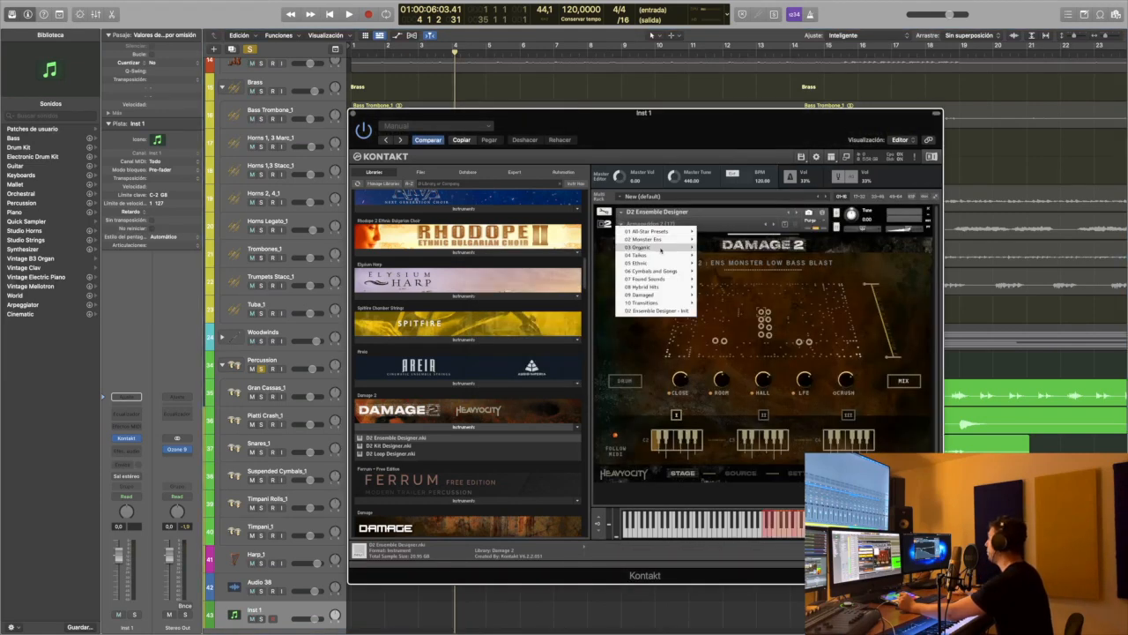
{"action": "mouse_move", "coordinate": [662, 249]}
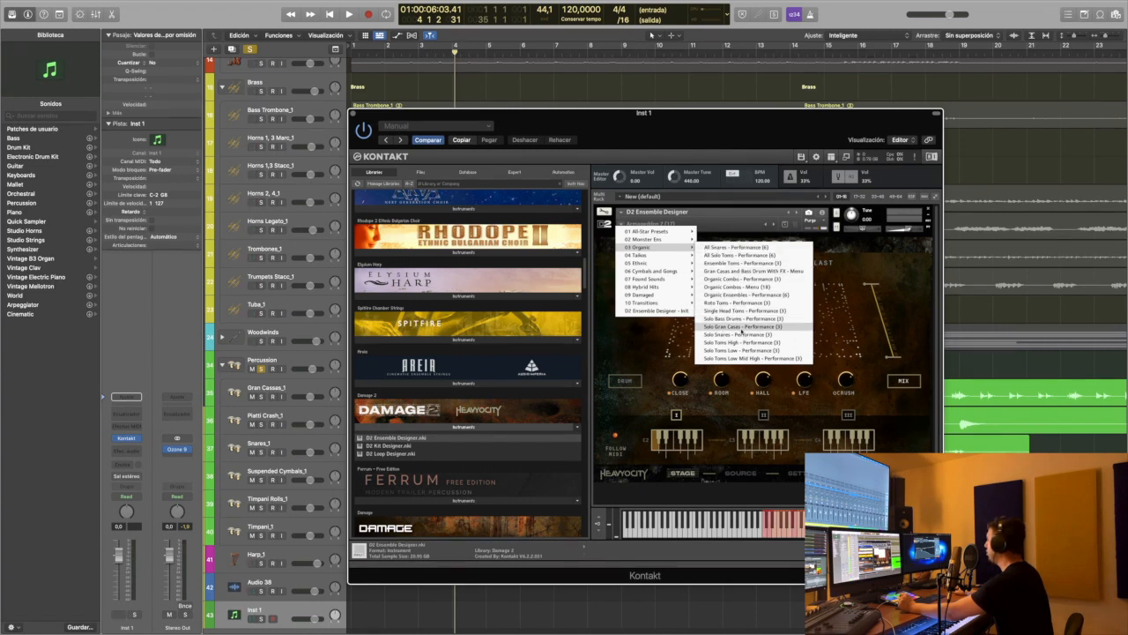
{"action": "left_click", "coordinate": [743, 327]}
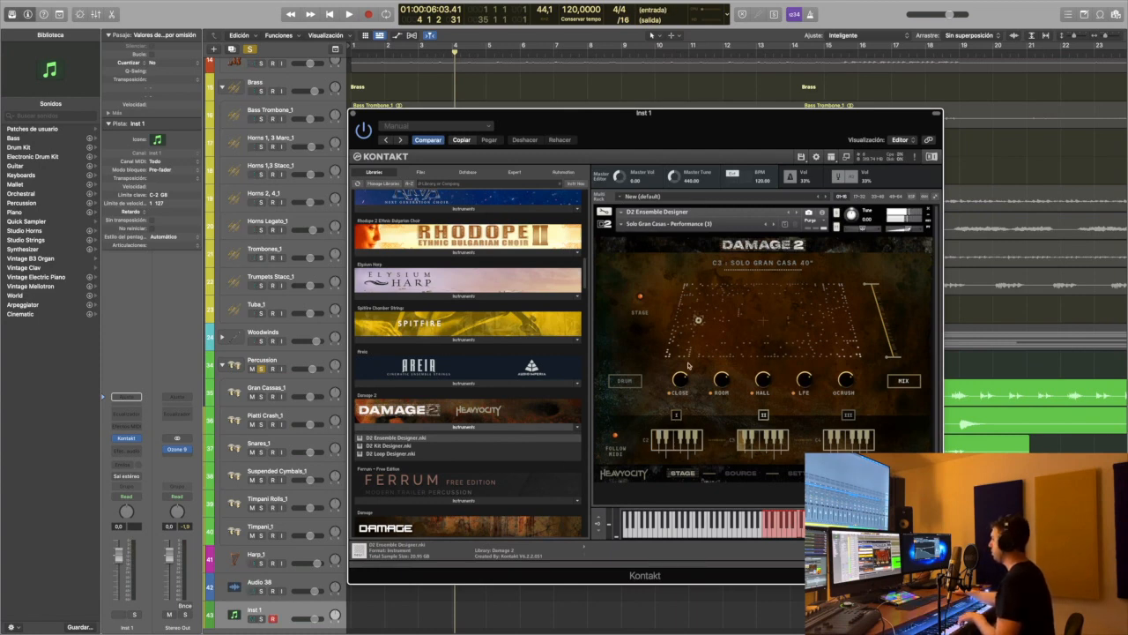
{"action": "left_click", "coordinate": [420, 588]}
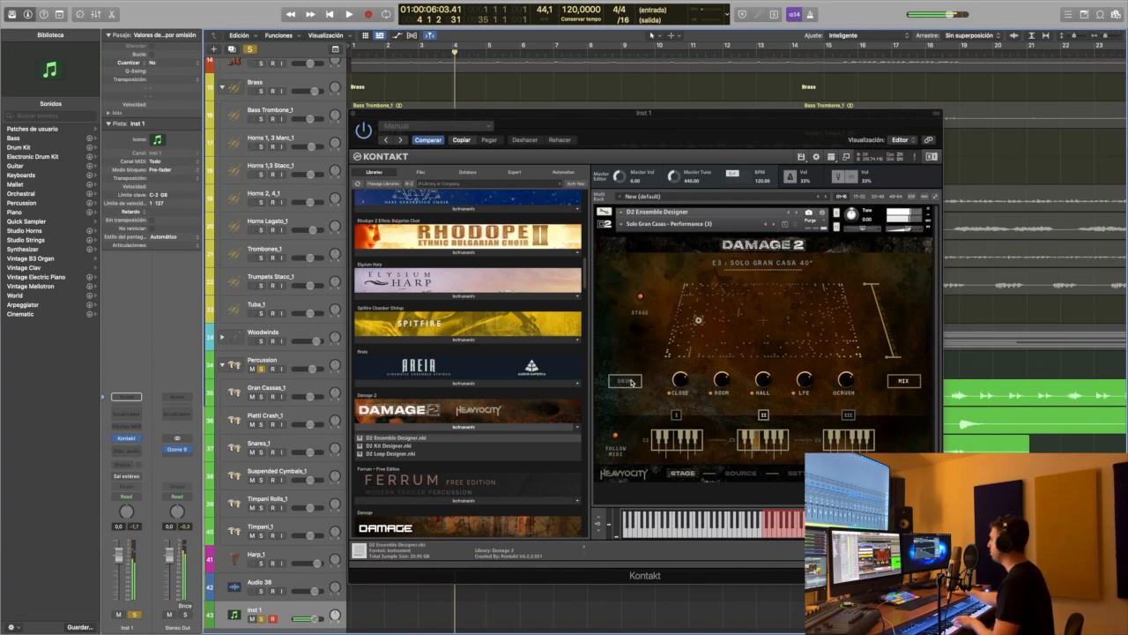
{"action": "left_click", "coordinate": [624, 382]}
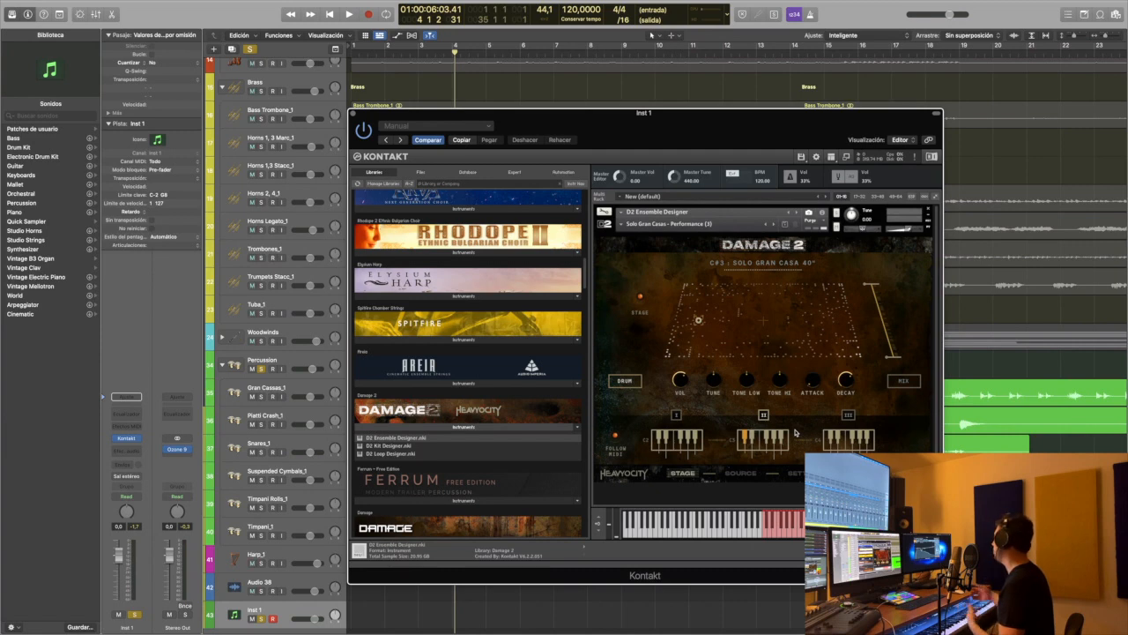
- Remove D2 Ensemble Designer from the Kontakt rack and list the instruments of the Hans Zimmer Percussion library
{"action": "left_click", "coordinate": [929, 212]}
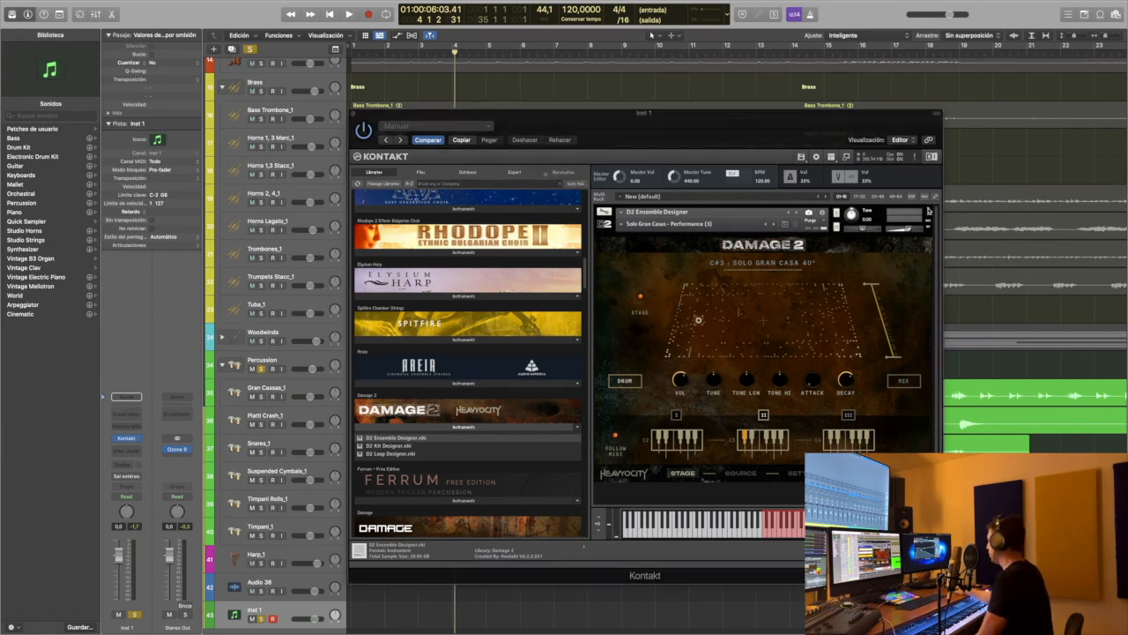
{"action": "left_click", "coordinate": [588, 197]}
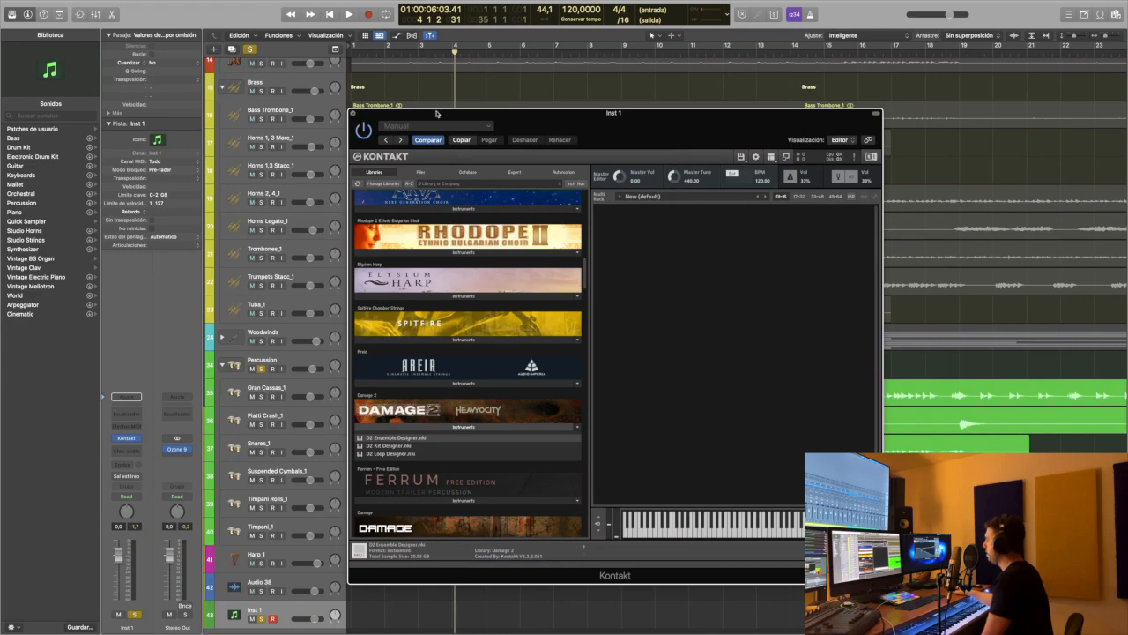
{"action": "left_click", "coordinate": [426, 427]}
{"action": "scroll", "coordinate": [447, 494], "scroll_direction": "up", "scroll_amount": 15}
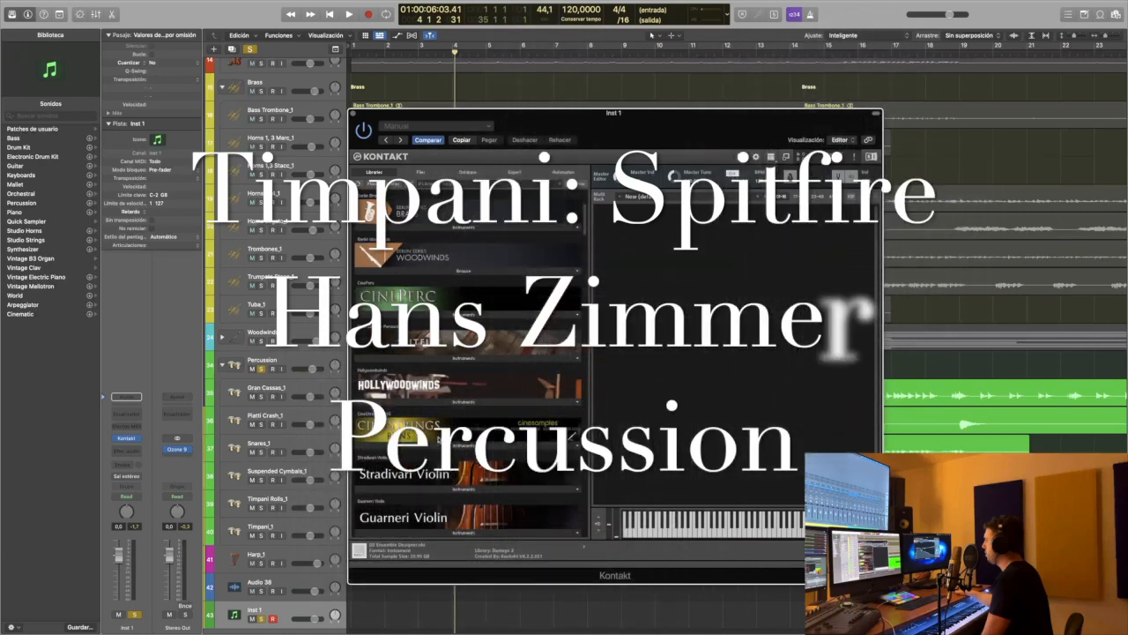
{"action": "left_click", "coordinate": [431, 359]}
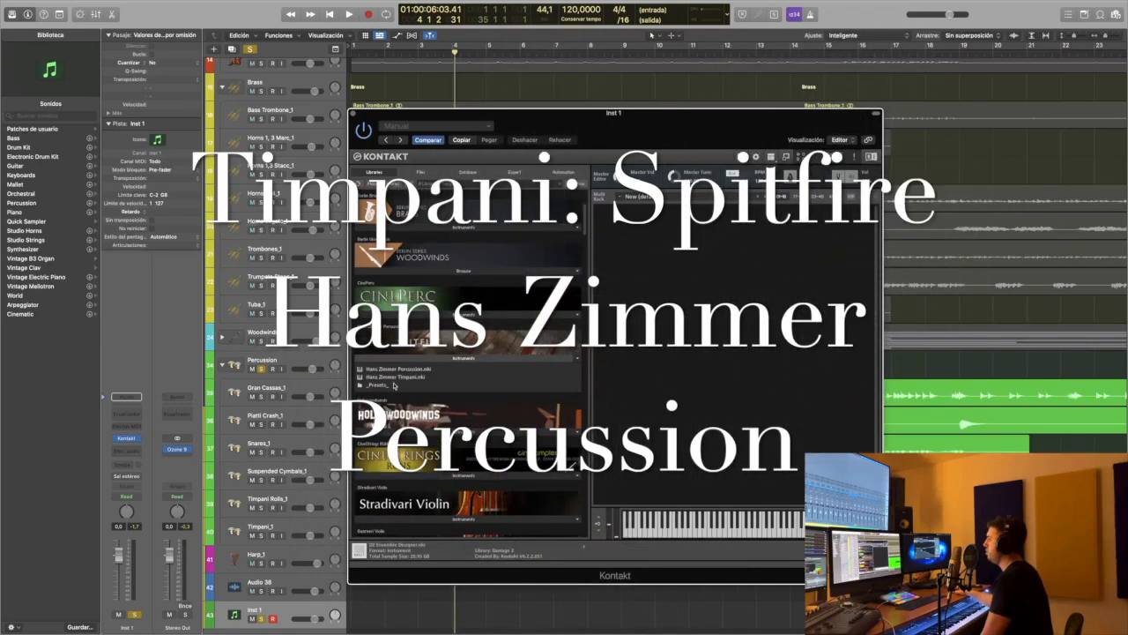
- Load Hans Zimmer Timpani from the Hans Zimmer Percussion library, show its articulations, and remove it from the Kontakt rack
{"action": "double_click", "coordinate": [411, 379]}
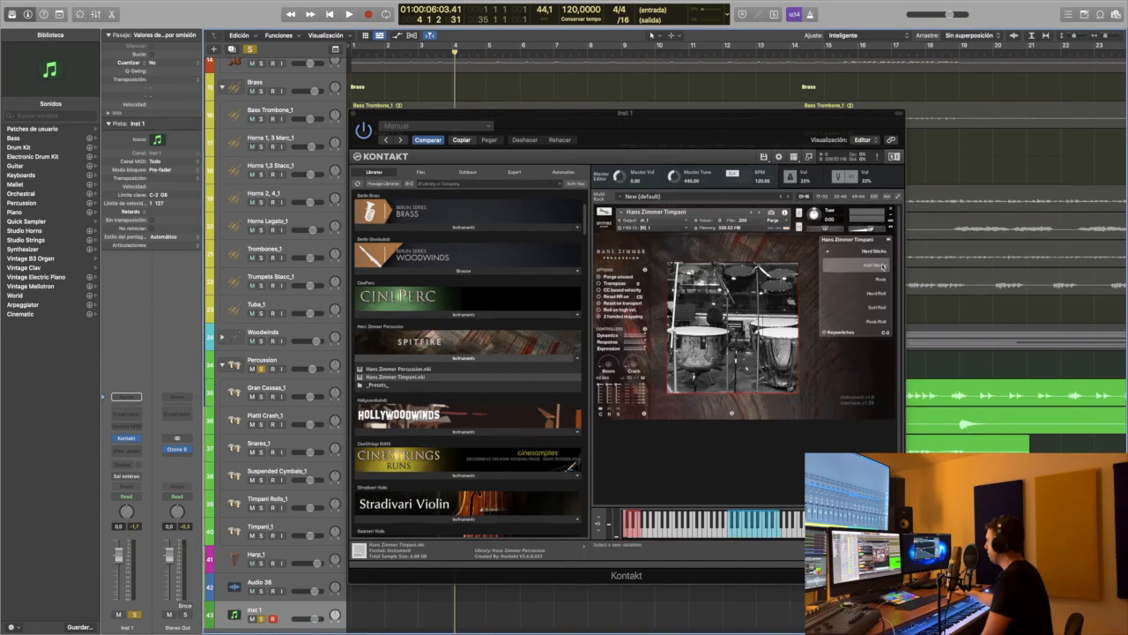
{"action": "left_click", "coordinate": [876, 311]}
{"action": "left_click", "coordinate": [877, 309]}
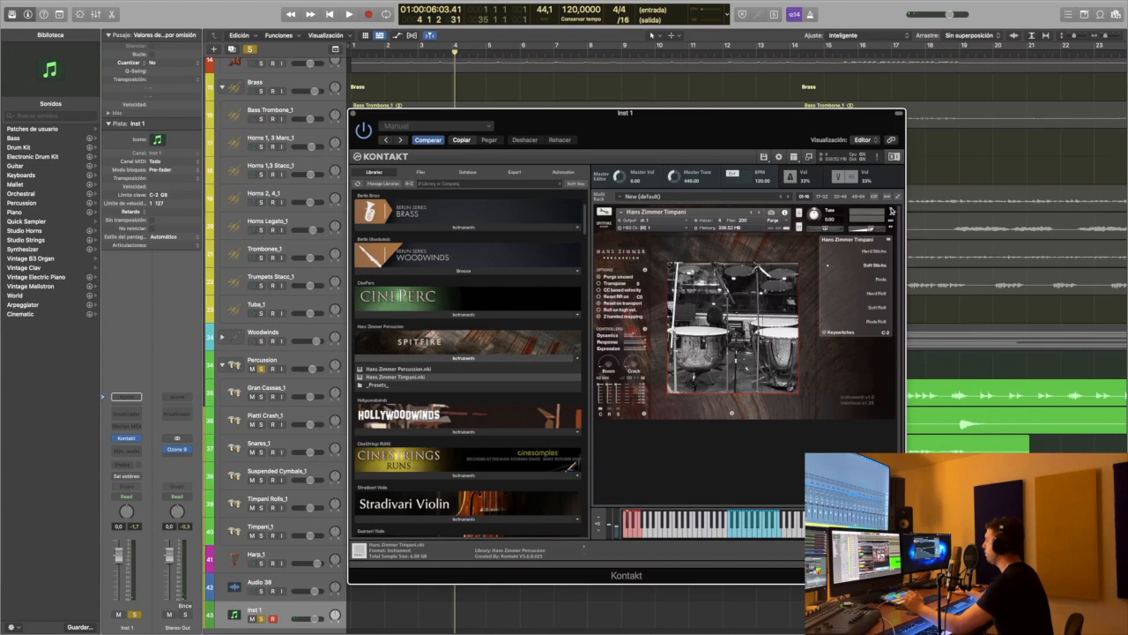
{"action": "left_click", "coordinate": [892, 211]}
{"action": "left_click", "coordinate": [591, 195]}
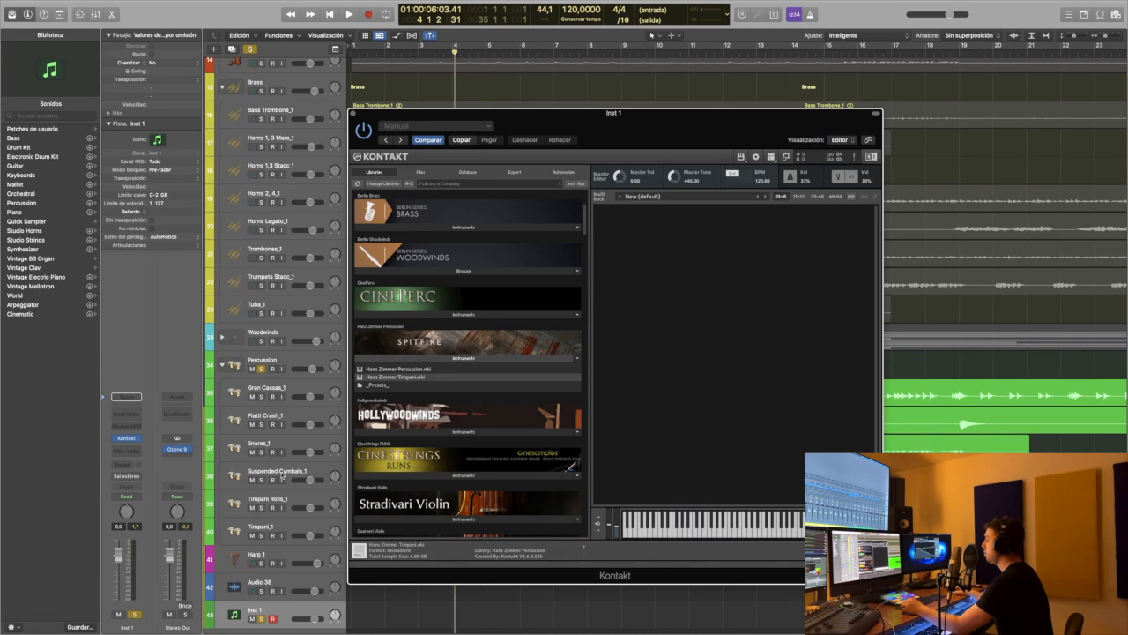
- Browse the Orch Perc, Melodic and Metals folders of the CinePerc library, collapse the library lists, and close the Kontakt window
{"action": "left_click", "coordinate": [414, 315]}
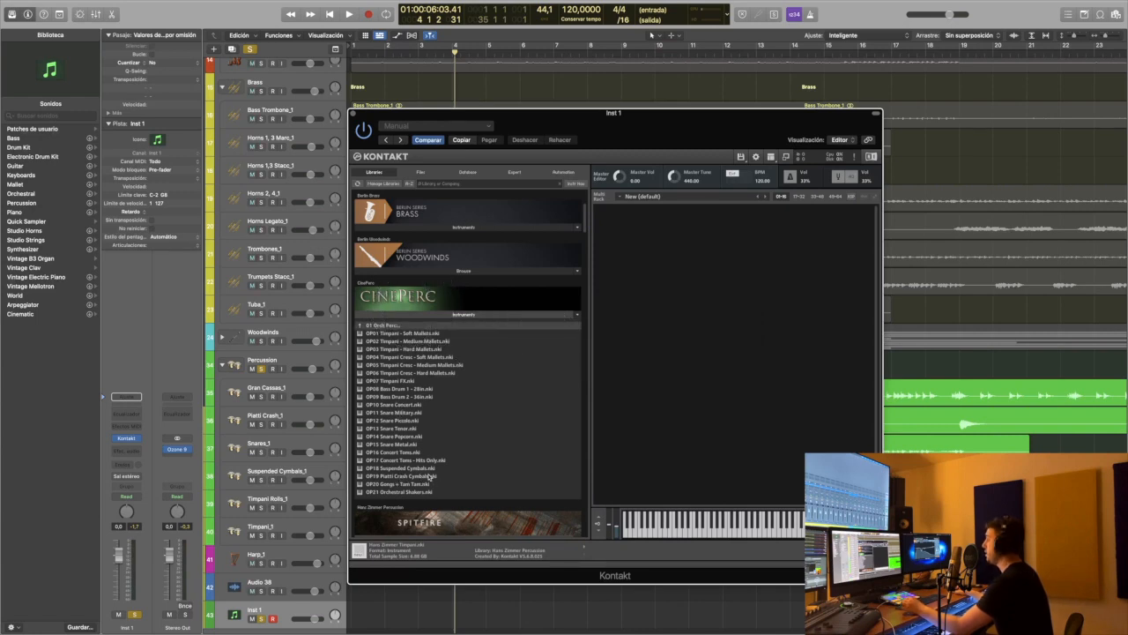
{"action": "left_click", "coordinate": [385, 326]}
{"action": "left_click", "coordinate": [386, 334]}
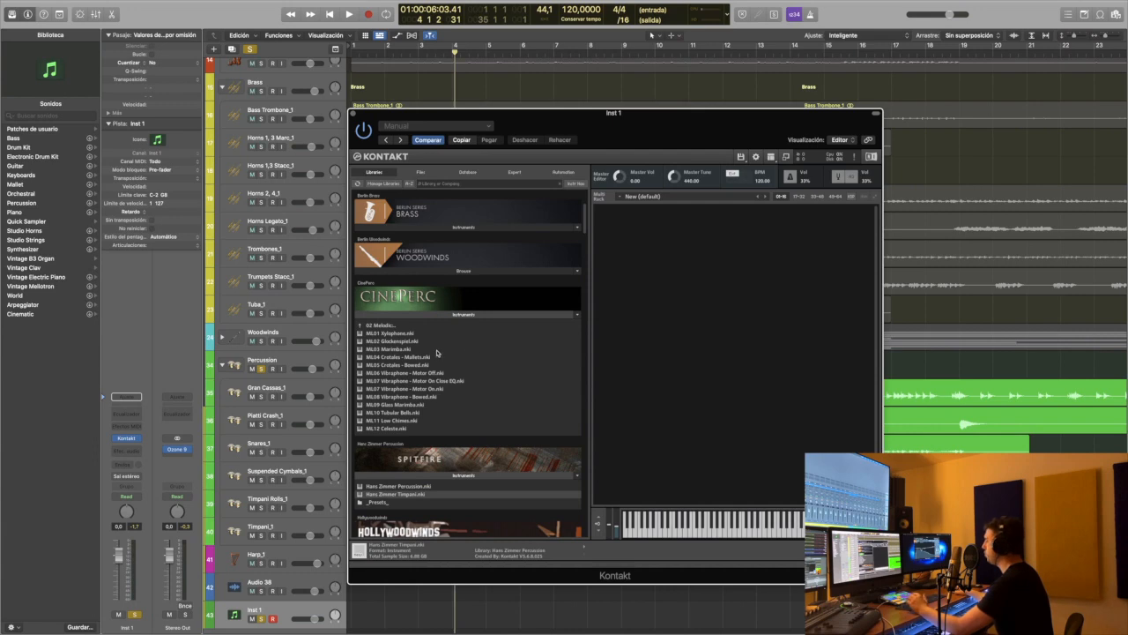
{"action": "left_click", "coordinate": [393, 326]}
{"action": "left_click", "coordinate": [391, 327]}
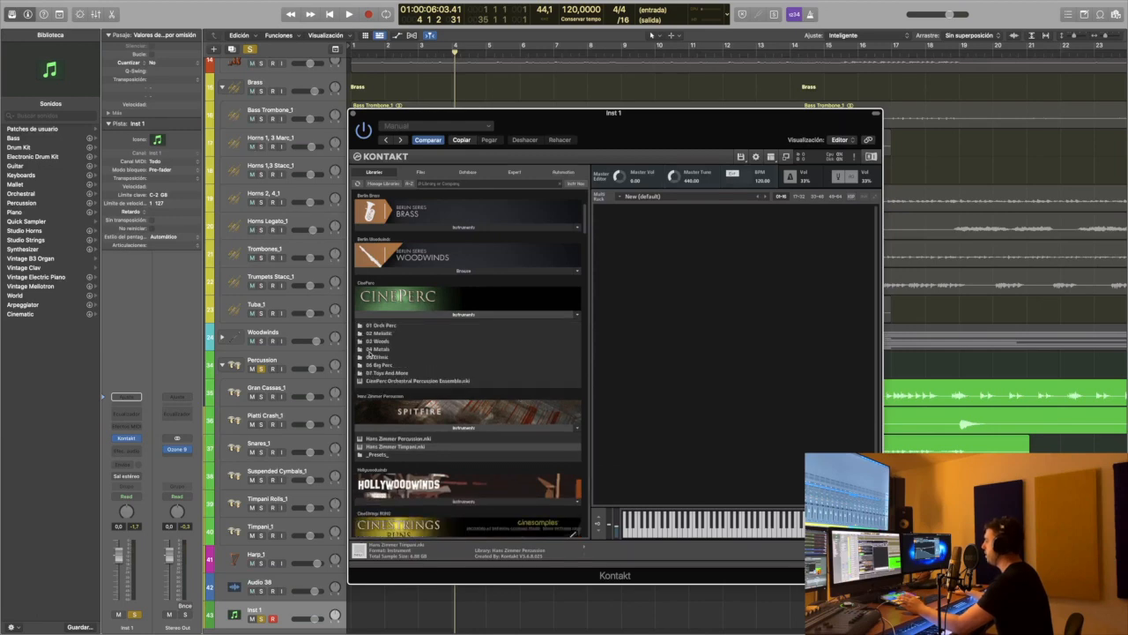
{"action": "double_click", "coordinate": [388, 349]}
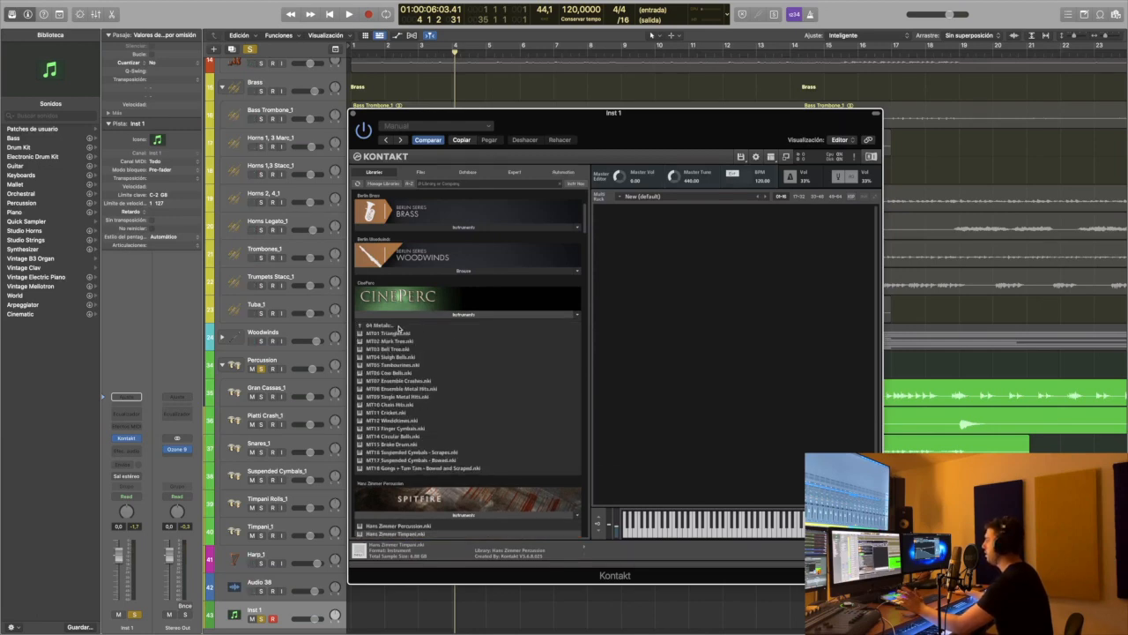
{"action": "left_click", "coordinate": [398, 327]}
{"action": "left_click", "coordinate": [422, 315]}
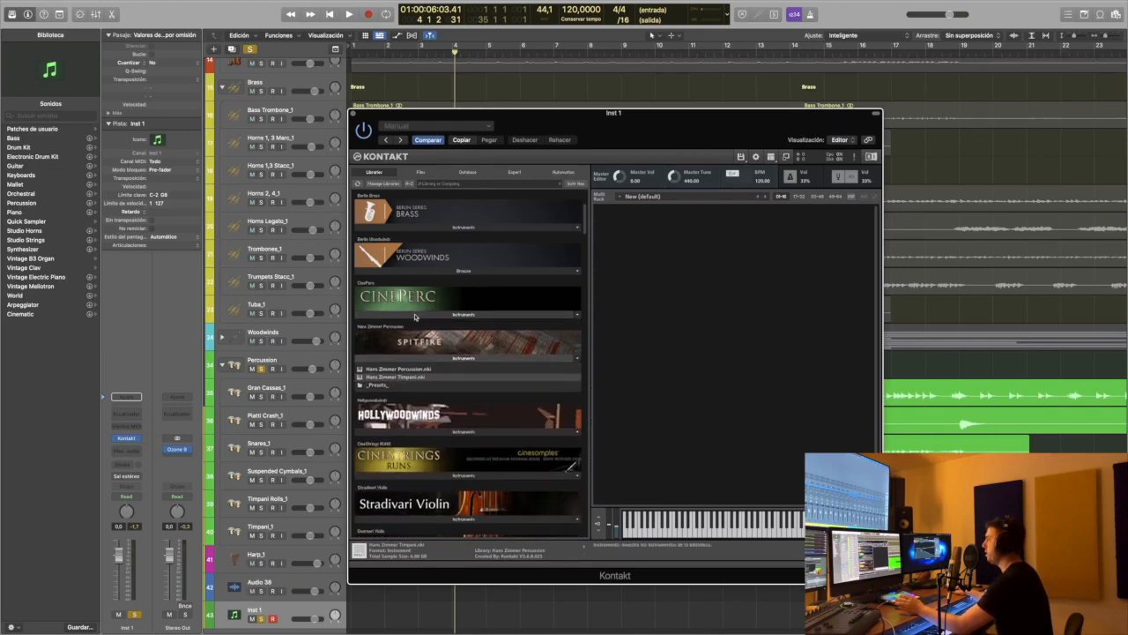
{"action": "left_click", "coordinate": [458, 360]}
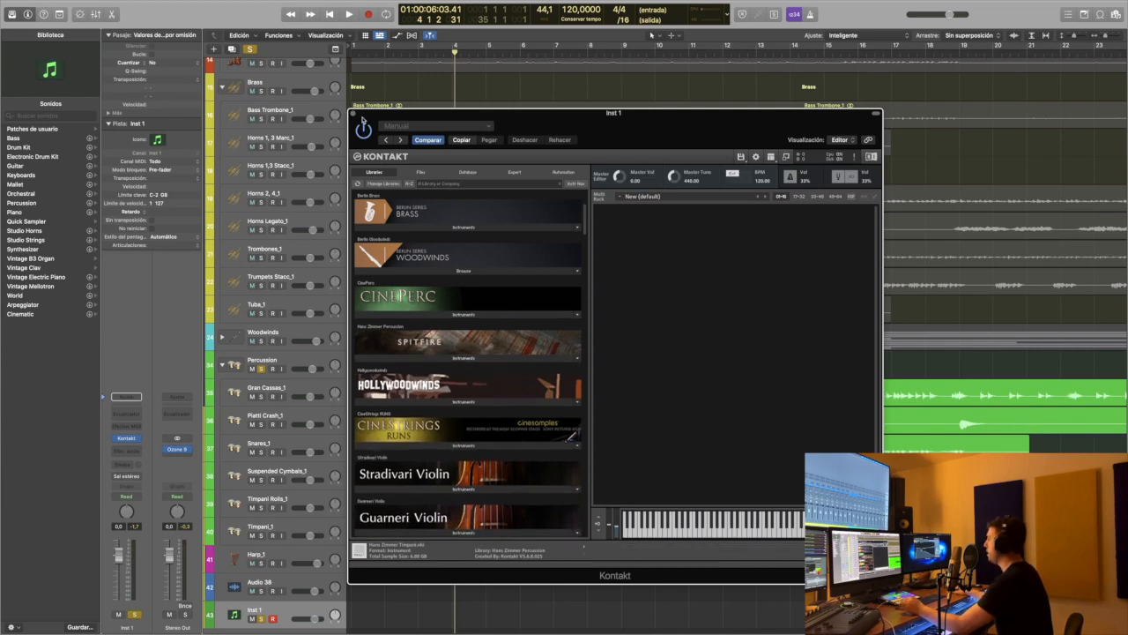
{"action": "left_click", "coordinate": [353, 115]}
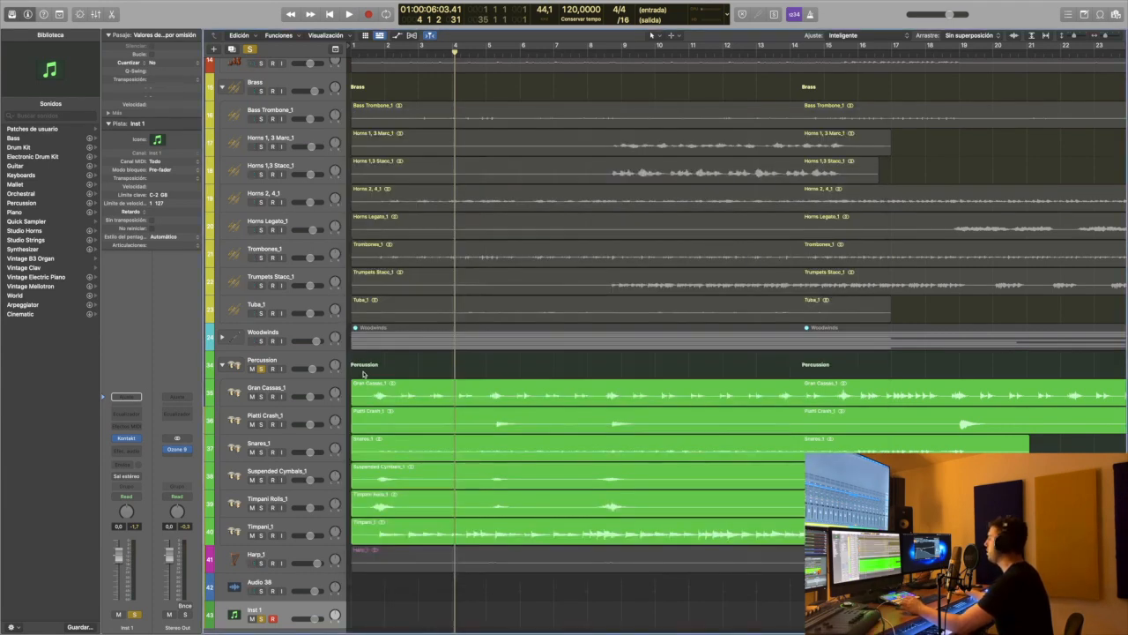
- Solo the Snares_1 track and play it from near the start to about the end of bar 3
{"action": "scroll", "coordinate": [439, 419], "scroll_direction": "down", "scroll_amount": 1}
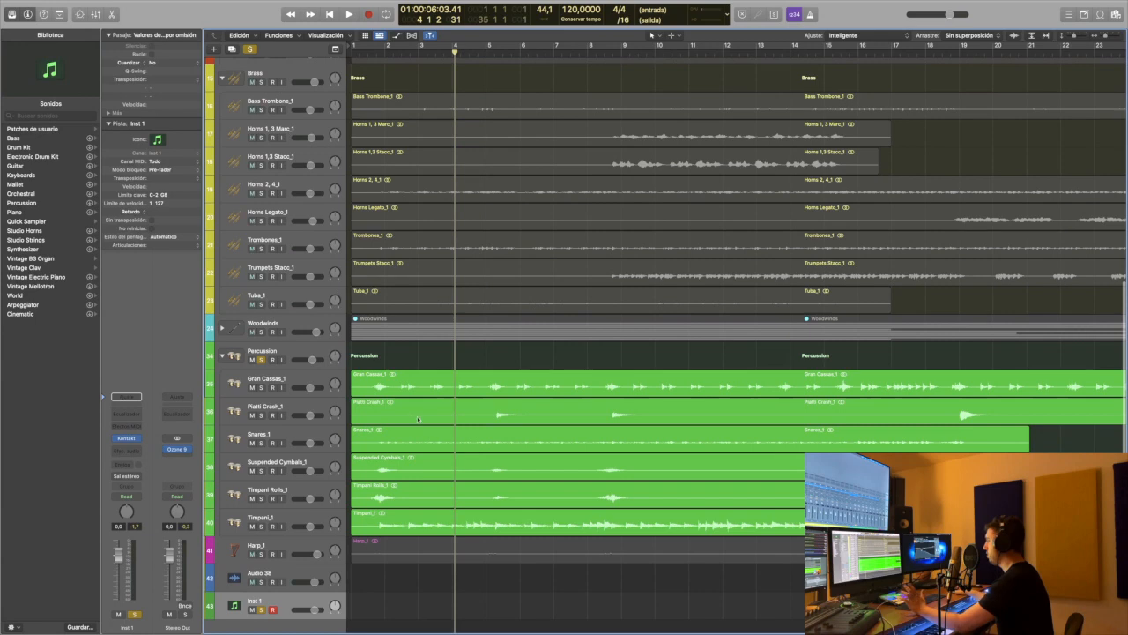
{"action": "left_click", "coordinate": [261, 443]}
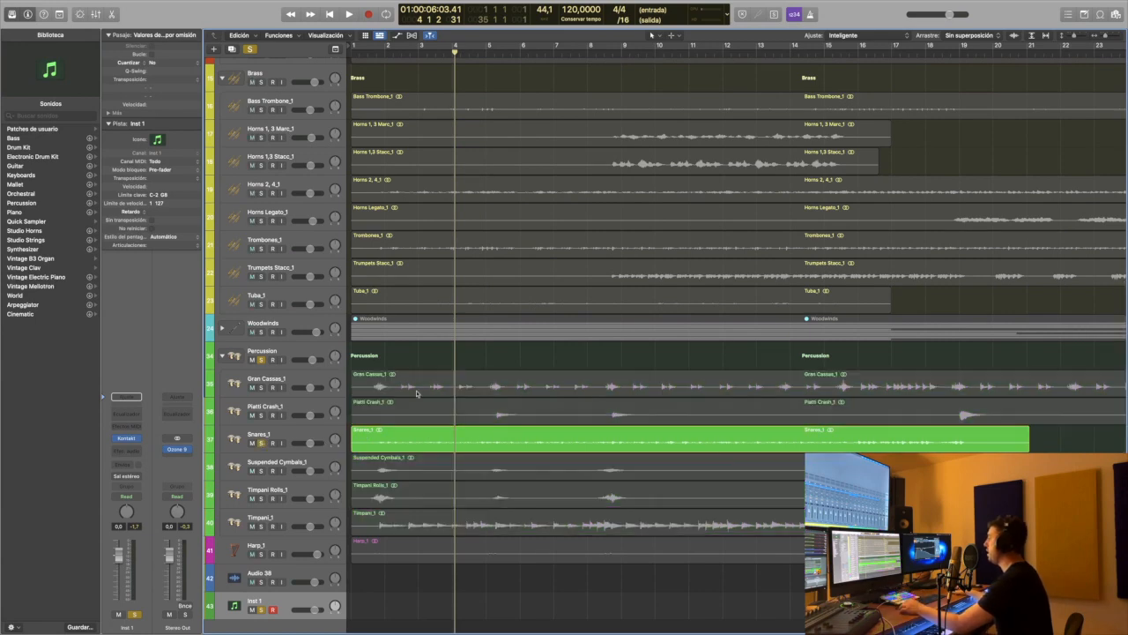
{"action": "left_click", "coordinate": [376, 54]}
{"action": "key", "text": "space"}
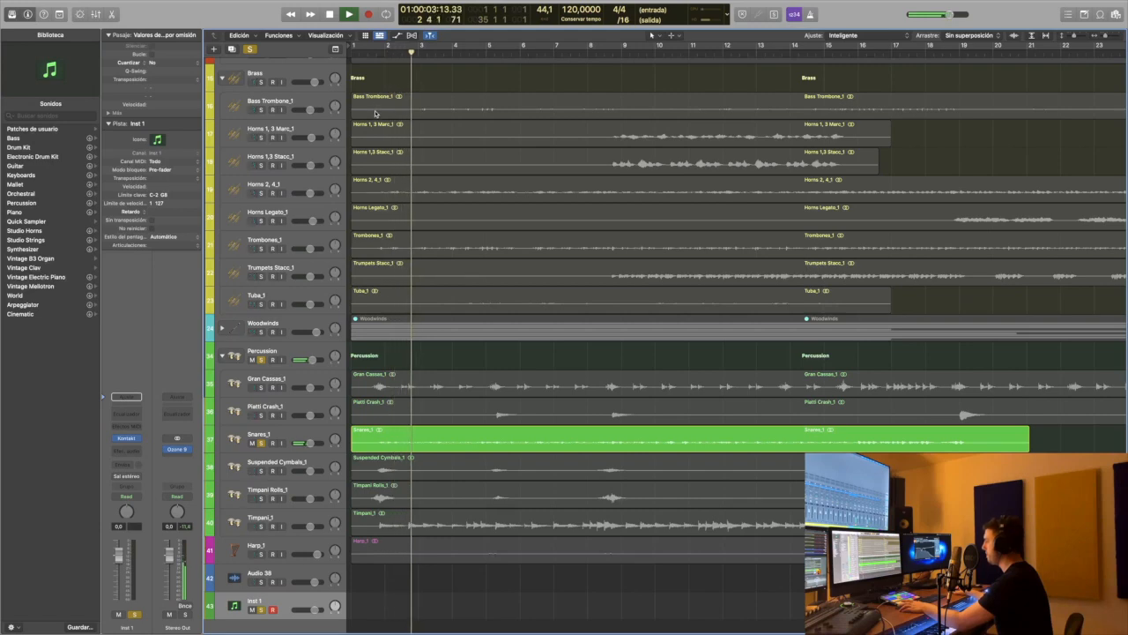
{"action": "key", "text": "space"}
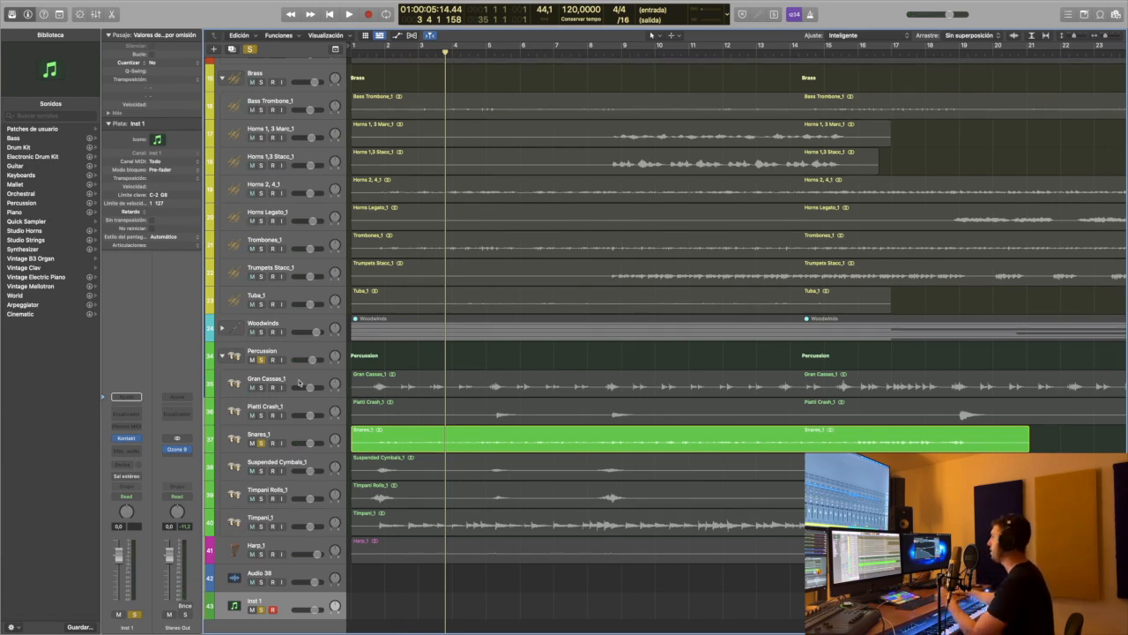
- Add Piatti Crash_1 to the soloed snares and continue playback to about the middle of bar 5
{"action": "left_click", "coordinate": [305, 406]}
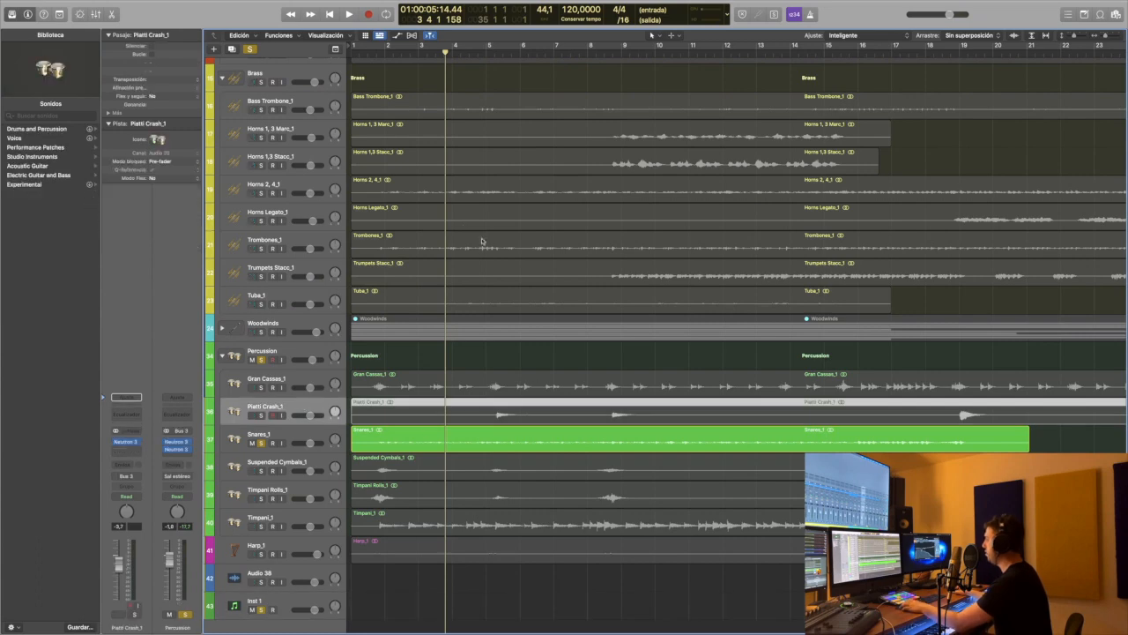
{"action": "left_click", "coordinate": [261, 415]}
{"action": "key", "text": "space"}
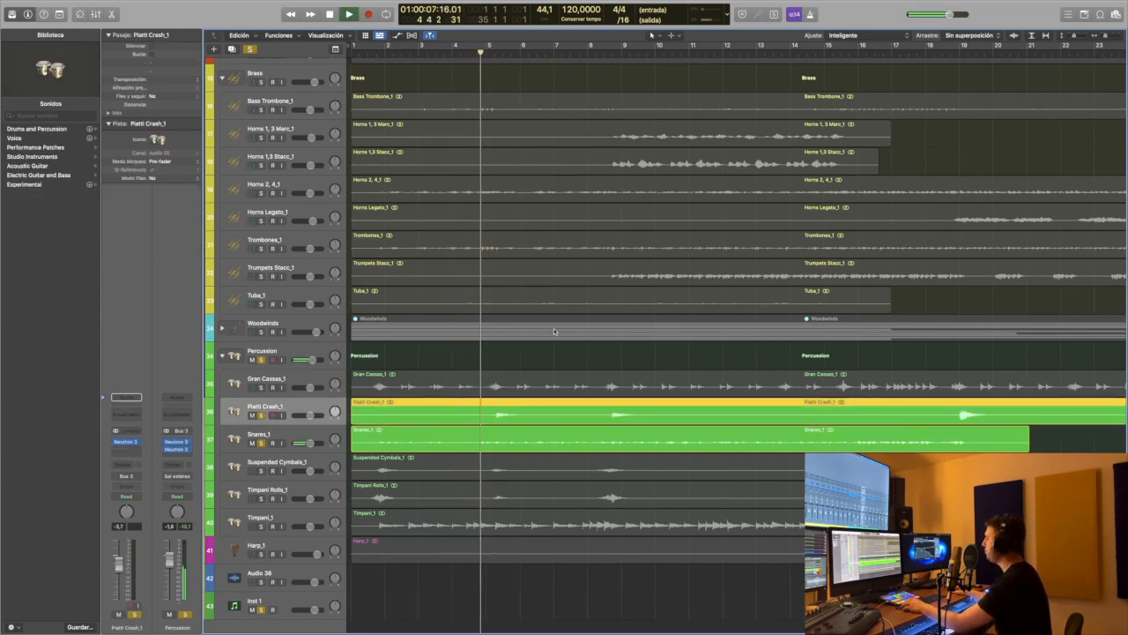
{"action": "key", "text": "space"}
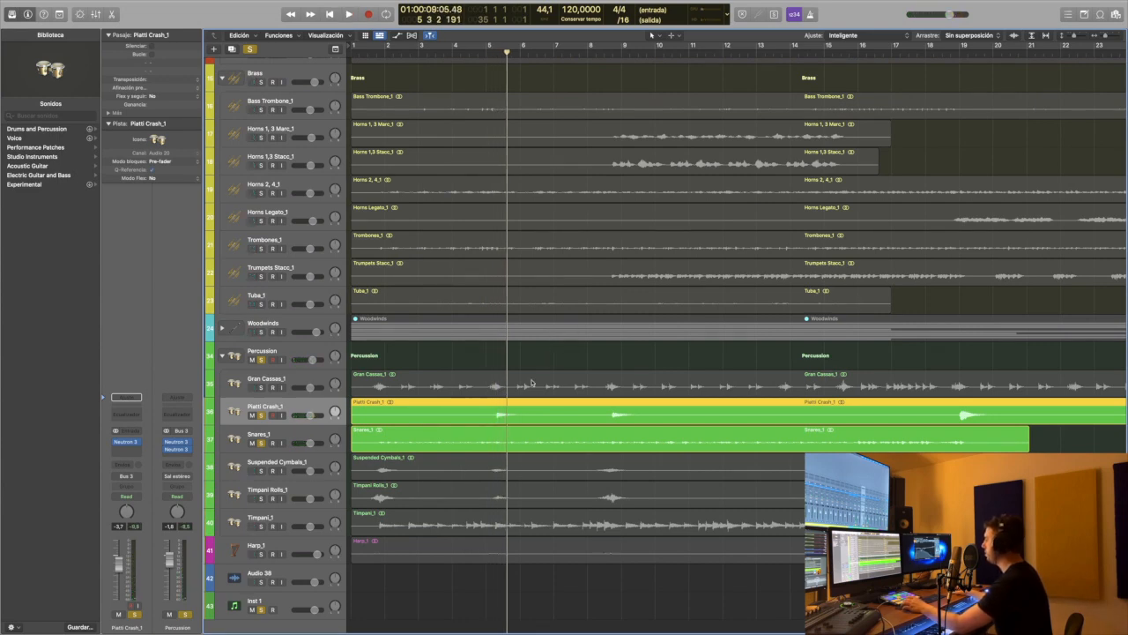
- Solo Timpani Rolls_1 and Suspended Cymbals_1, turn off the Snares_1 solo, and play from just before bar 5 to the end of bar 9
{"action": "left_click", "coordinate": [295, 495]}
{"action": "left_click", "coordinate": [261, 498]}
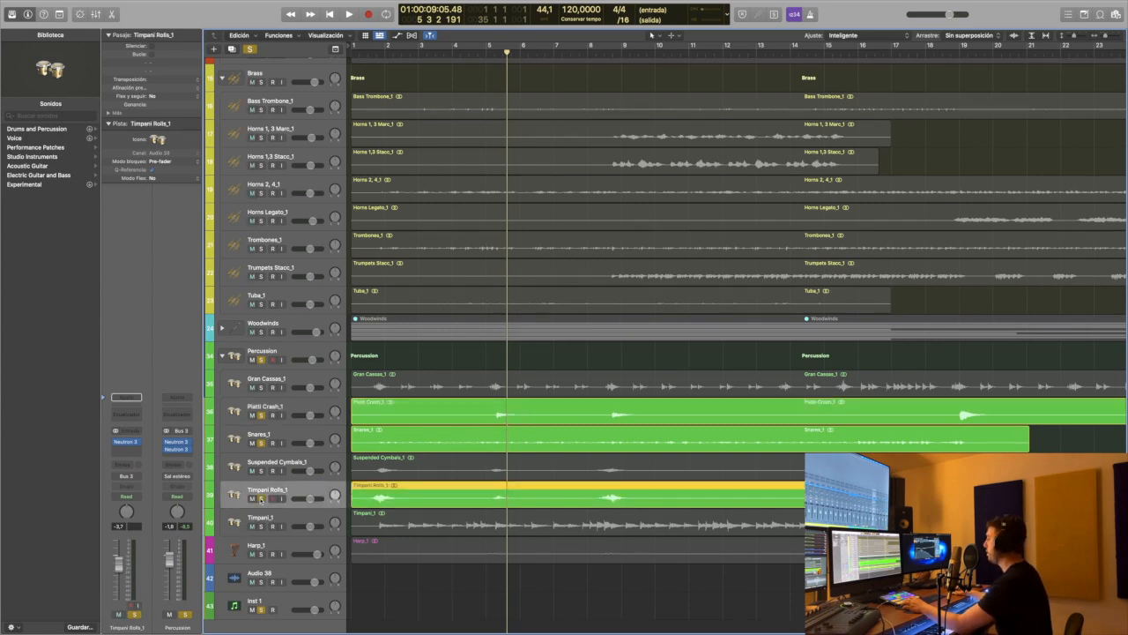
{"action": "left_click", "coordinate": [261, 470]}
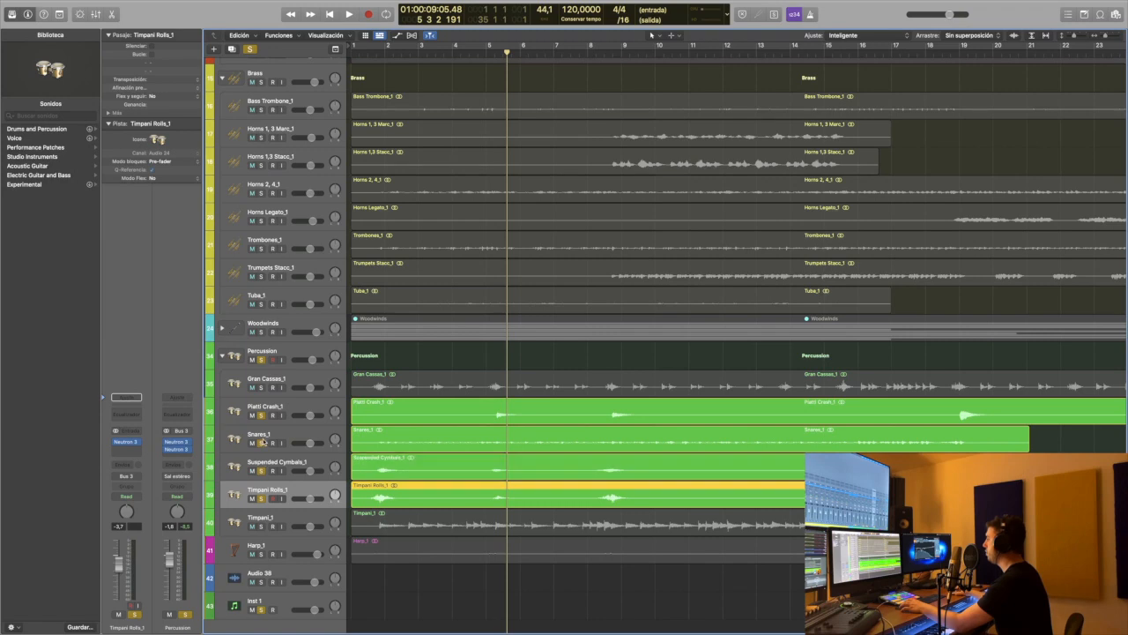
{"action": "left_click", "coordinate": [261, 443]}
{"action": "left_click", "coordinate": [486, 52]}
{"action": "key", "text": "space"}
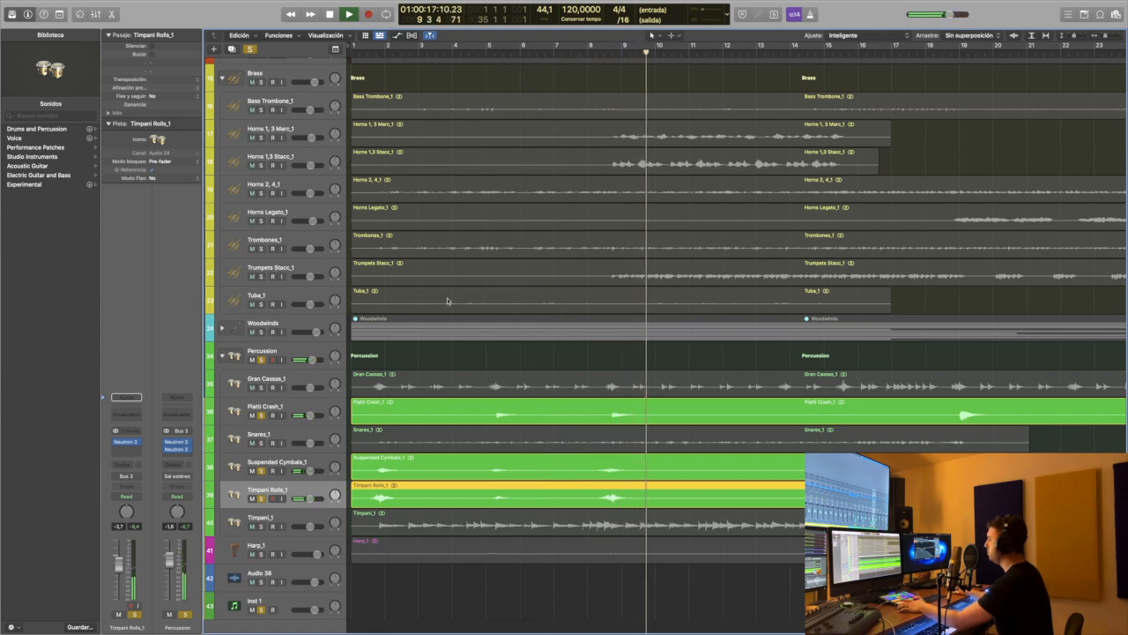
{"action": "key", "text": "space"}
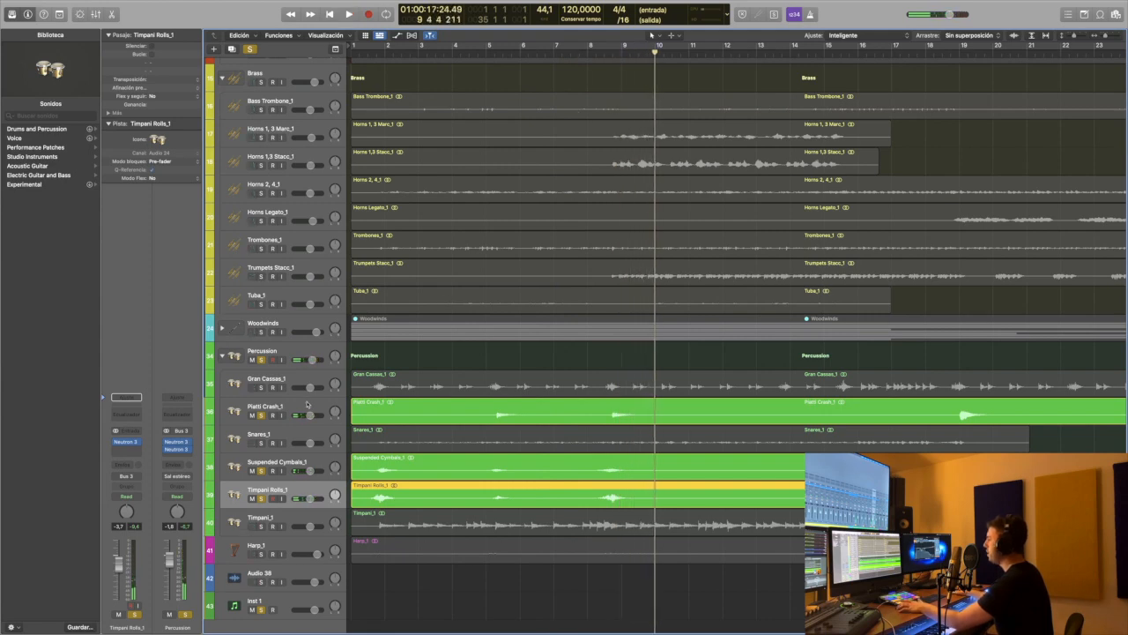
- Add Gran Cassas_1 to the soloed percussion tracks and play from about bar 4 to the middle of bar 6
{"action": "left_click", "coordinate": [261, 388]}
{"action": "left_click", "coordinate": [462, 66]}
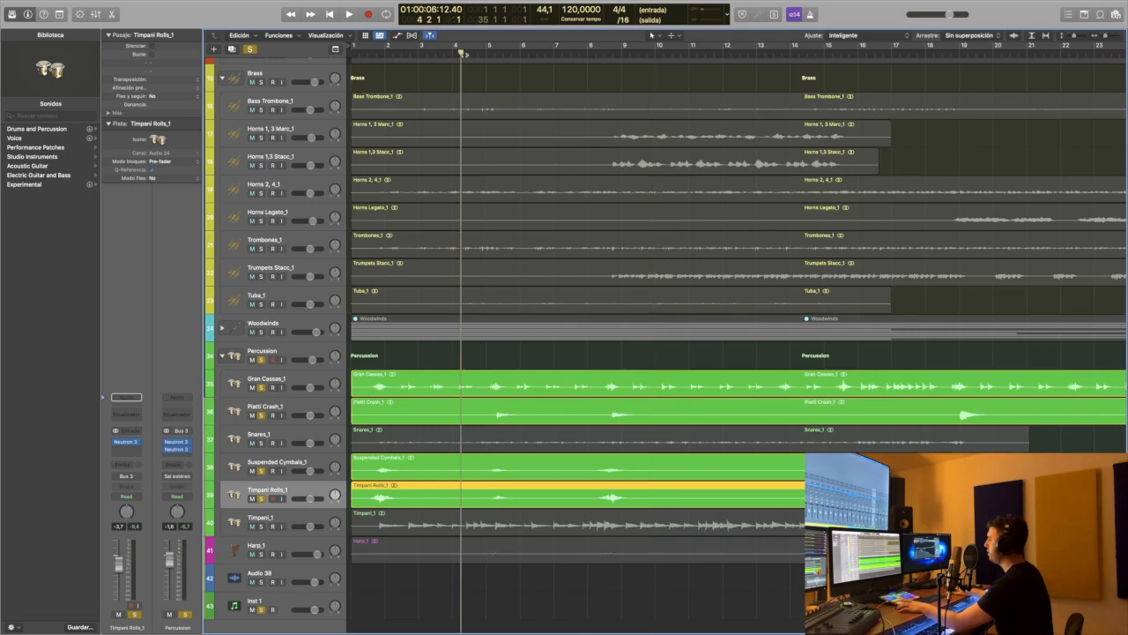
{"action": "key", "text": "space"}
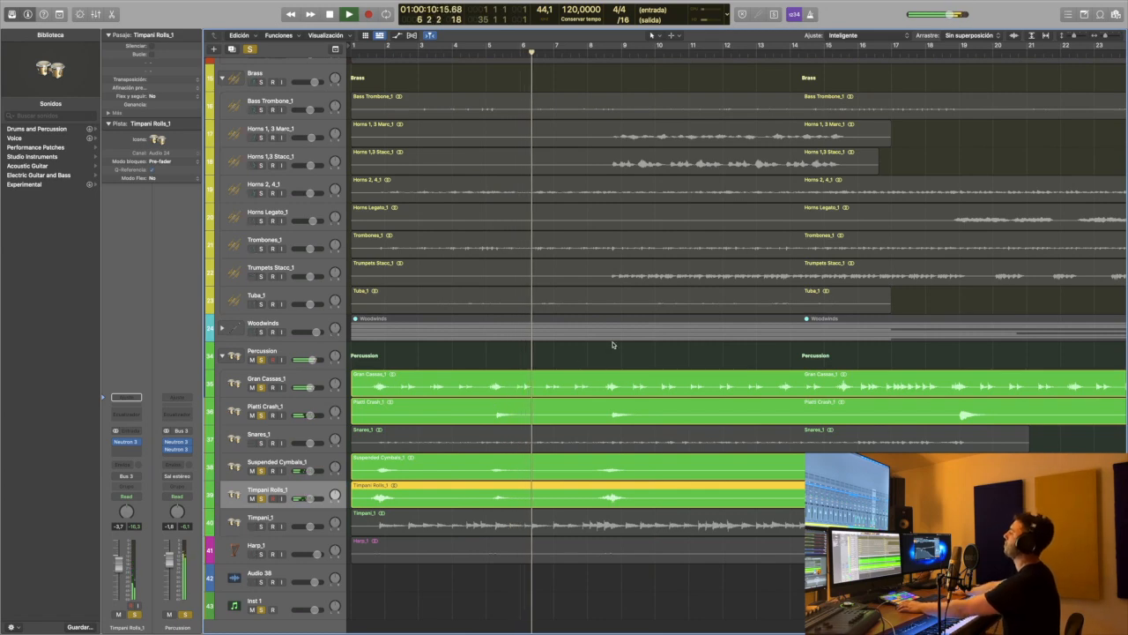
{"action": "key", "text": "space"}
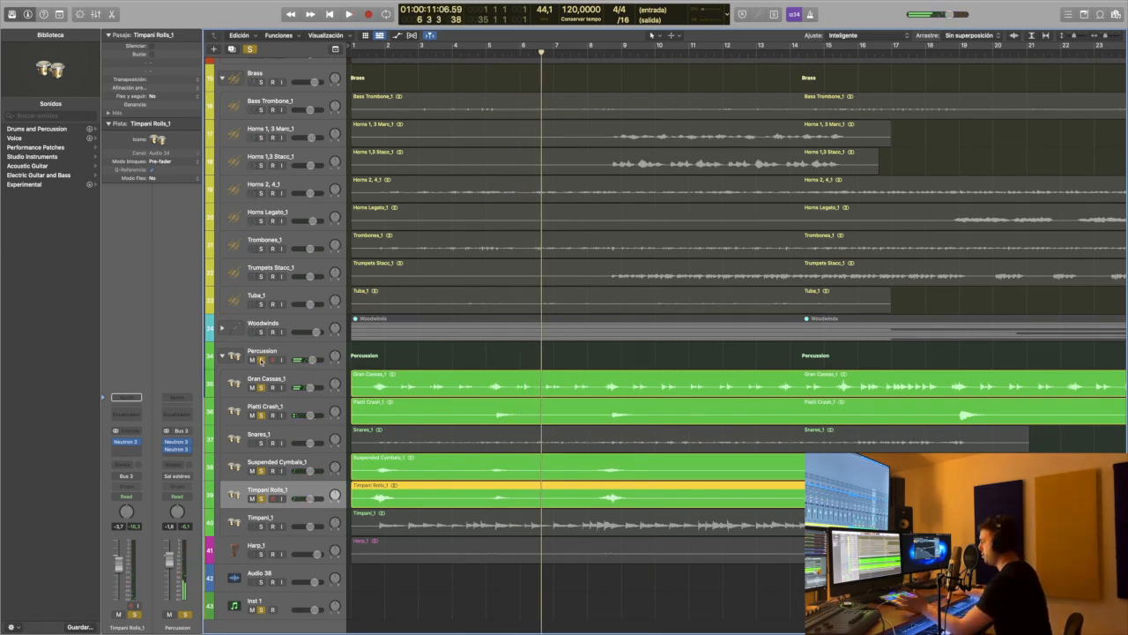
- Turn off the solos of the Percussion stack and its Gran Cassas, Piatti Crash, Suspended Cymbals and Timpani Rolls tracks
{"action": "left_click_drag", "start_coordinate": [261, 387], "coordinate": [261, 415]}
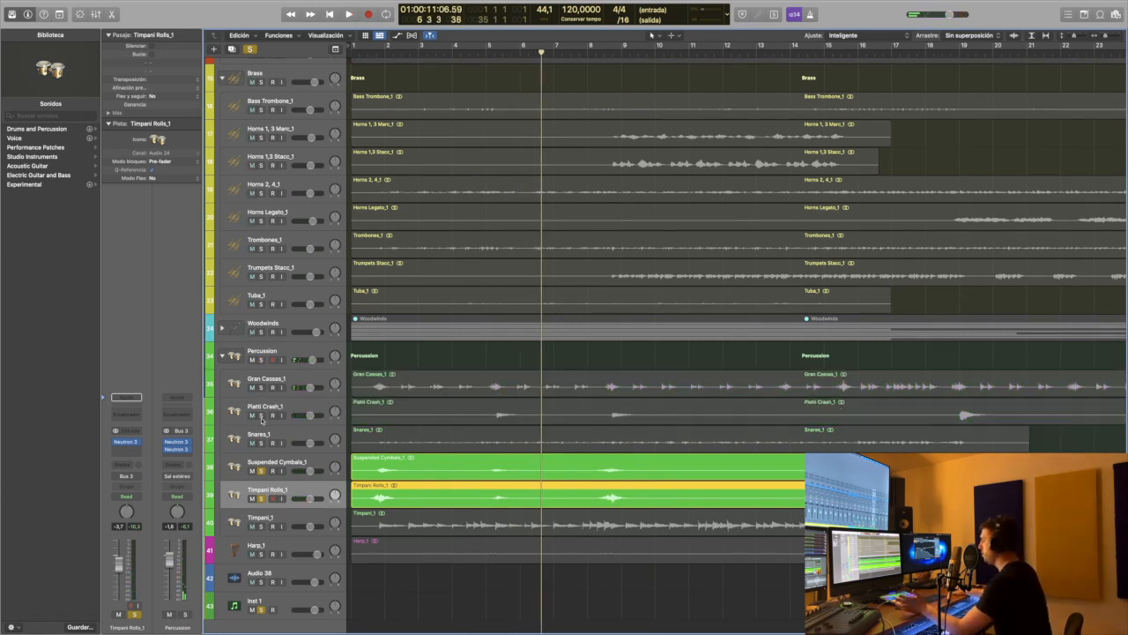
{"action": "left_click", "coordinate": [264, 462]}
{"action": "left_click", "coordinate": [261, 469]}
{"action": "left_click", "coordinate": [261, 498]}
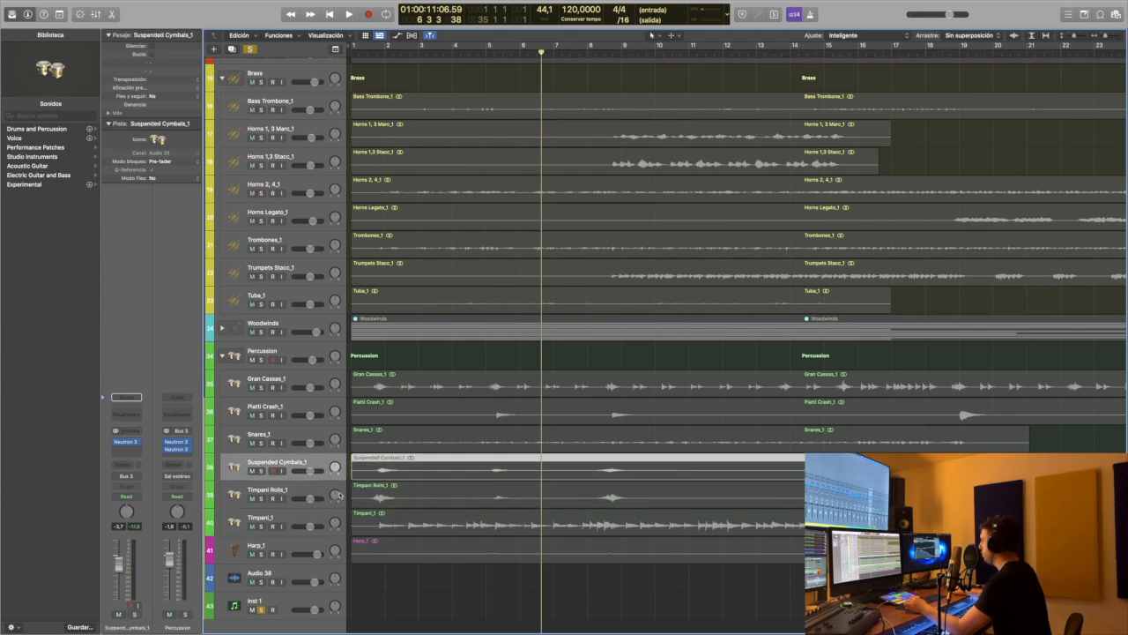
- Turn off the solo of the Inst 1 track and delete the track
{"action": "left_click", "coordinate": [261, 609]}
{"action": "right_click", "coordinate": [298, 607]}
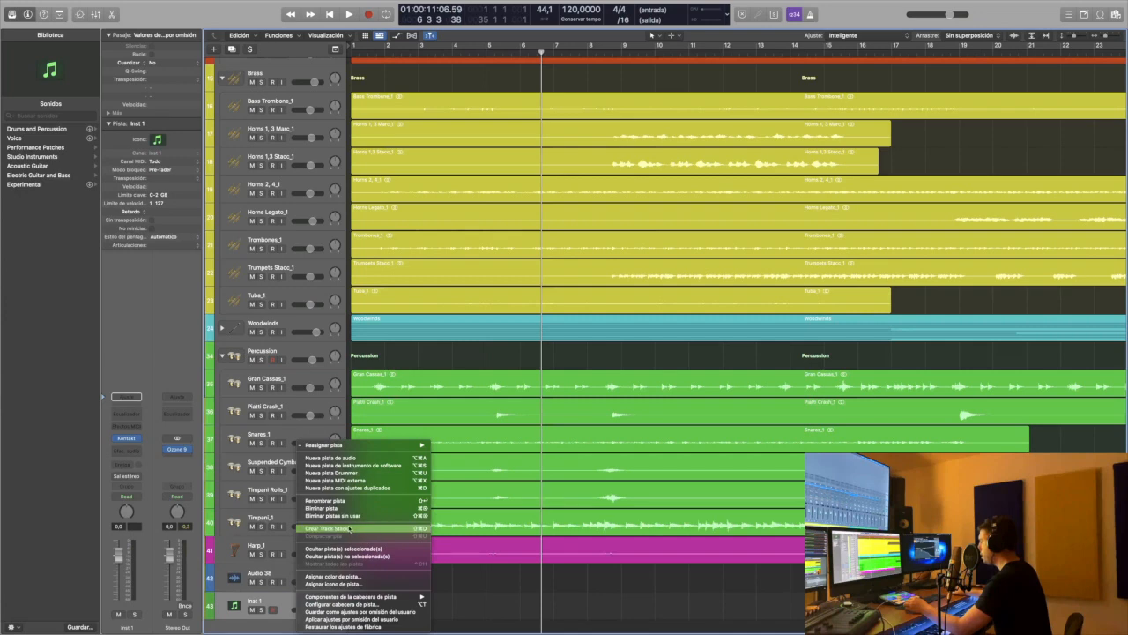
{"action": "left_click", "coordinate": [323, 508]}
- Play the full orchestra from about bar 14 to bar 20, switching the Percussion stack's solo on and off to compare
{"action": "scroll", "coordinate": [398, 497], "scroll_direction": "right", "scroll_amount": 10}
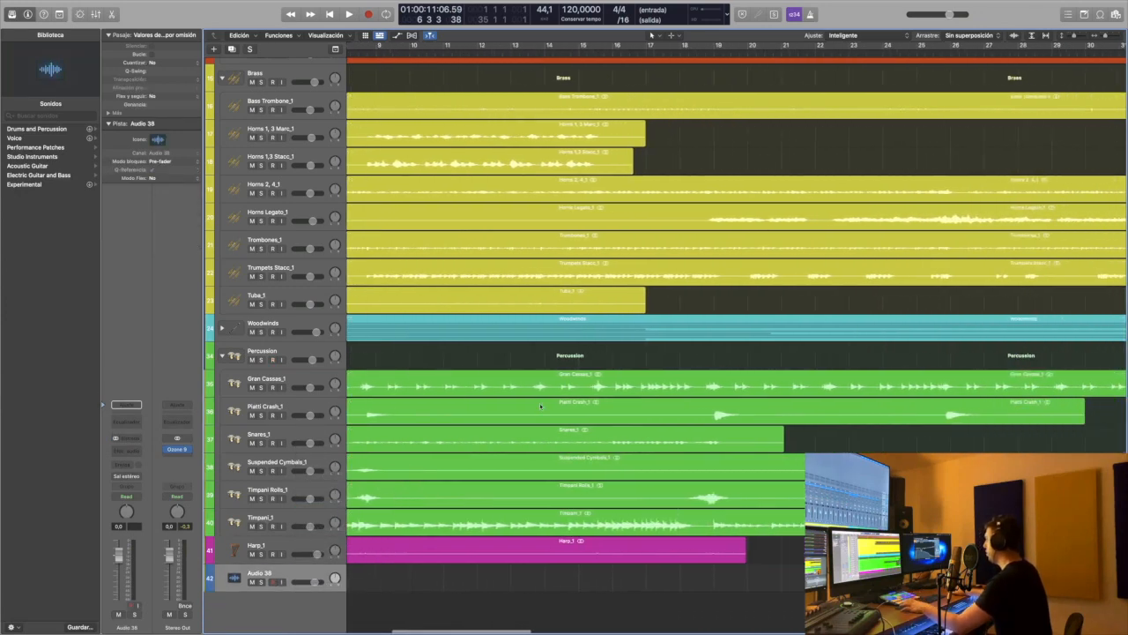
{"action": "left_click", "coordinate": [563, 55]}
{"action": "key", "text": "space"}
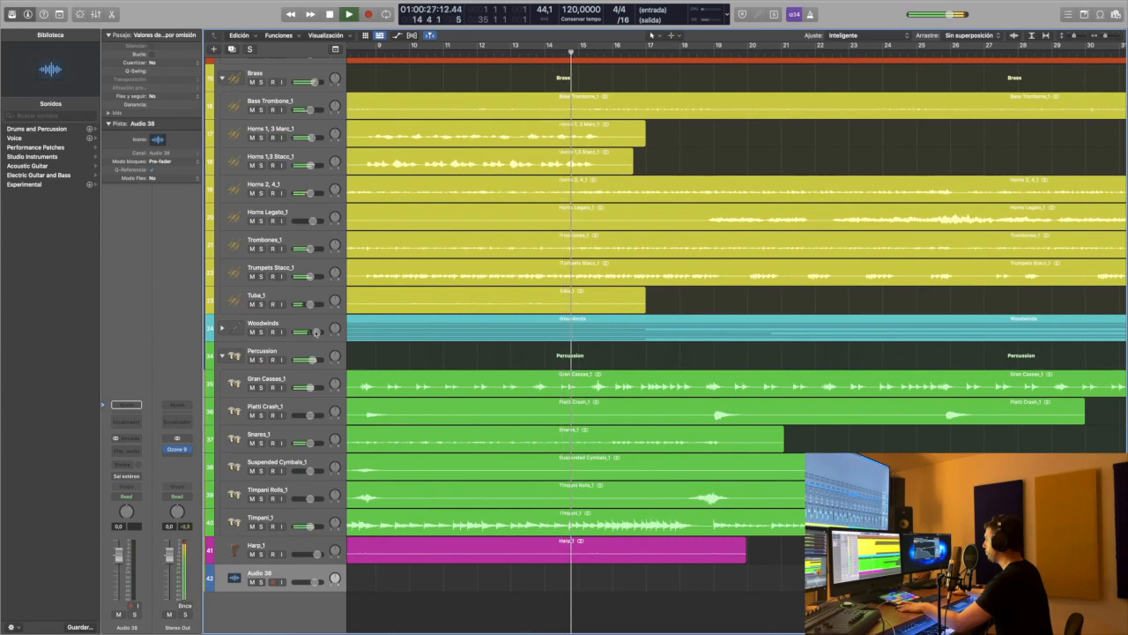
{"action": "left_click", "coordinate": [261, 360]}
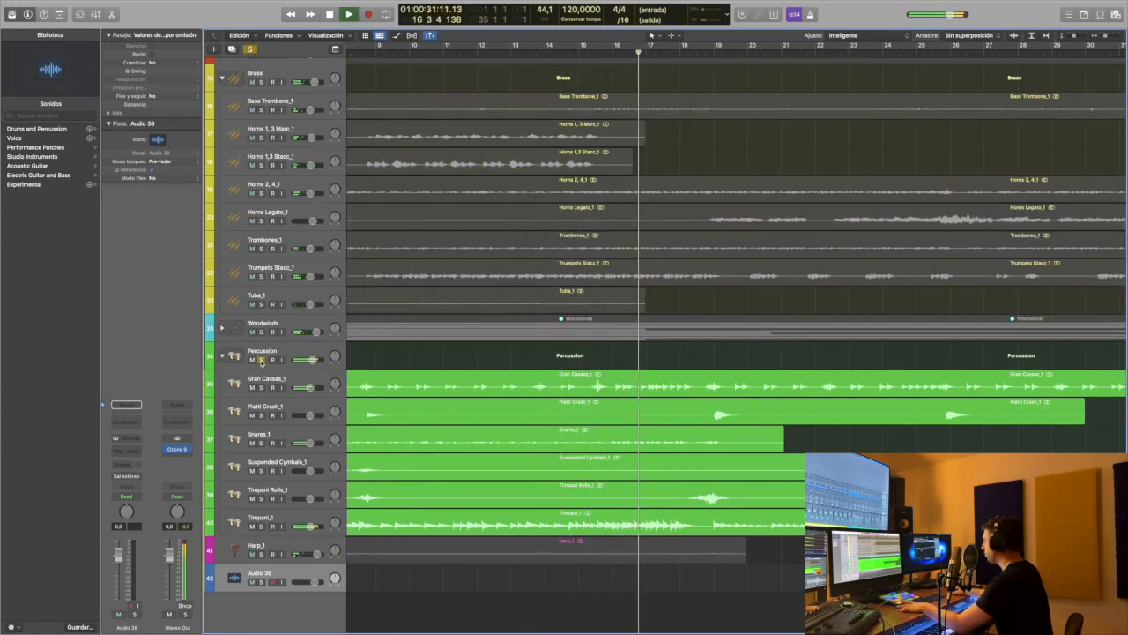
{"action": "left_click", "coordinate": [261, 360]}
{"action": "left_click", "coordinate": [261, 359]}
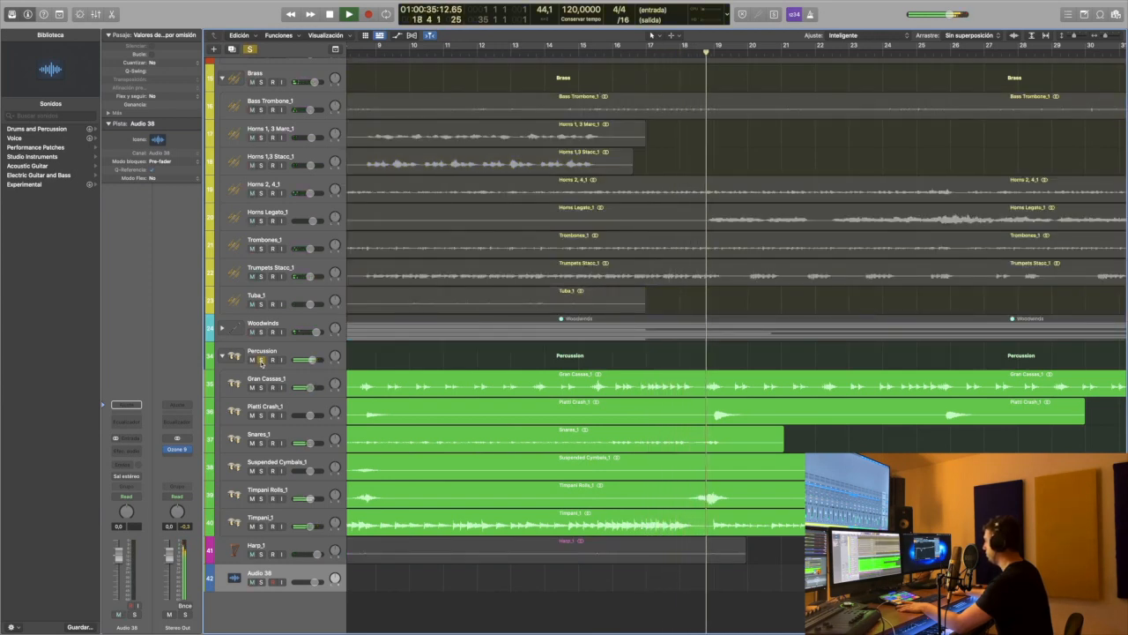
{"action": "left_click", "coordinate": [261, 360]}
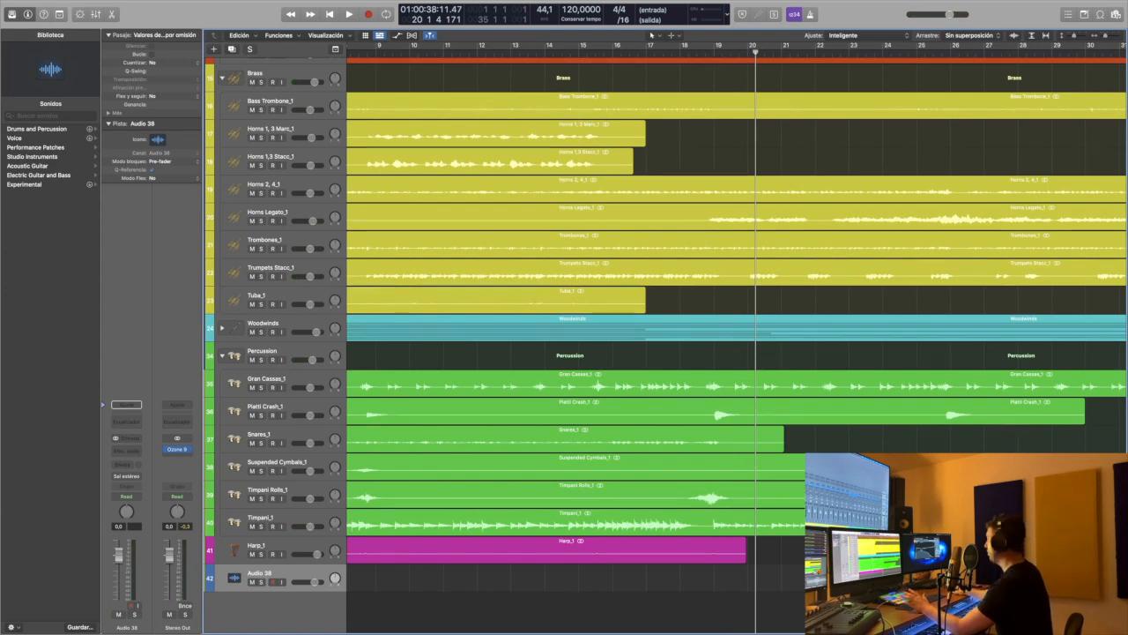
- Solo the Timpani_1 track and play it from about bar 20 to bar 22
{"action": "scroll", "coordinate": [575, 317], "scroll_direction": "left", "scroll_amount": 6}
{"action": "scroll", "coordinate": [574, 318], "scroll_direction": "right", "scroll_amount": 5}
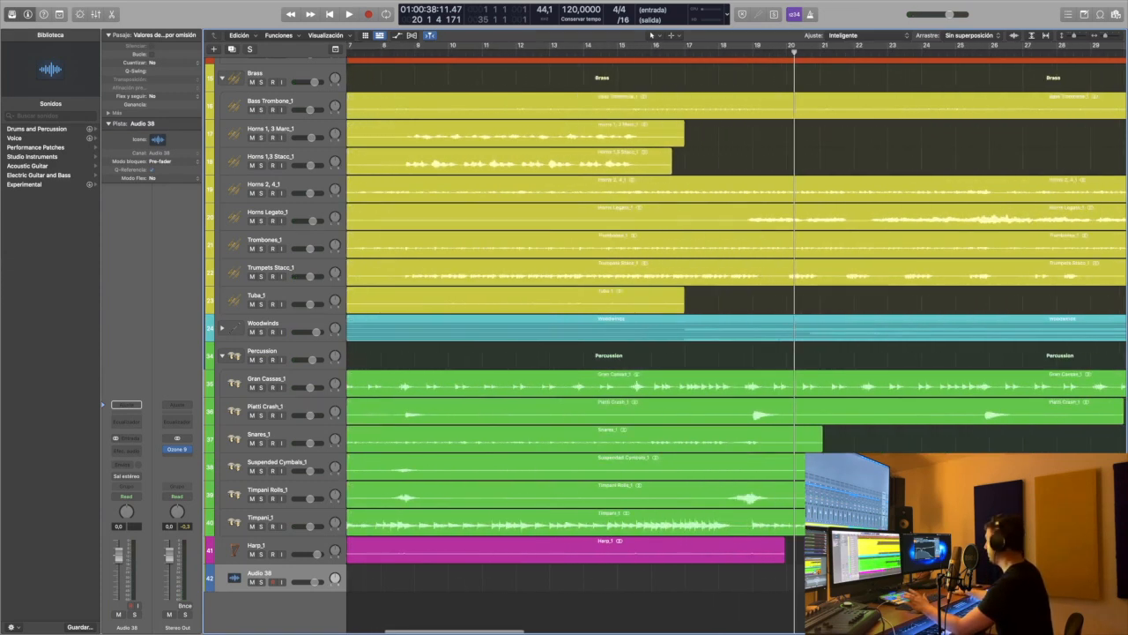
{"action": "left_click", "coordinate": [261, 526]}
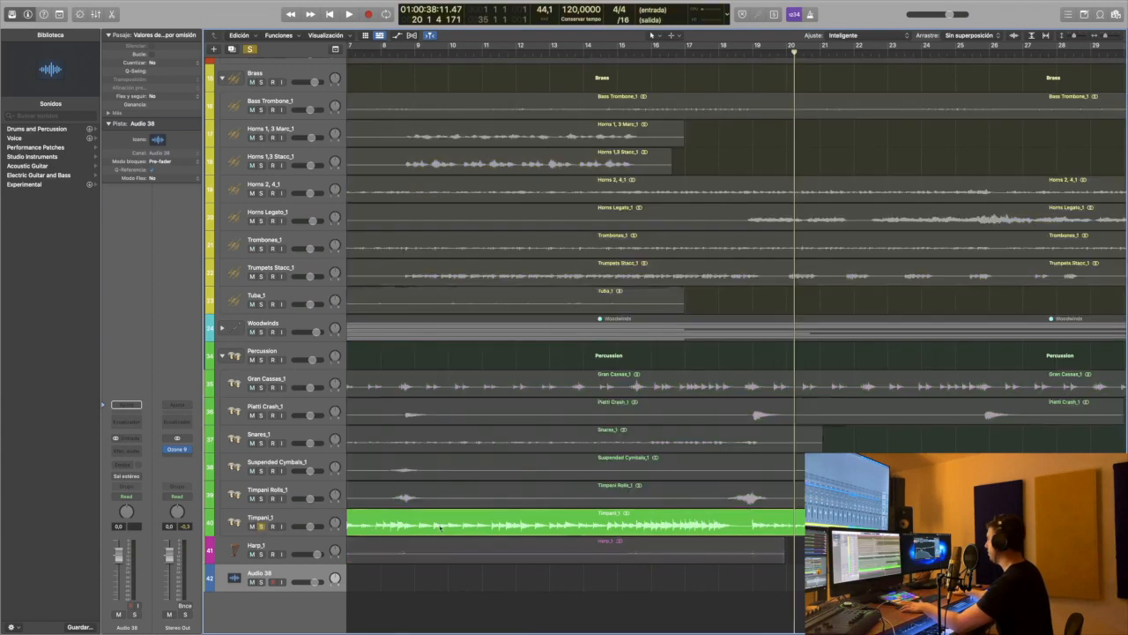
{"action": "key", "text": "space"}
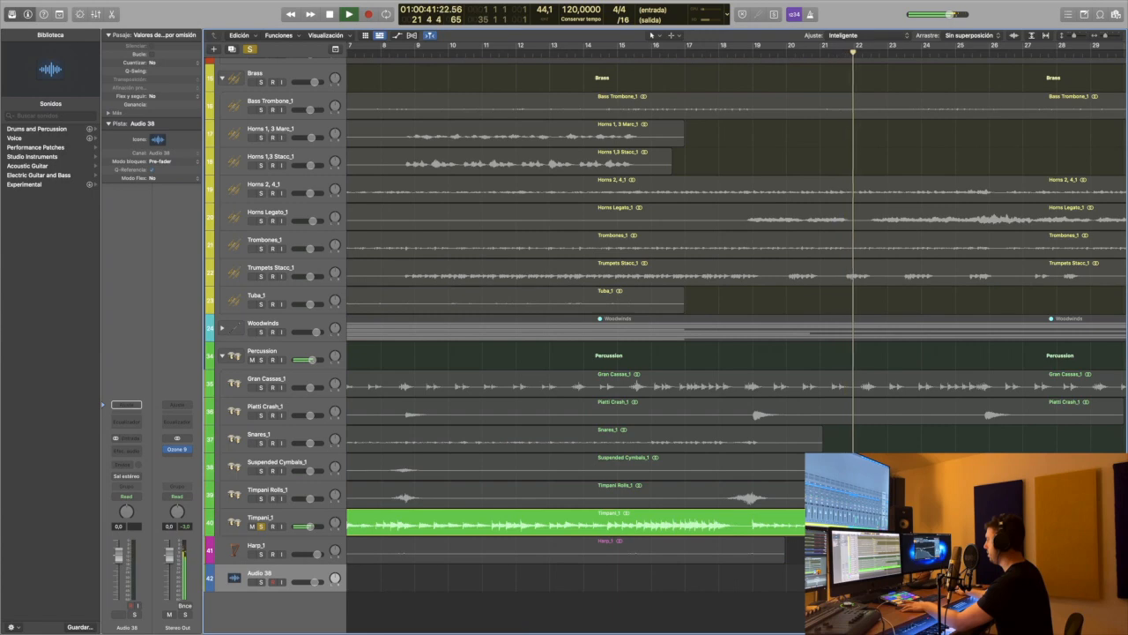
{"action": "key", "text": "space"}
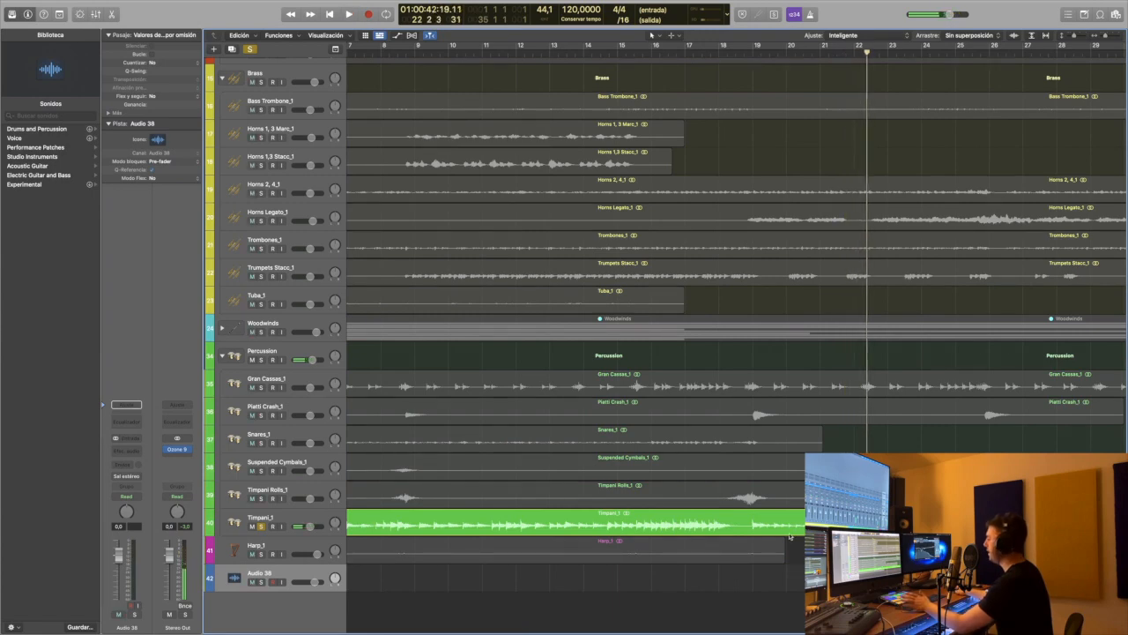
- Play the soloed timpani from about bar 2 to the middle of bar 3 and look over its part across the arrangement
{"action": "scroll", "coordinate": [498, 499], "scroll_direction": "left", "scroll_amount": 6}
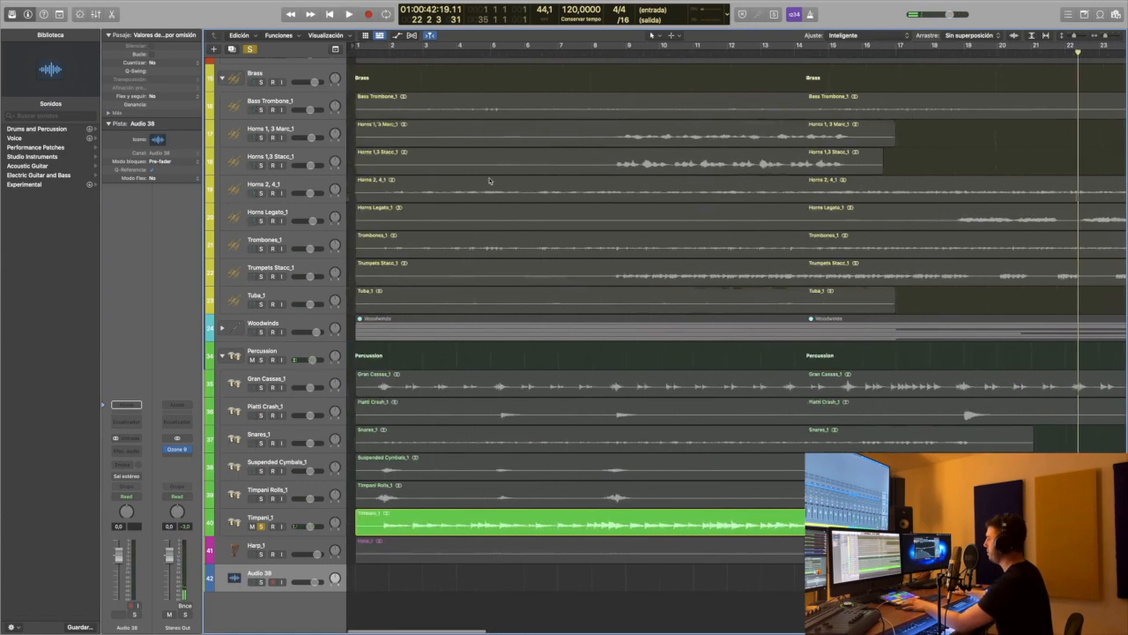
{"action": "left_click", "coordinate": [385, 53]}
{"action": "key", "text": "space"}
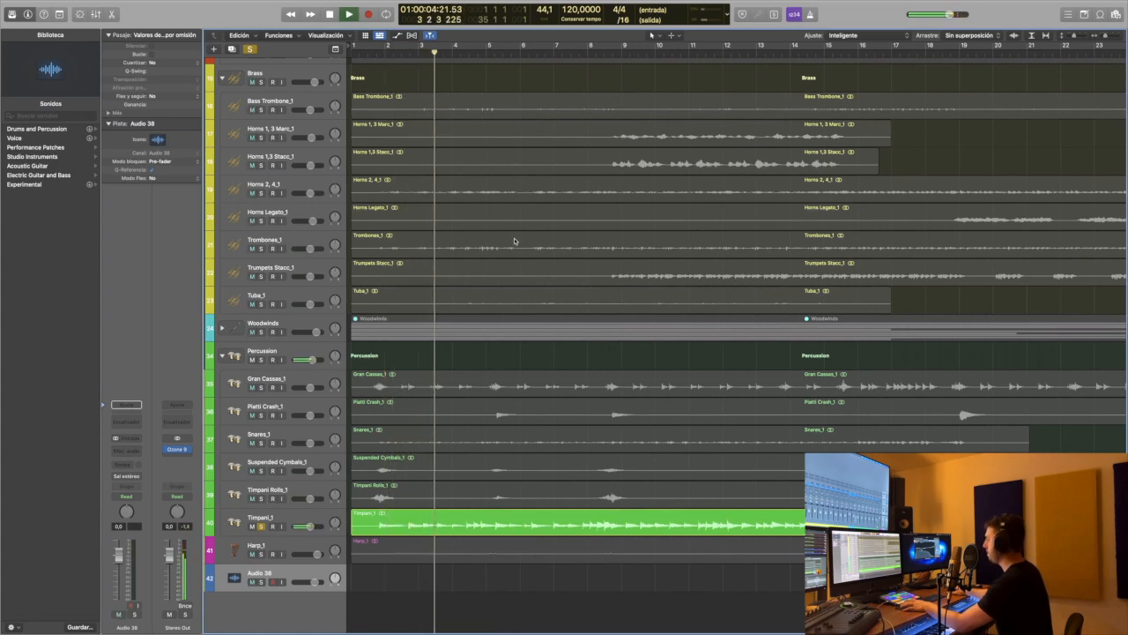
{"action": "scroll", "coordinate": [588, 338], "scroll_direction": "right", "scroll_amount": 8}
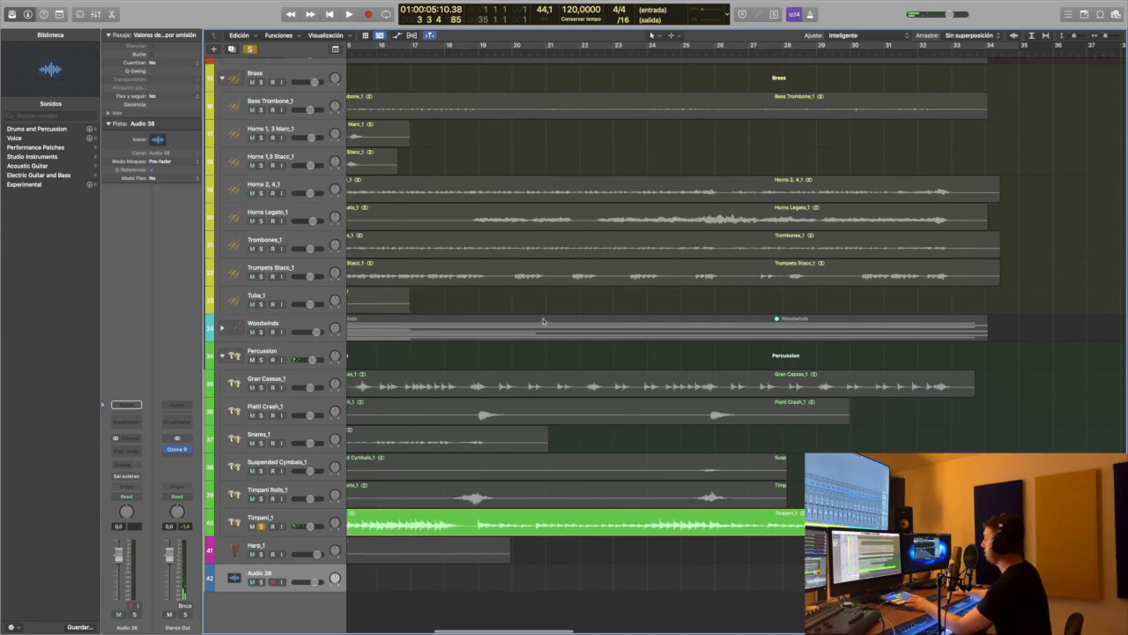
{"action": "scroll", "coordinate": [542, 353], "scroll_direction": "left", "scroll_amount": 4}
{"action": "scroll", "coordinate": [547, 379], "scroll_direction": "right", "scroll_amount": 1}
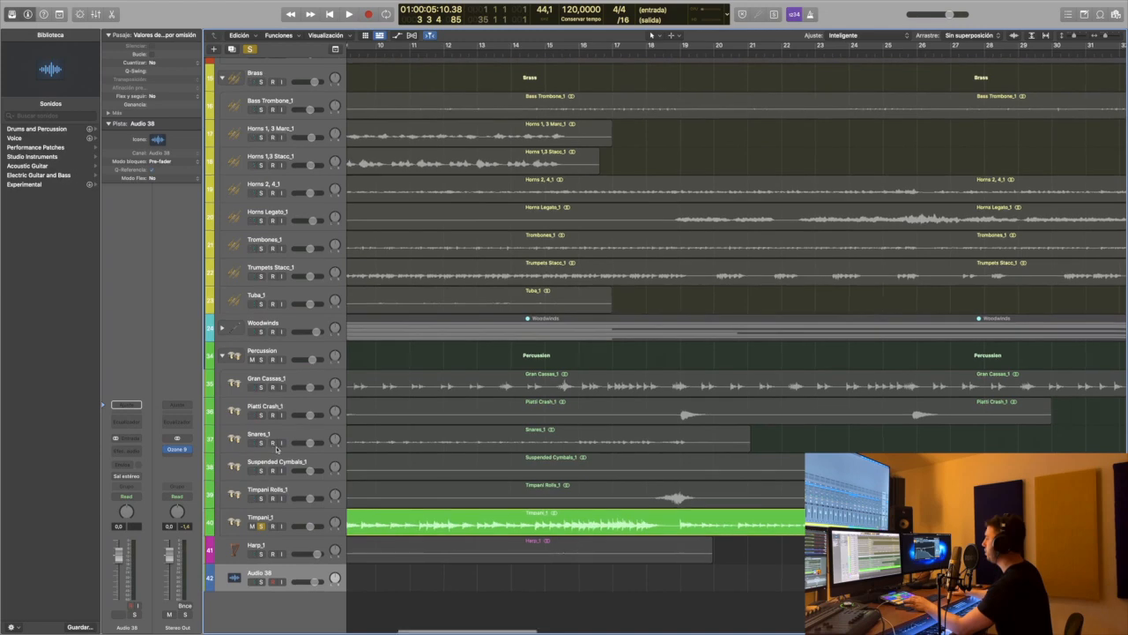
{"action": "scroll", "coordinate": [270, 444], "scroll_direction": "left", "scroll_amount": 6}
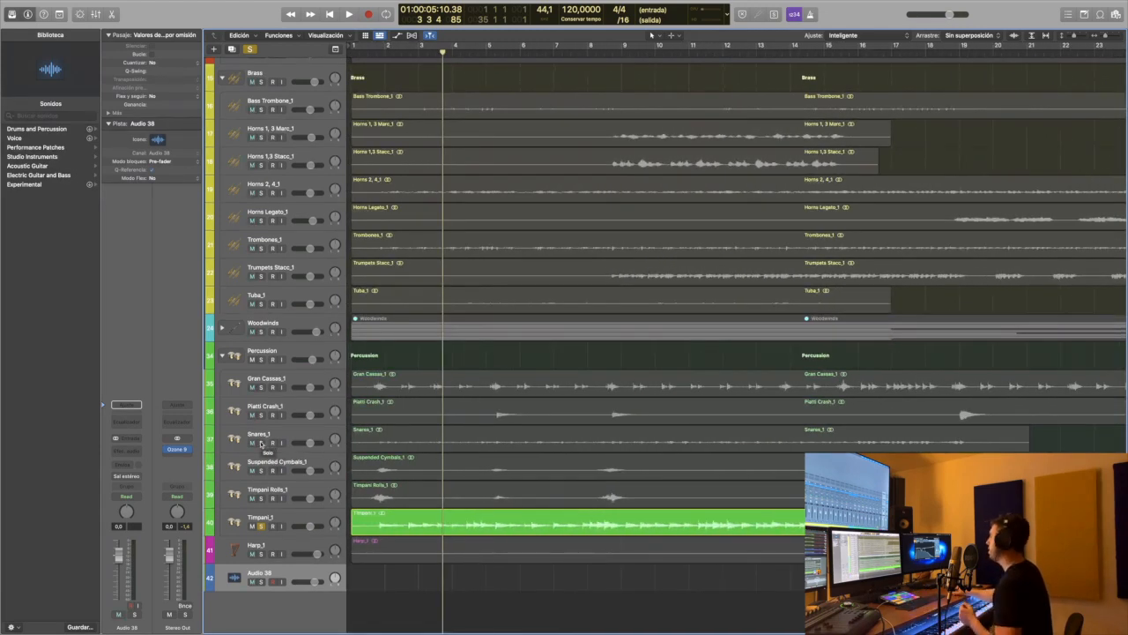
- Add Snares_1 to the soloed timpani and play from the middle of bar 3, then continue playback from about bar 22
{"action": "left_click", "coordinate": [261, 443]}
{"action": "key", "text": "space"}
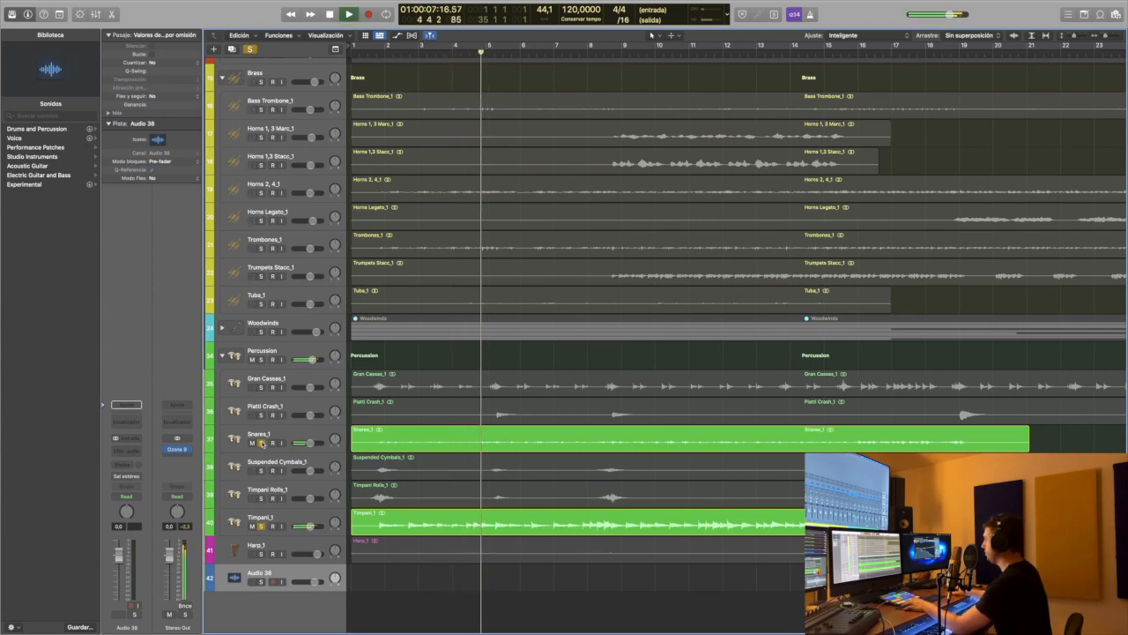
{"action": "scroll", "coordinate": [662, 217], "scroll_direction": "right", "scroll_amount": 10}
{"action": "scroll", "coordinate": [663, 217], "scroll_direction": "left", "scroll_amount": 5}
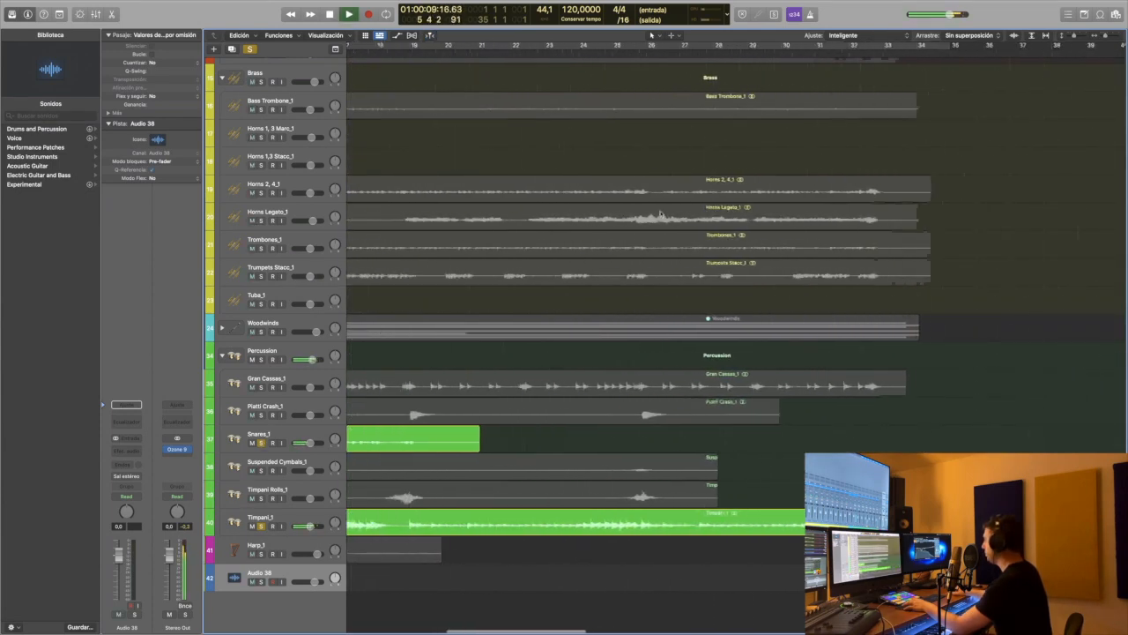
{"action": "left_click", "coordinate": [570, 56]}
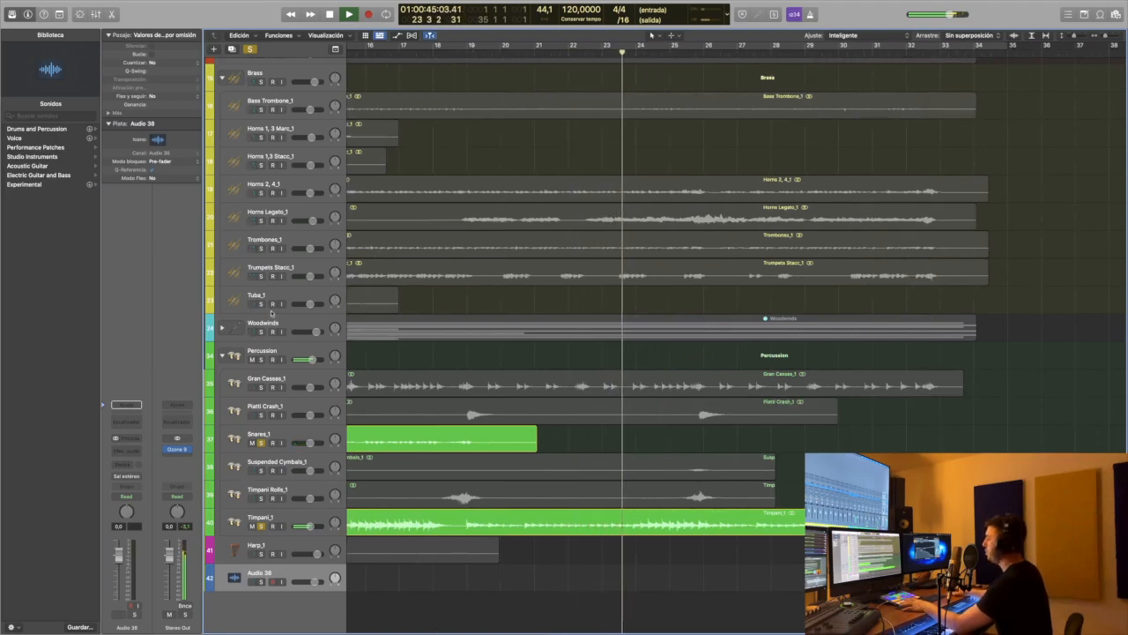
- Turn off the Timpani_1 and Snares_1 solos during playback to hear the full orchestra, then jump playback to about bar 2
{"action": "left_click", "coordinate": [259, 526], "text": "alt"}
{"action": "left_click", "coordinate": [259, 527]}
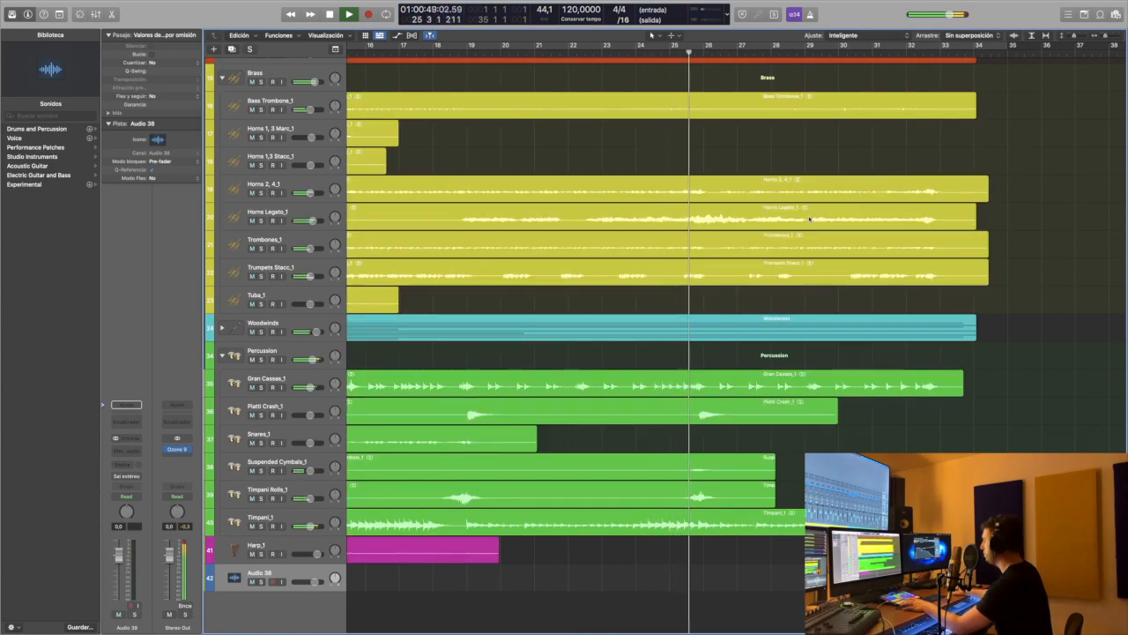
{"action": "scroll", "coordinate": [847, 242], "scroll_direction": "left", "scroll_amount": 10}
{"action": "scroll", "coordinate": [862, 256], "scroll_direction": "left", "scroll_amount": 3}
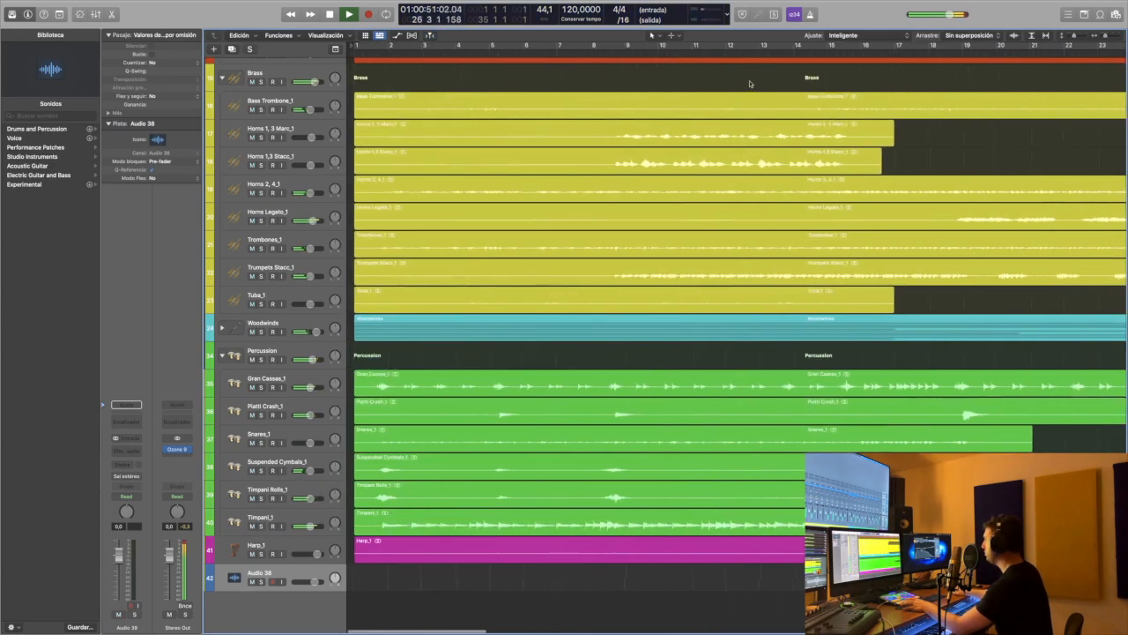
{"action": "left_click", "coordinate": [384, 52]}
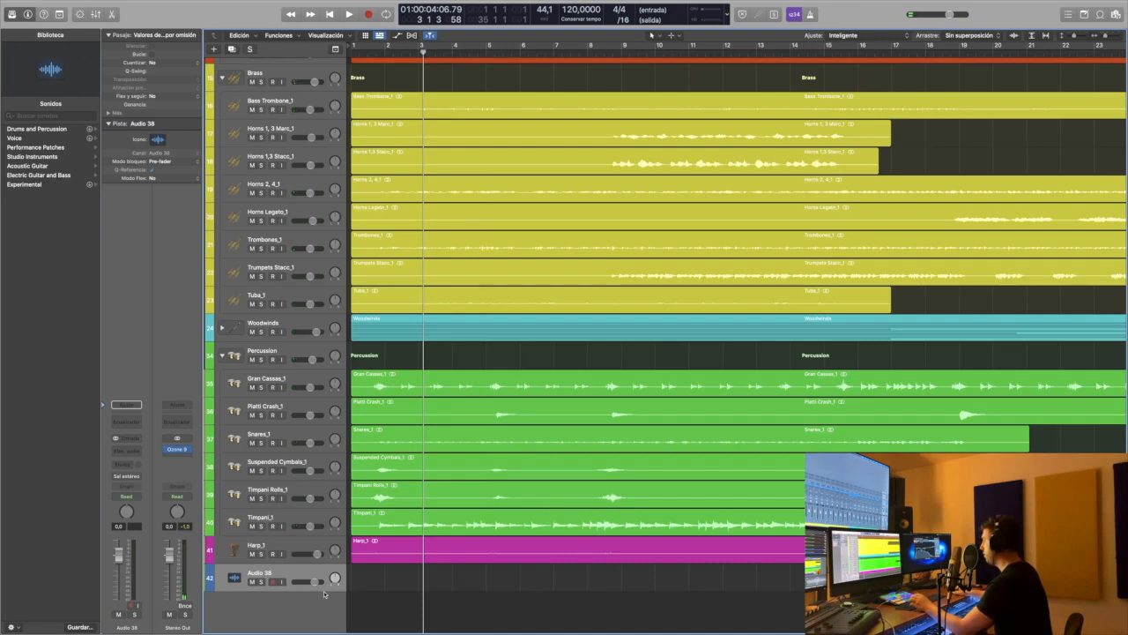
- Select and solo the Harp_1 track and play it from the start of the project
{"action": "left_click", "coordinate": [314, 544]}
{"action": "left_click", "coordinate": [332, 14]}
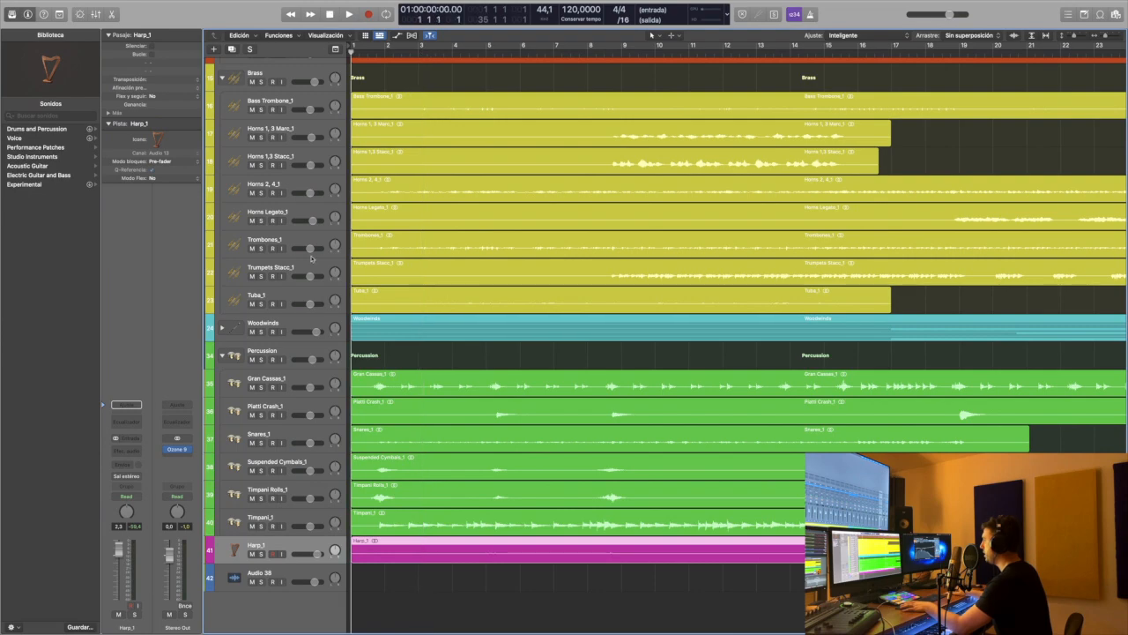
{"action": "left_click", "coordinate": [261, 554]}
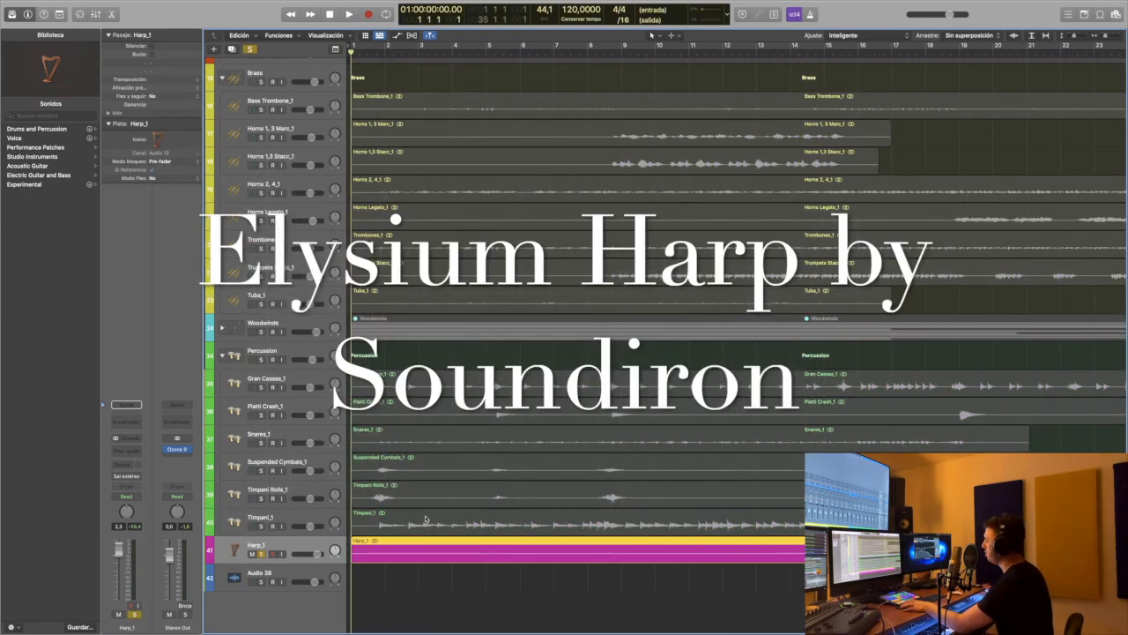
{"action": "key", "text": "space"}
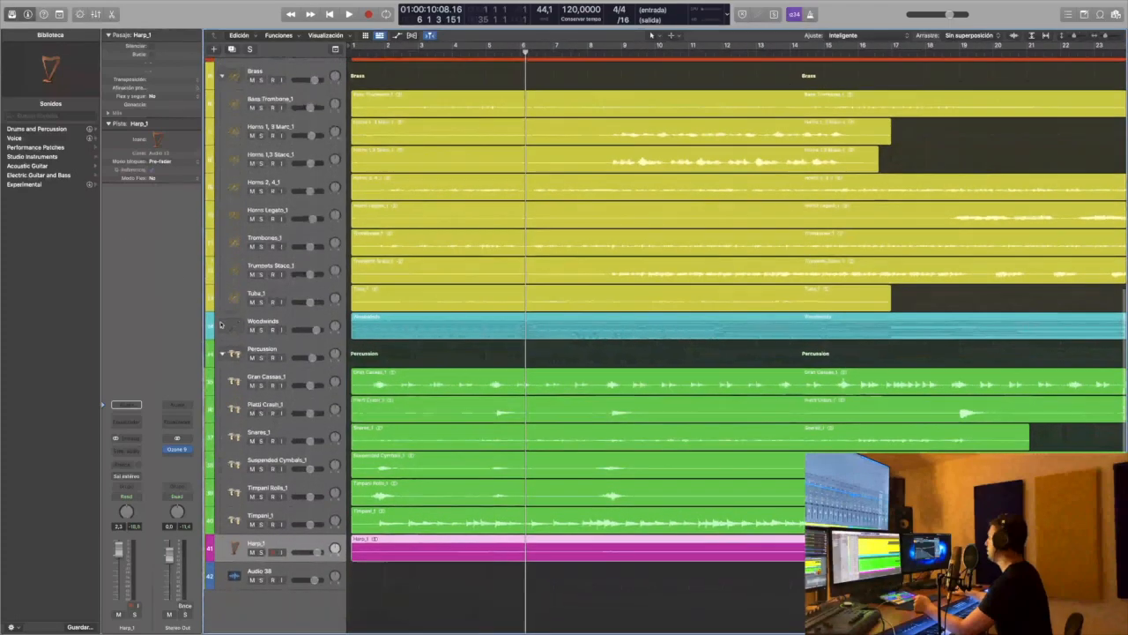
- Expand the Woodwinds stack and look over all the orchestral sections of the arrangement
{"action": "left_click", "coordinate": [225, 327]}
{"action": "scroll", "coordinate": [482, 312], "scroll_direction": "up", "scroll_amount": 10}
{"action": "scroll", "coordinate": [480, 314], "scroll_direction": "down", "scroll_amount": 16}
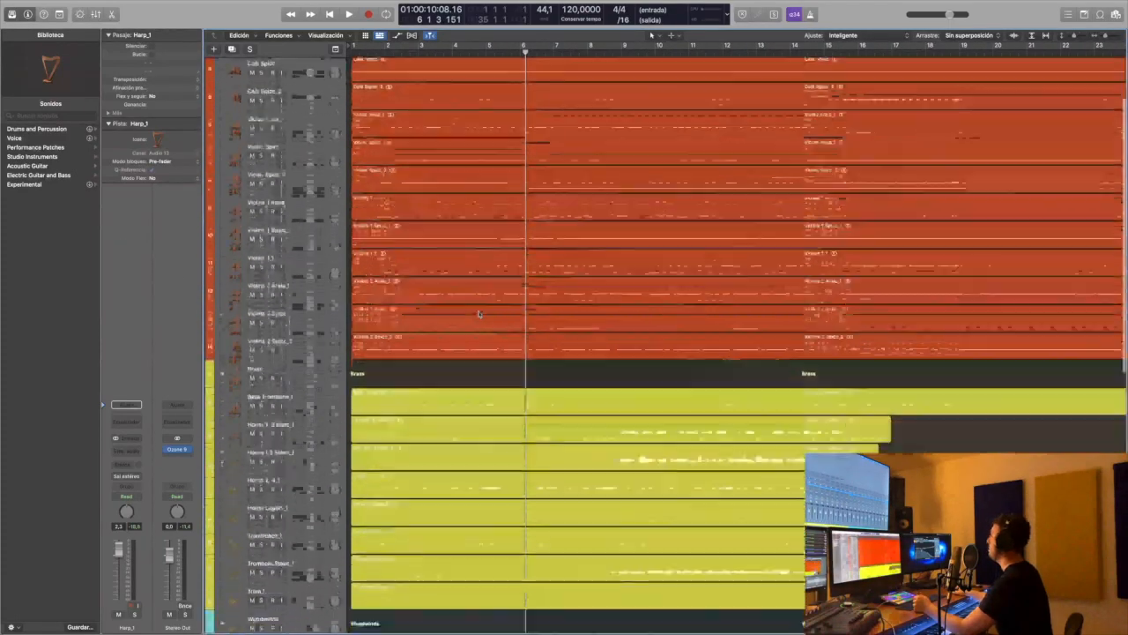
{"action": "scroll", "coordinate": [479, 314], "scroll_direction": "up", "scroll_amount": 10}
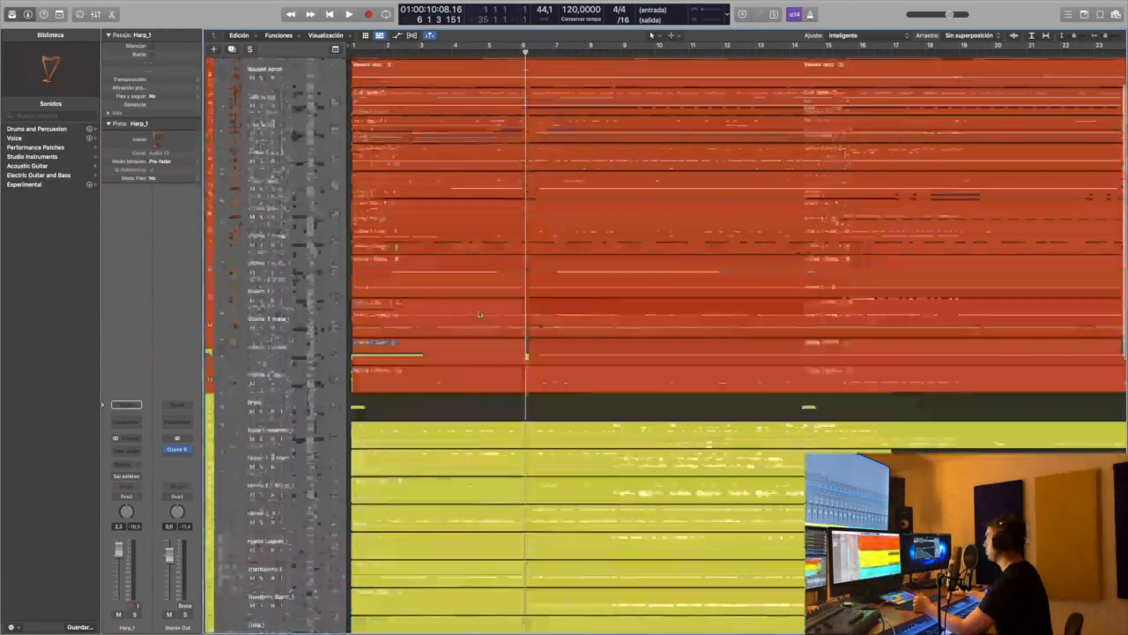
{"action": "scroll", "coordinate": [456, 305], "scroll_direction": "down", "scroll_amount": 11}
{"action": "scroll", "coordinate": [456, 304], "scroll_direction": "up", "scroll_amount": 2}
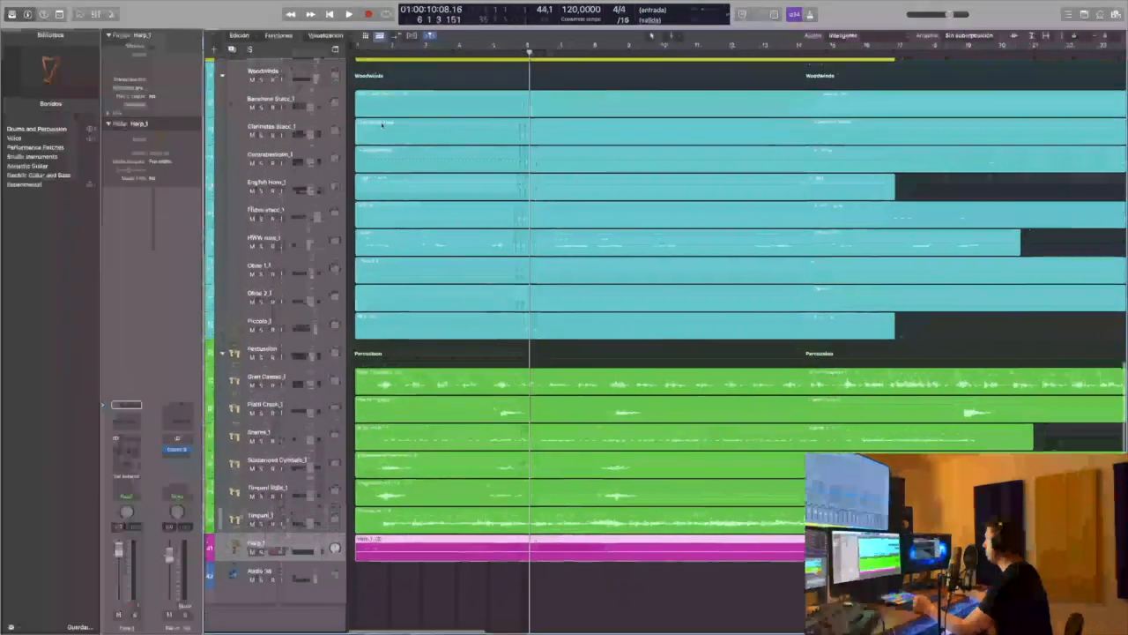
- Return the playhead to the start of the project and go back up to the upper orchestral sections
{"action": "left_click", "coordinate": [316, 12]}
{"action": "left_click", "coordinate": [326, 13]}
{"action": "scroll", "coordinate": [445, 245], "scroll_direction": "up", "scroll_amount": 10}
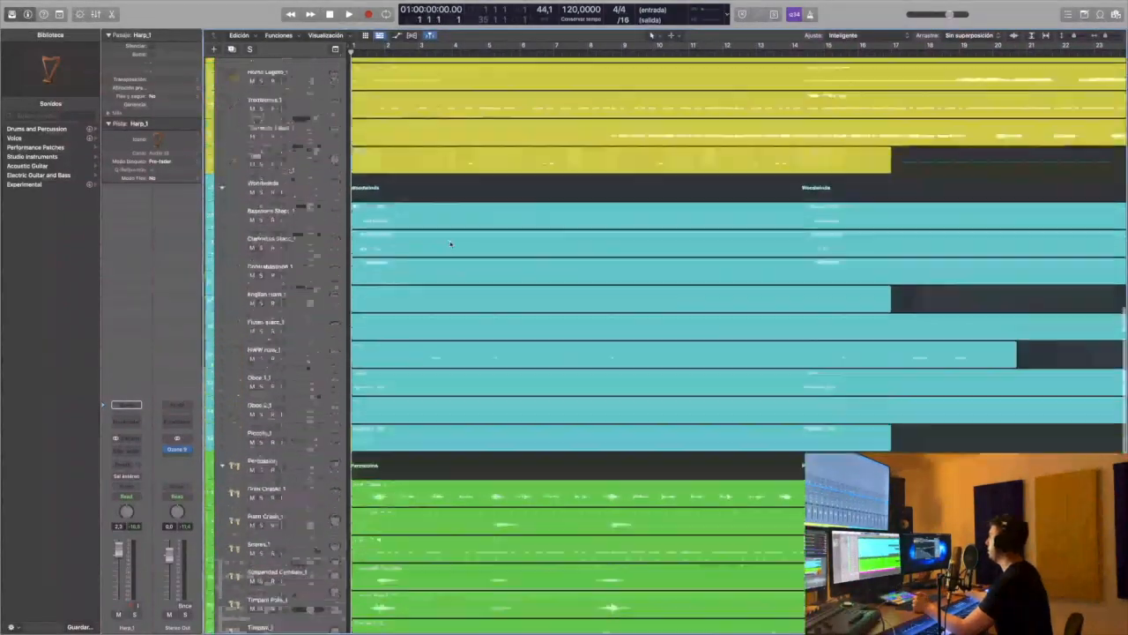